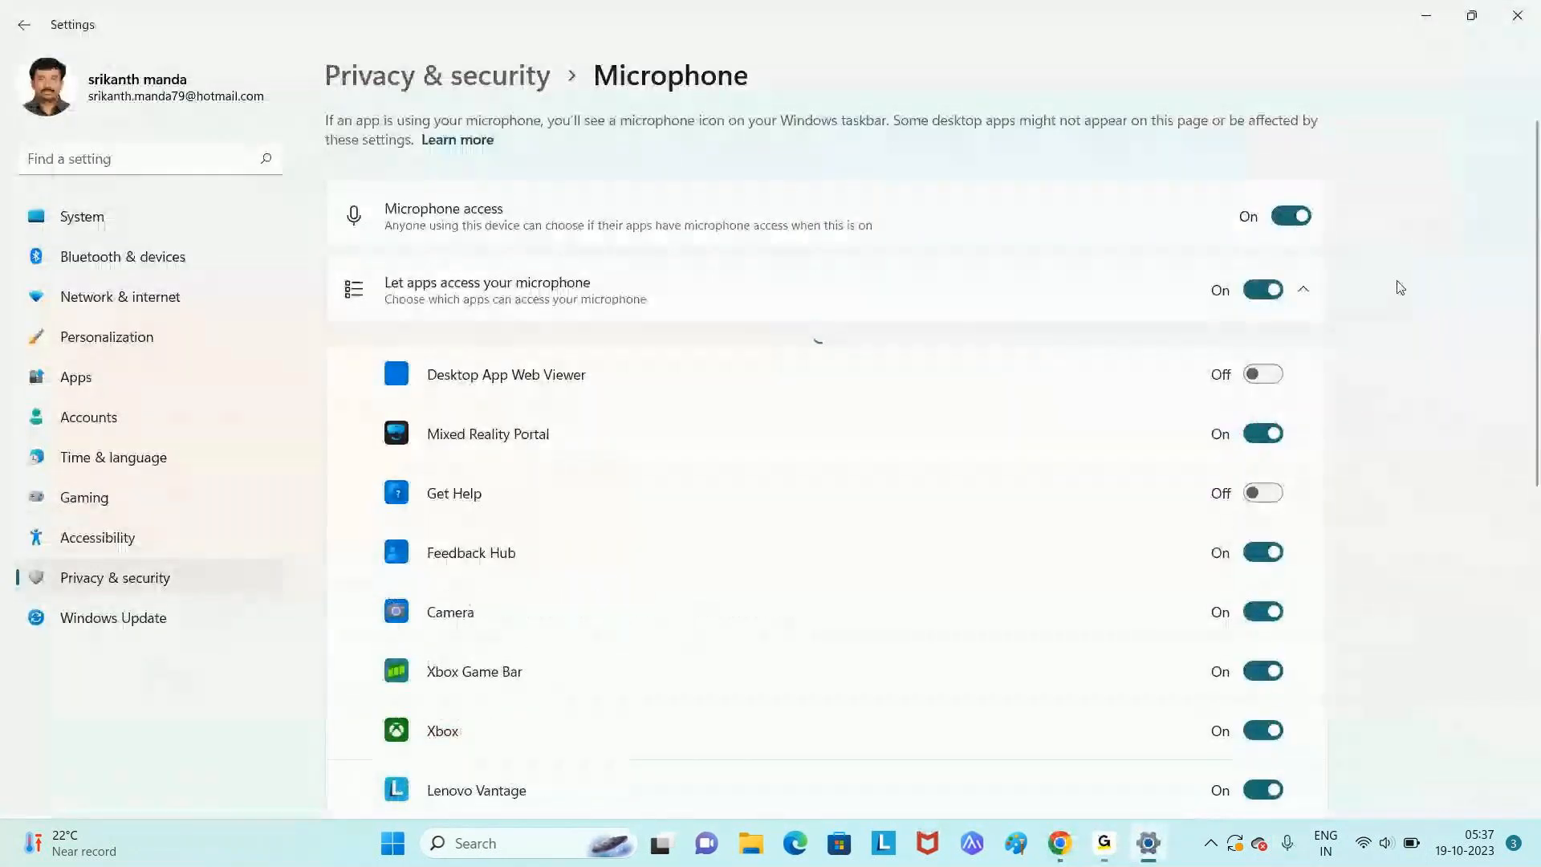
# - Close Settings and the GoTo meeting page, and launch Google Chrome from the desktop
pyautogui.click(1521, 30)
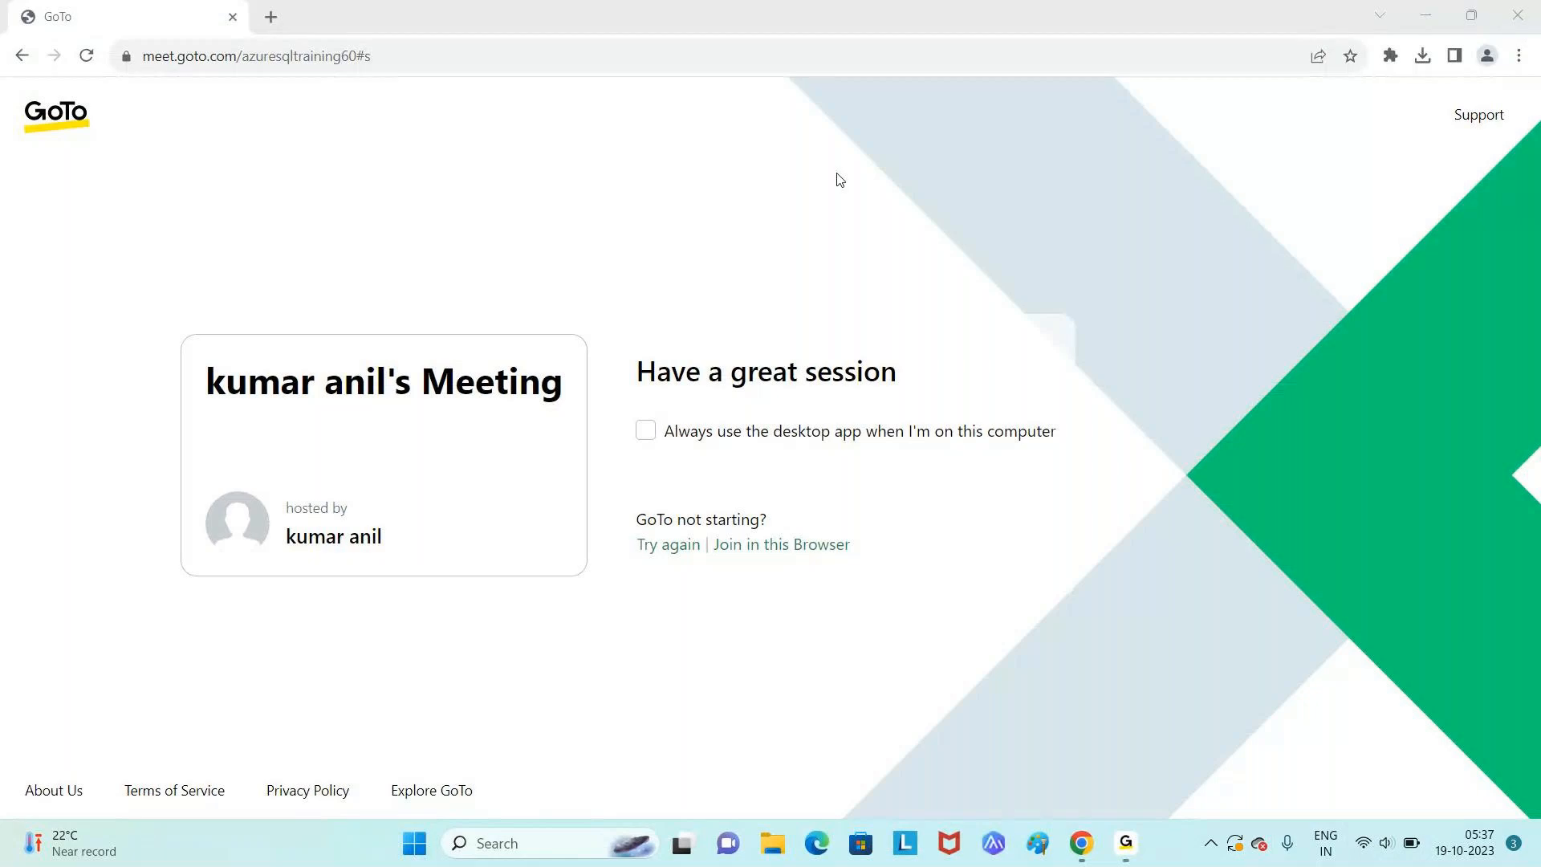
pyautogui.click(232, 18)
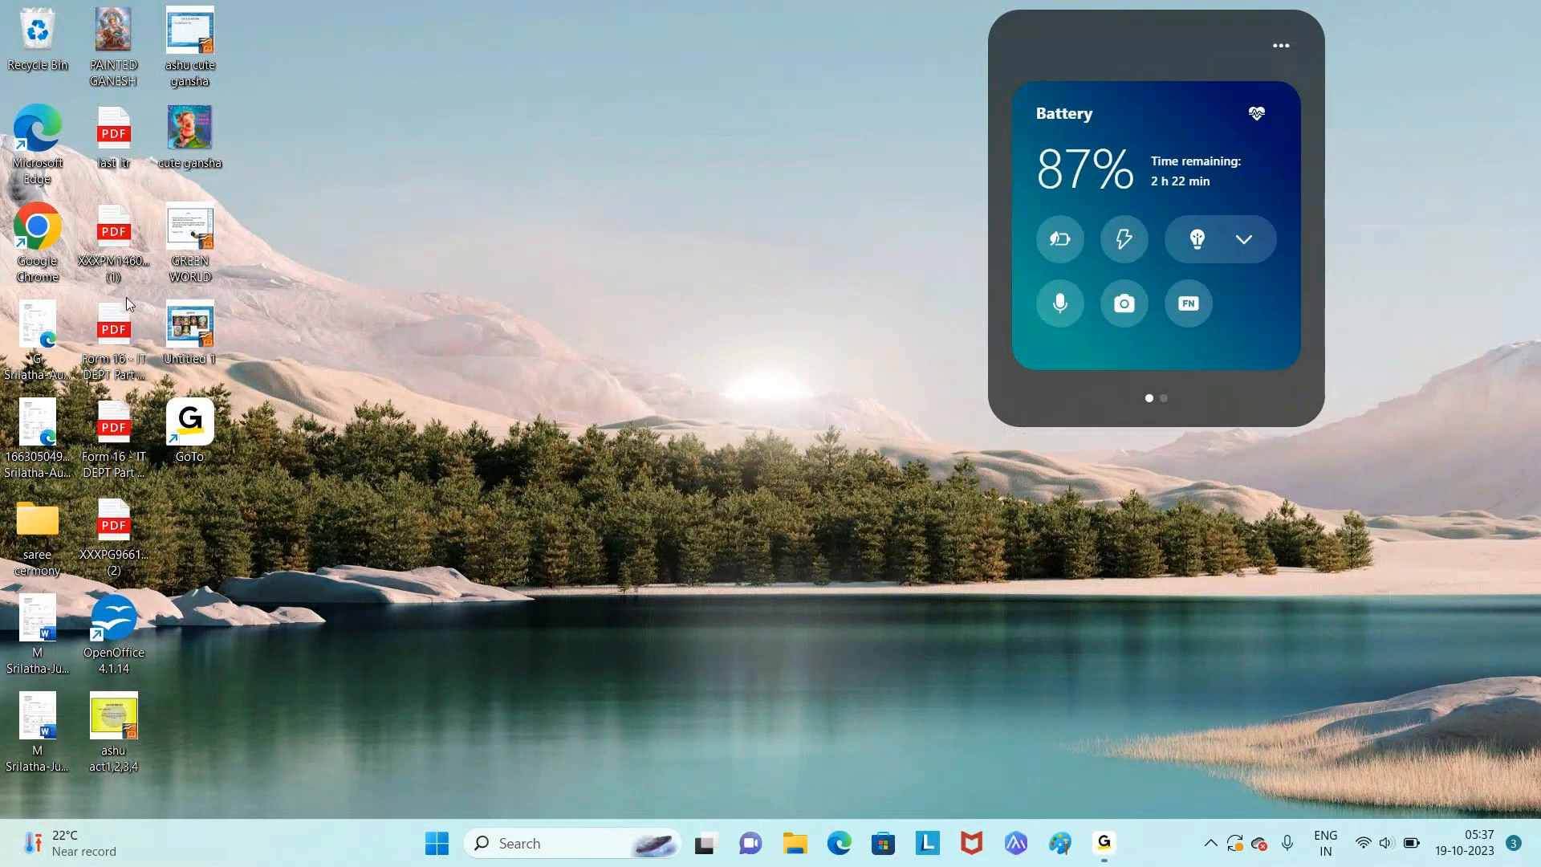
pyautogui.doubleClick(58, 252)
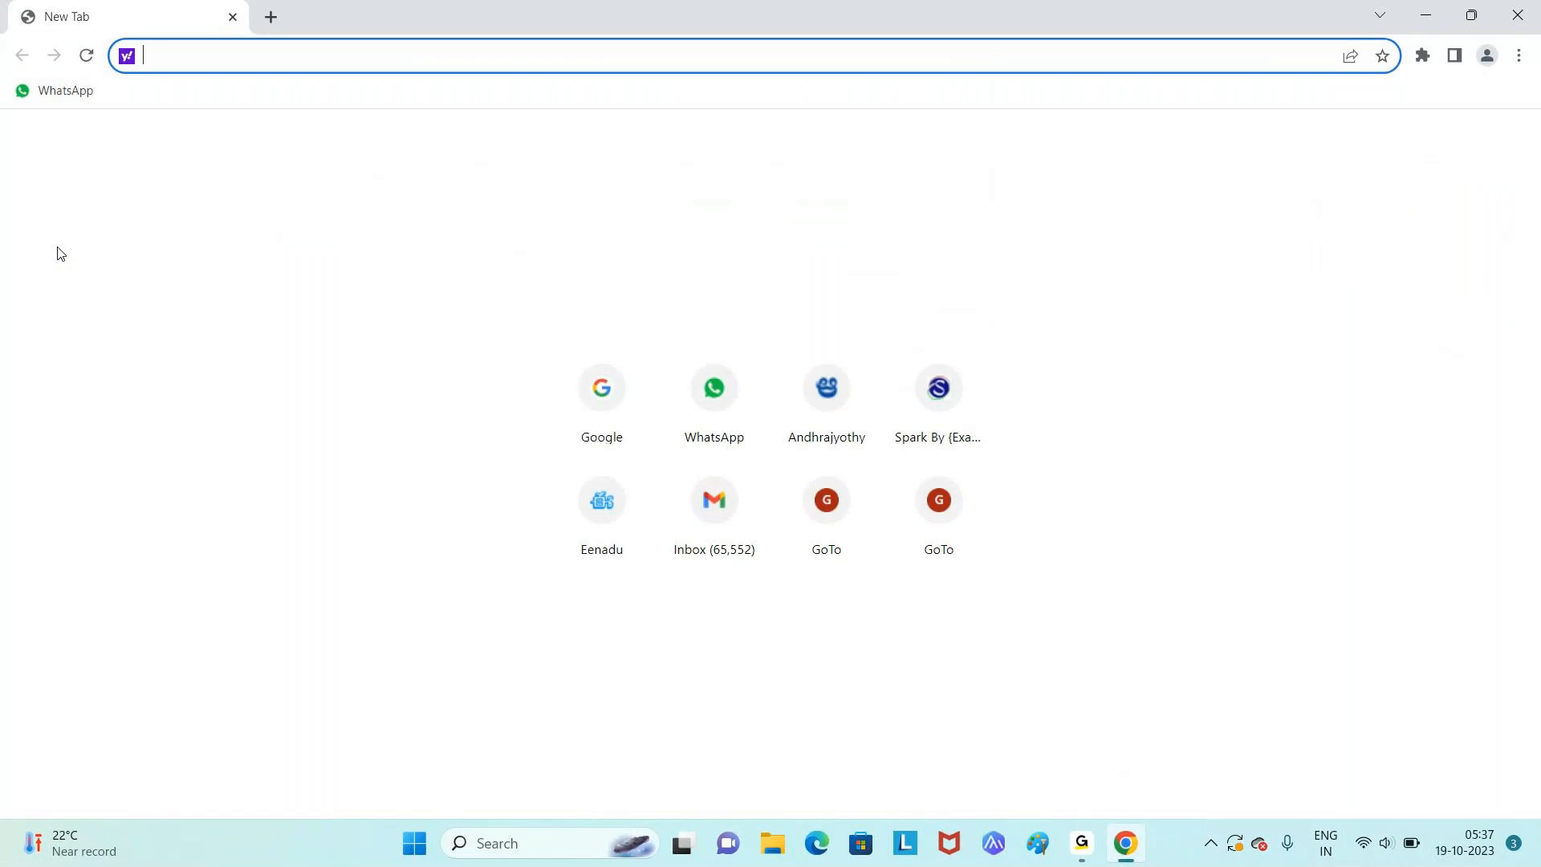
# - Find Notepad by searching 'note', open it and maximize the window
pyautogui.click(510, 843)
pyautogui.write('note')
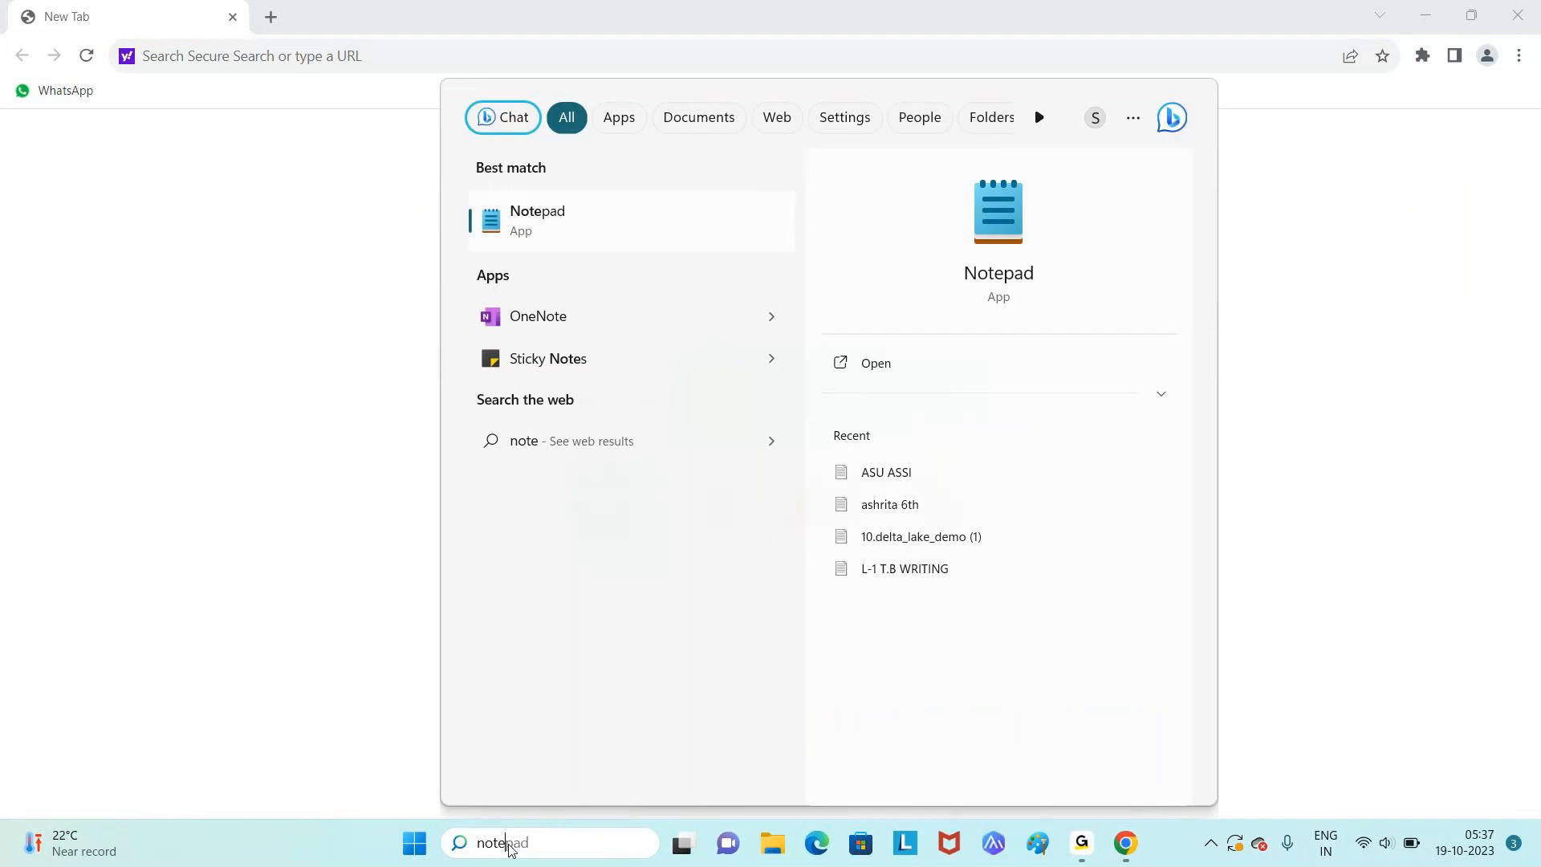
pyautogui.click(559, 225)
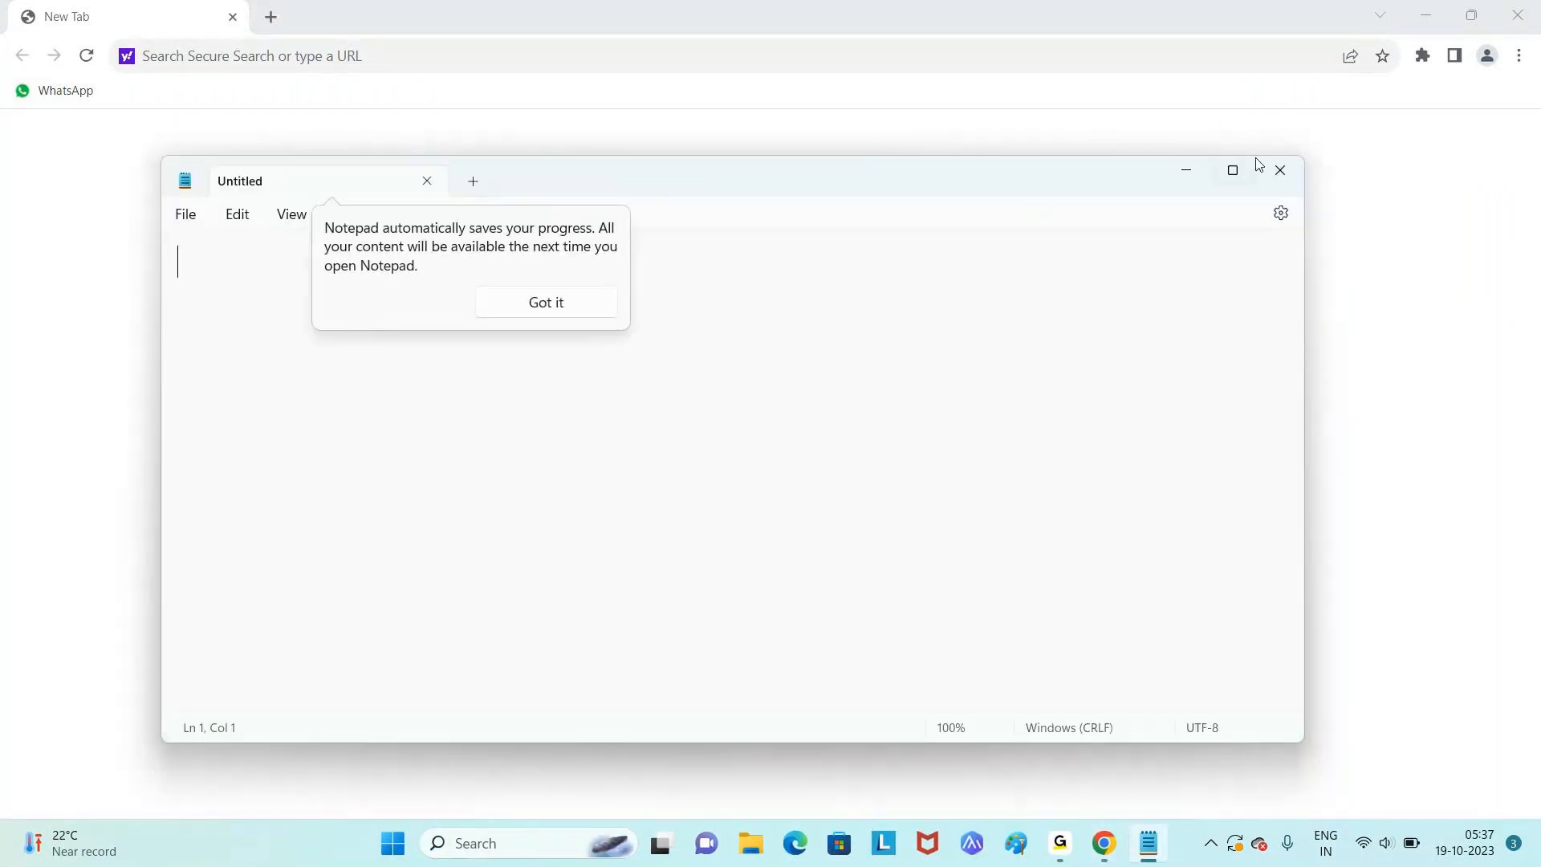
pyautogui.click(1232, 171)
# - Type the title line 'how to install the Microsoft SQL Server'
pyautogui.press('Return')
pyautogui.press('Return')
pyautogui.write('how to install the Microsoft SQL Server')
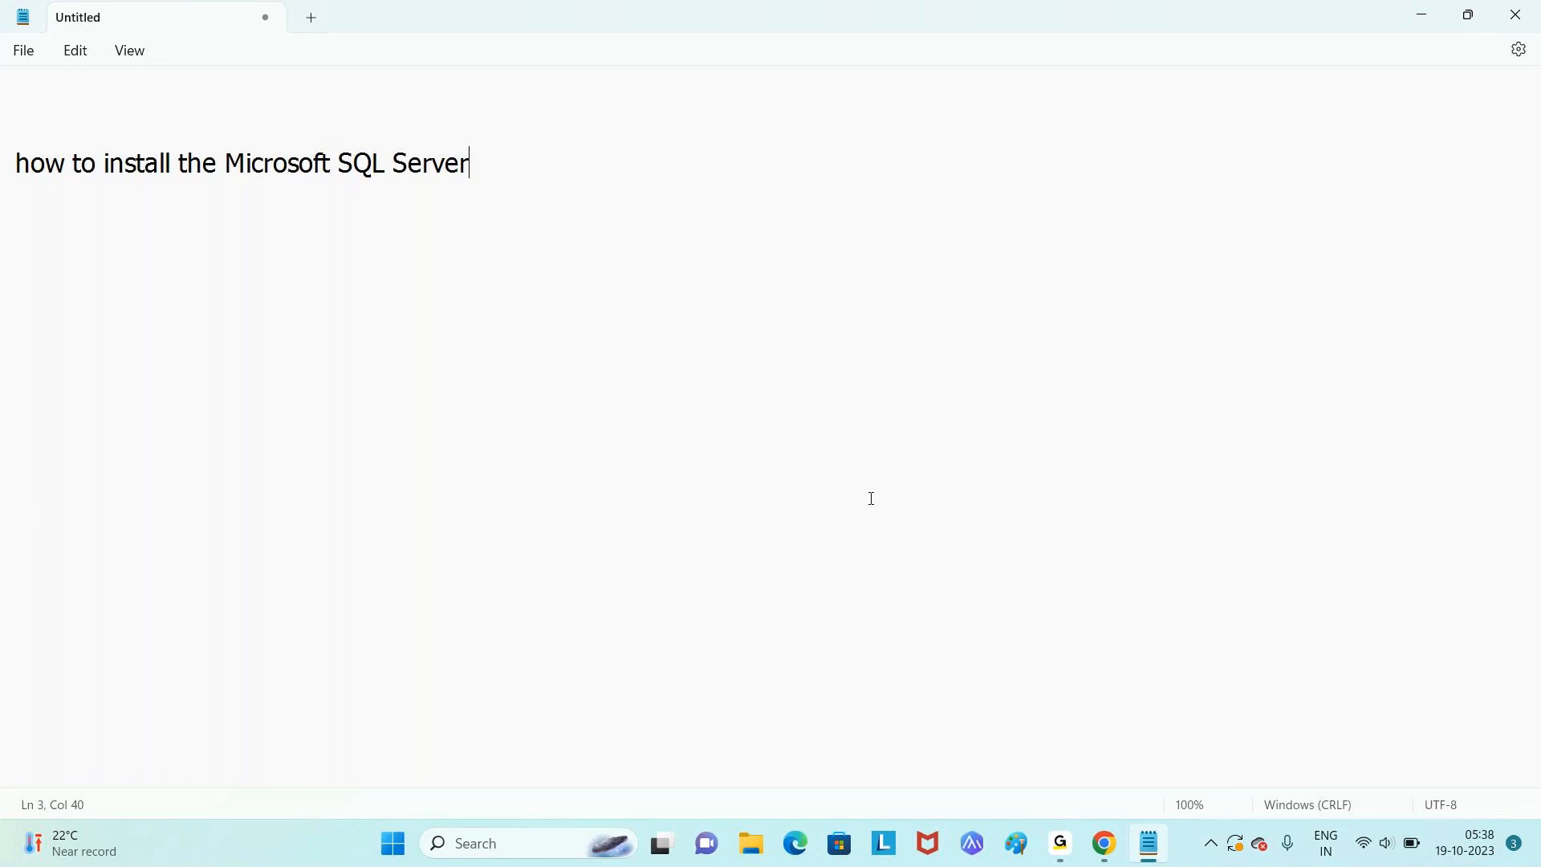
# - Add the line 'OS -- windows/linux' below the title
pyautogui.press('Return')
pyautogui.press('Return')
pyautogui.write('OS -- windows/linux')
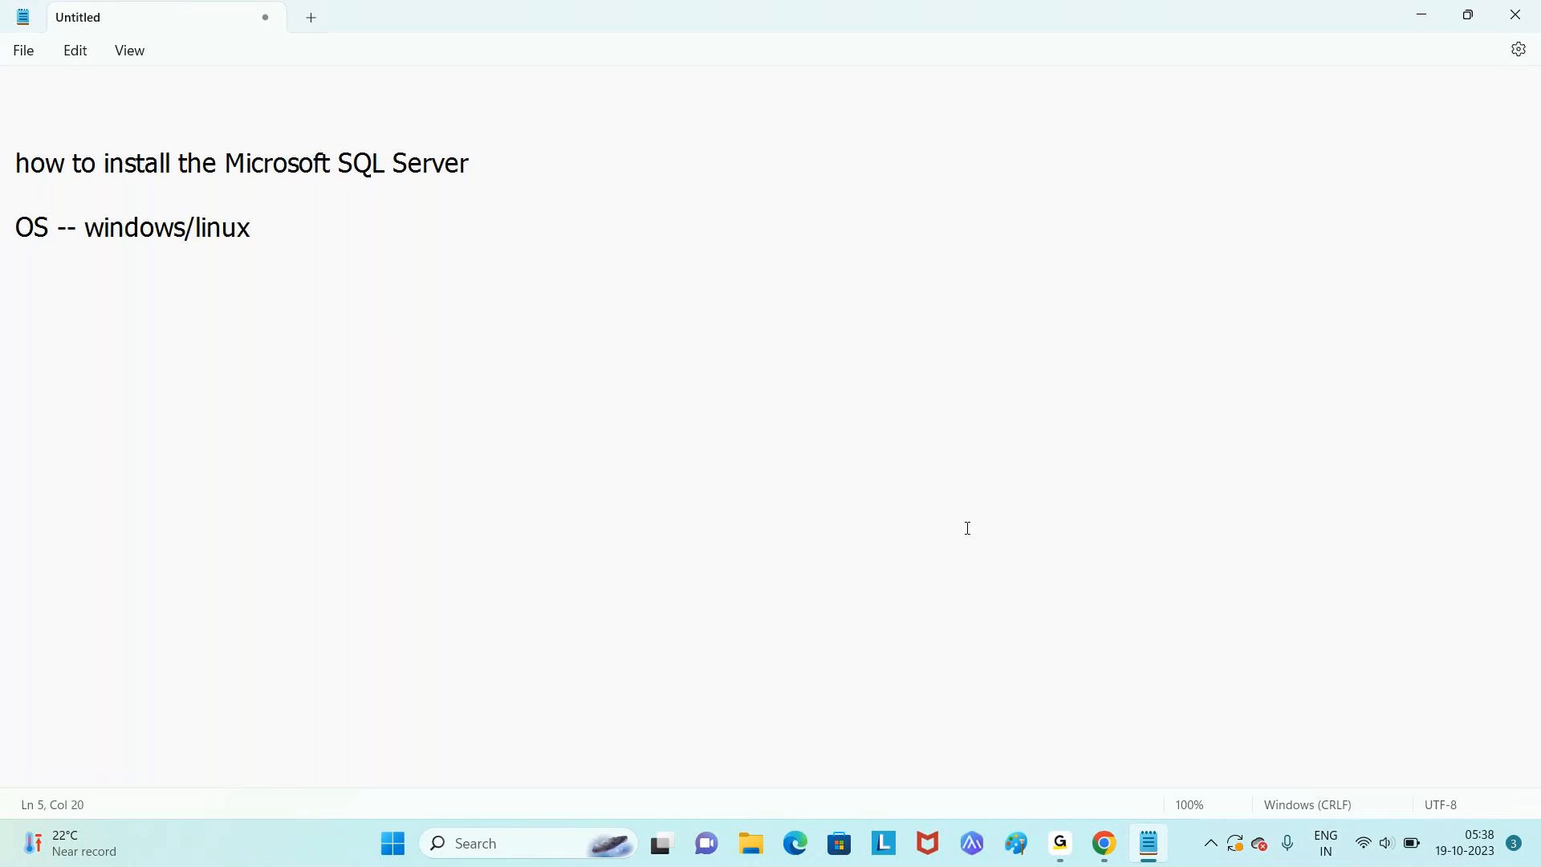
# - List the hardware requirements: >8GB of RAM, I5 Processor and >256 GB HDD
pyautogui.press('Return')
pyautogui.press('Return')
pyautogui.write('>8GB of RAM')
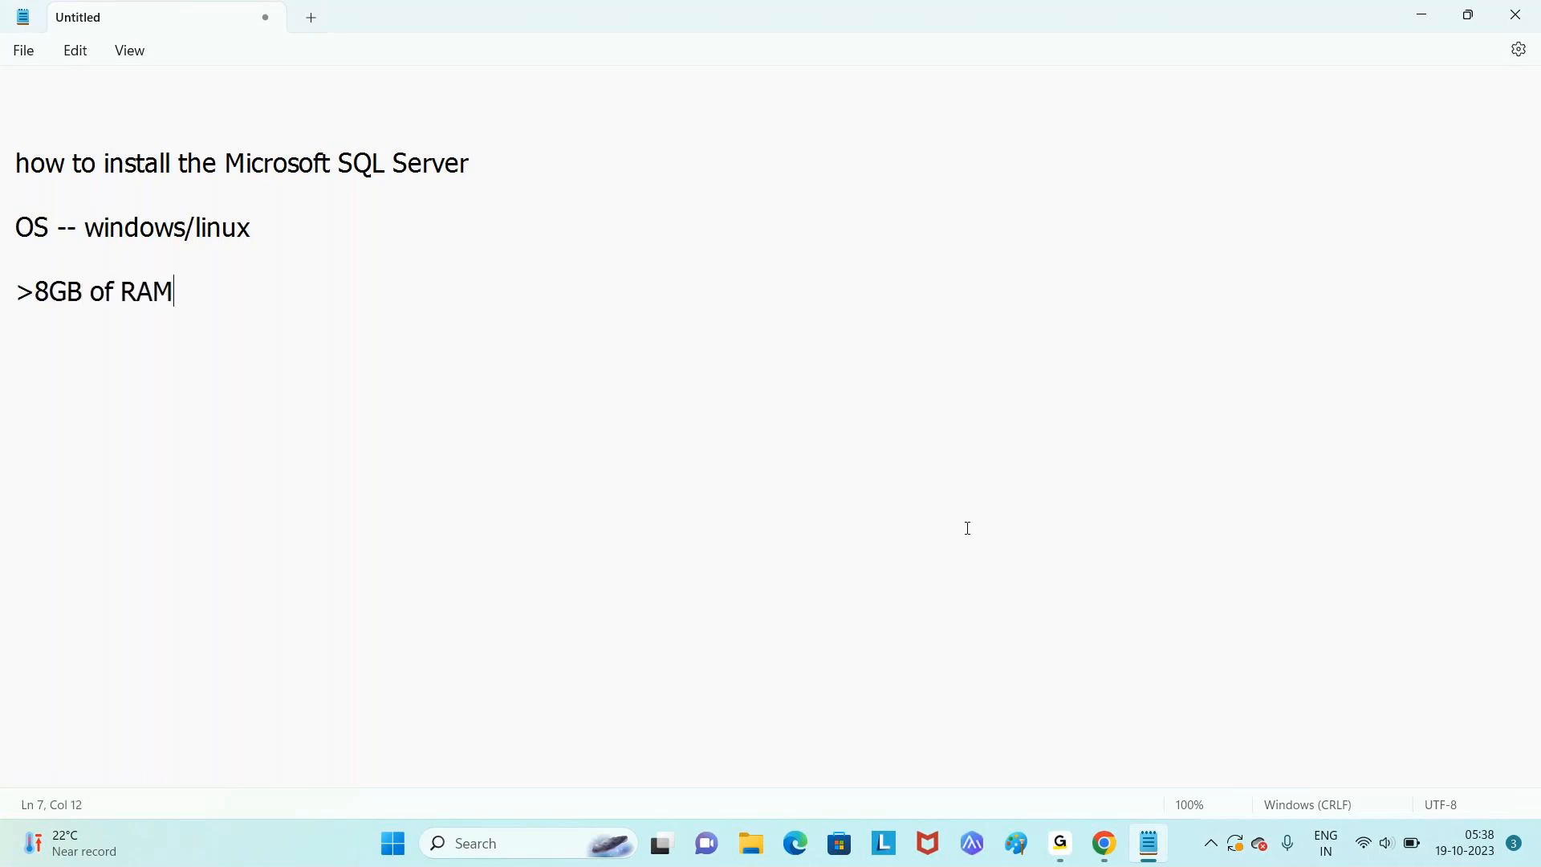
pyautogui.press('Return')
pyautogui.write('I5 Processor')
pyautogui.press('Return')
pyautogui.write('25')
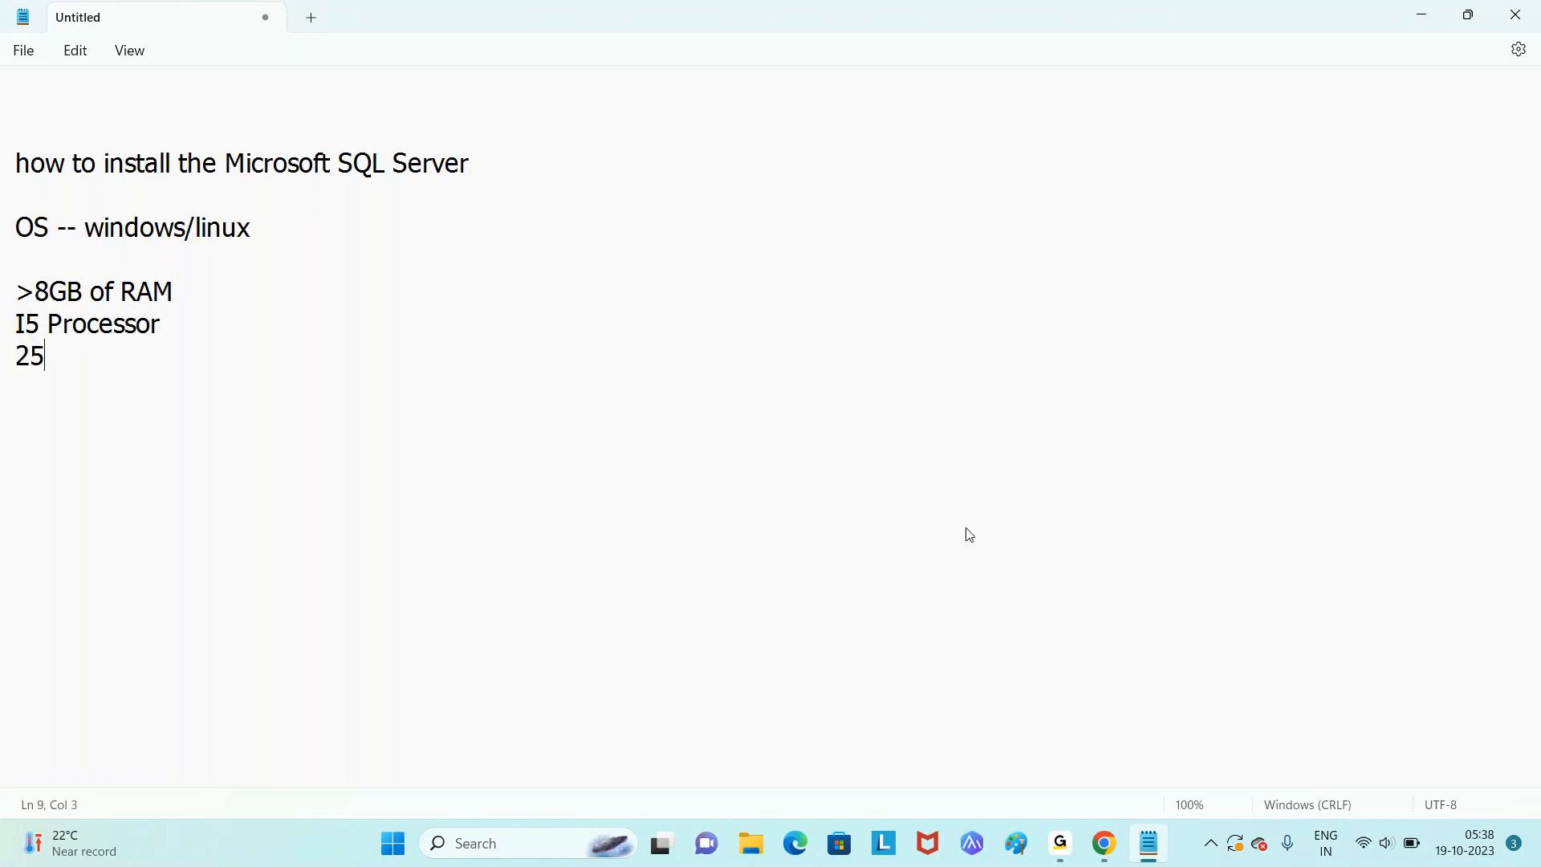
pyautogui.write('6 GB')
pyautogui.press('BackSpace')
pyautogui.press('BackSpace')
pyautogui.press('BackSpace')
pyautogui.press('BackSpace')
pyautogui.press('BackSpace')
pyautogui.press('BackSpace')
pyautogui.write('>256 GB HDD')
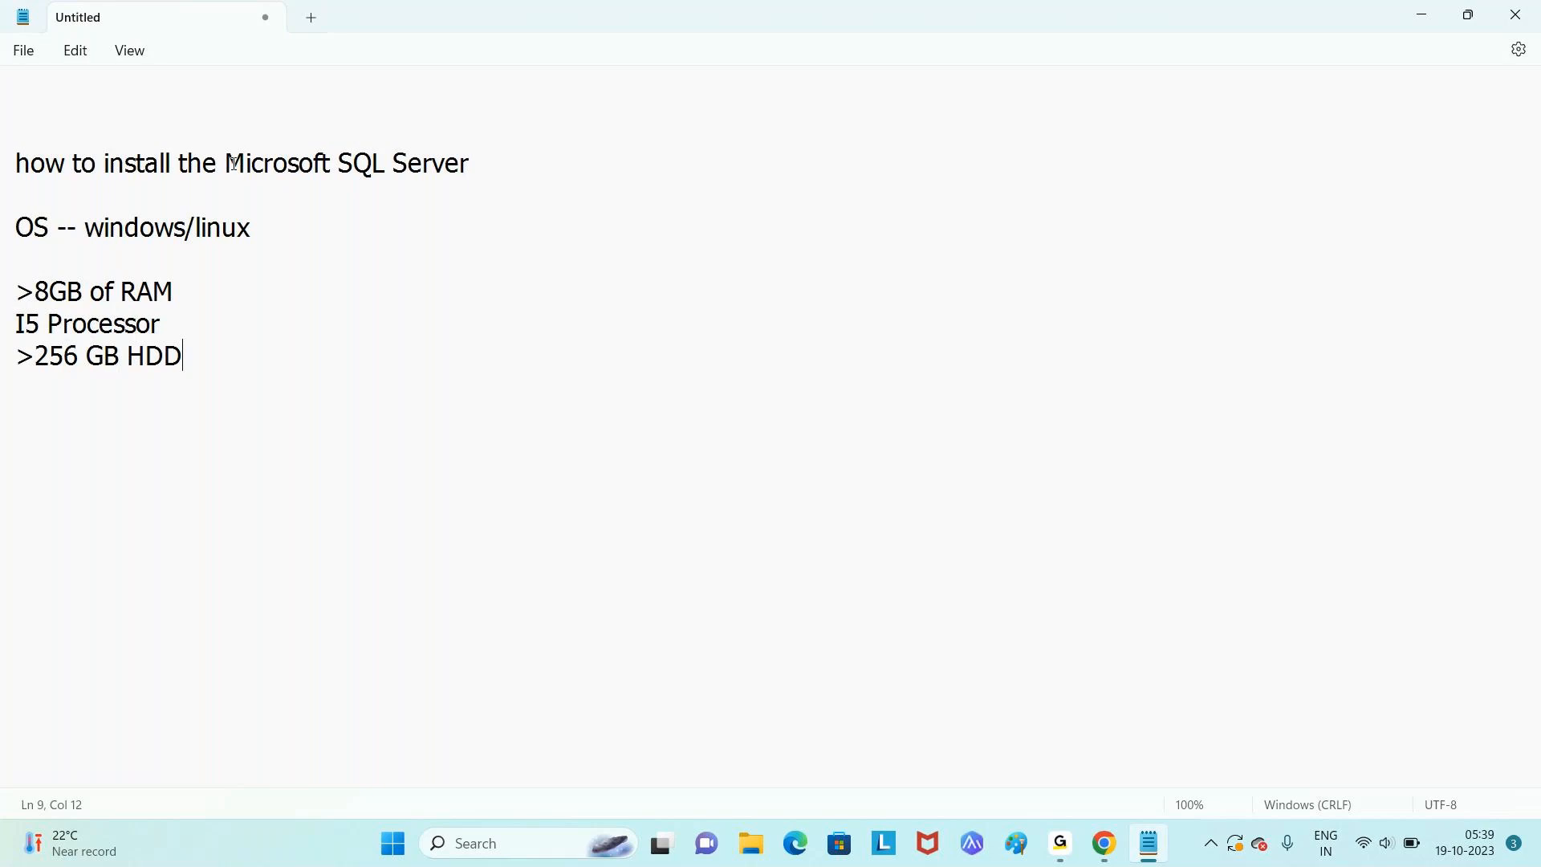
pyautogui.moveTo(226, 165); pyautogui.dragTo(530, 178)
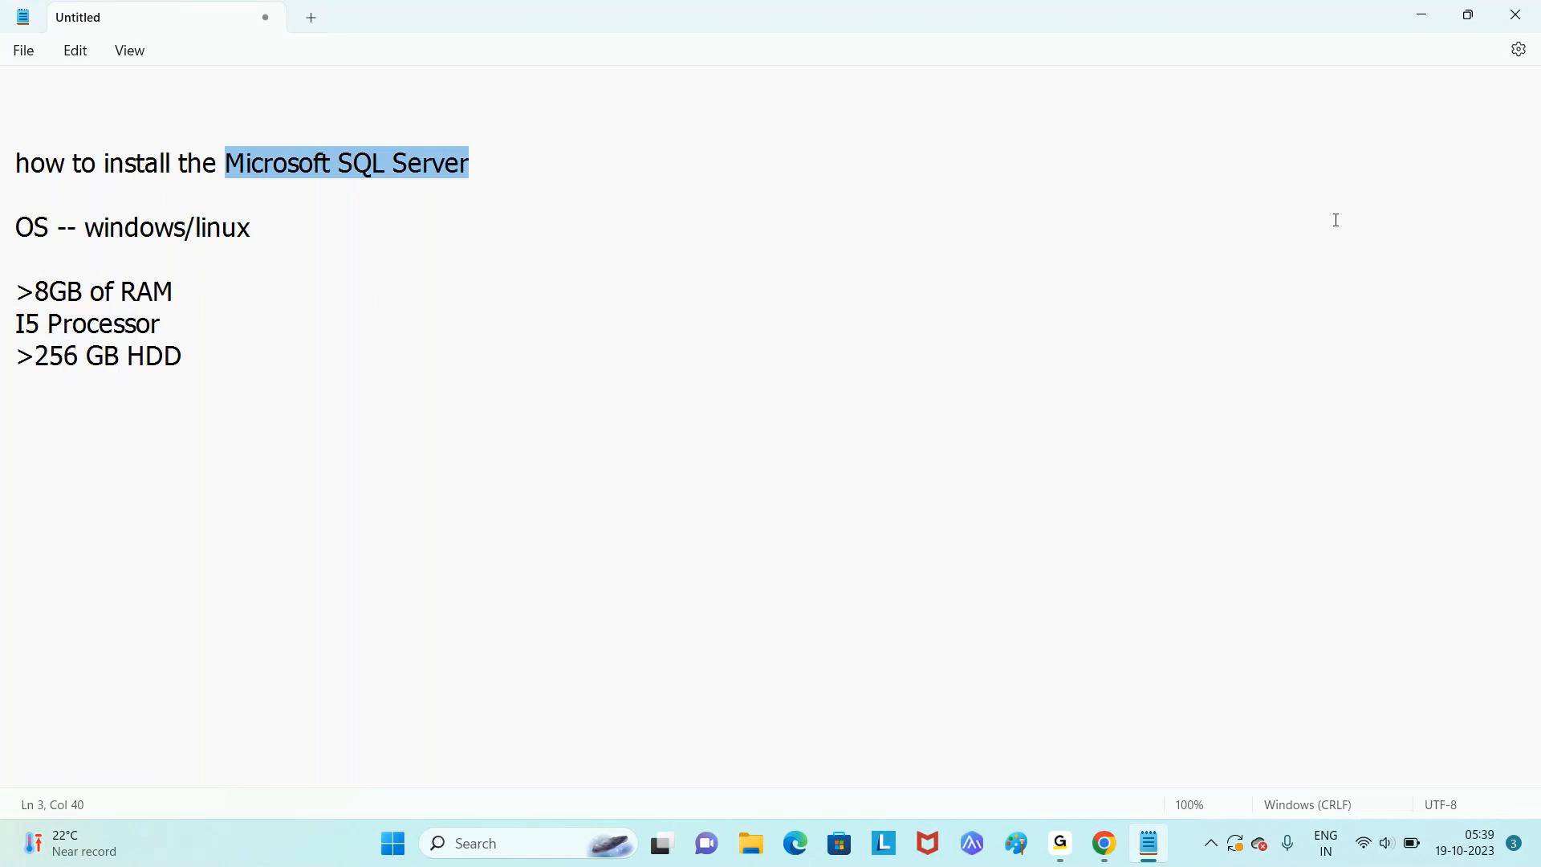
# - In Chrome, go to google.com and search 'microsoft sql server 2019 download'
pyautogui.click(1104, 843)
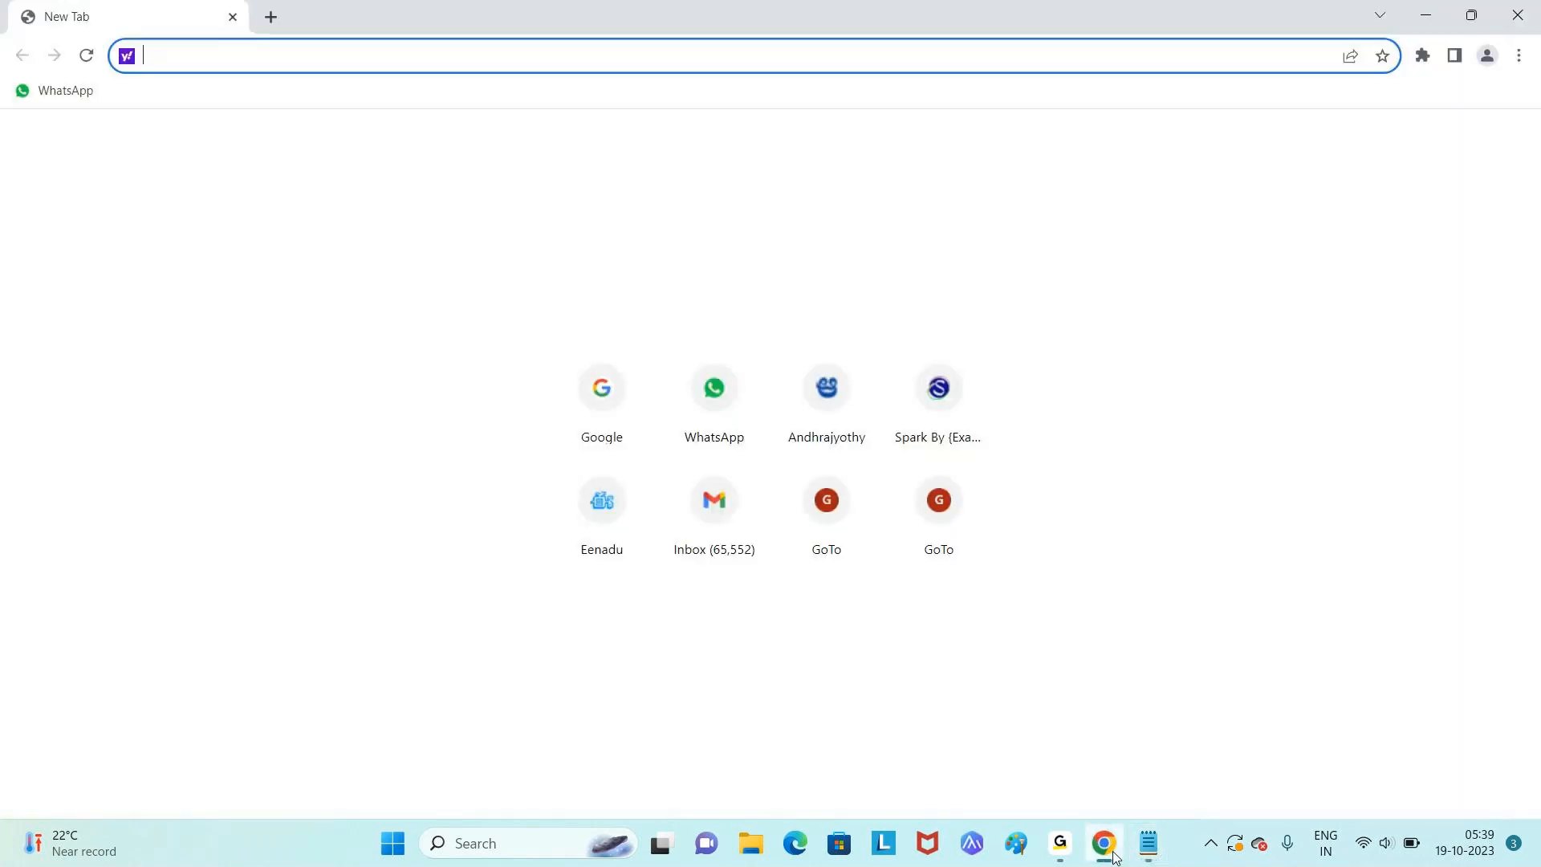
pyautogui.write('g')
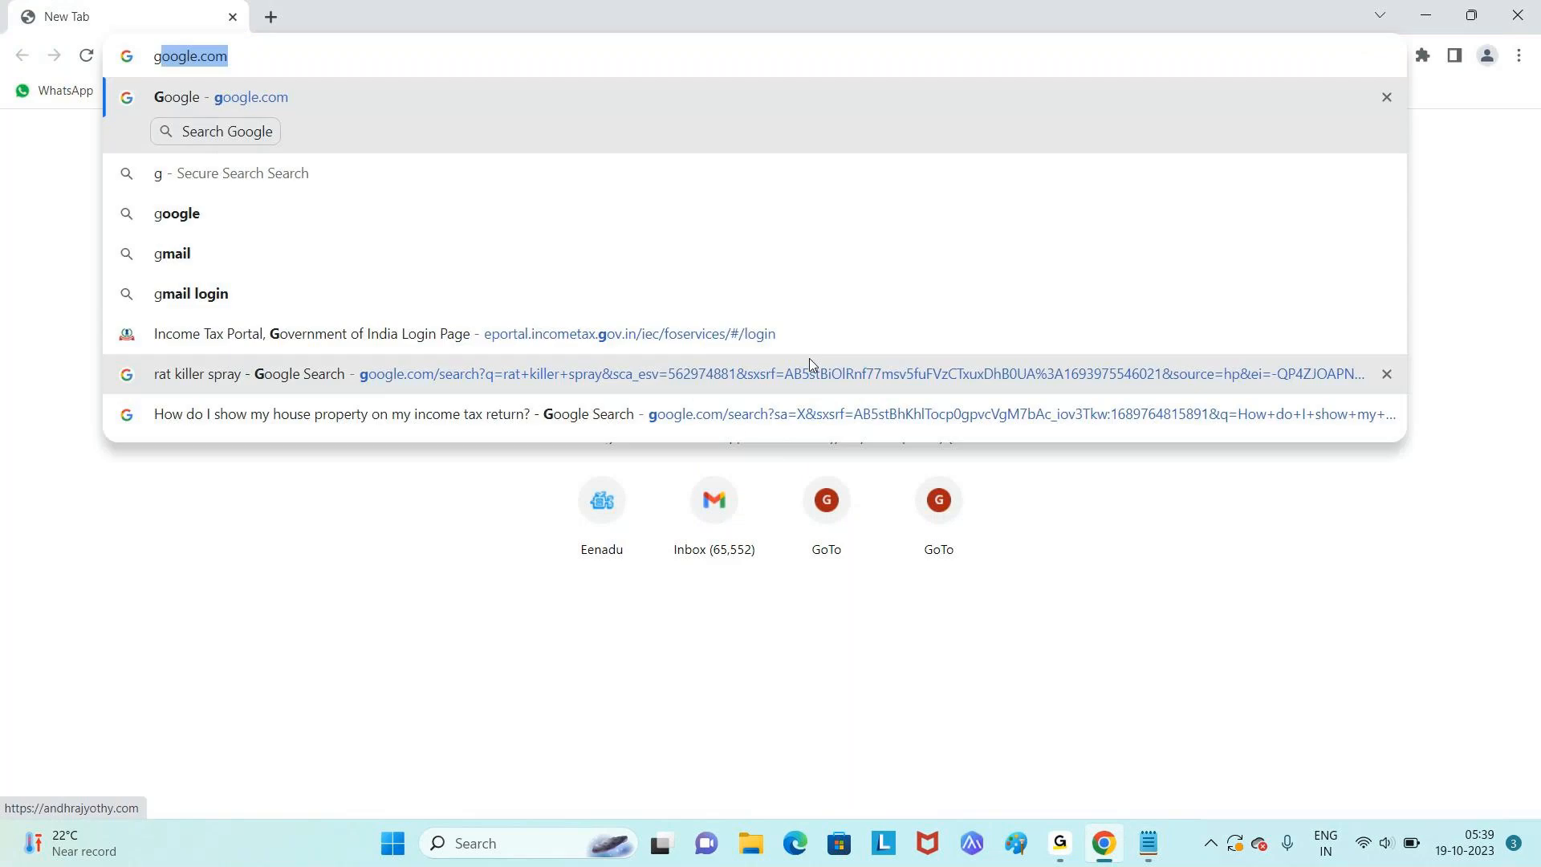
pyautogui.press('Return')
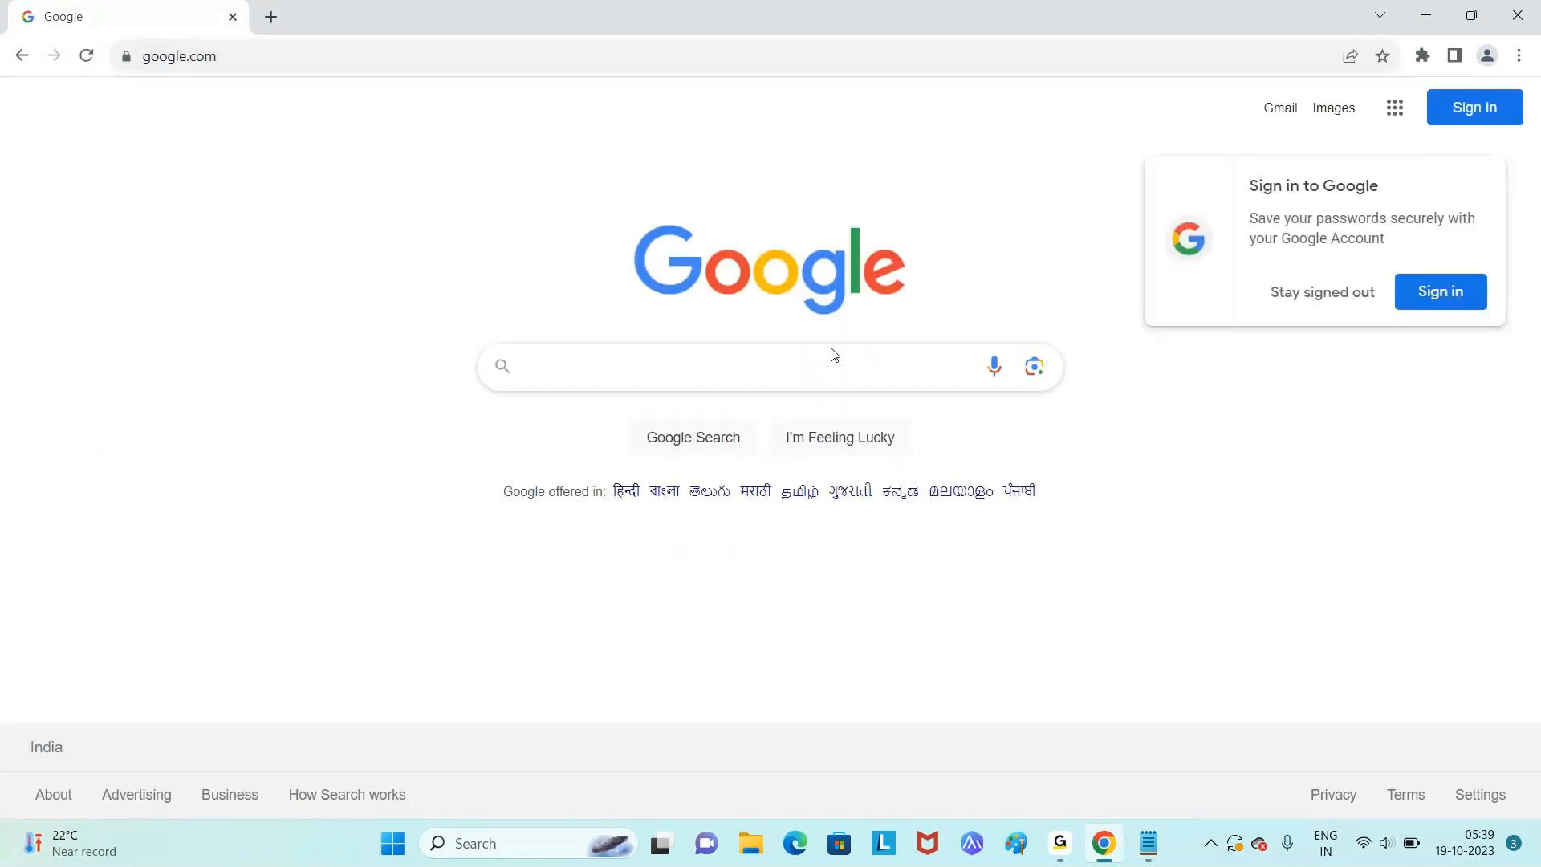
pyautogui.write('Mico')
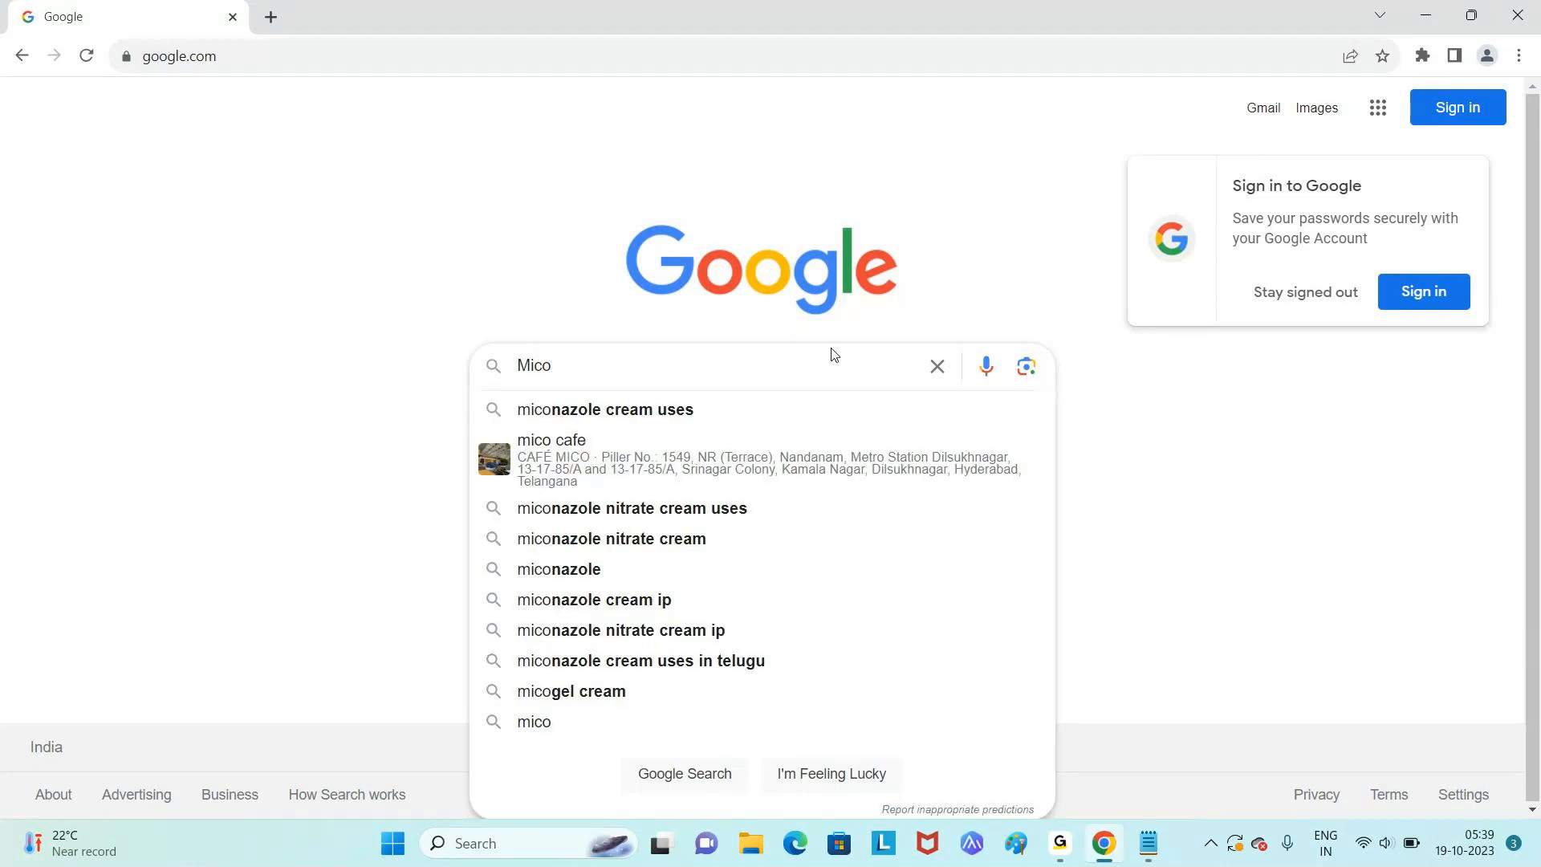
pyautogui.press('BackSpace')
pyautogui.press('BackSpace')
pyautogui.press('BackSpace')
pyautogui.press('BackSpace')
pyautogui.write('m')
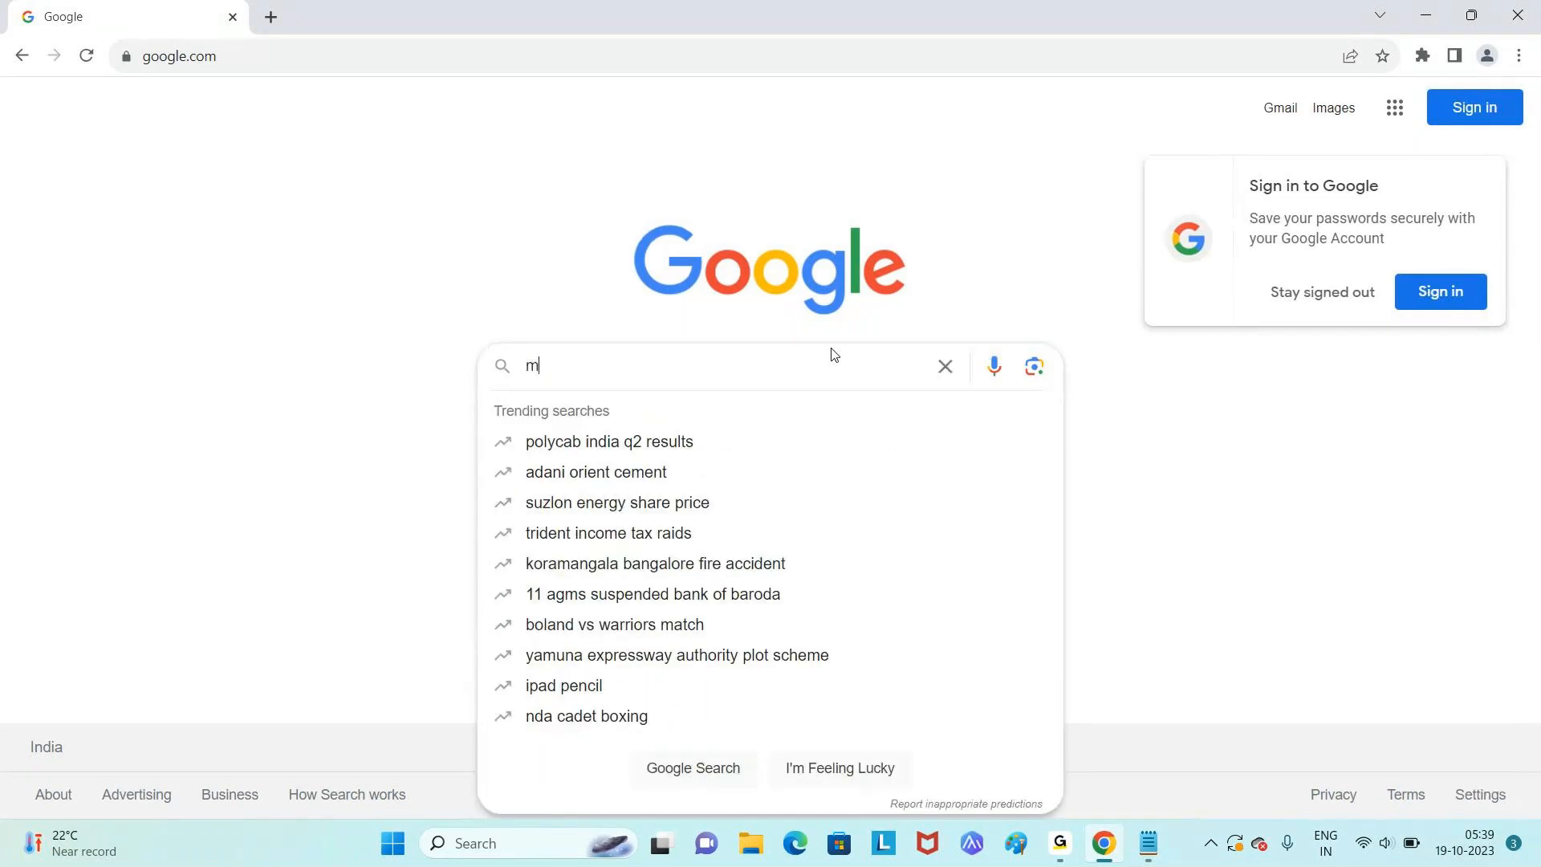
pyautogui.write('icrosoft sql server')
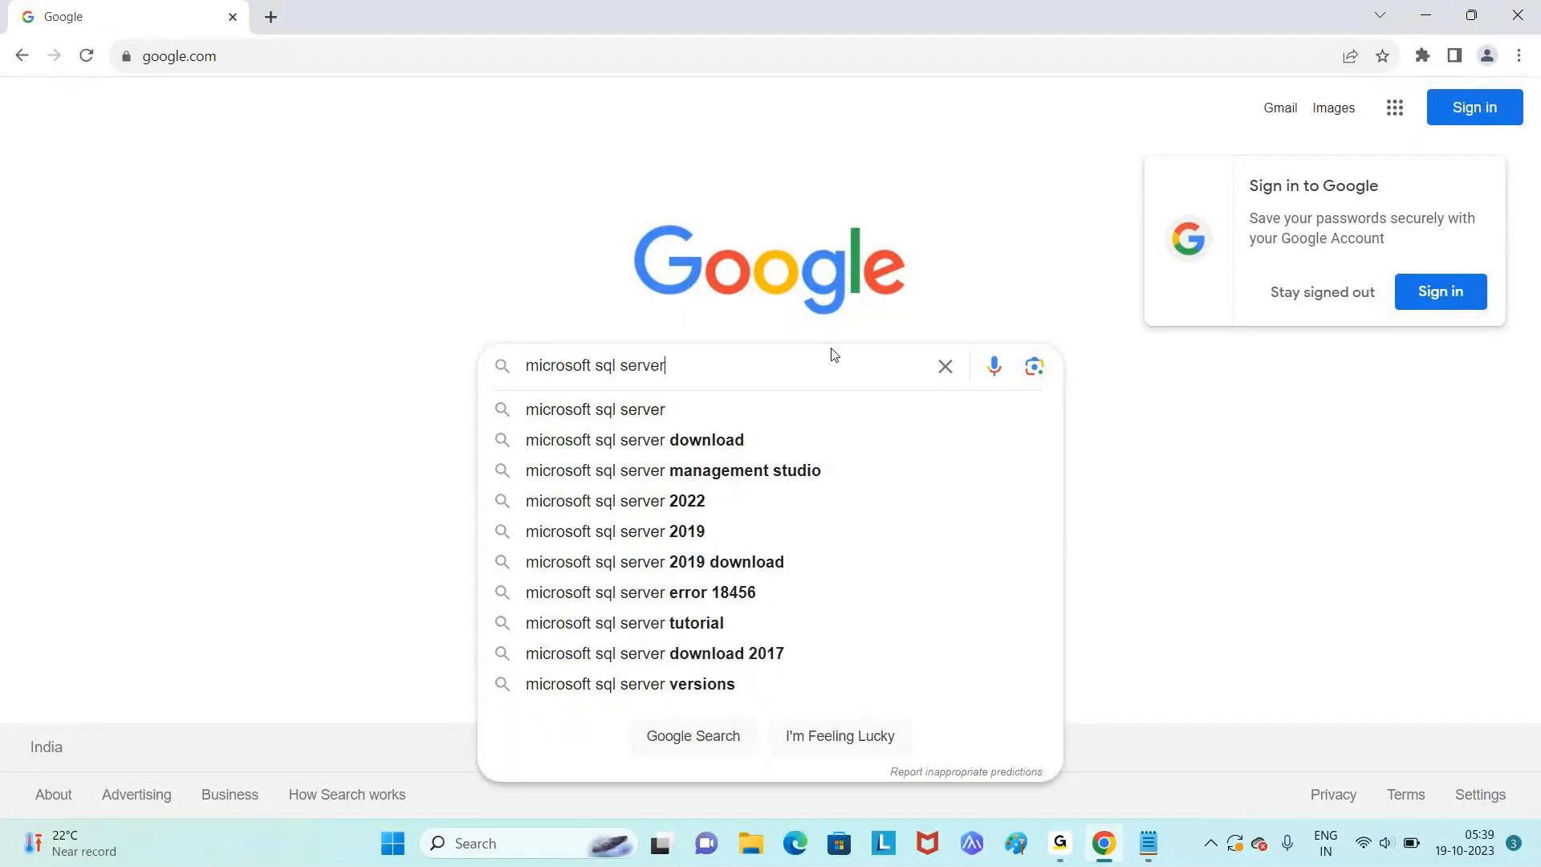
pyautogui.click(727, 569)
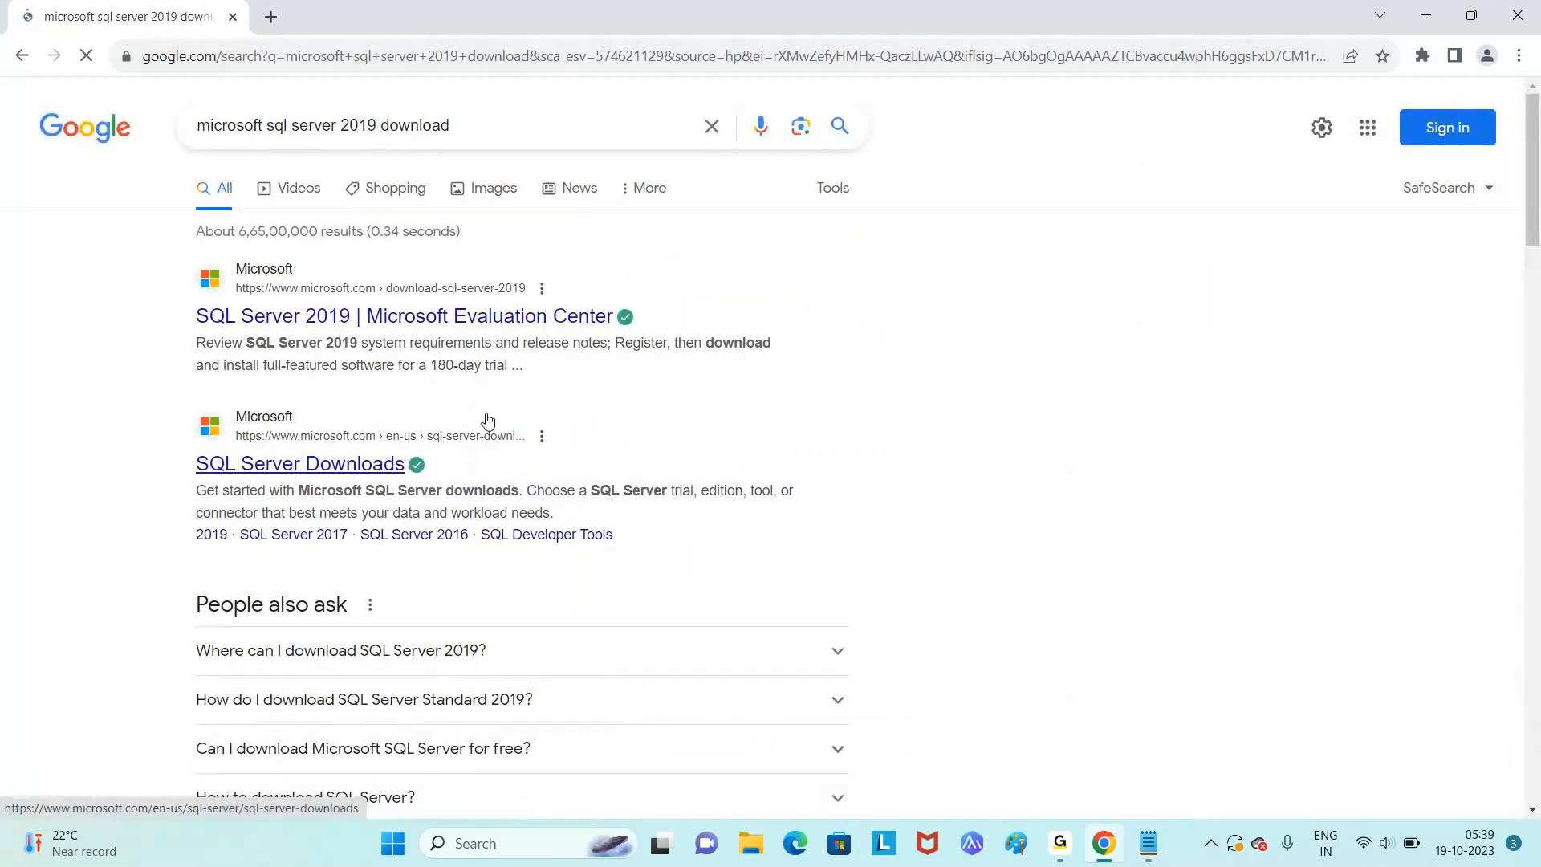
# - Open the SQL Server Downloads result, then the on-premises SQL Server 2022 trial page
pyautogui.click(324, 471)
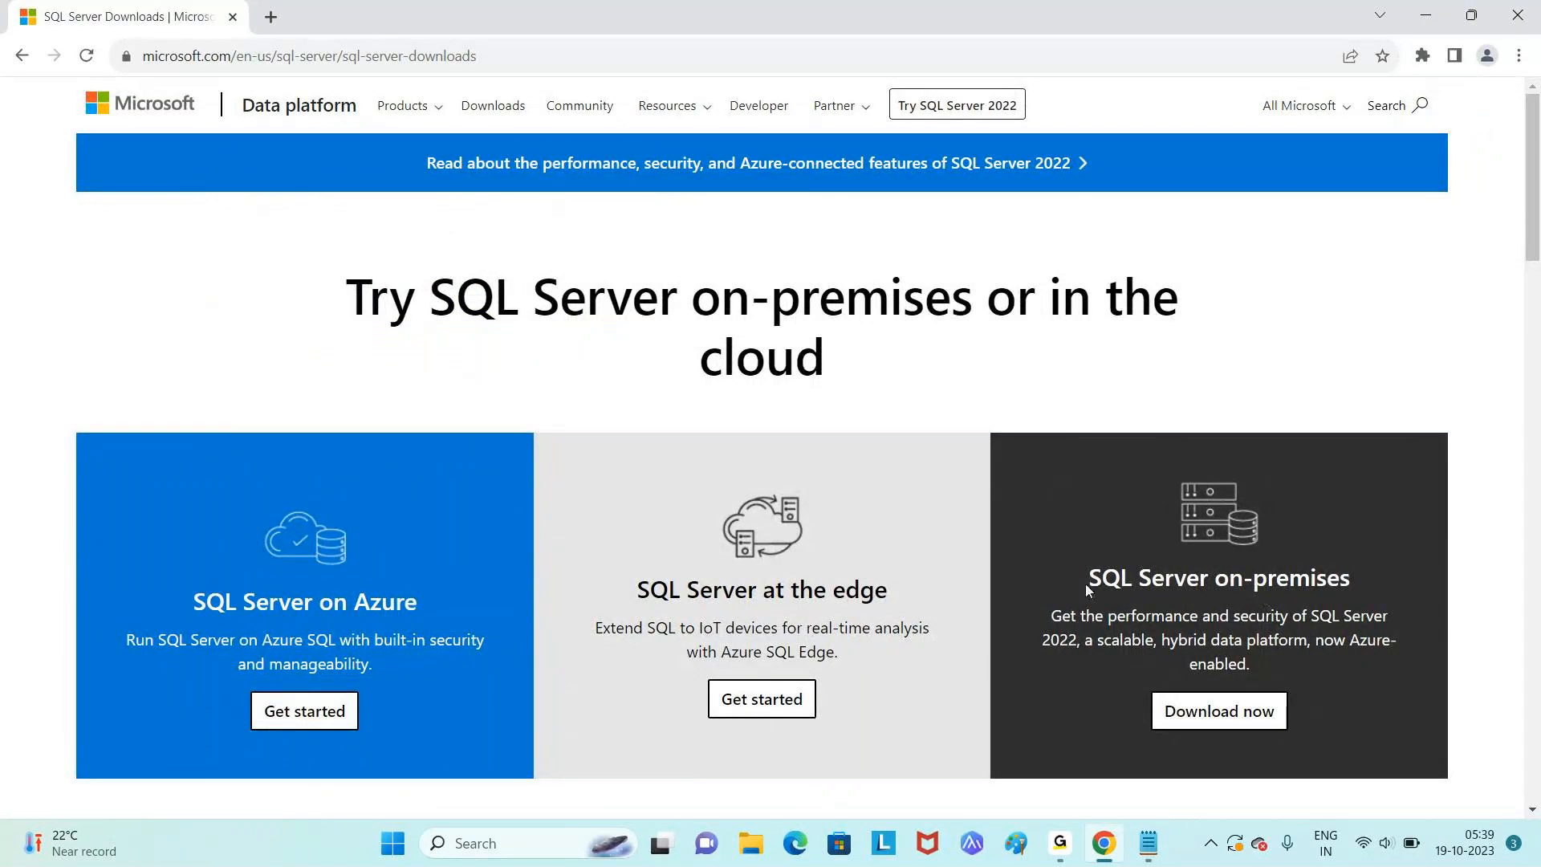
pyautogui.rightClick(1193, 605)
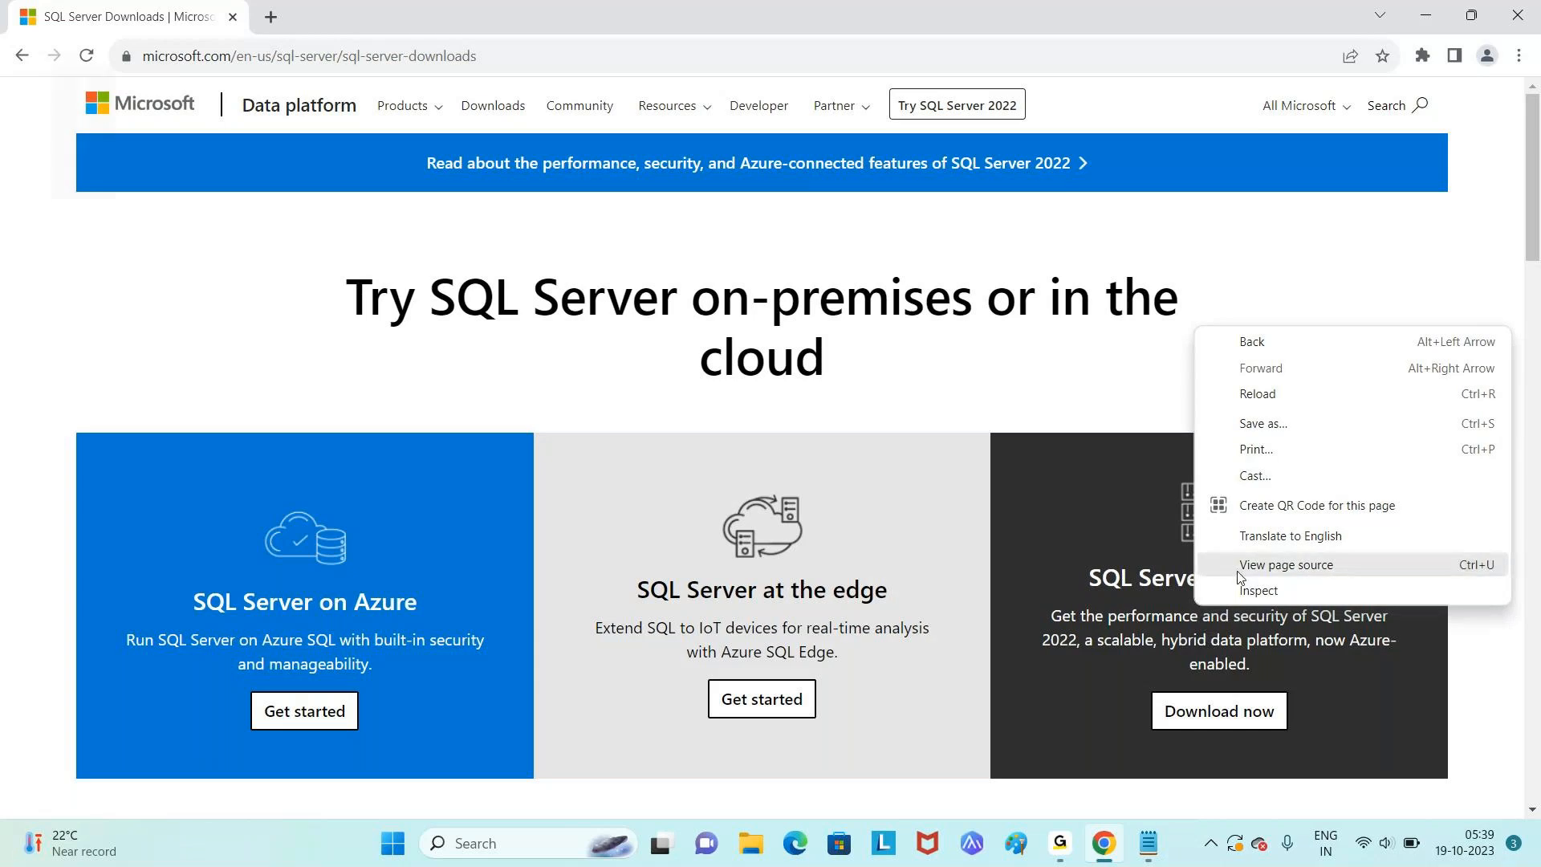
pyautogui.press('XF86AudioRaiseVolume')
pyautogui.press('XF86AudioRaiseVolume')
pyautogui.press('XF86AudioRaiseVolume')
pyautogui.press('XF86AudioRaiseVolume')
pyautogui.press('XF86AudioRaiseVolume')
pyautogui.press('XF86AudioRaiseVolume')
pyautogui.press('XF86AudioRaiseVolume')
pyautogui.press('XF86AudioRaiseVolume')
pyautogui.press('XF86AudioRaiseVolume')
pyautogui.press('XF86AudioRaiseVolume')
pyautogui.press('XF86AudioRaiseVolume')
pyautogui.press('XF86AudioRaiseVolume')
pyautogui.press('XF86AudioRaiseVolume')
pyautogui.press('XF86AudioRaiseVolume')
pyautogui.press('XF86AudioRaiseVolume')
pyautogui.press('XF86AudioRaiseVolume')
pyautogui.press('XF86AudioRaiseVolume')
pyautogui.press('XF86AudioRaiseVolume')
pyautogui.press('XF86AudioRaiseVolume')
pyautogui.press('XF86AudioRaiseVolume')
pyautogui.press('XF86AudioRaiseVolume')
pyautogui.press('XF86AudioRaiseVolume')
pyautogui.press('XF86AudioRaiseVolume')
pyautogui.press('XF86AudioRaiseVolume')
pyautogui.press('XF86AudioRaiseVolume')
pyautogui.press('XF86AudioRaiseVolume')
pyautogui.press('XF86AudioRaiseVolume')
pyautogui.press('XF86AudioRaiseVolume')
pyautogui.press('XF86AudioRaiseVolume')
pyautogui.press('XF86AudioRaiseVolume')
pyautogui.press('XF86AudioRaiseVolume')
pyautogui.press('XF86AudioRaiseVolume')
pyautogui.press('XF86AudioRaiseVolume')
pyautogui.press('XF86AudioRaiseVolume')
pyautogui.press('XF86AudioRaiseVolume')
pyautogui.press('XF86AudioRaiseVolume')
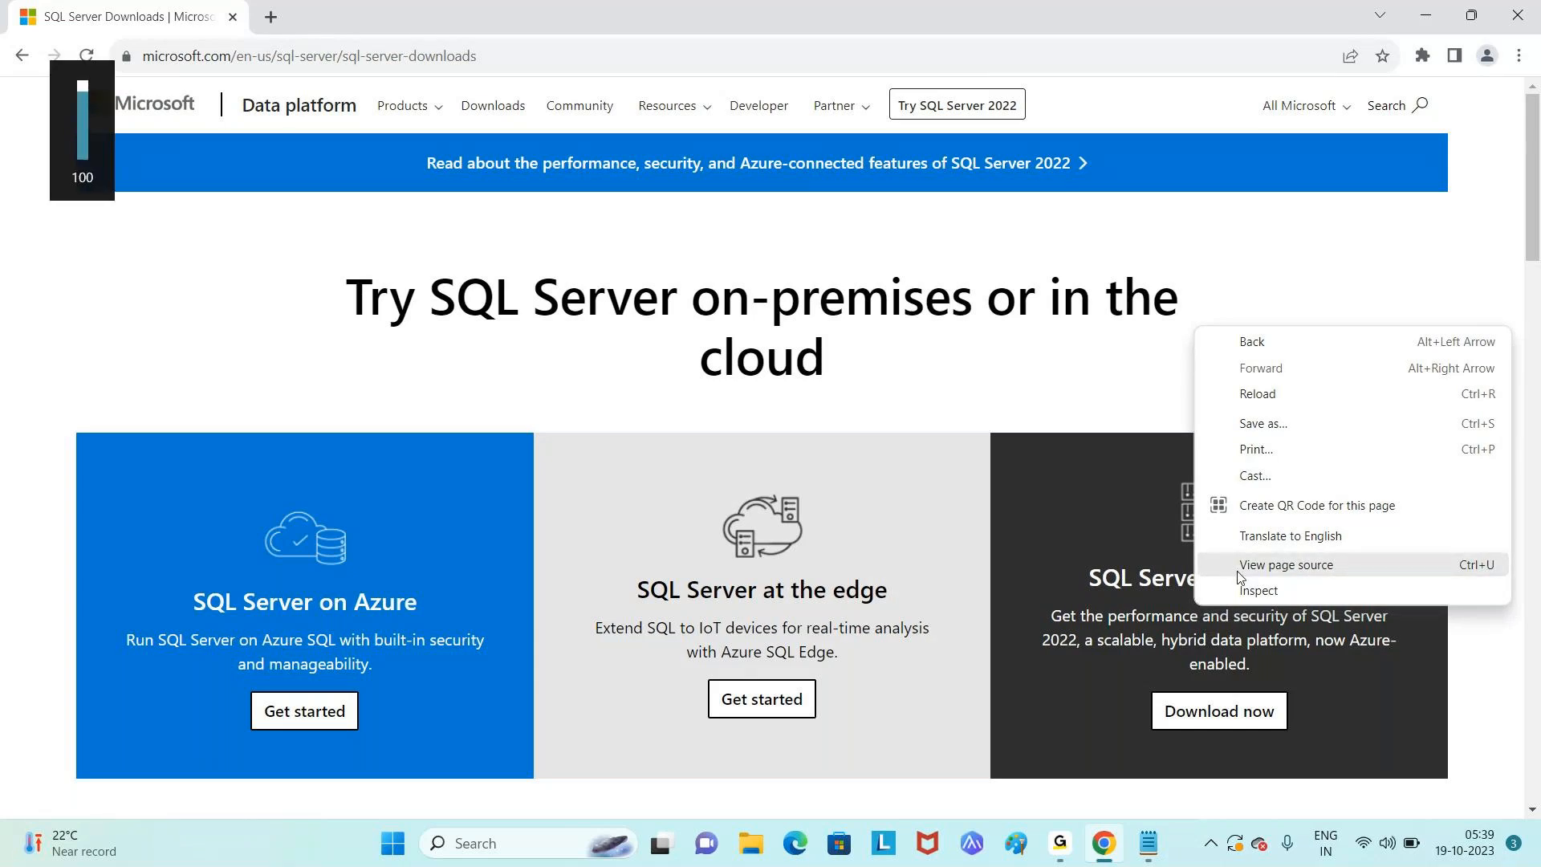
pyautogui.click(1159, 671)
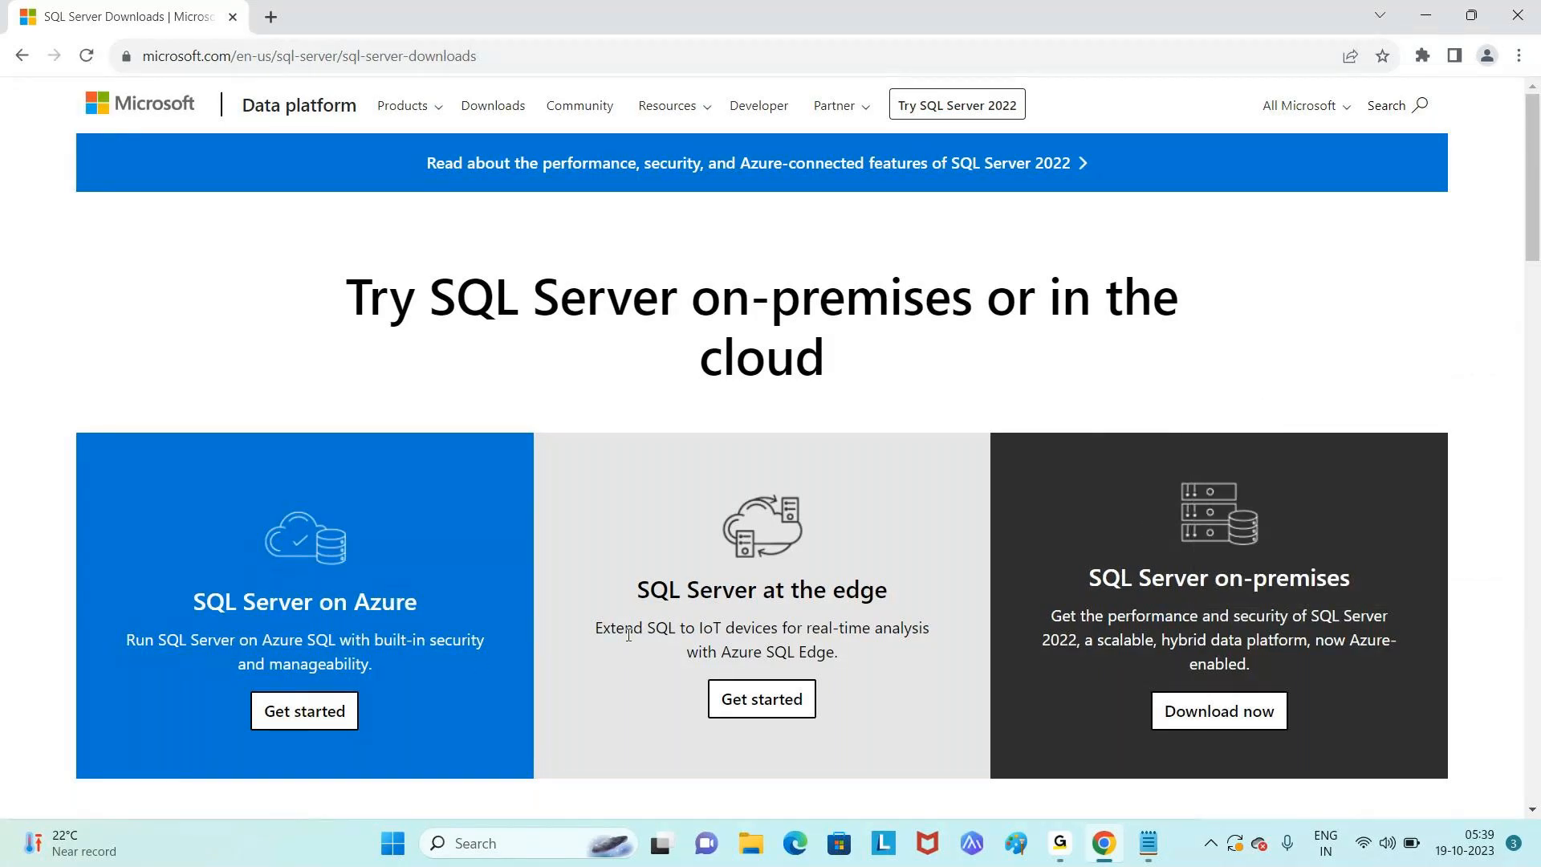
pyautogui.moveTo(1122, 574); pyautogui.dragTo(1349, 591)
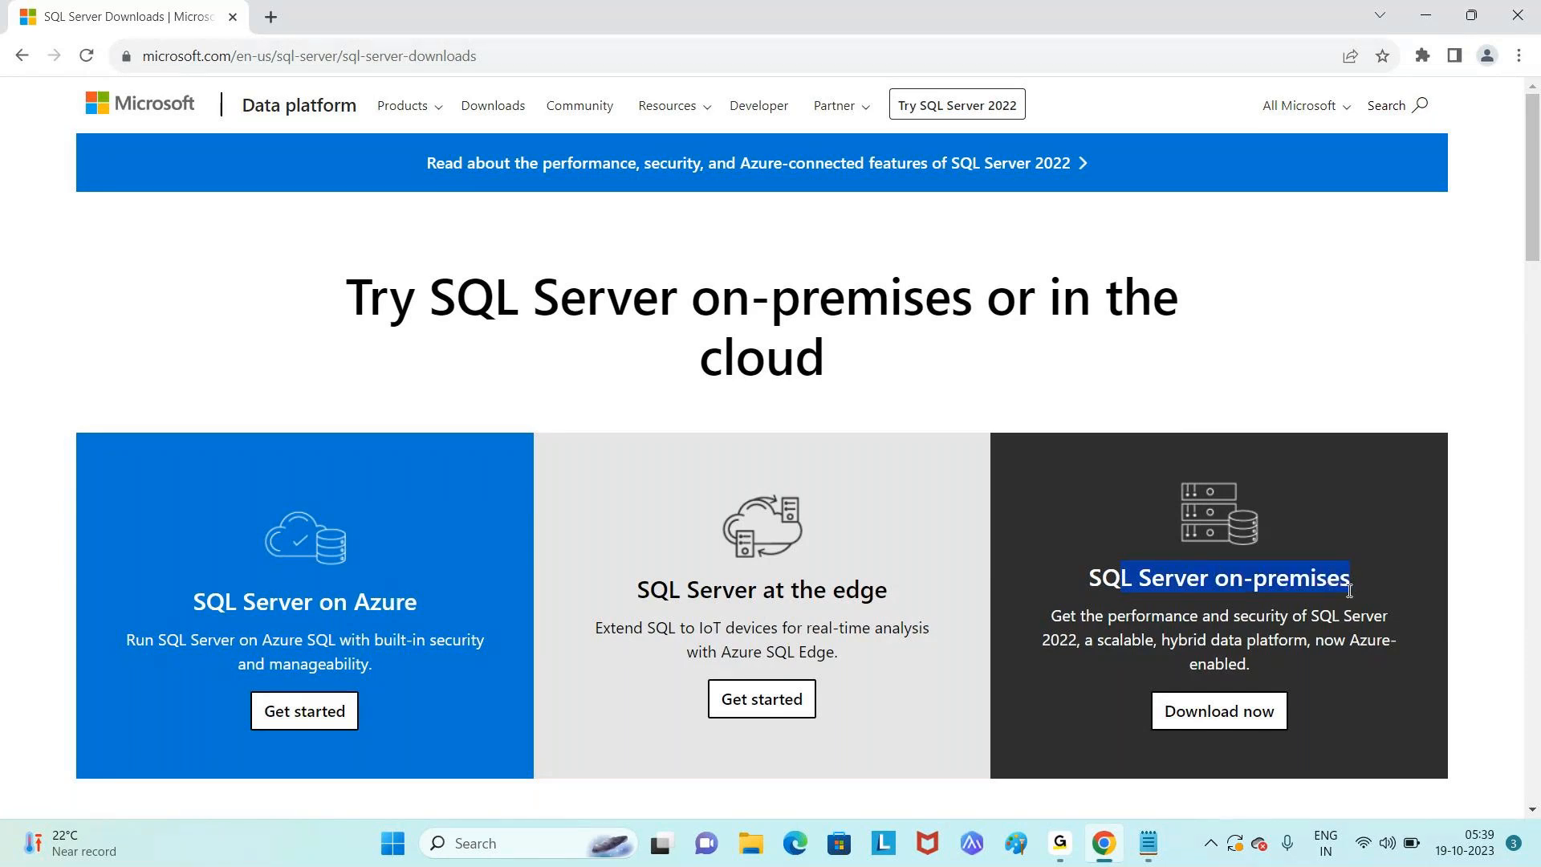
pyautogui.click(1221, 727)
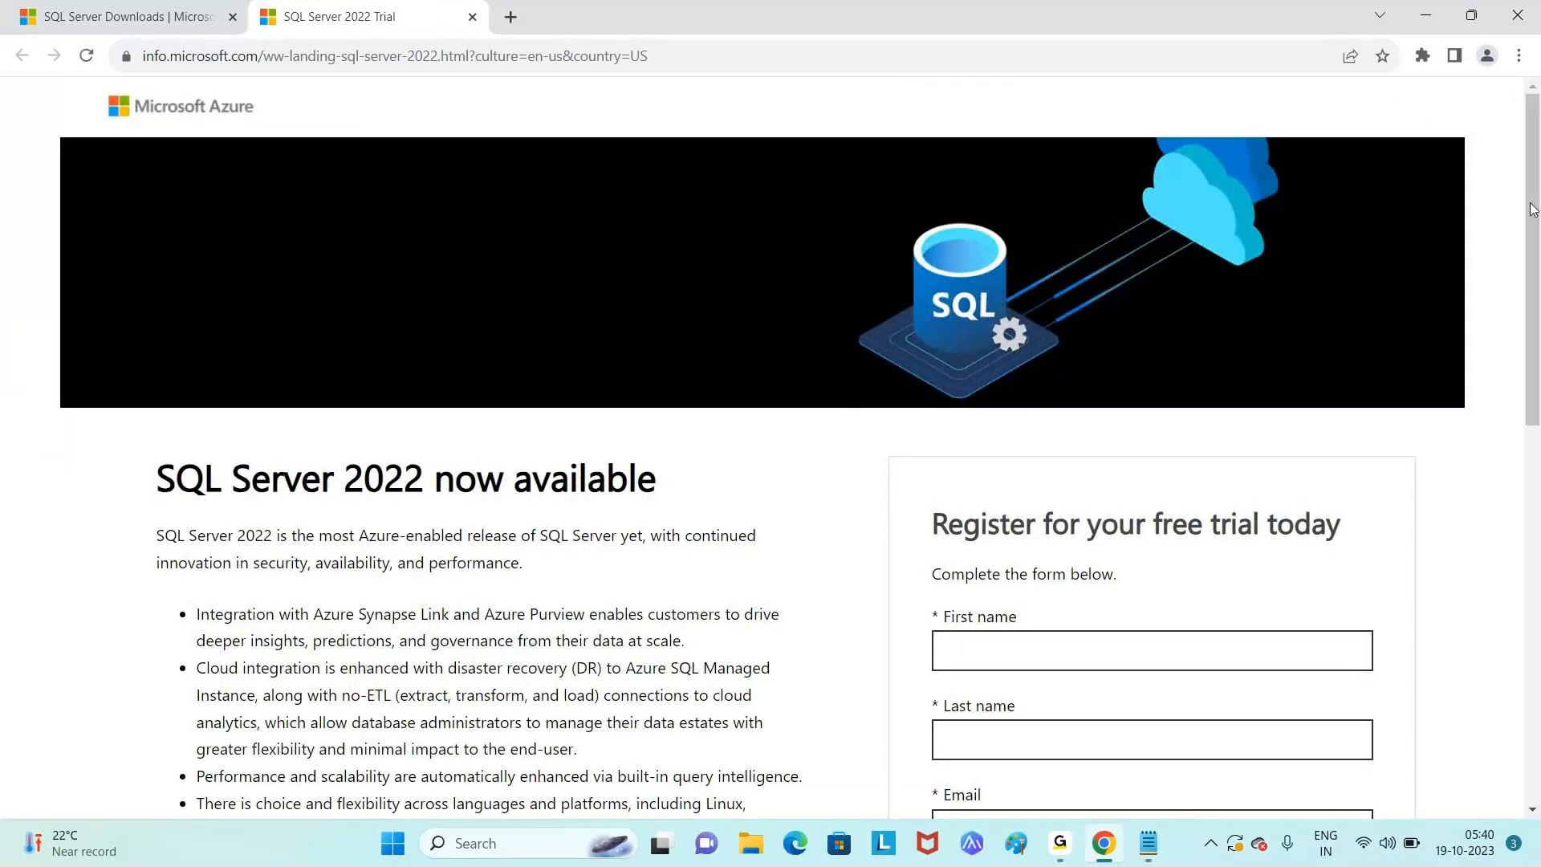
# - Enter the first name, last name and e-mail, and company name 'XYZ and Co'
pyautogui.moveTo(1529, 211); pyautogui.dragTo(1538, 378)
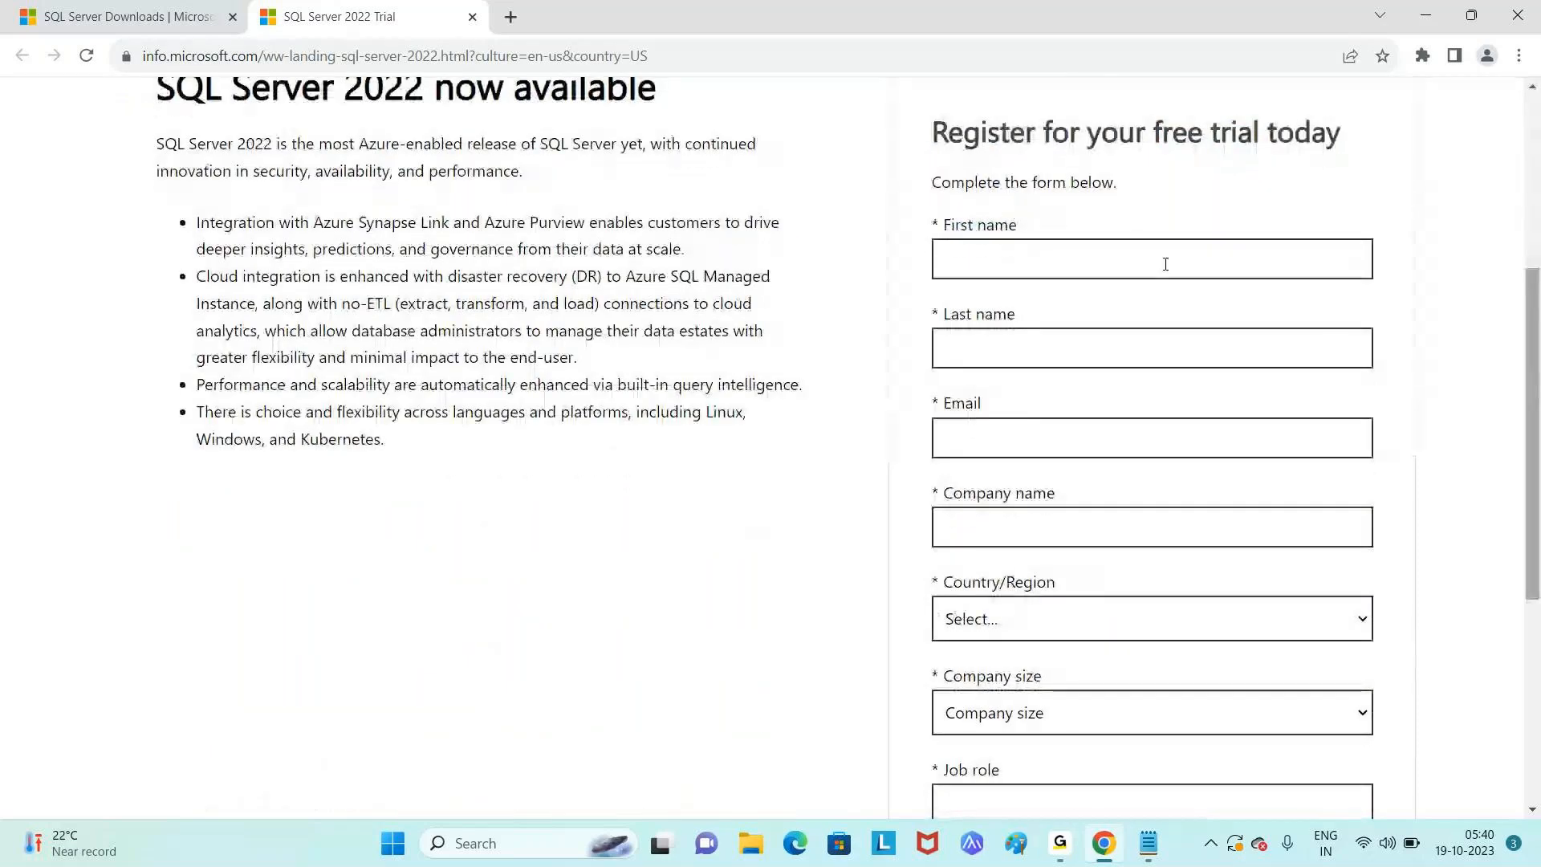
pyautogui.click(1163, 257)
pyautogui.write('sri')
pyautogui.press('BackSpace')
pyautogui.press('BackSpace')
pyautogui.press('BackSpace')
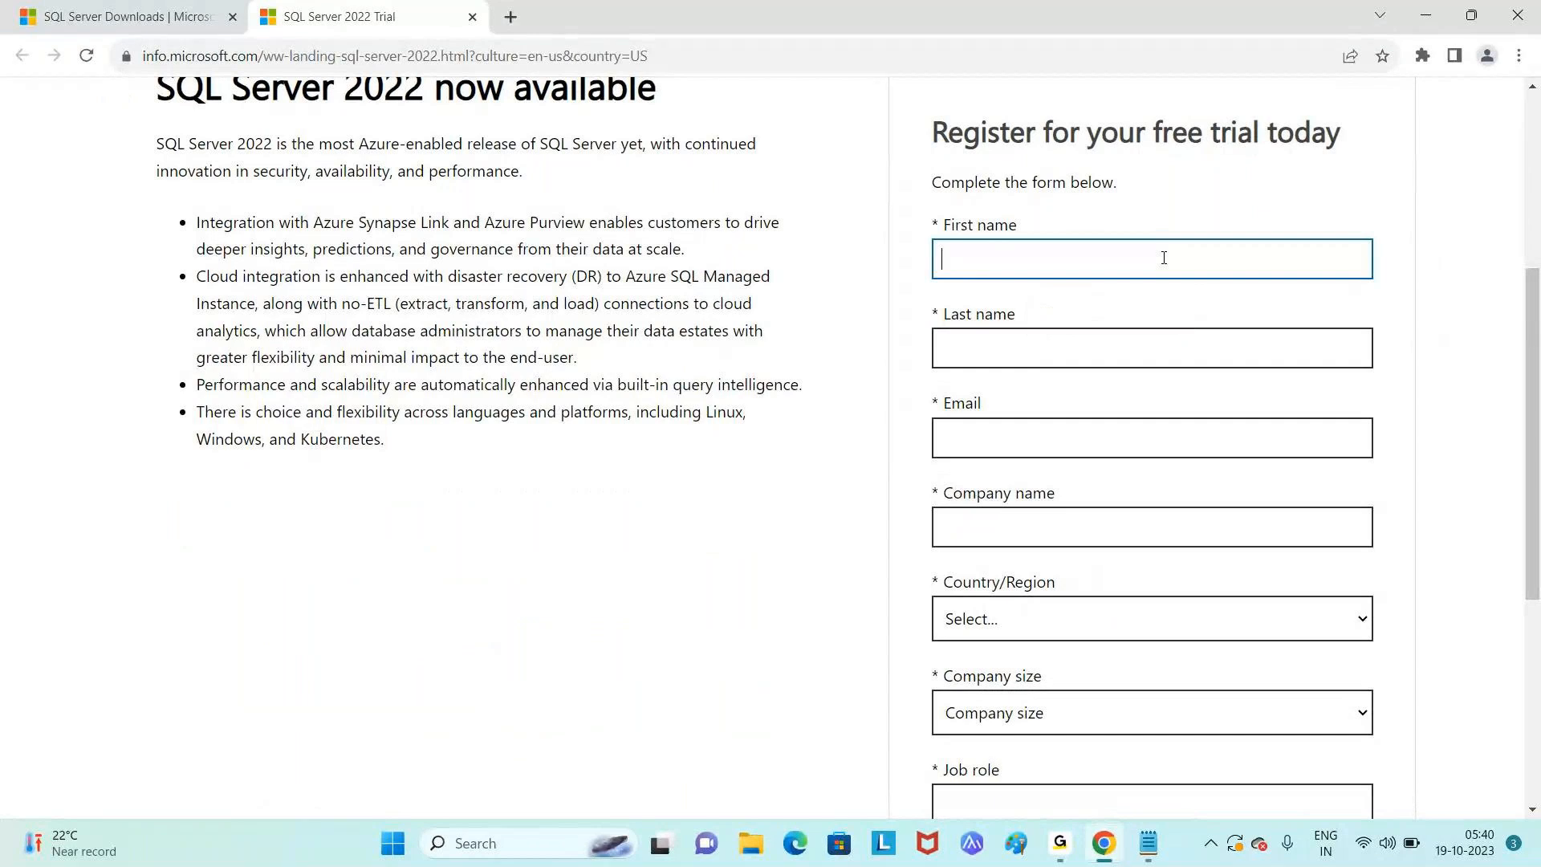
pyautogui.press('Tab')
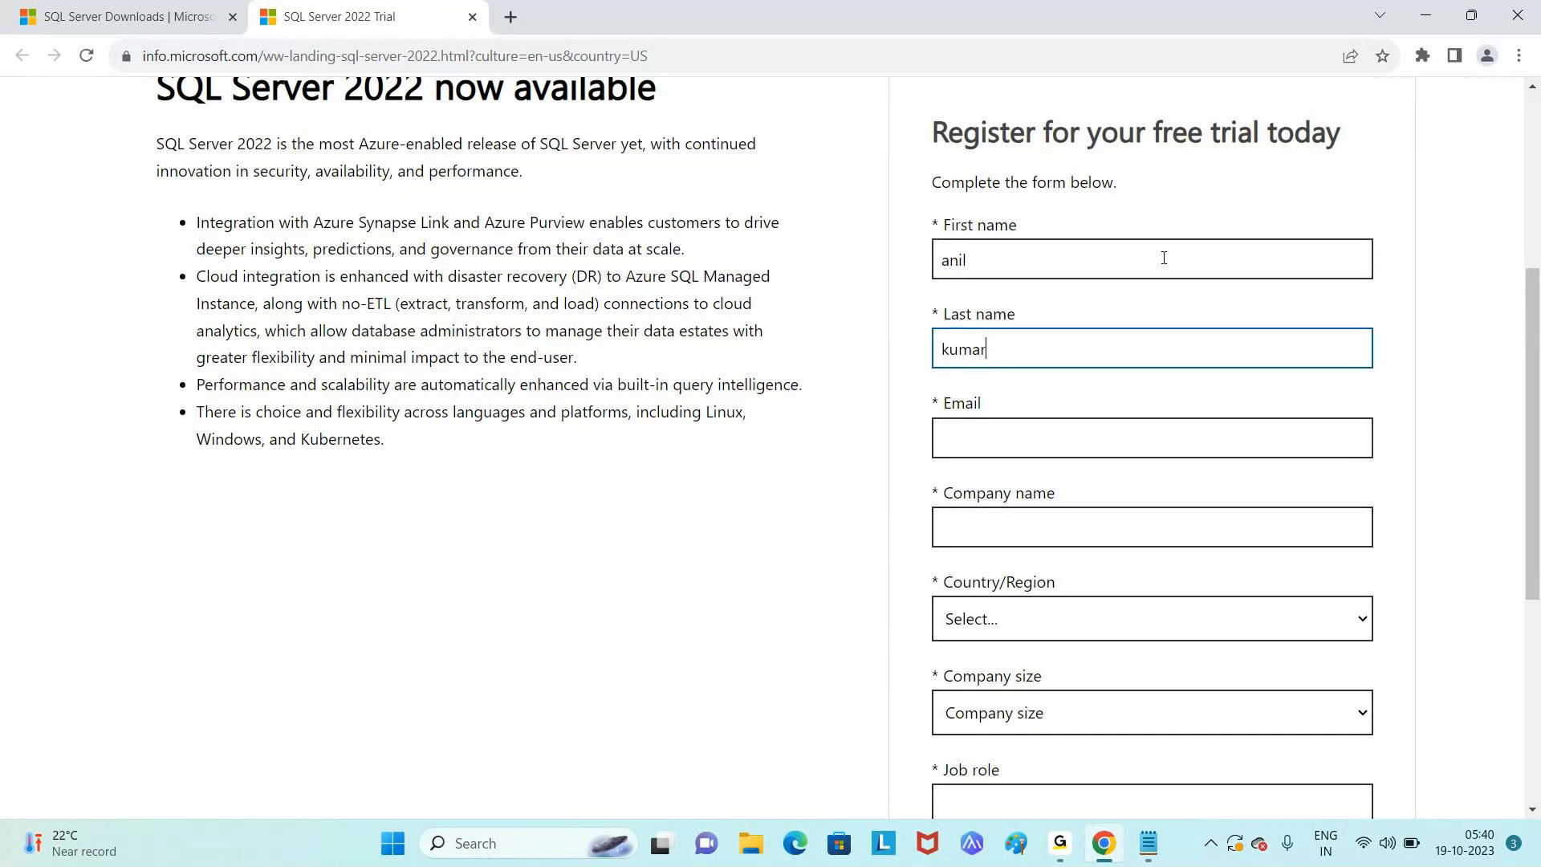
pyautogui.press('Tab')
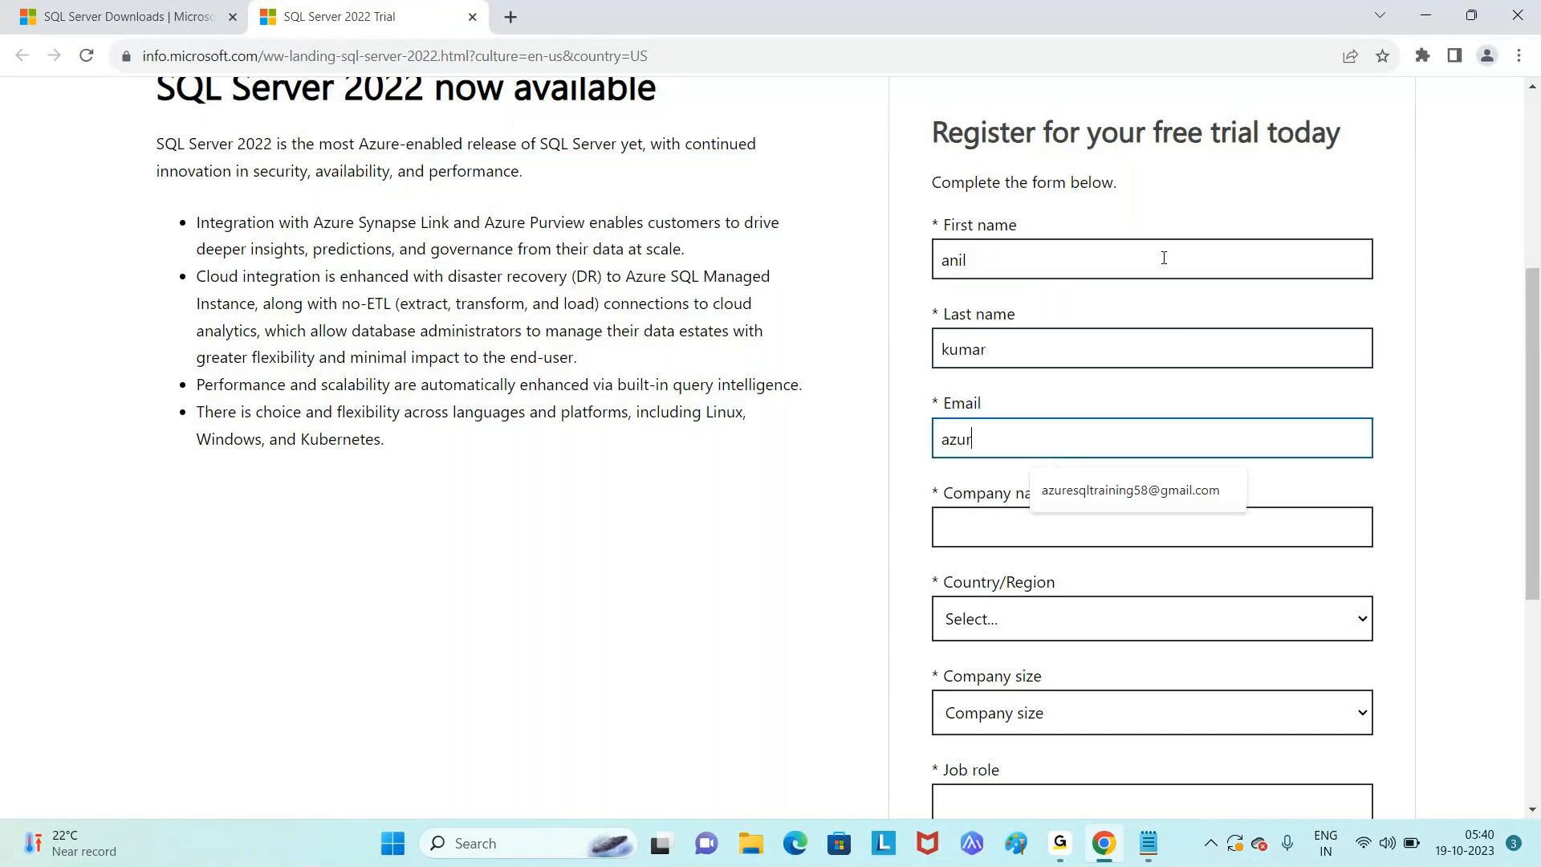
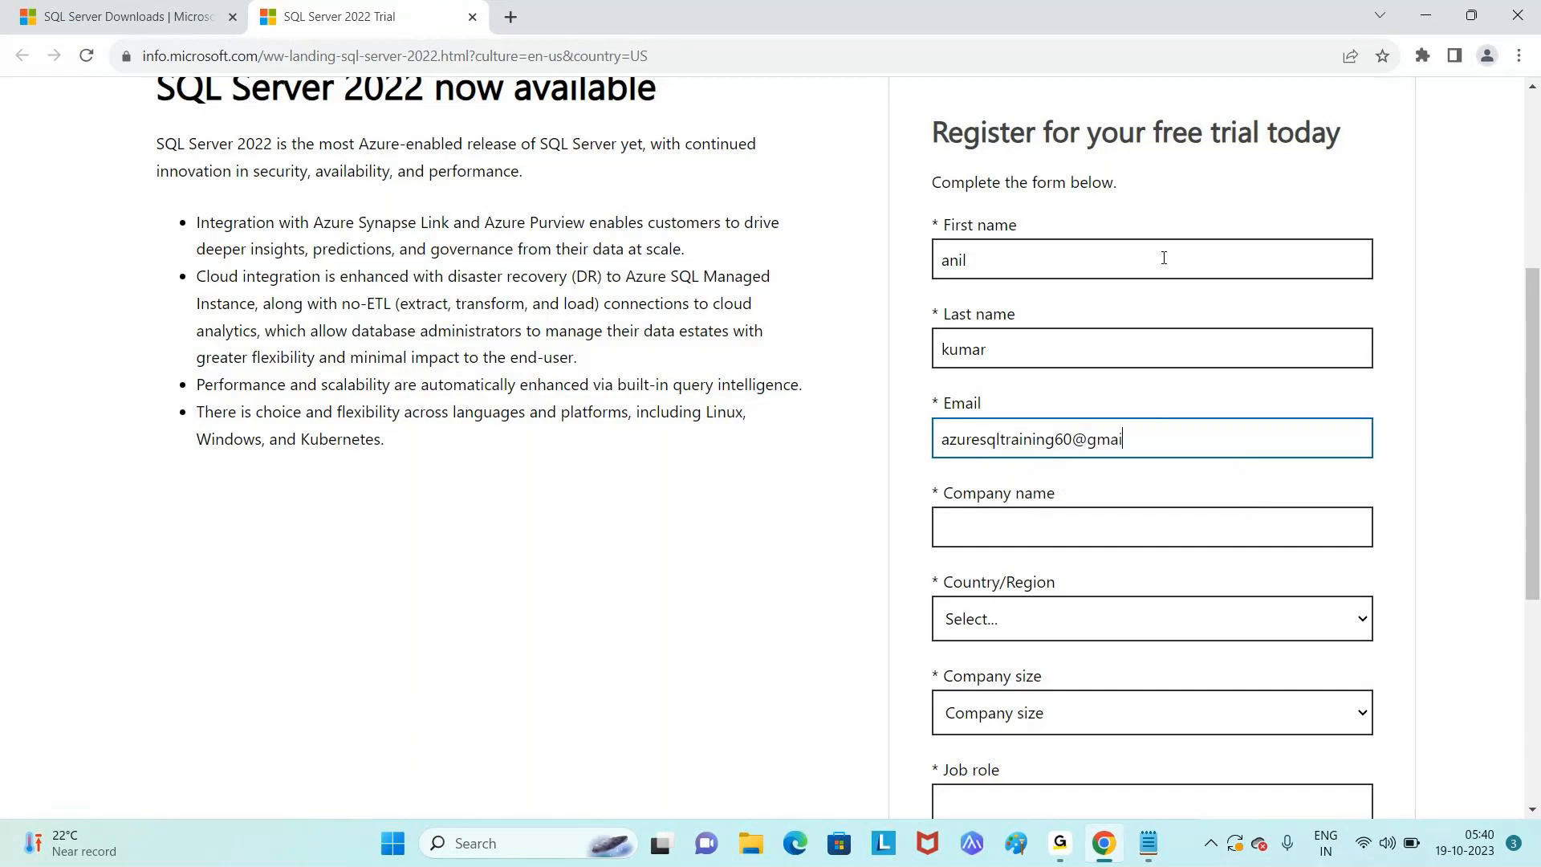
pyautogui.press('Tab')
pyautogui.write('india')
pyautogui.press('Tab')
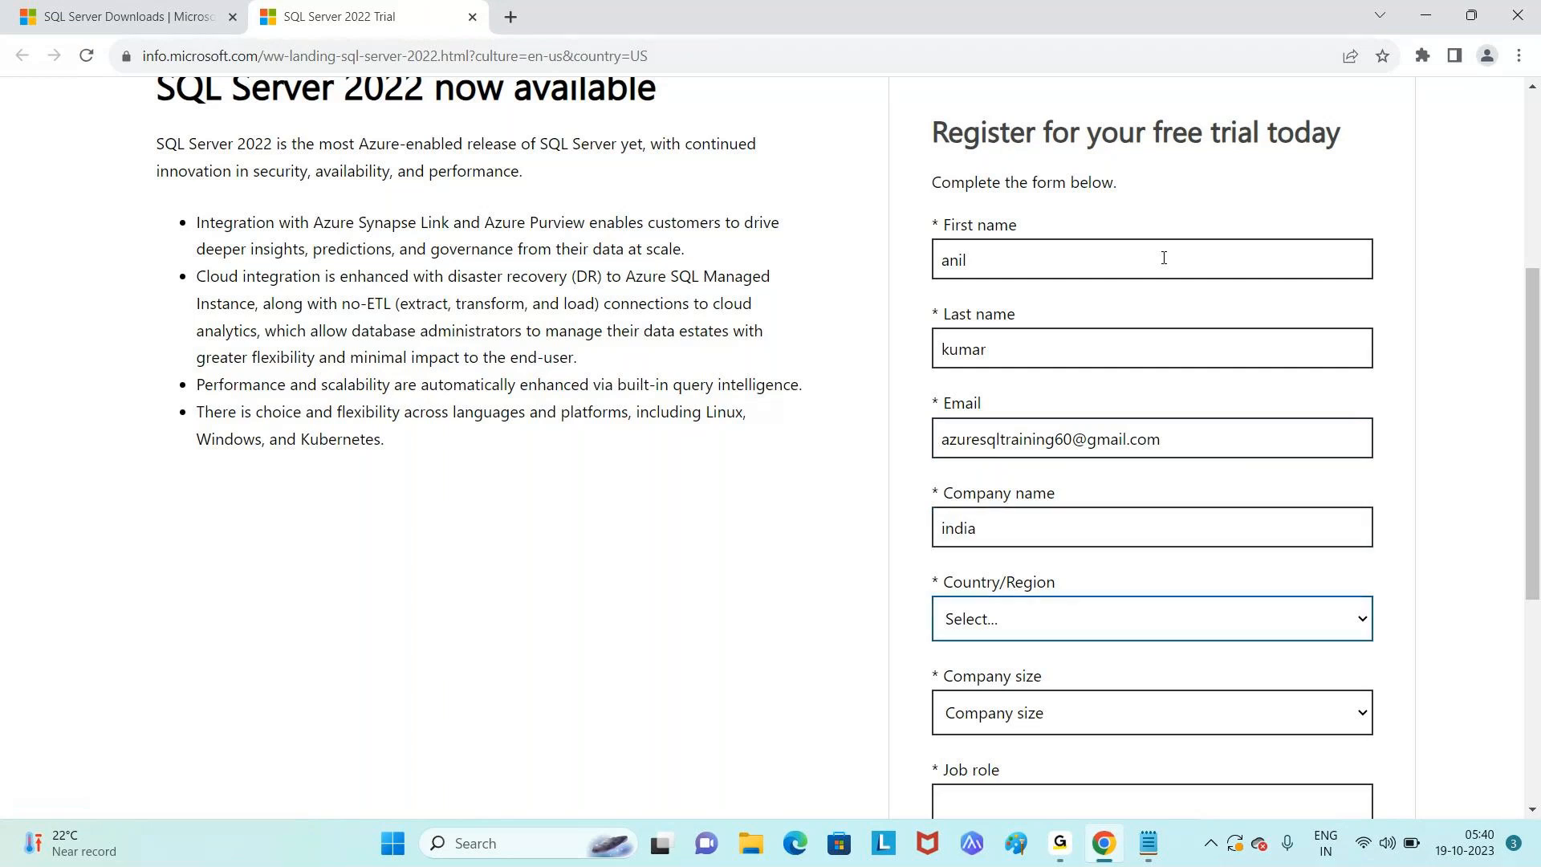
pyautogui.doubleClick(1089, 538)
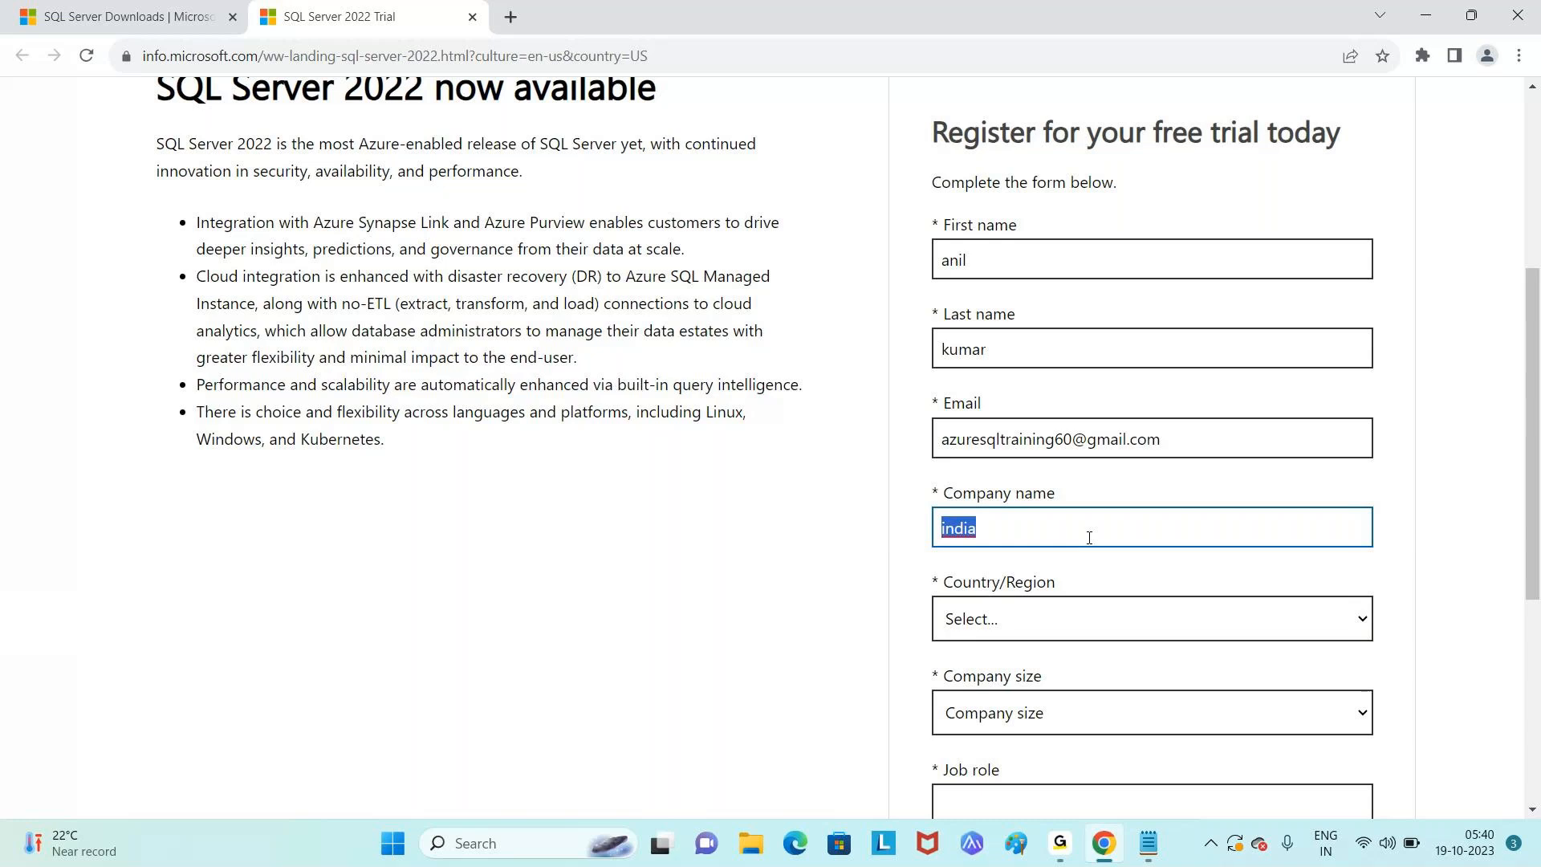
pyautogui.write('XYZ and Co')
pyautogui.press('Return')
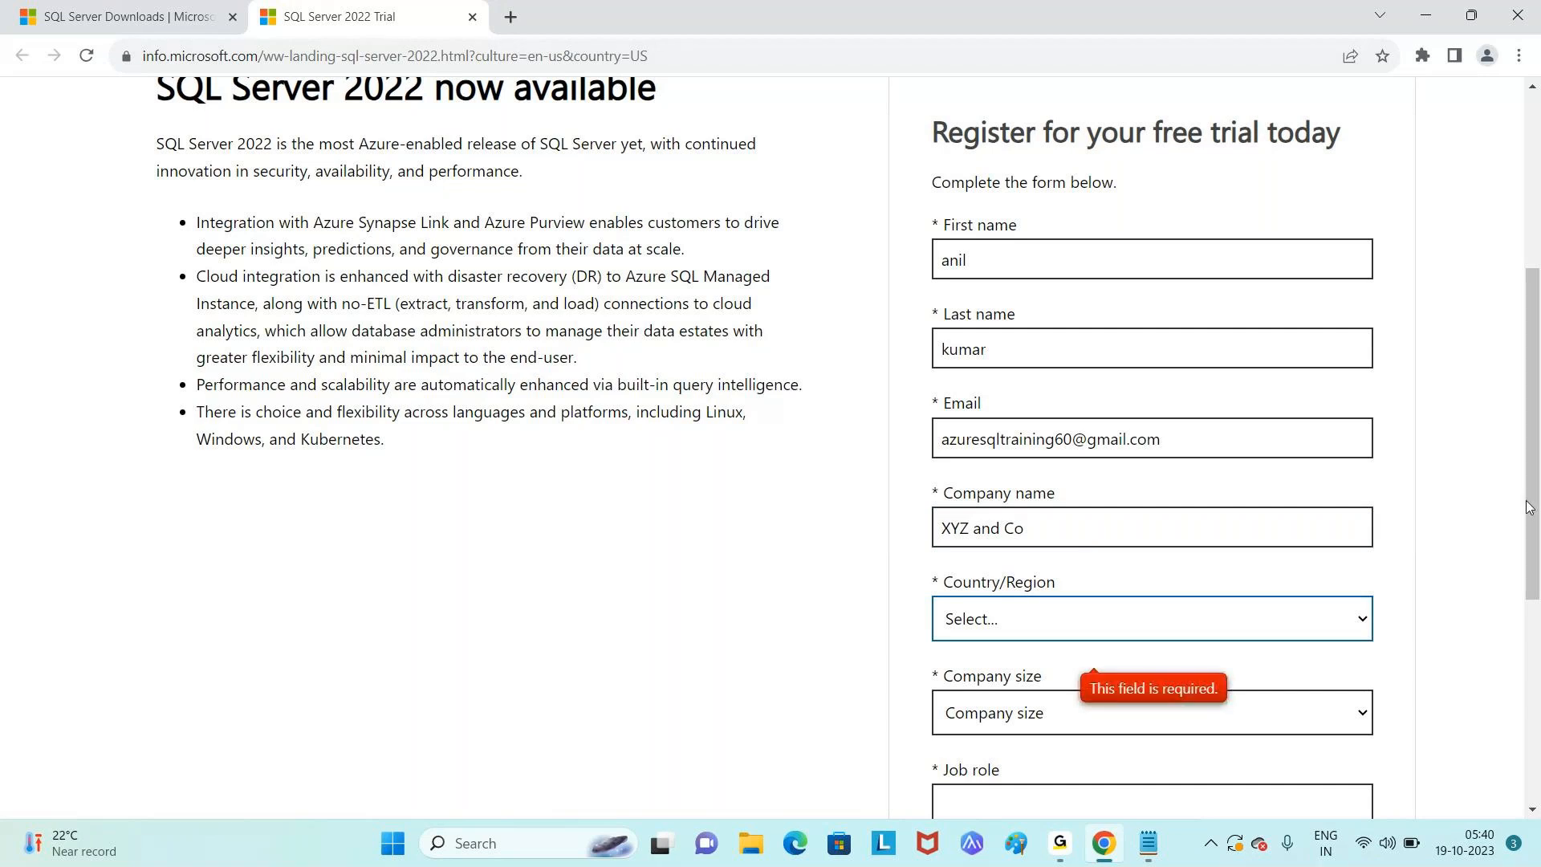
# - Choose country India, company size 10-24 and job role IT
pyautogui.scroll(-4, 1379, 358)
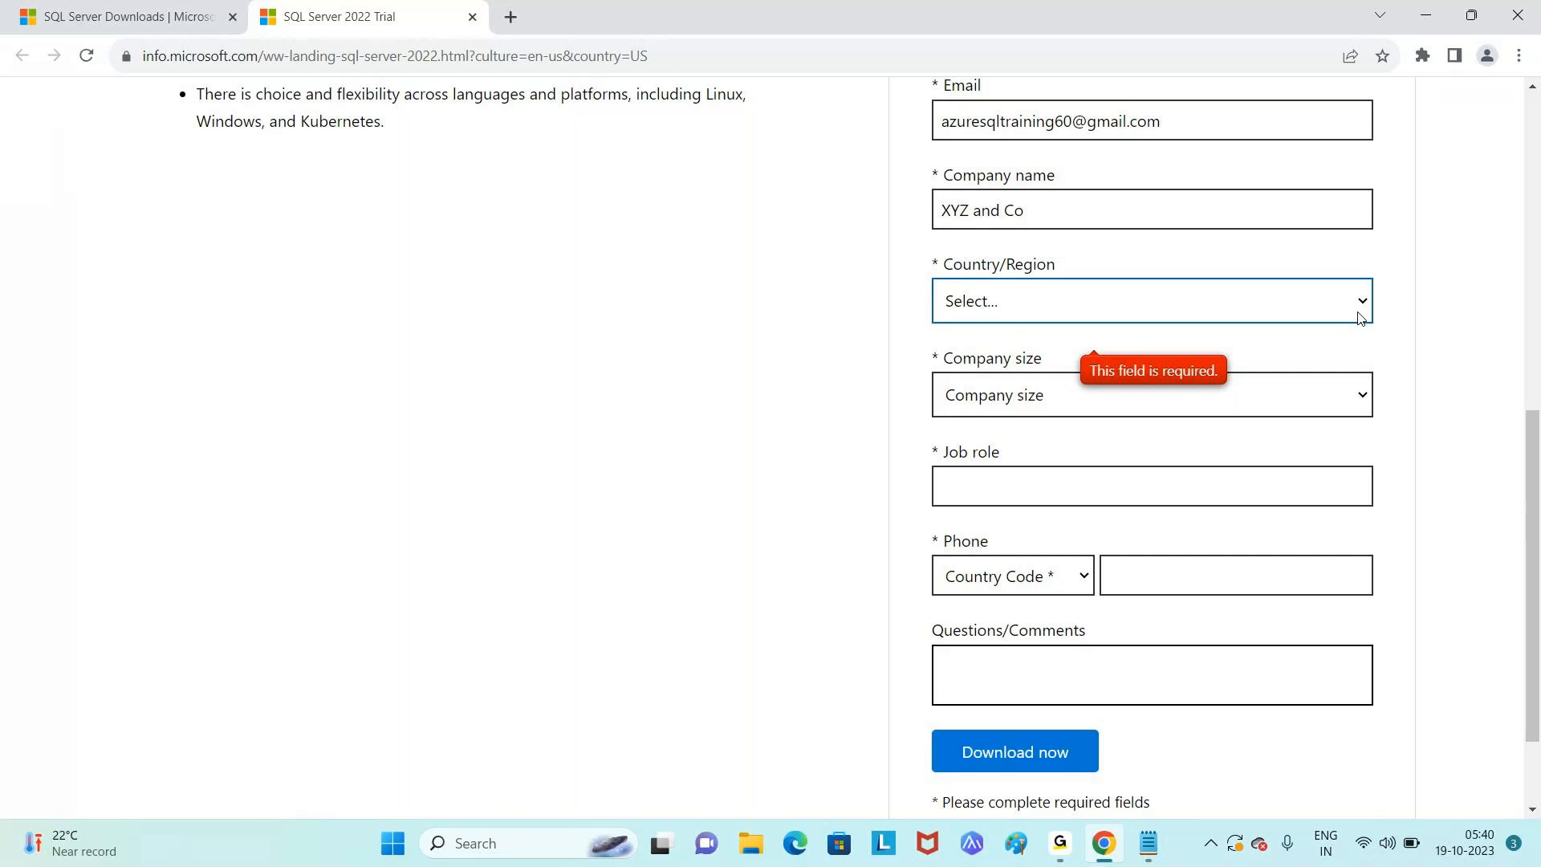
pyautogui.click(1359, 316)
pyautogui.write('india')
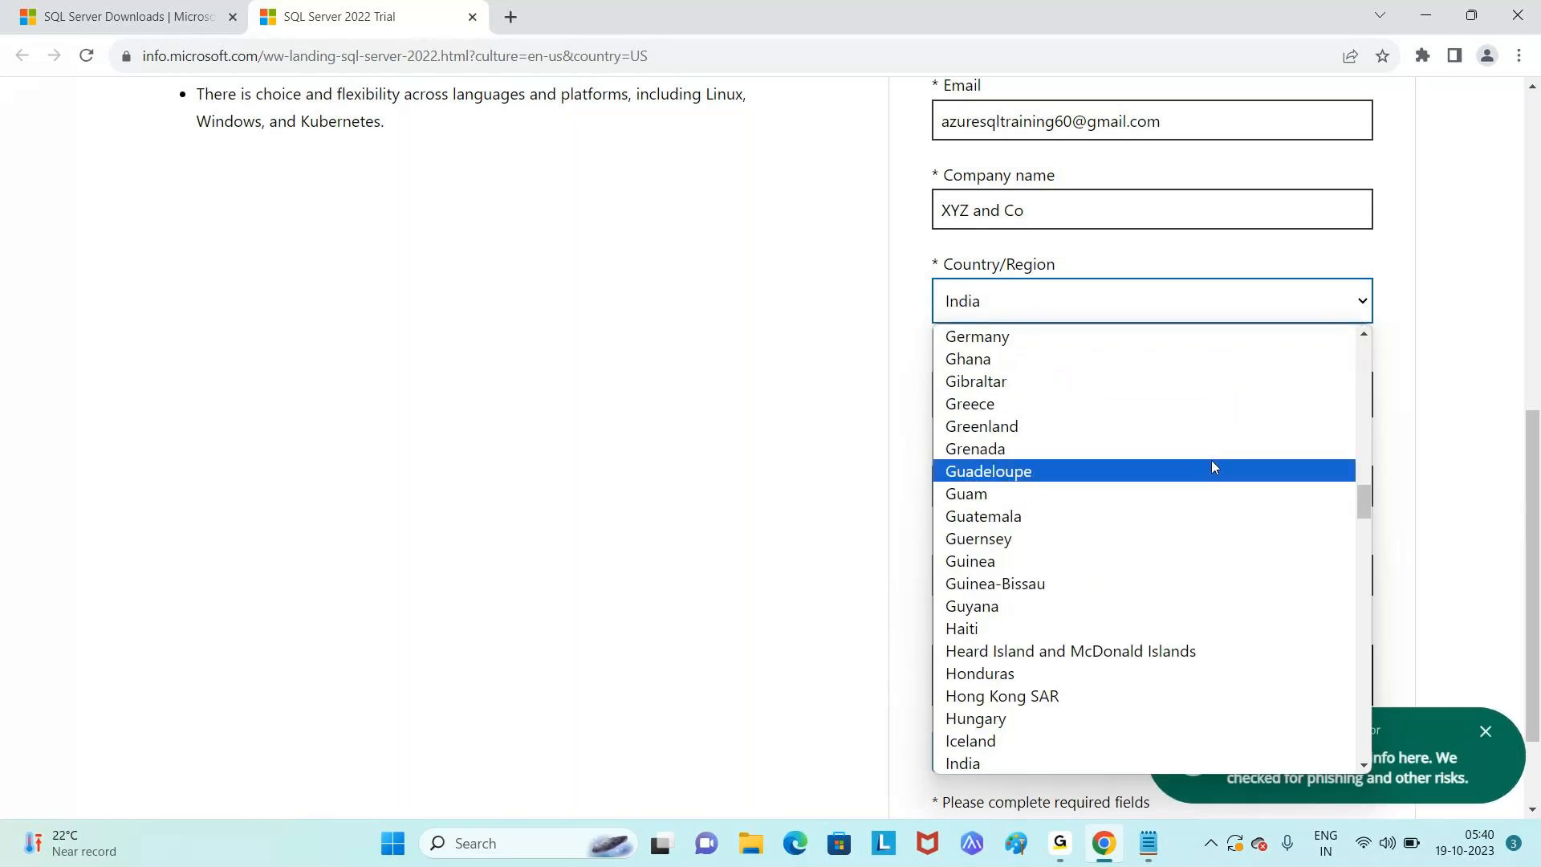
pyautogui.scroll(-1, 995, 762)
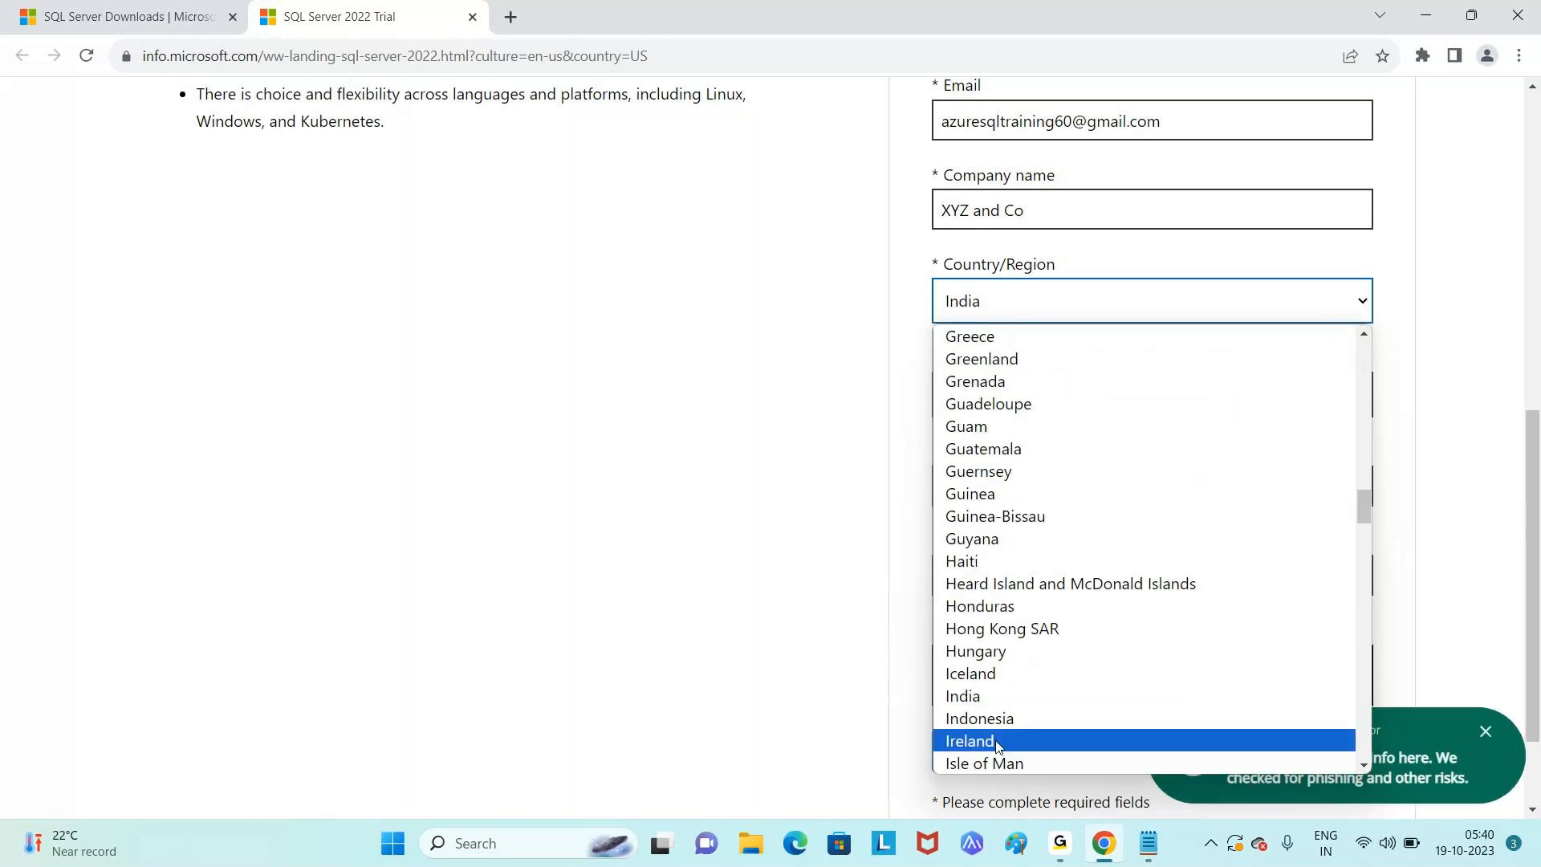
pyautogui.click(995, 696)
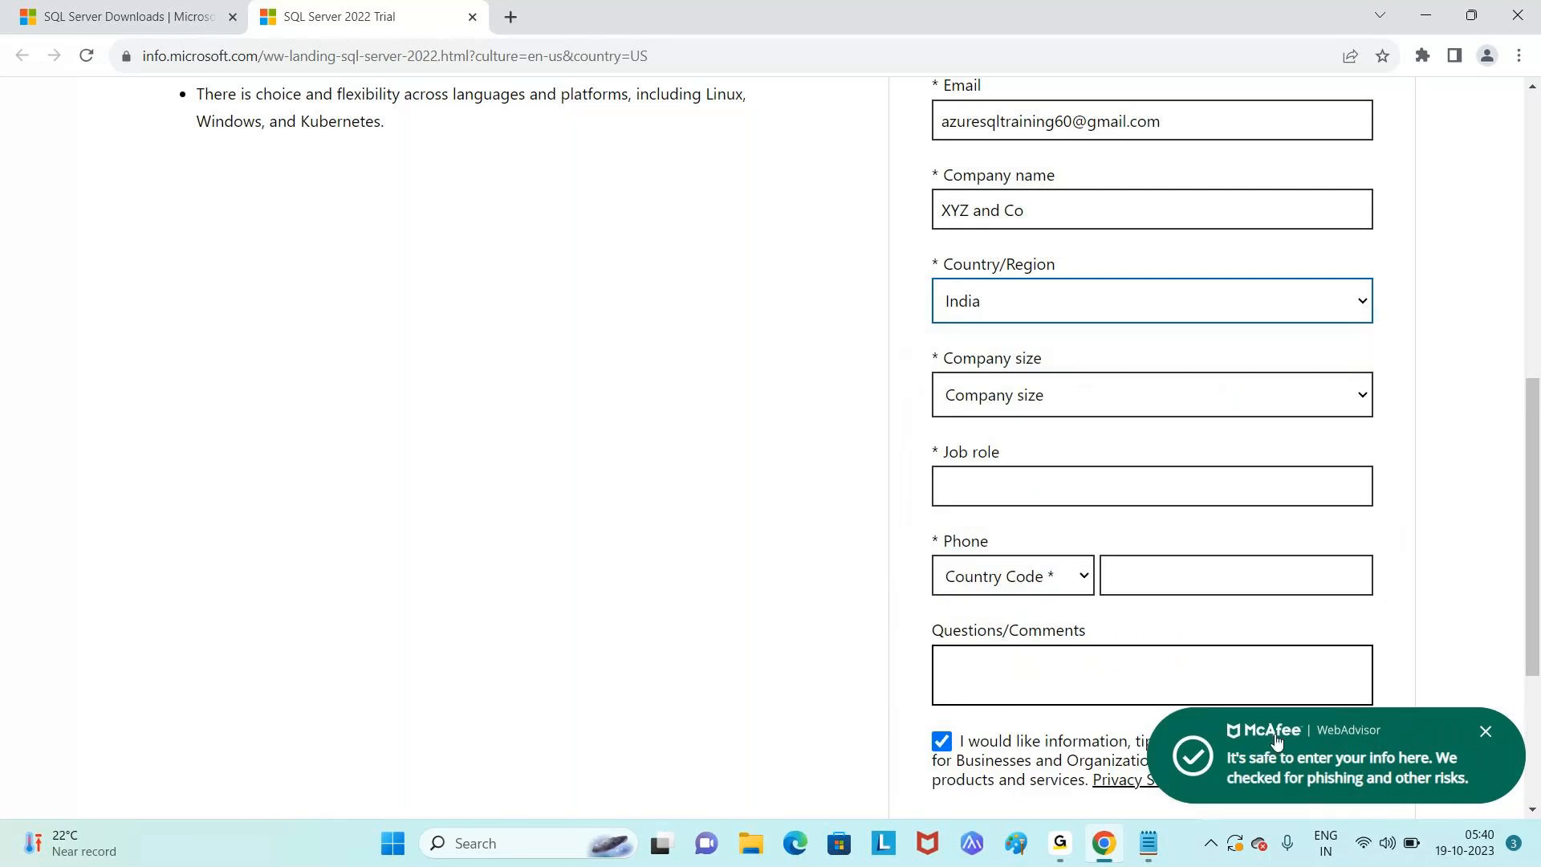
pyautogui.click(1487, 732)
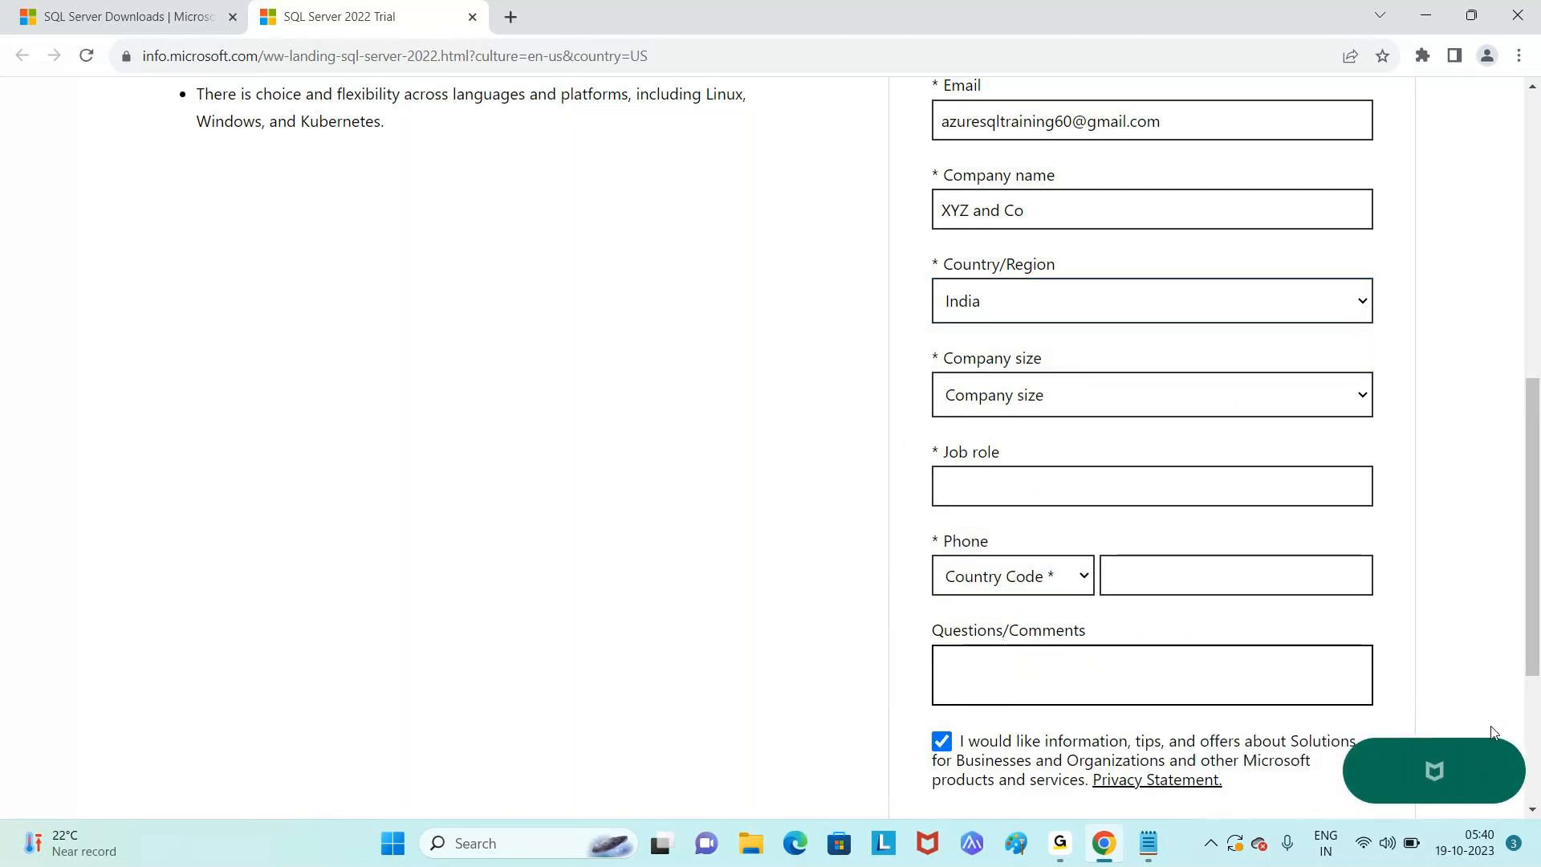
pyautogui.click(1116, 410)
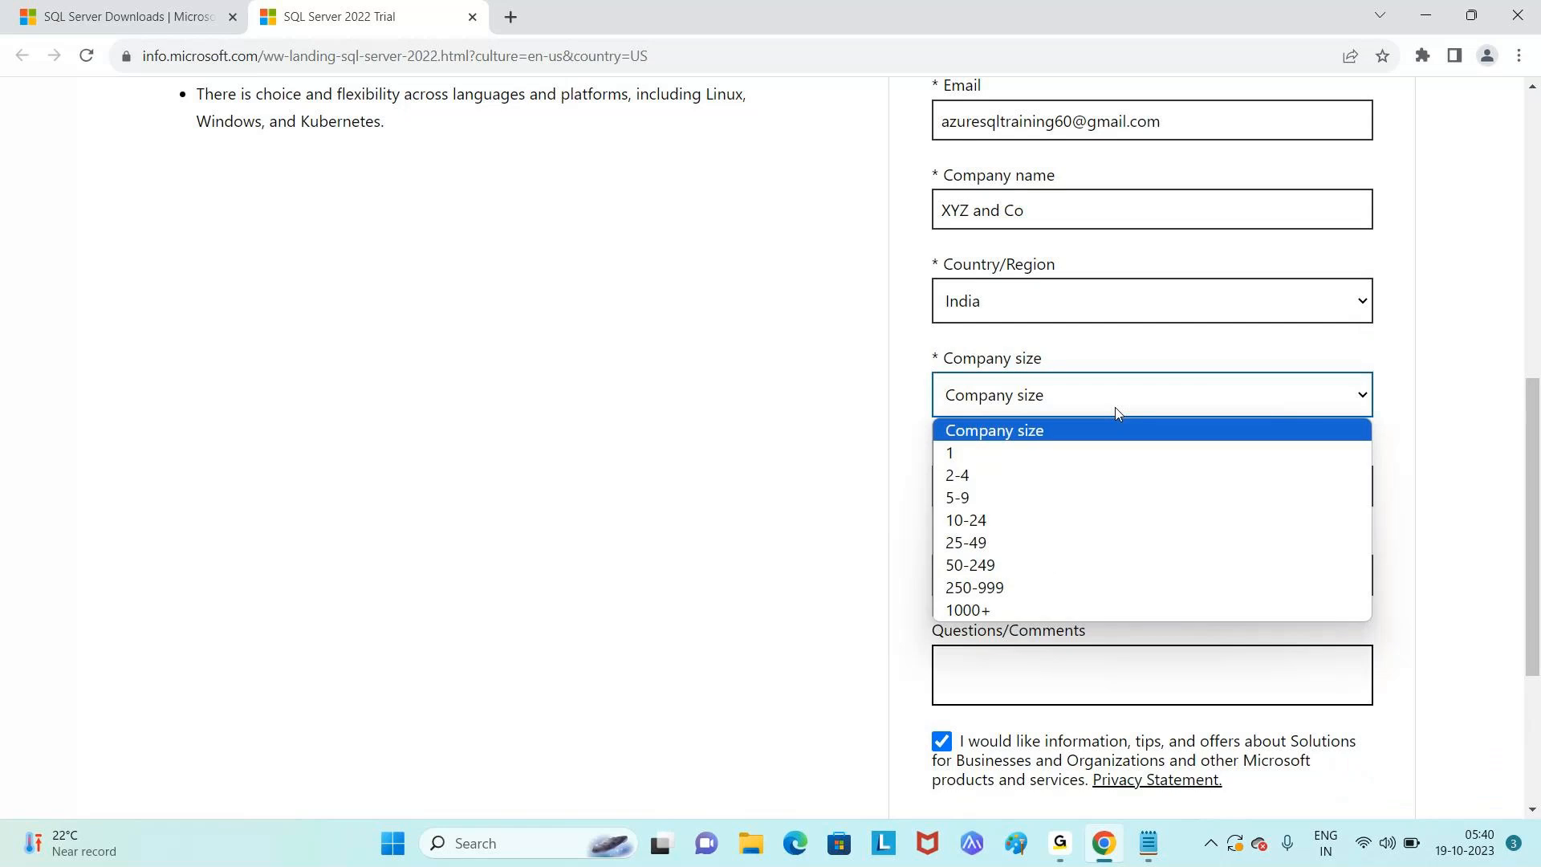
pyautogui.click(1027, 519)
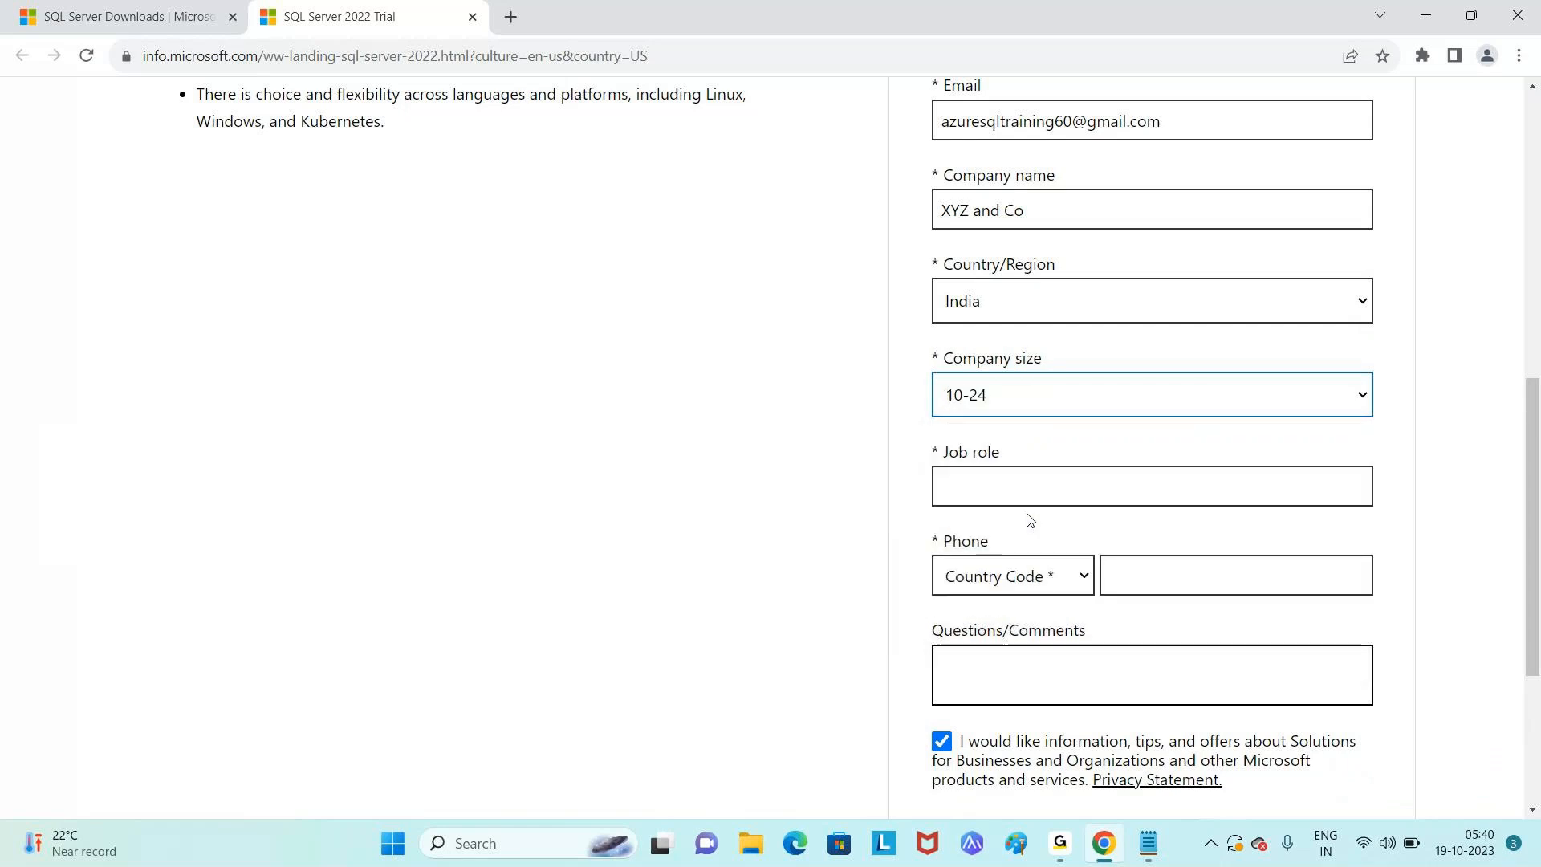
pyautogui.click(1079, 479)
pyautogui.write('IT')
# - Set phone country code India (+91), enter the phone number and submit the form
pyautogui.click(1078, 578)
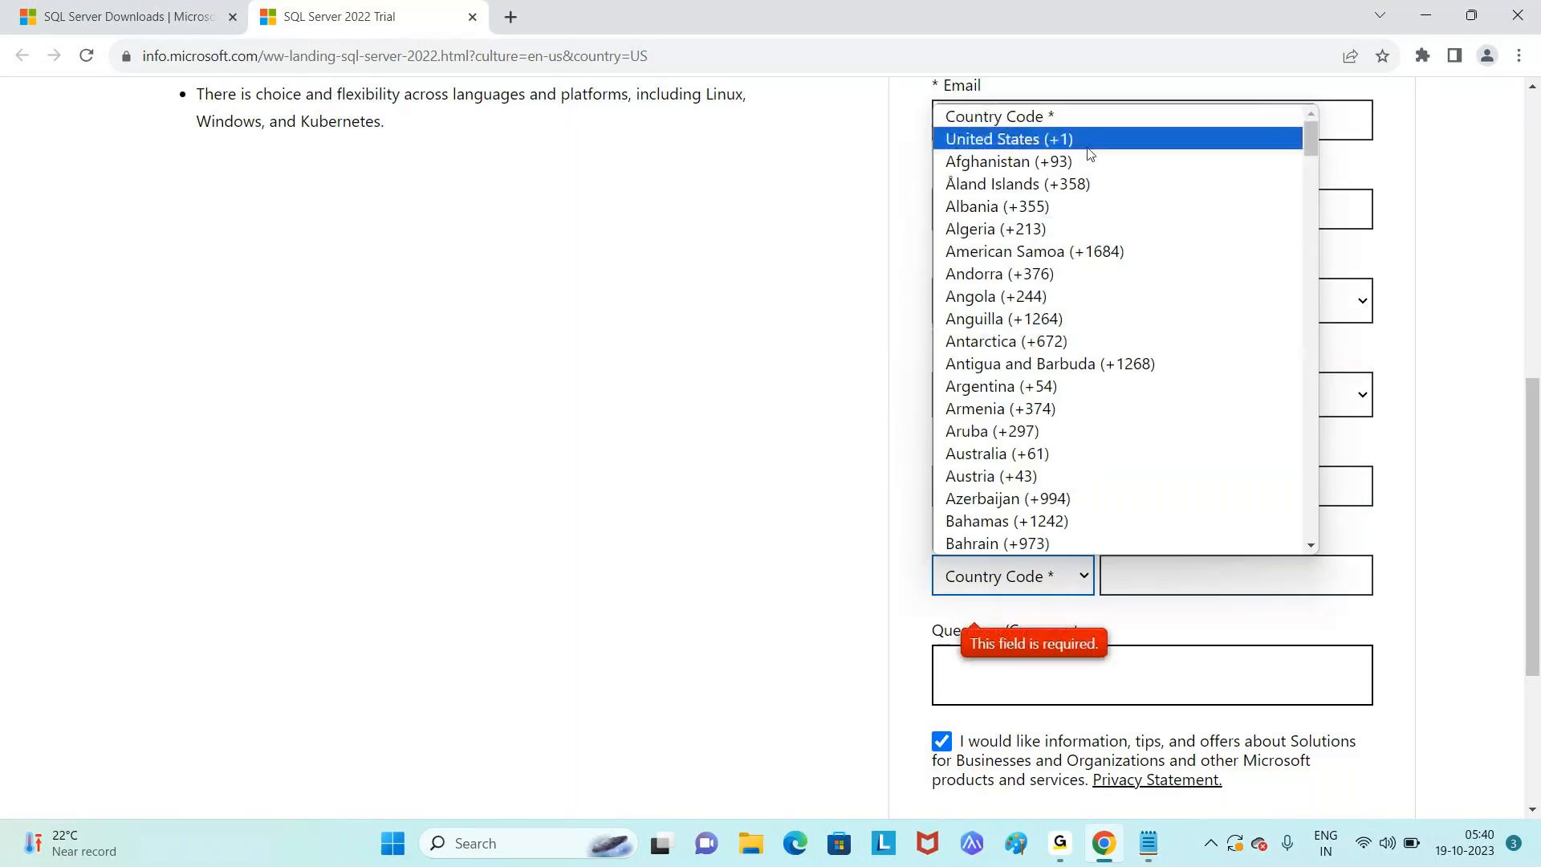
pyautogui.press('i')
pyautogui.press('n')
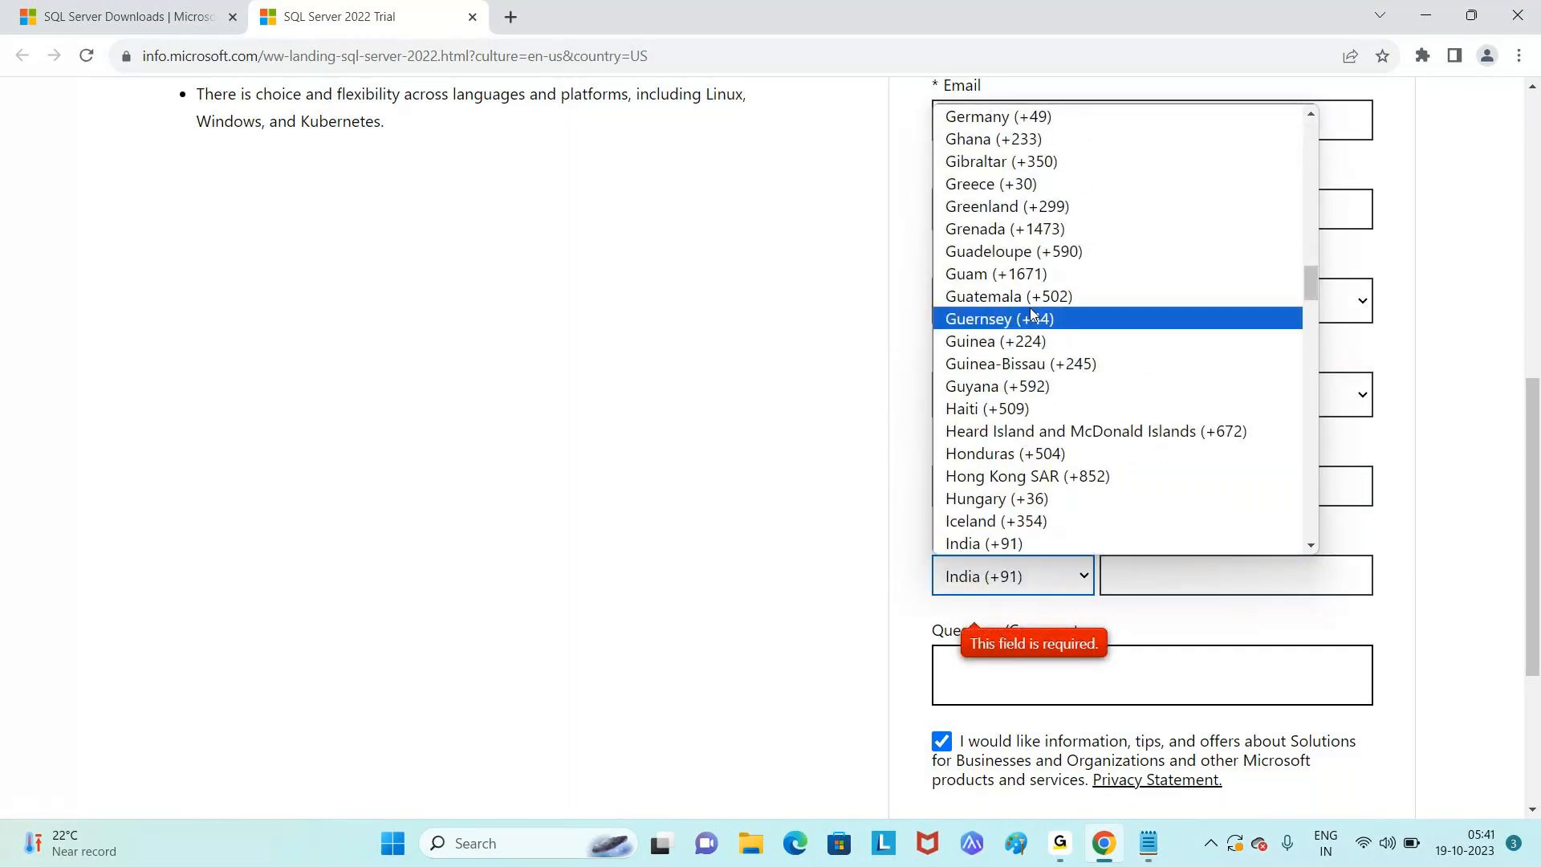
pyautogui.click(973, 544)
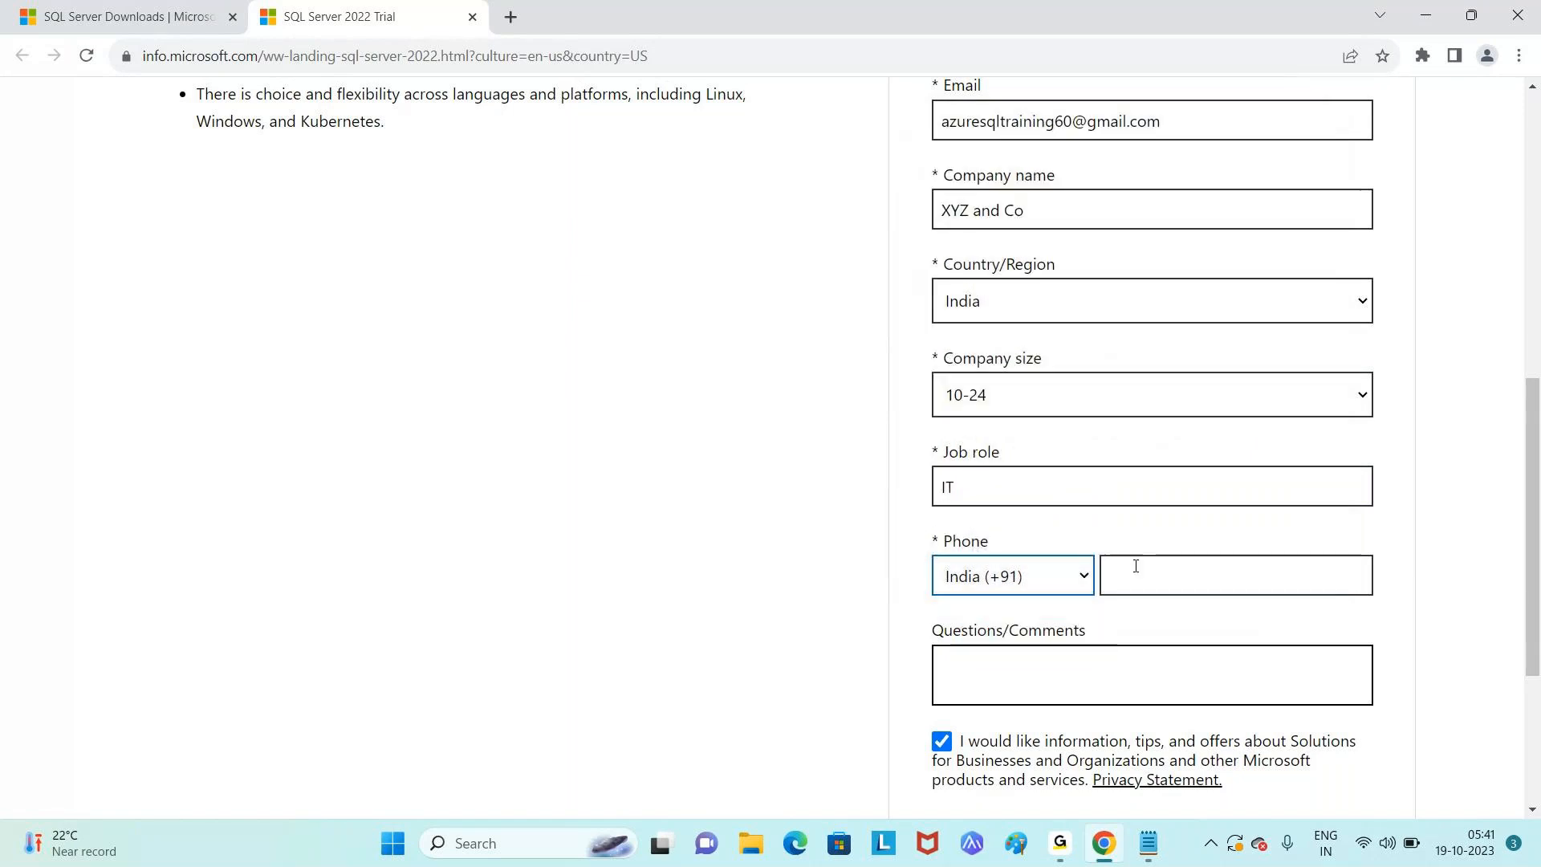
pyautogui.click(1144, 584)
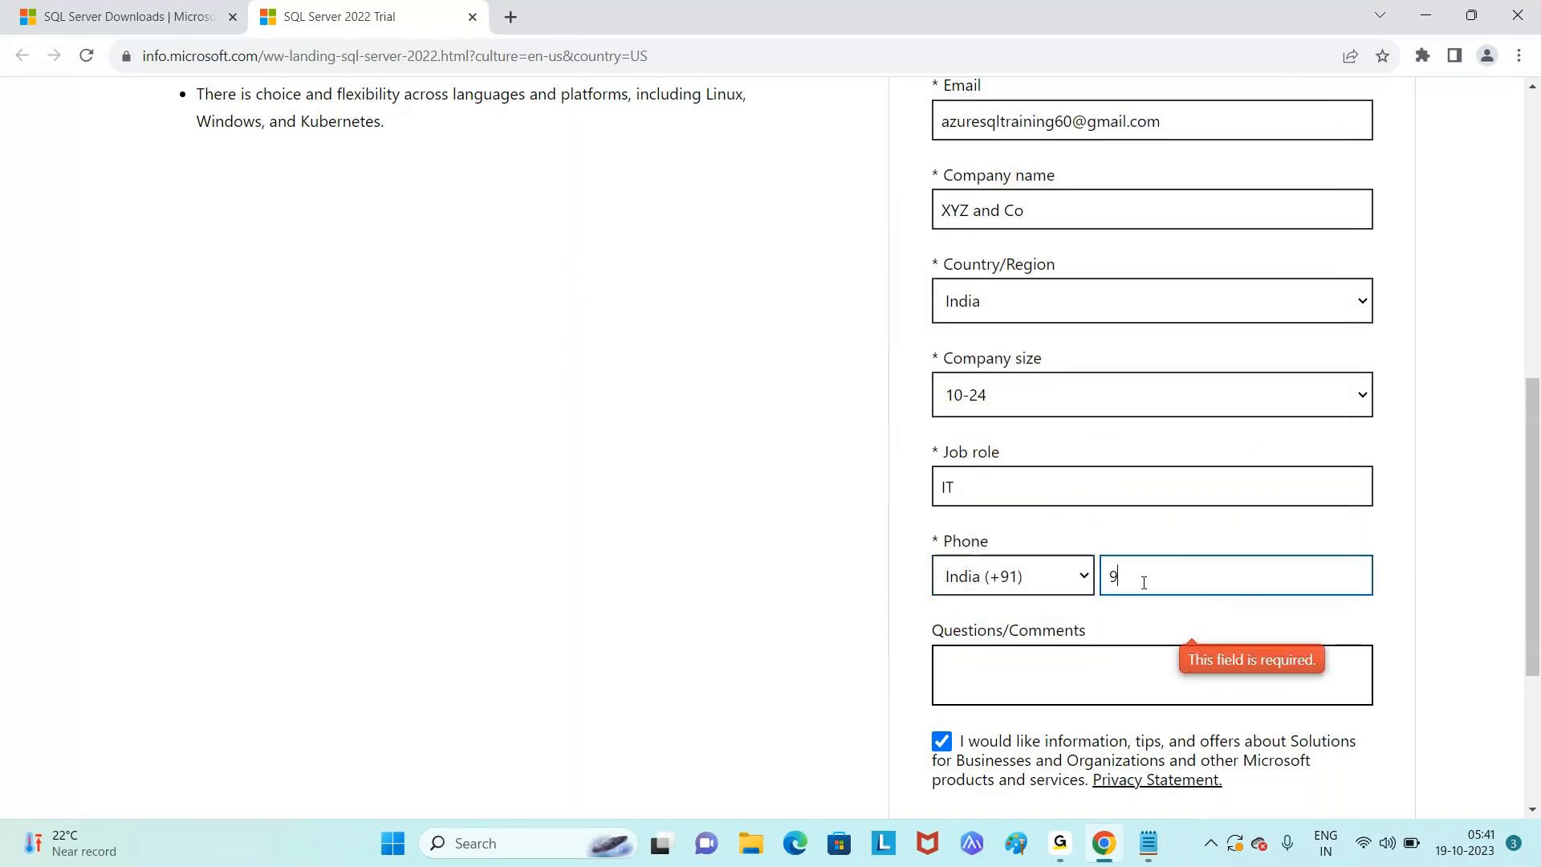
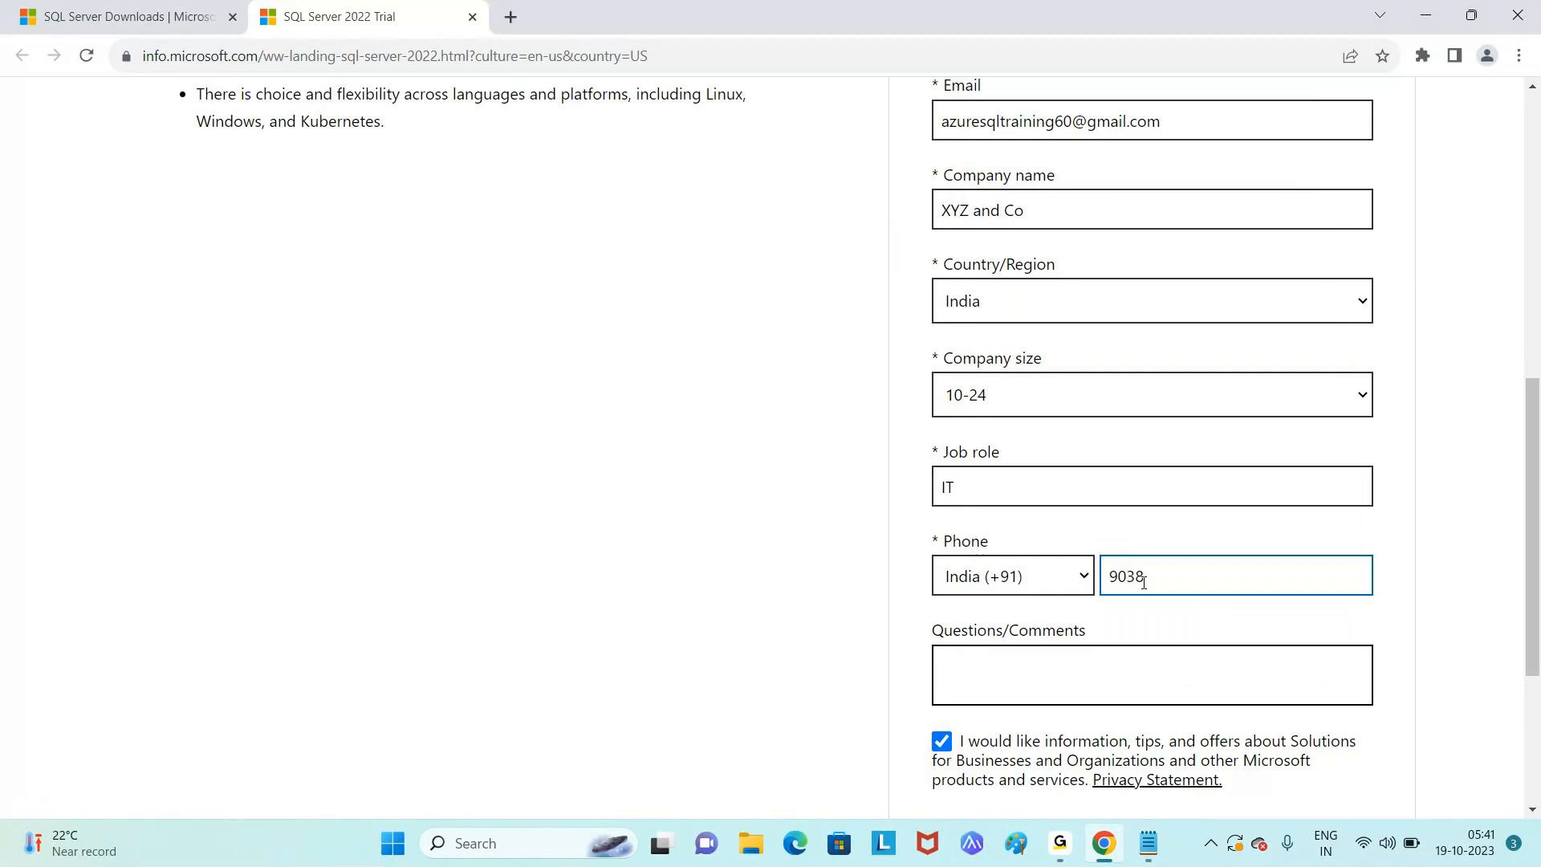
pyautogui.scroll(-4, 1036, 627)
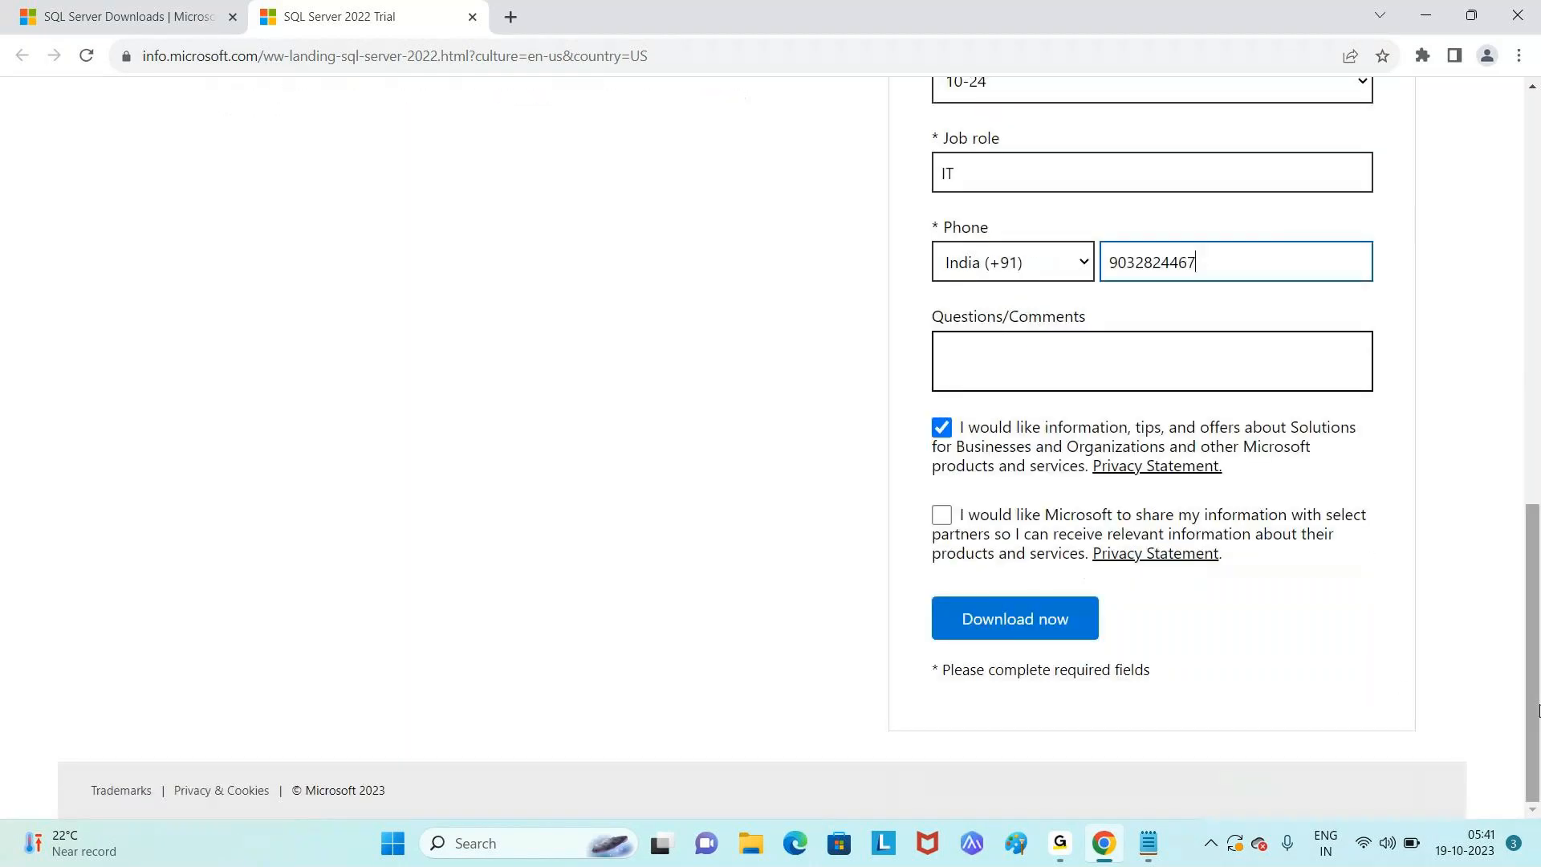
pyautogui.click(1036, 628)
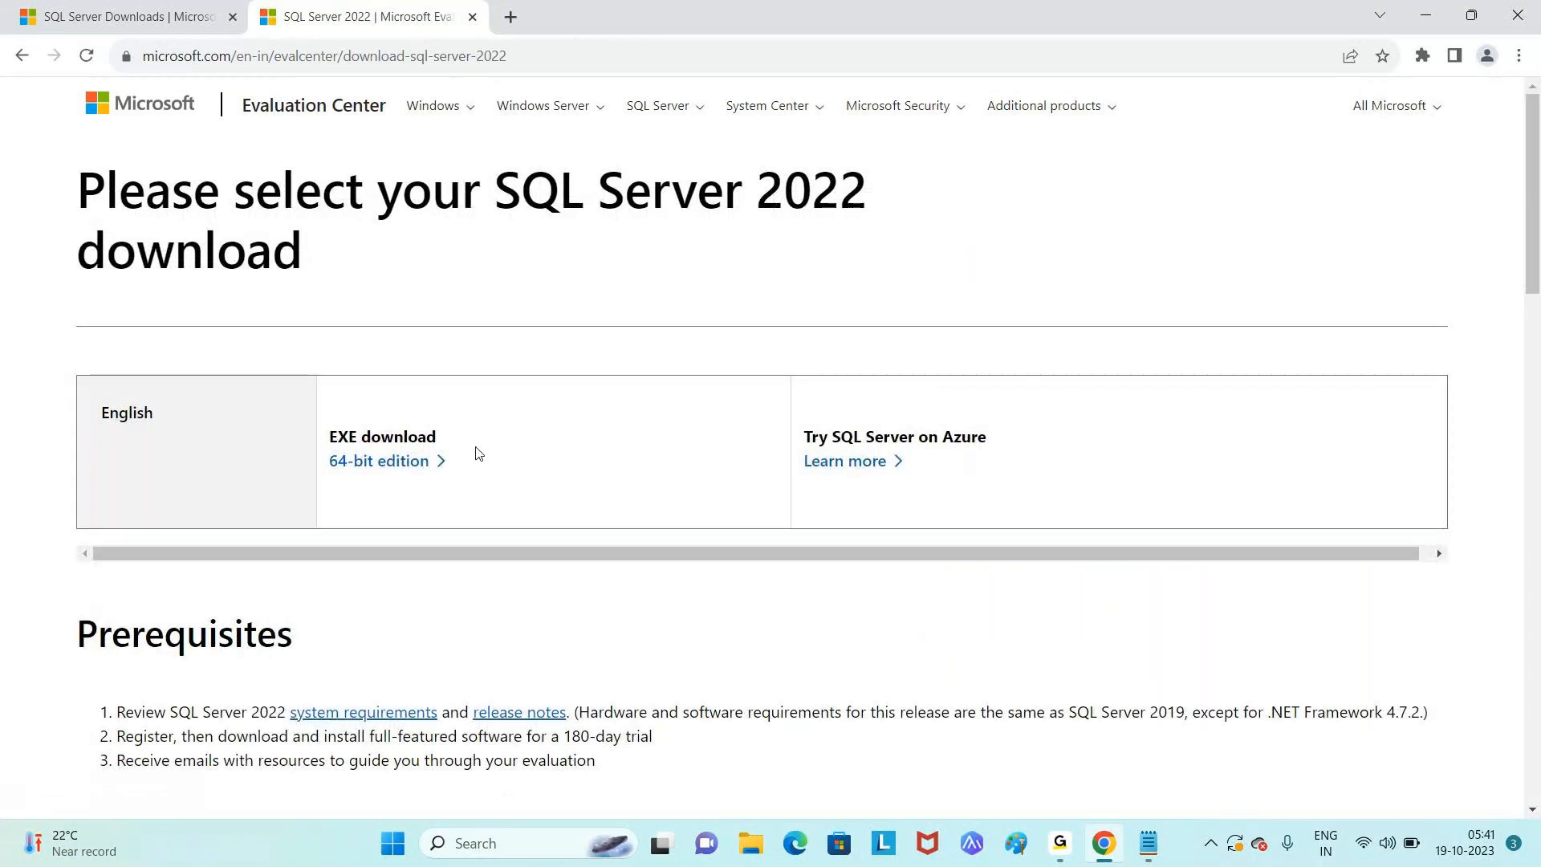
# - Download the 64-bit EXE installer and show SQL2022-SSEI-Eval.exe in its folder
pyautogui.doubleClick(386, 436)
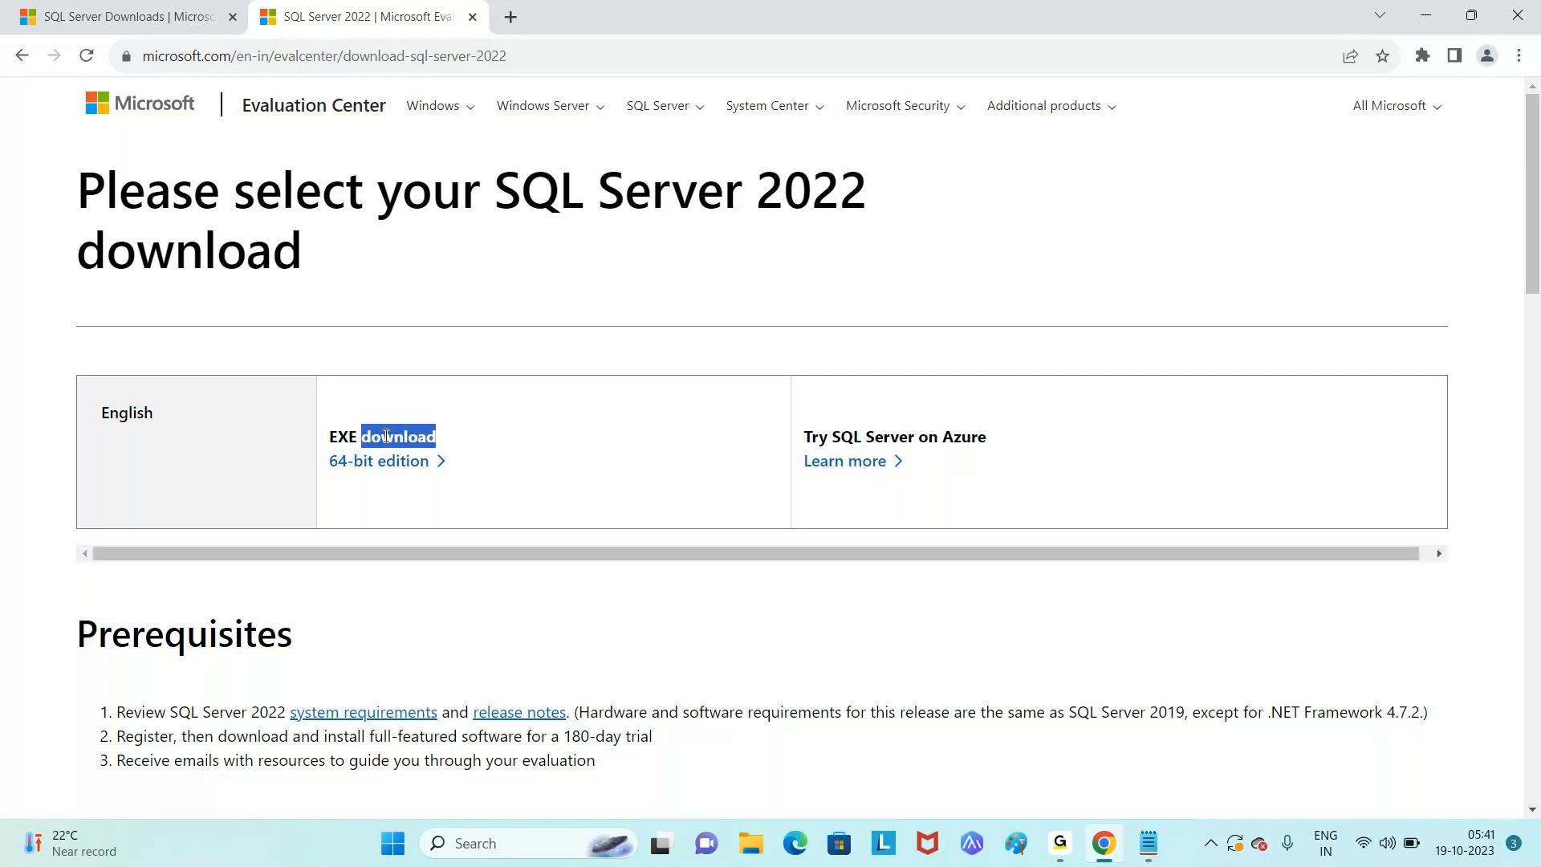
pyautogui.click(370, 473)
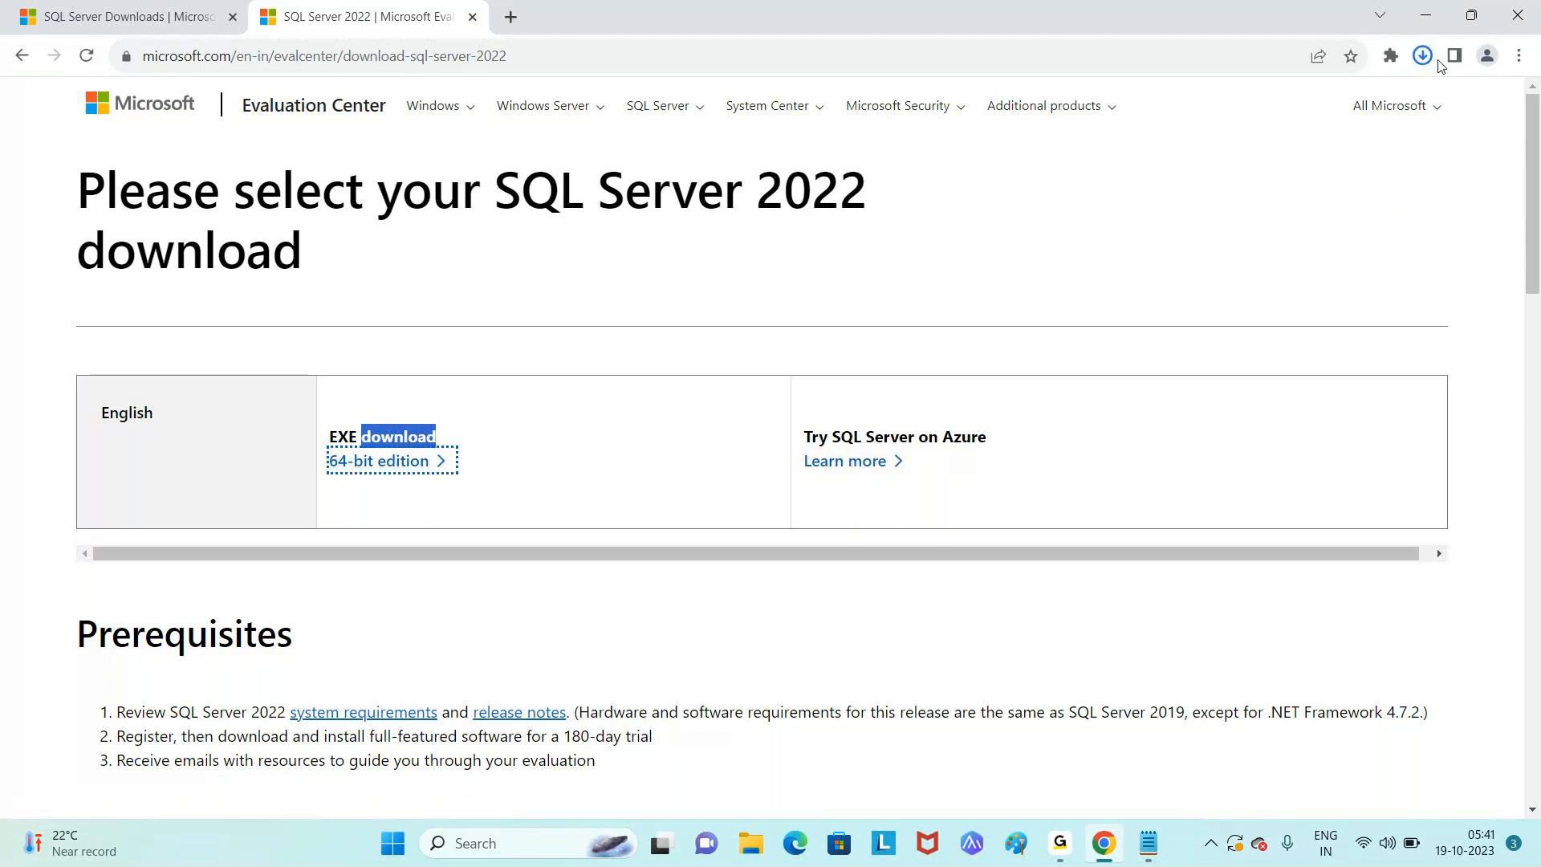
pyautogui.click(1432, 66)
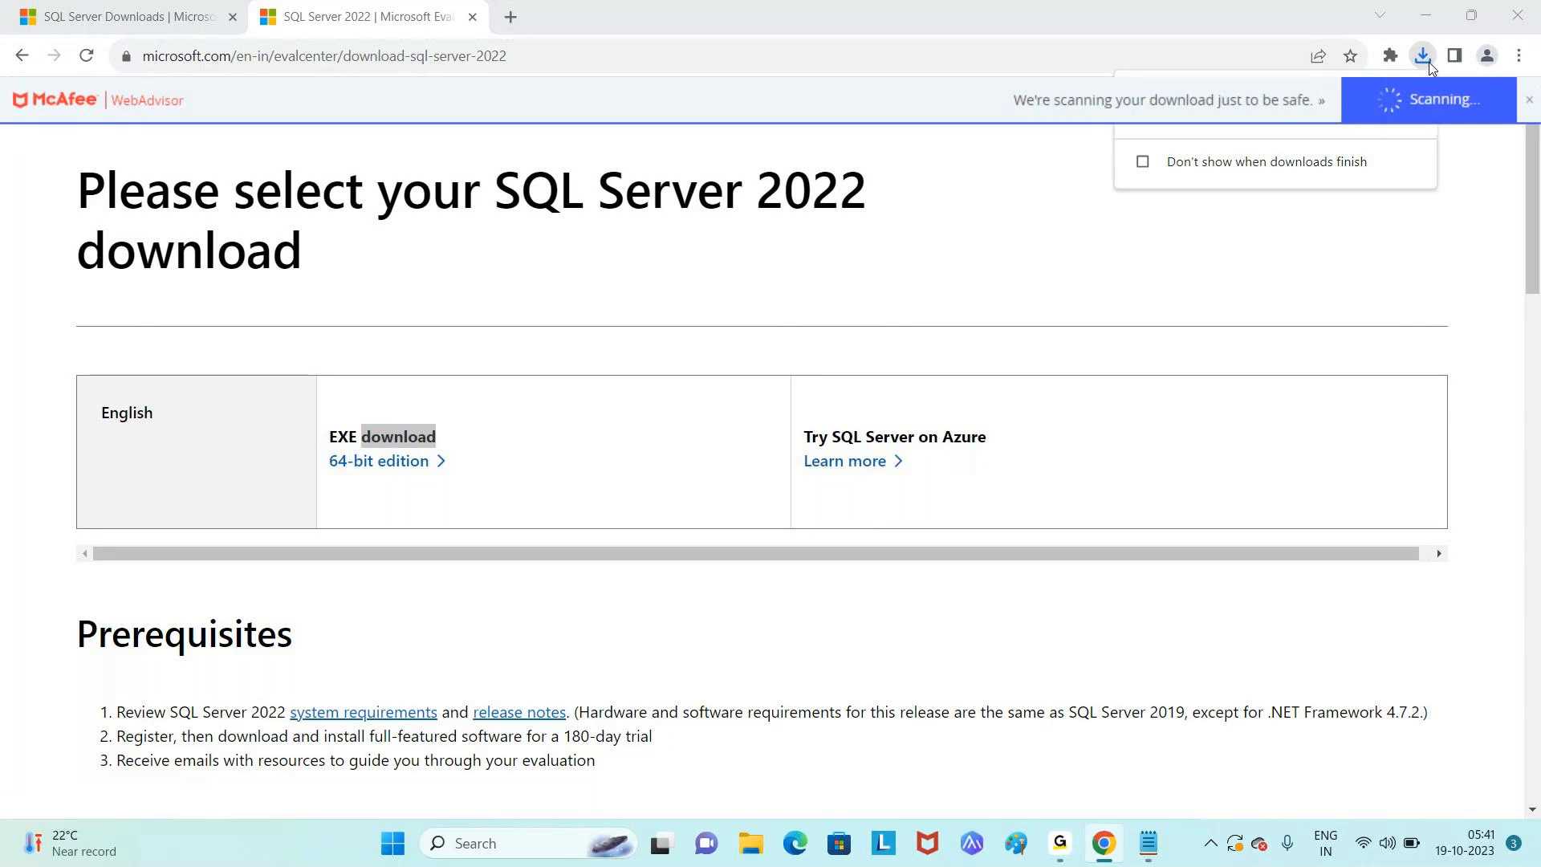
pyautogui.moveTo(1287, 129)
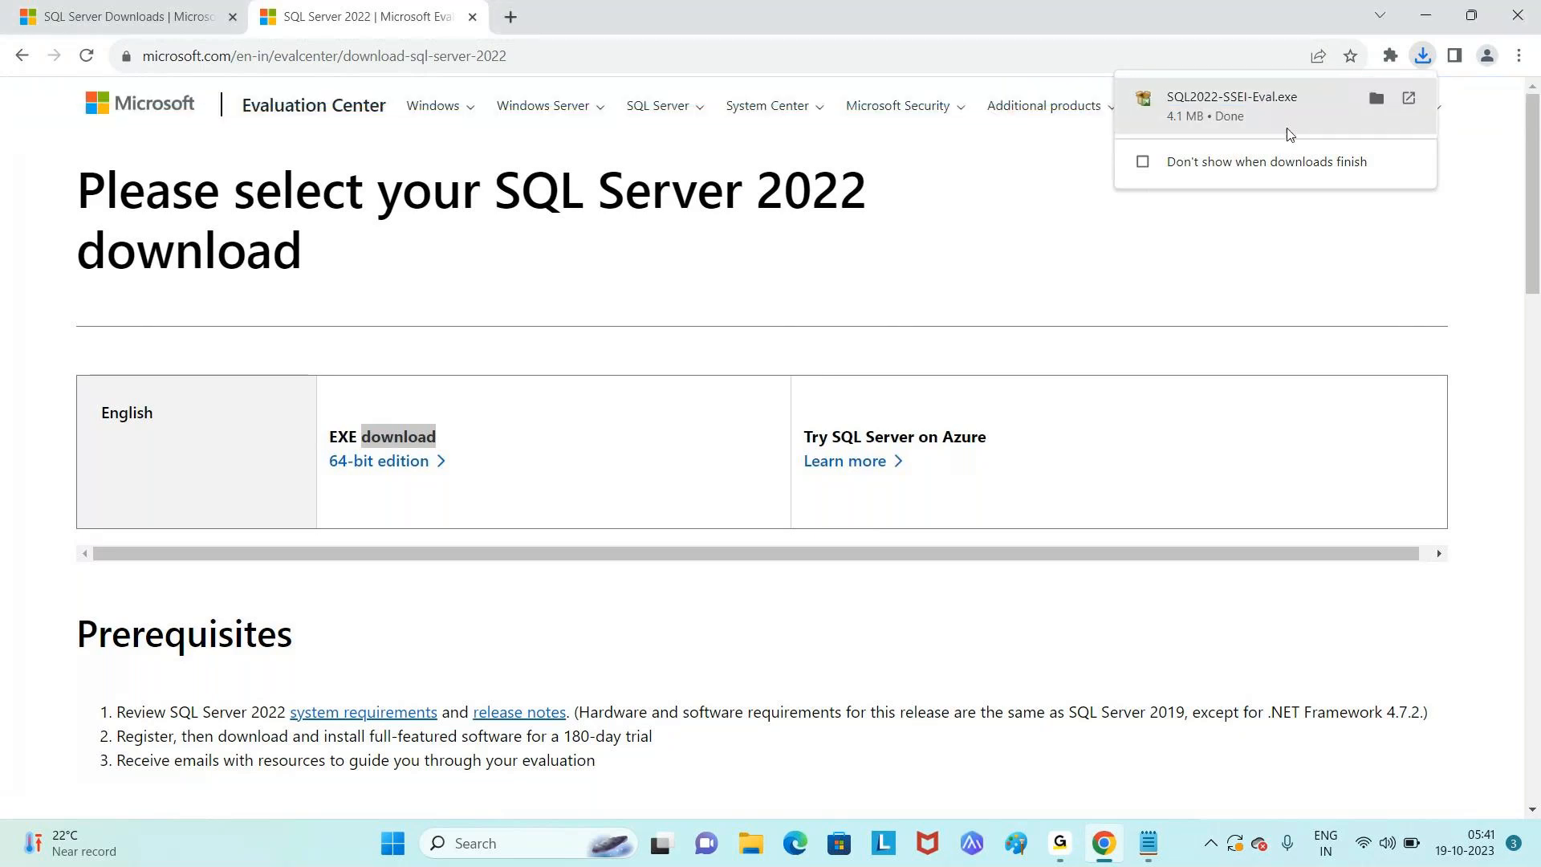
pyautogui.click(1378, 99)
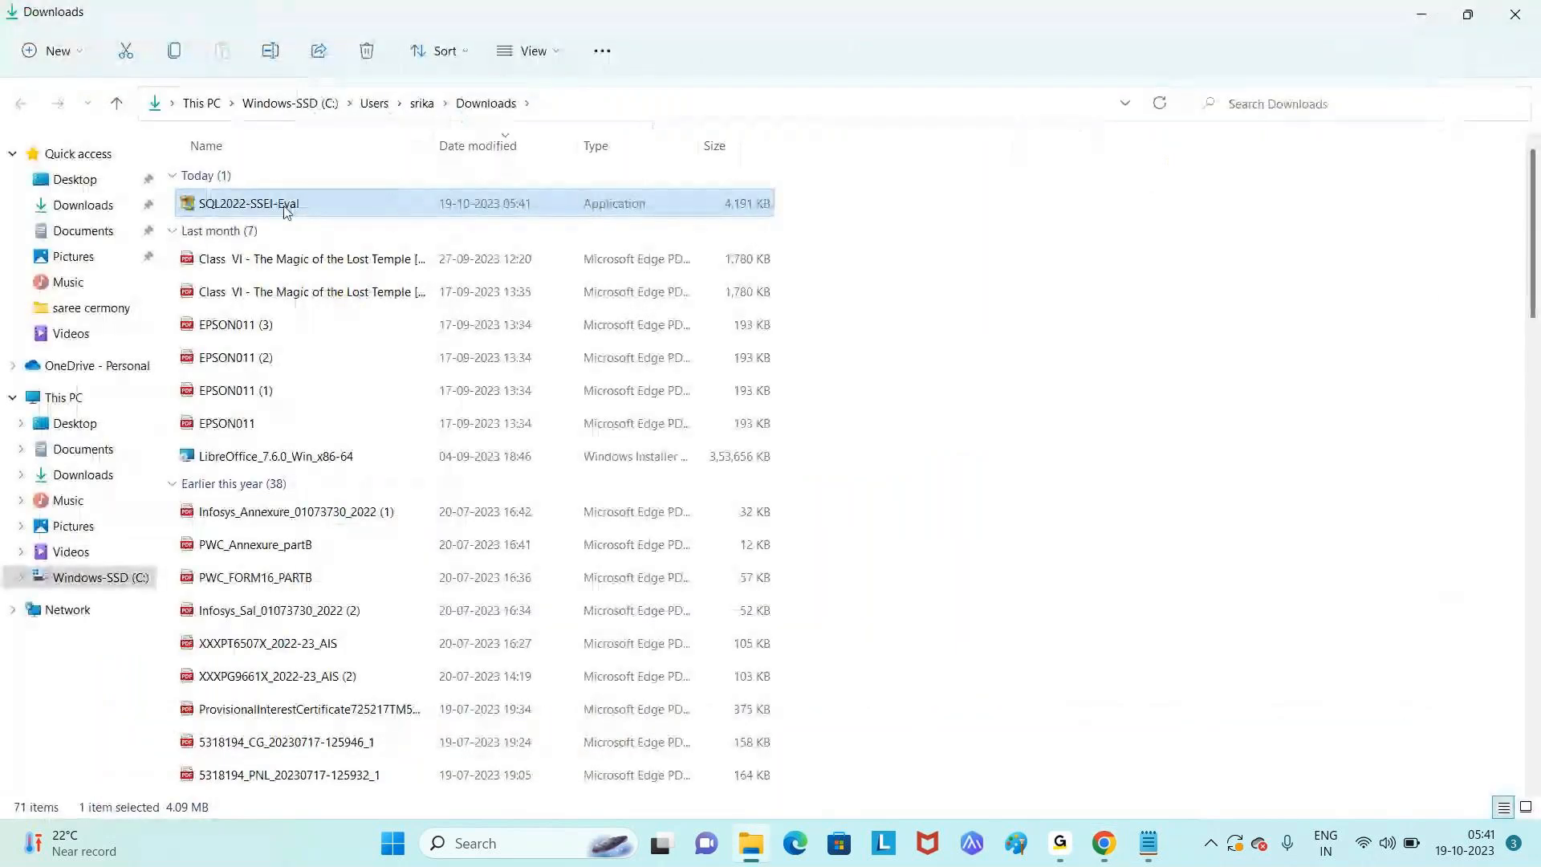
# - Run SQL2022-SSEI-Eval from Downloads and return to its media location C:\SQL2022
pyautogui.click(102, 206)
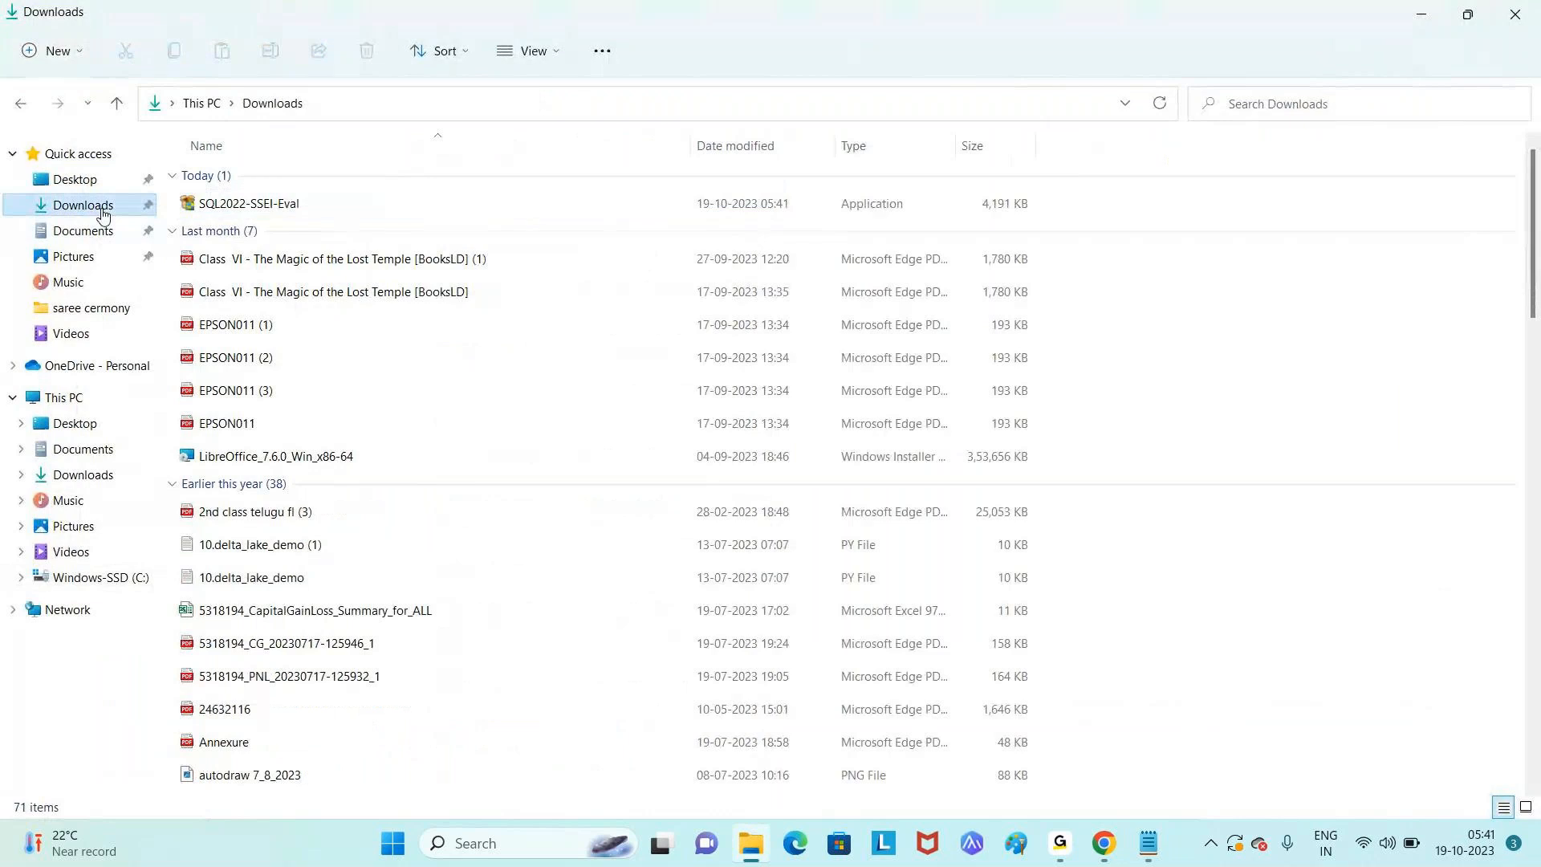
pyautogui.doubleClick(302, 211)
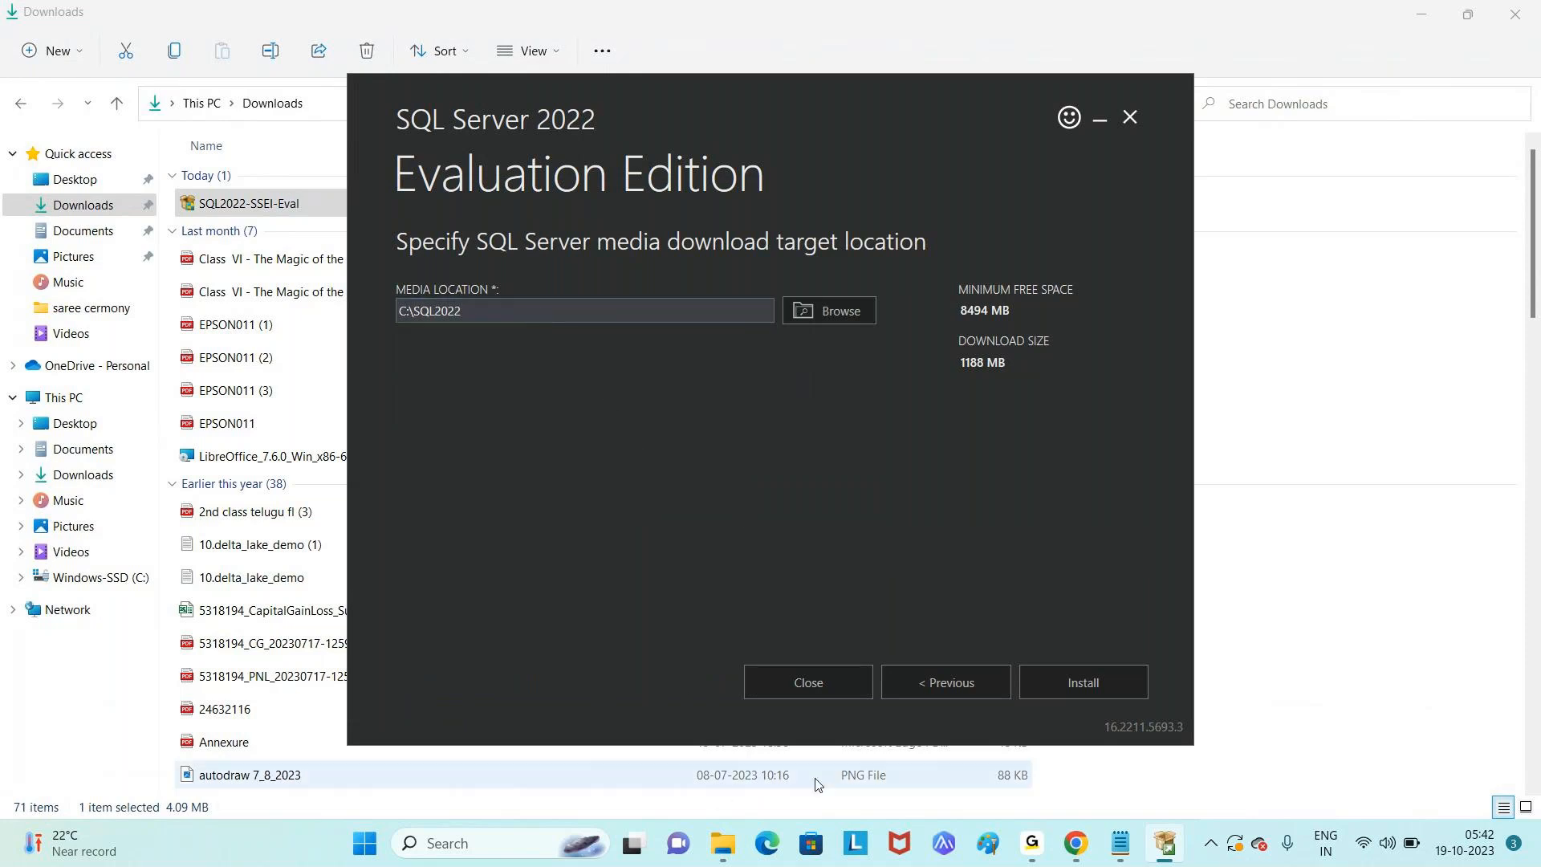
pyautogui.click(724, 853)
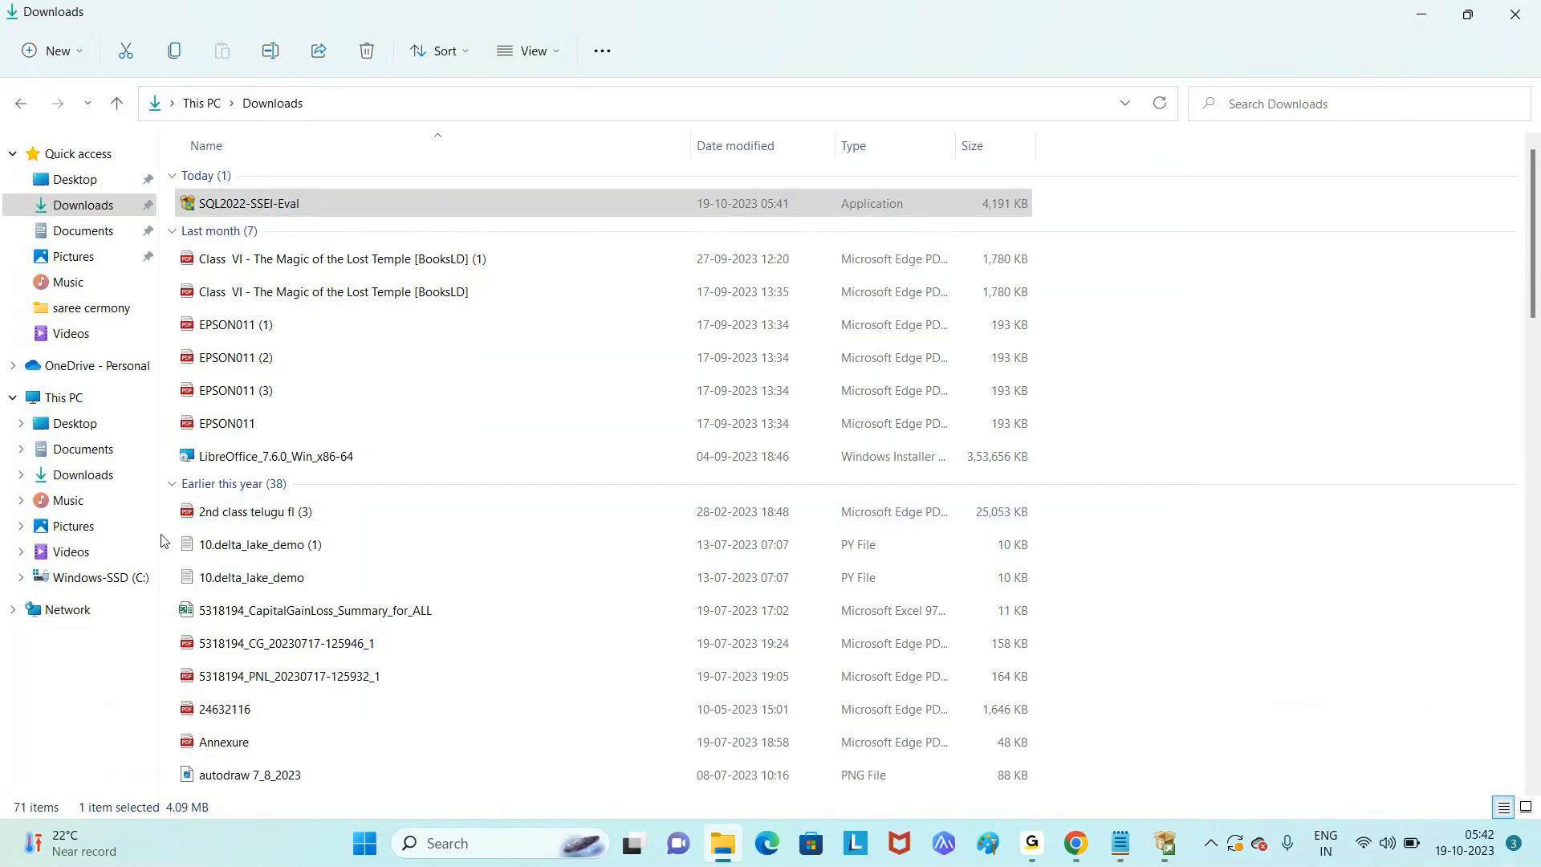
pyautogui.click(123, 579)
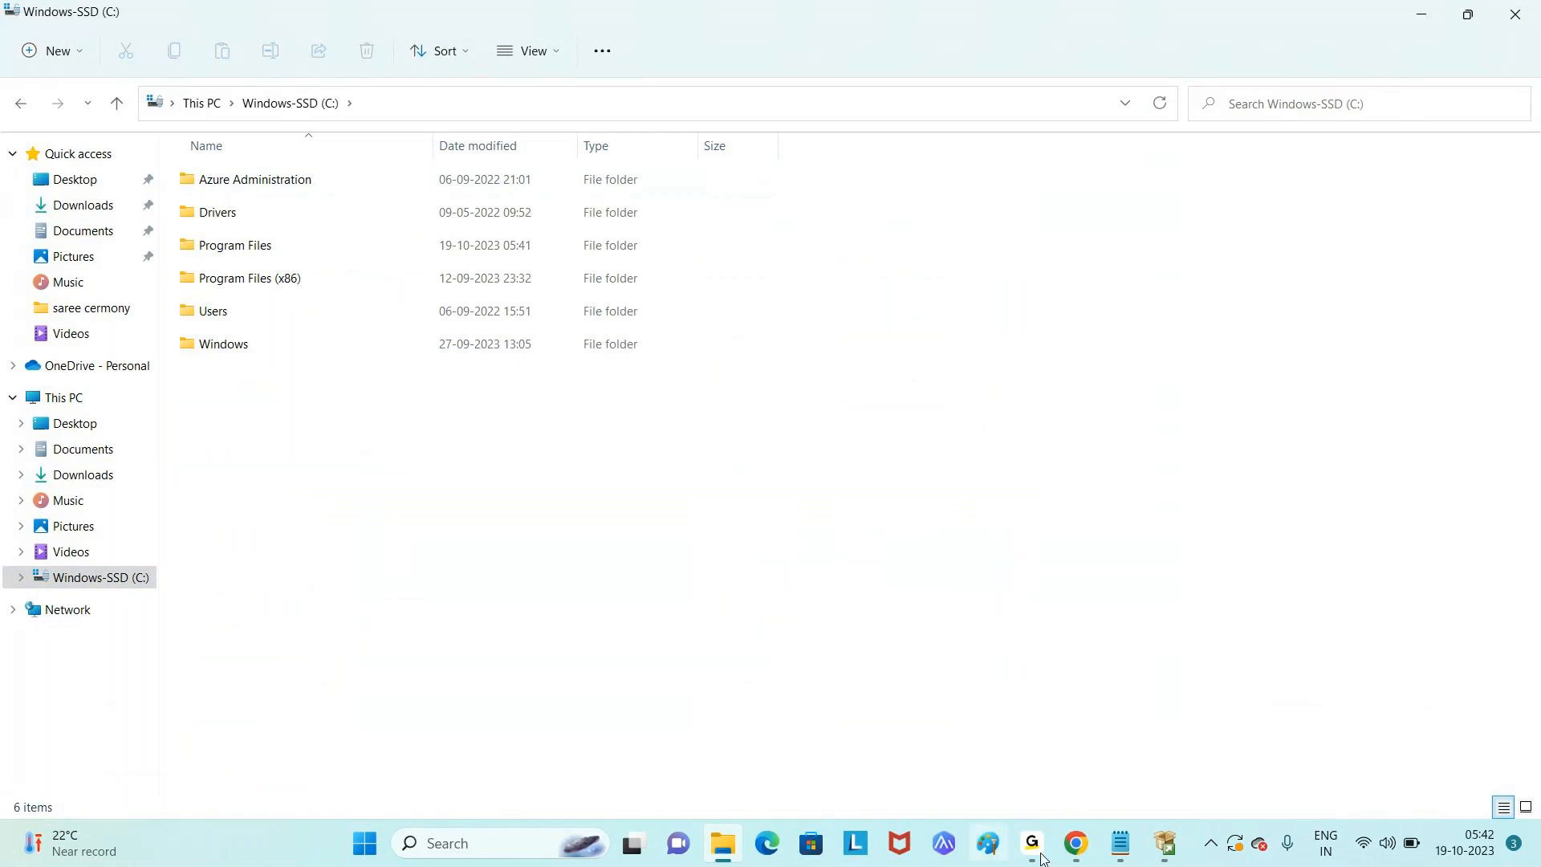
pyautogui.click(727, 856)
pyautogui.click(503, 311)
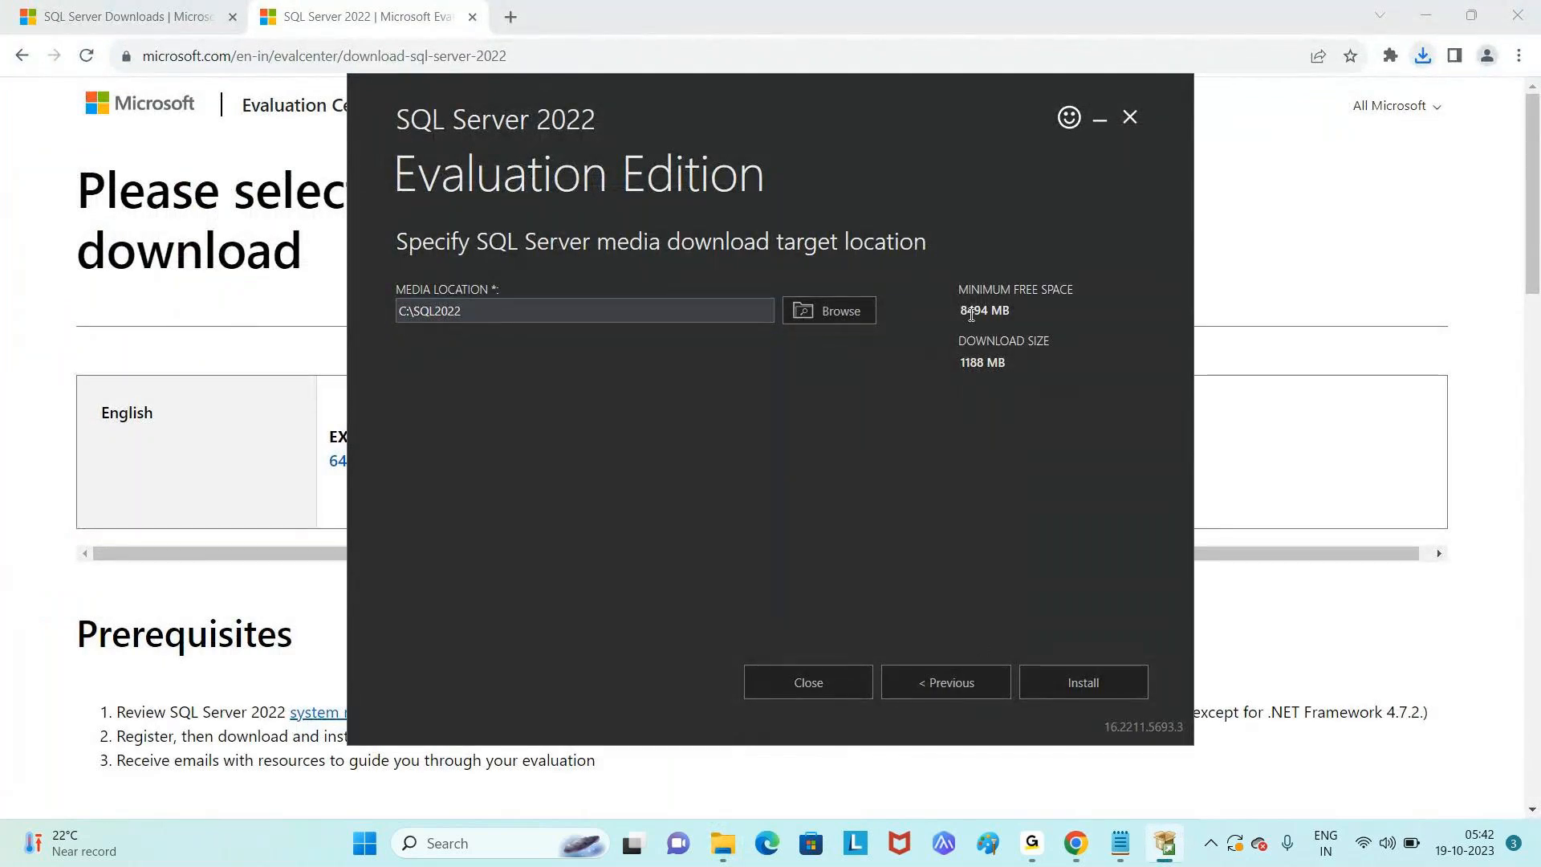
# - Check the free space and 1188 MB size, then download the install media to C:\SQL2022
pyautogui.moveTo(962, 311); pyautogui.dragTo(976, 310)
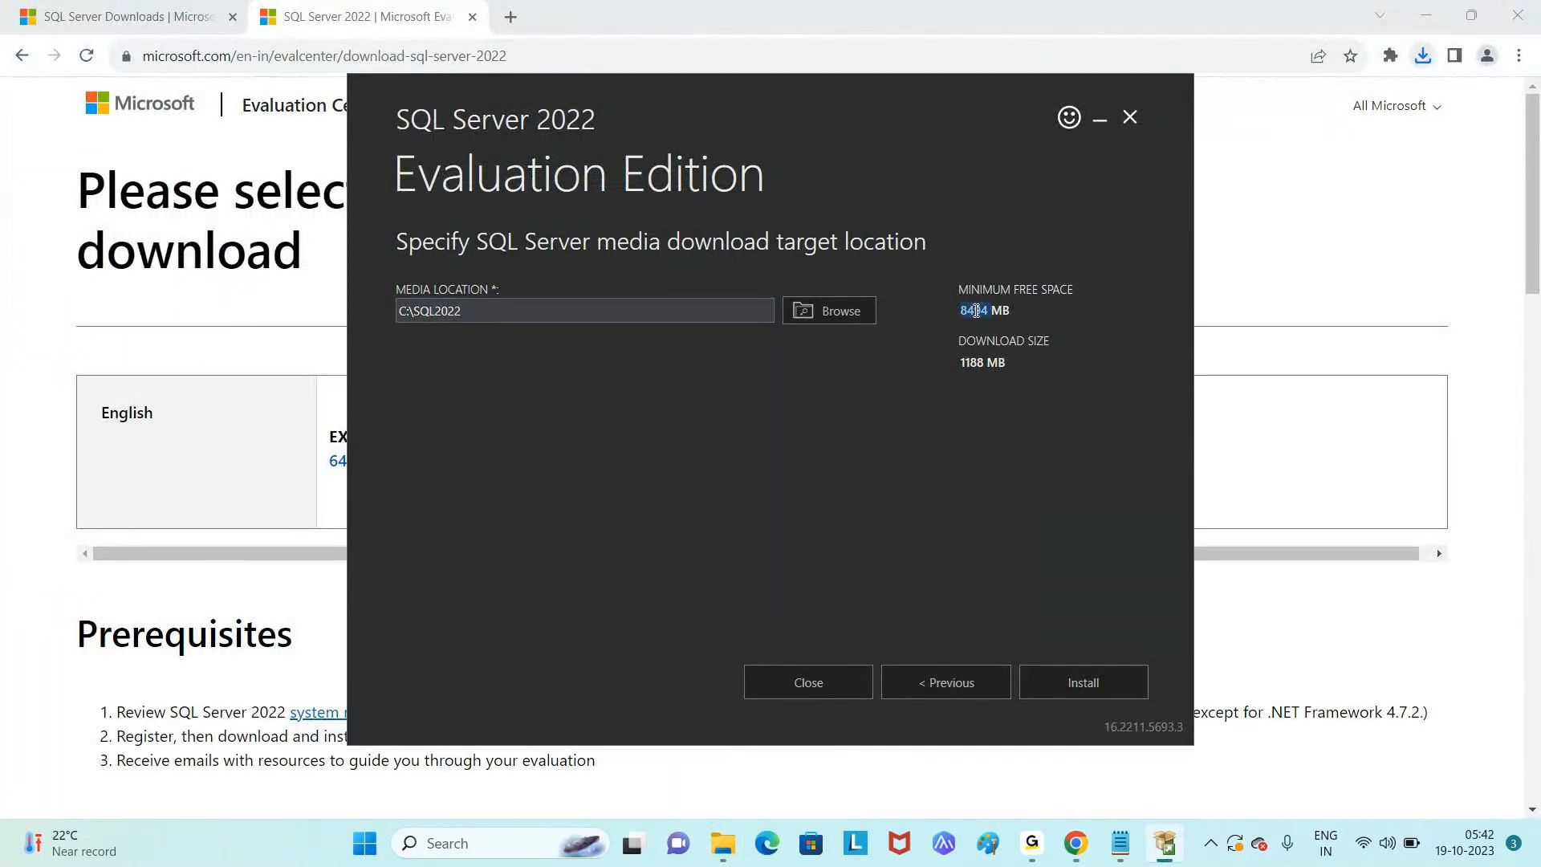
pyautogui.doubleClick(973, 362)
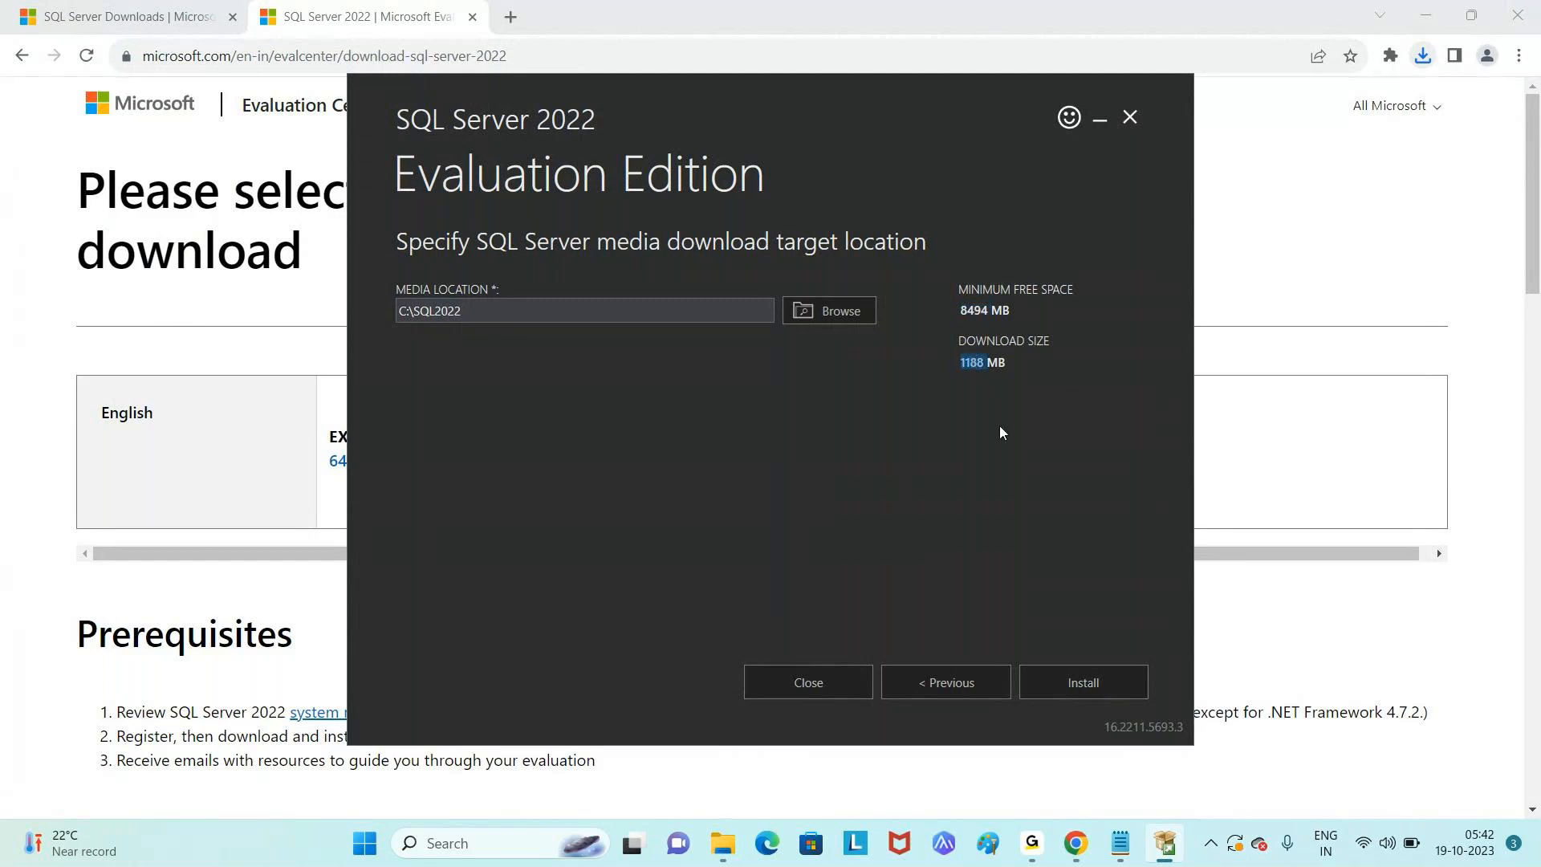
pyautogui.click(1075, 684)
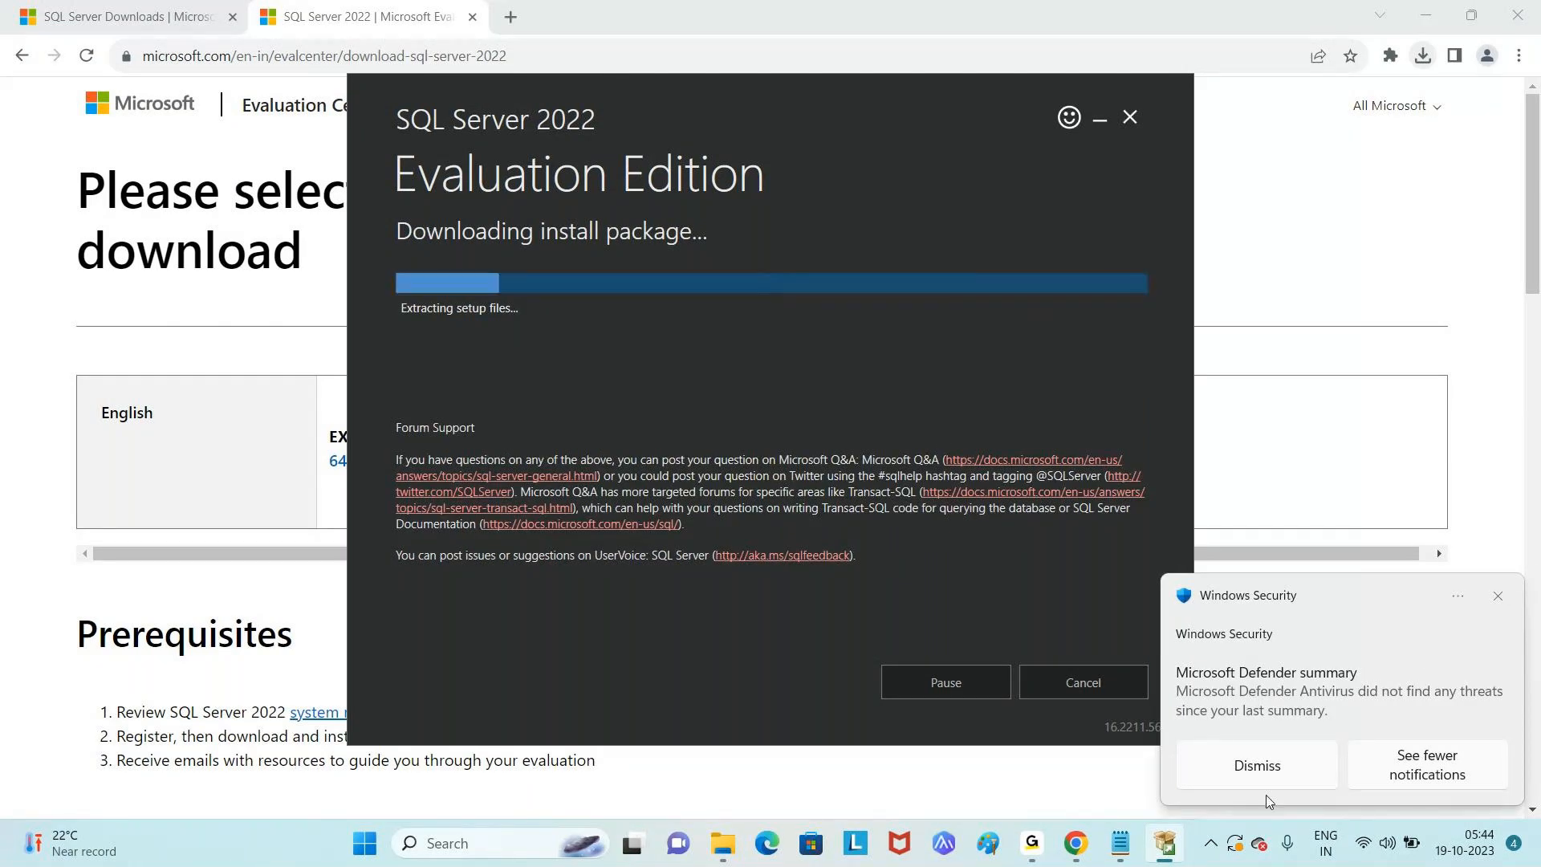
pyautogui.click(1257, 767)
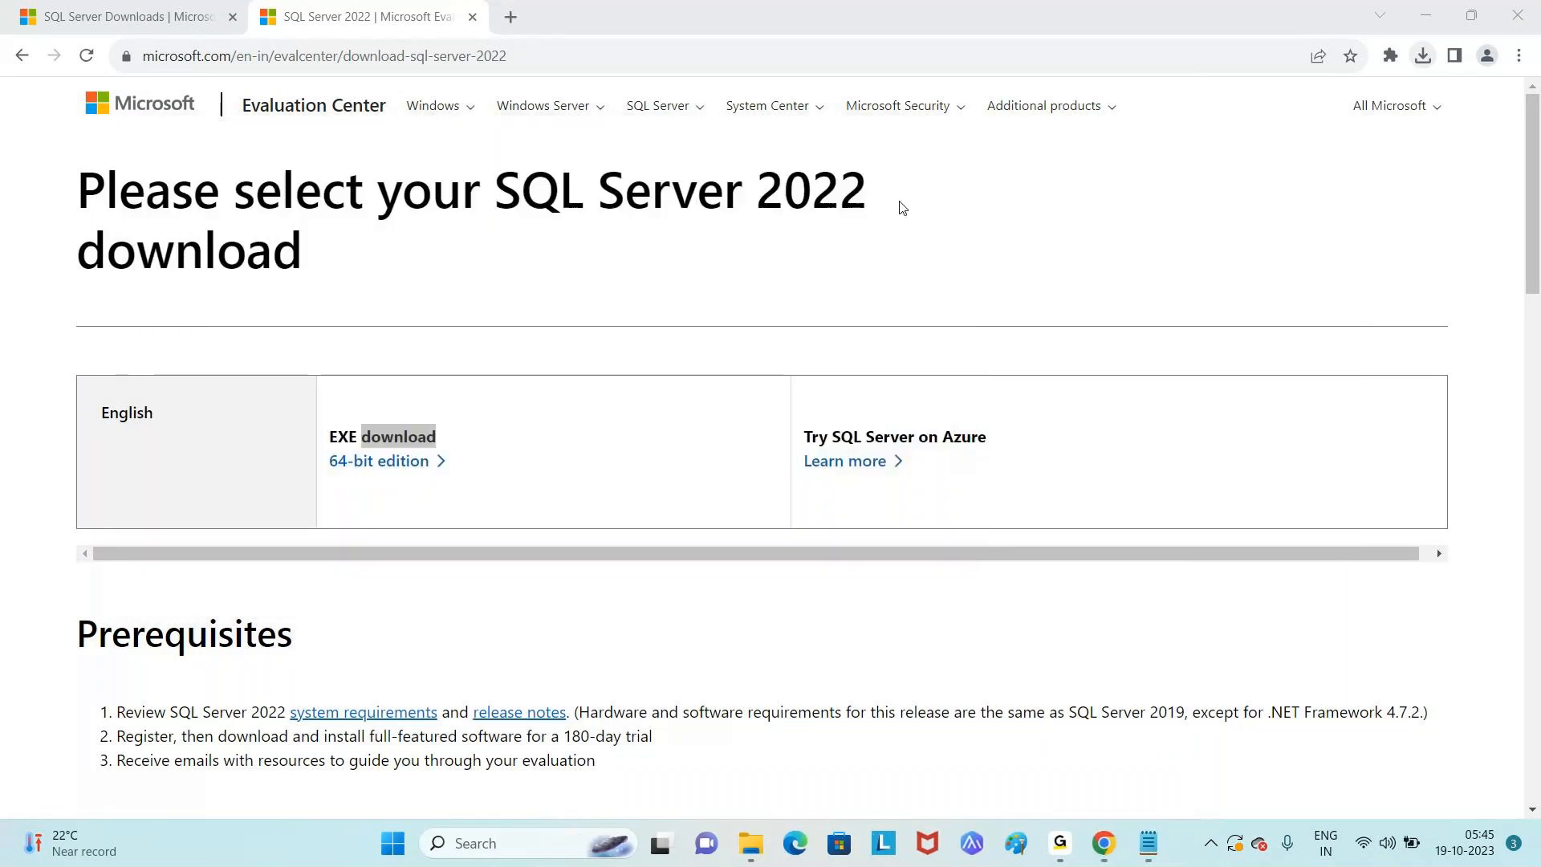
pyautogui.click(790, 843)
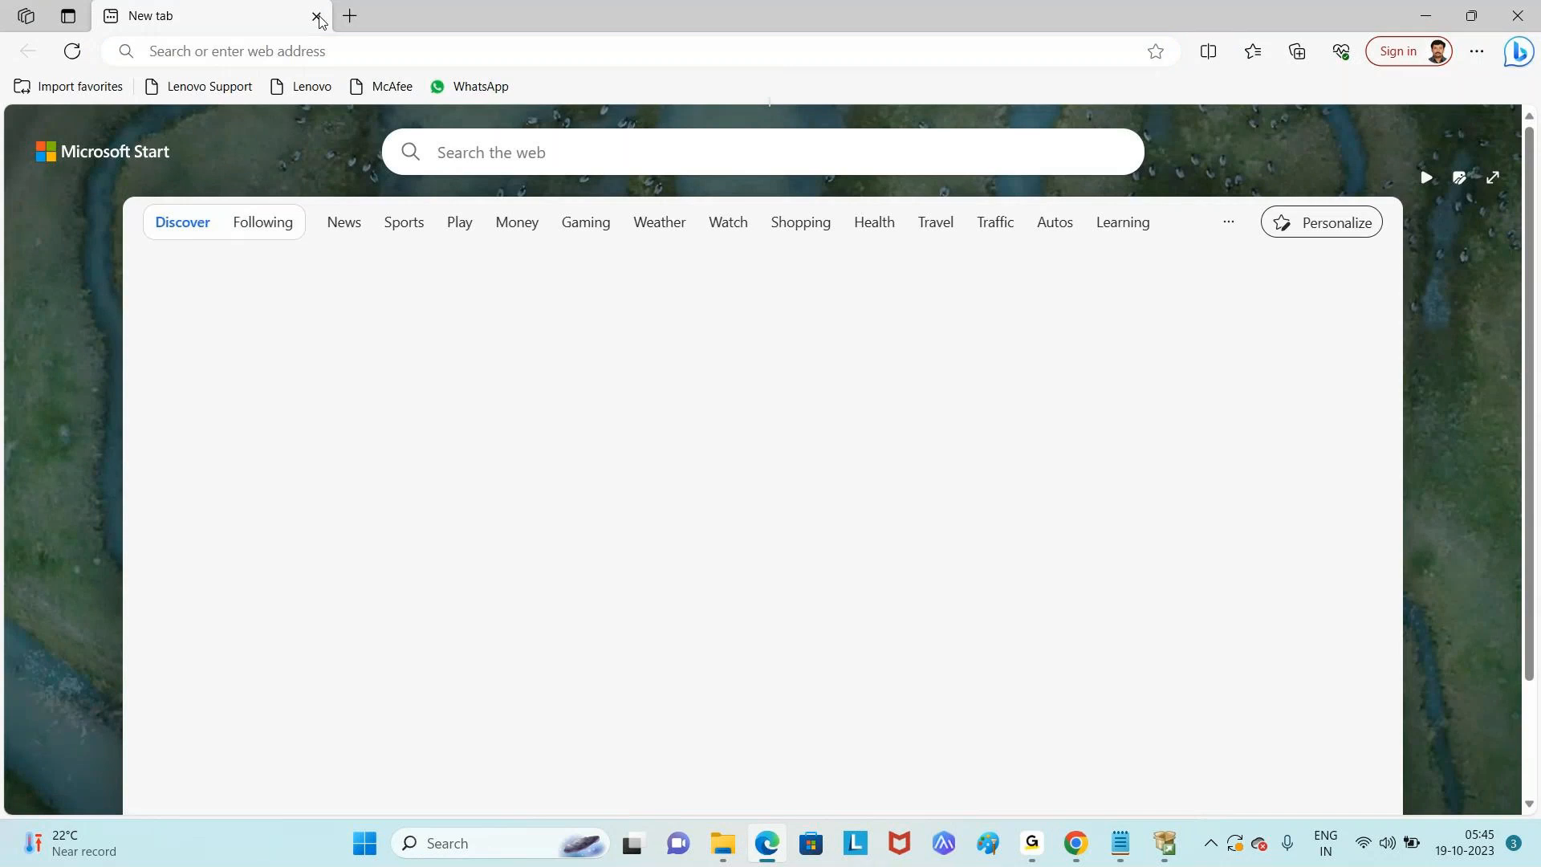
# - Close Edge without pinning sites and restore SQL Server Installation Center to the front
pyautogui.click(318, 17)
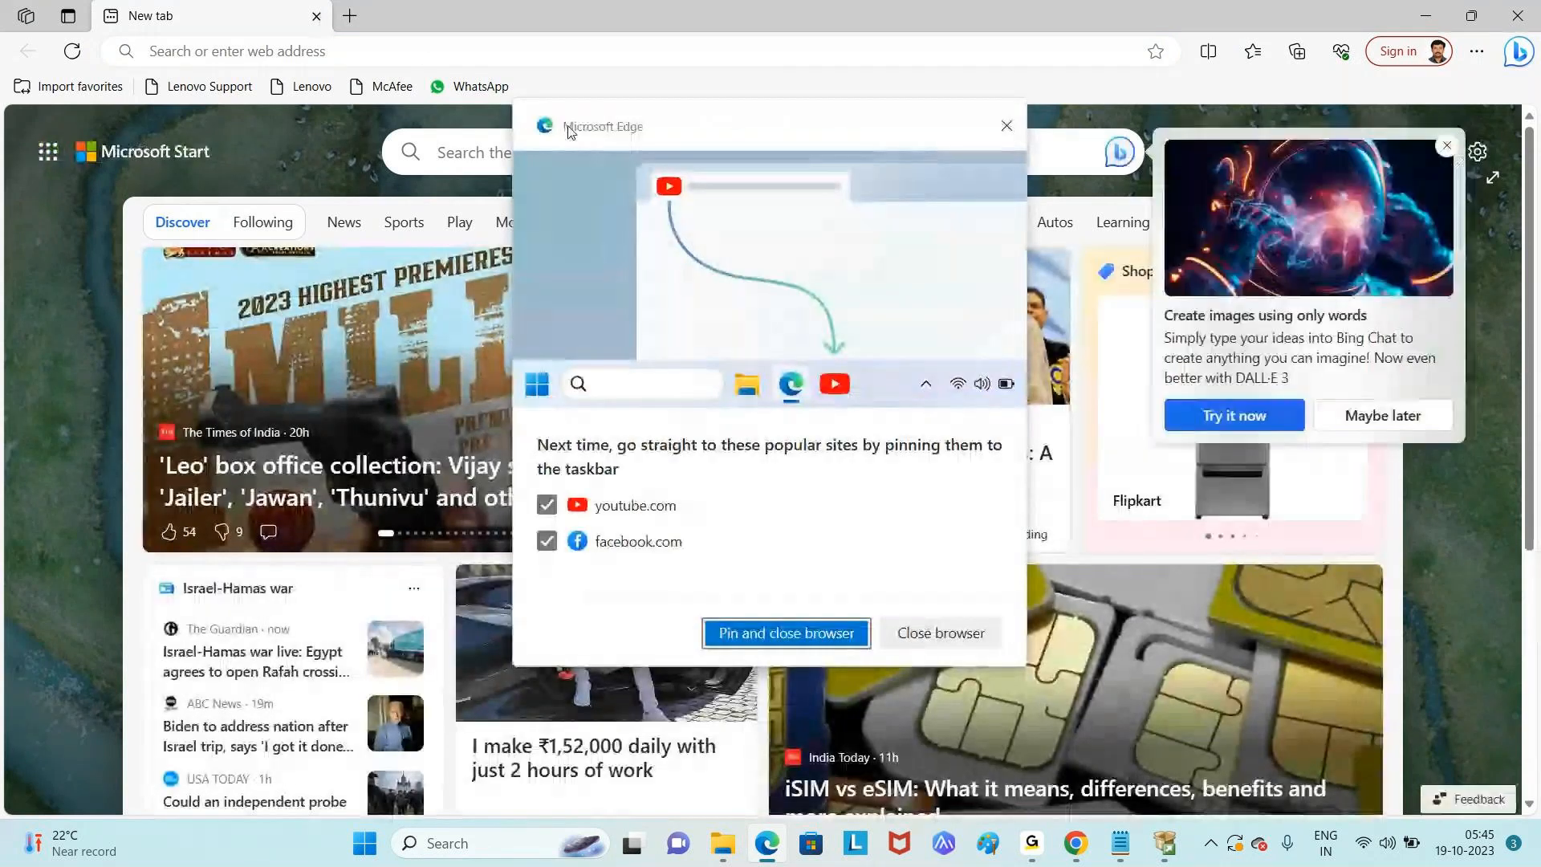
pyautogui.click(1007, 126)
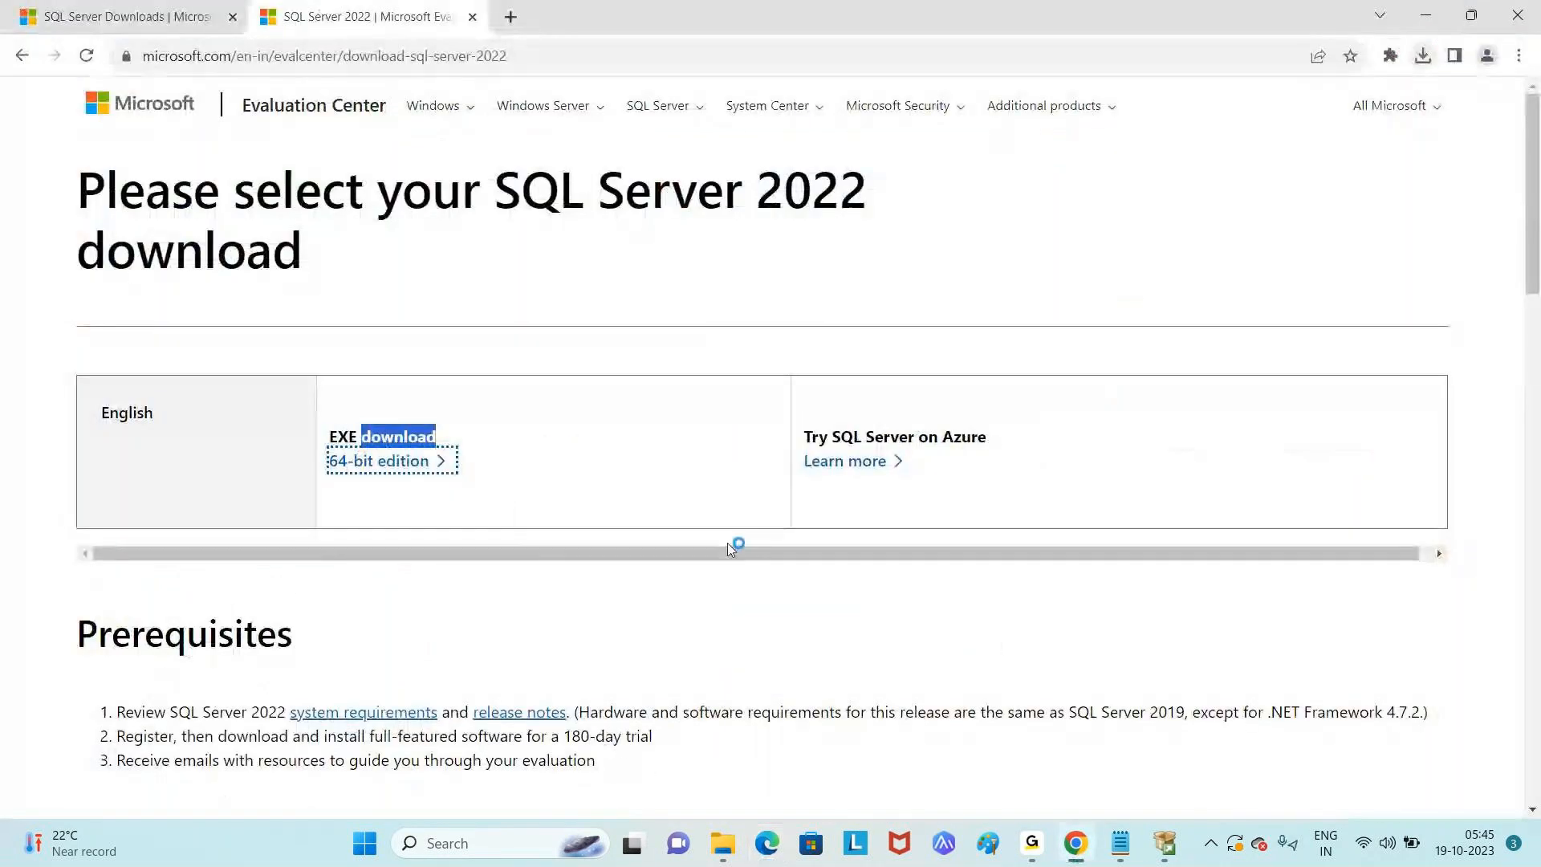
pyautogui.click(1176, 848)
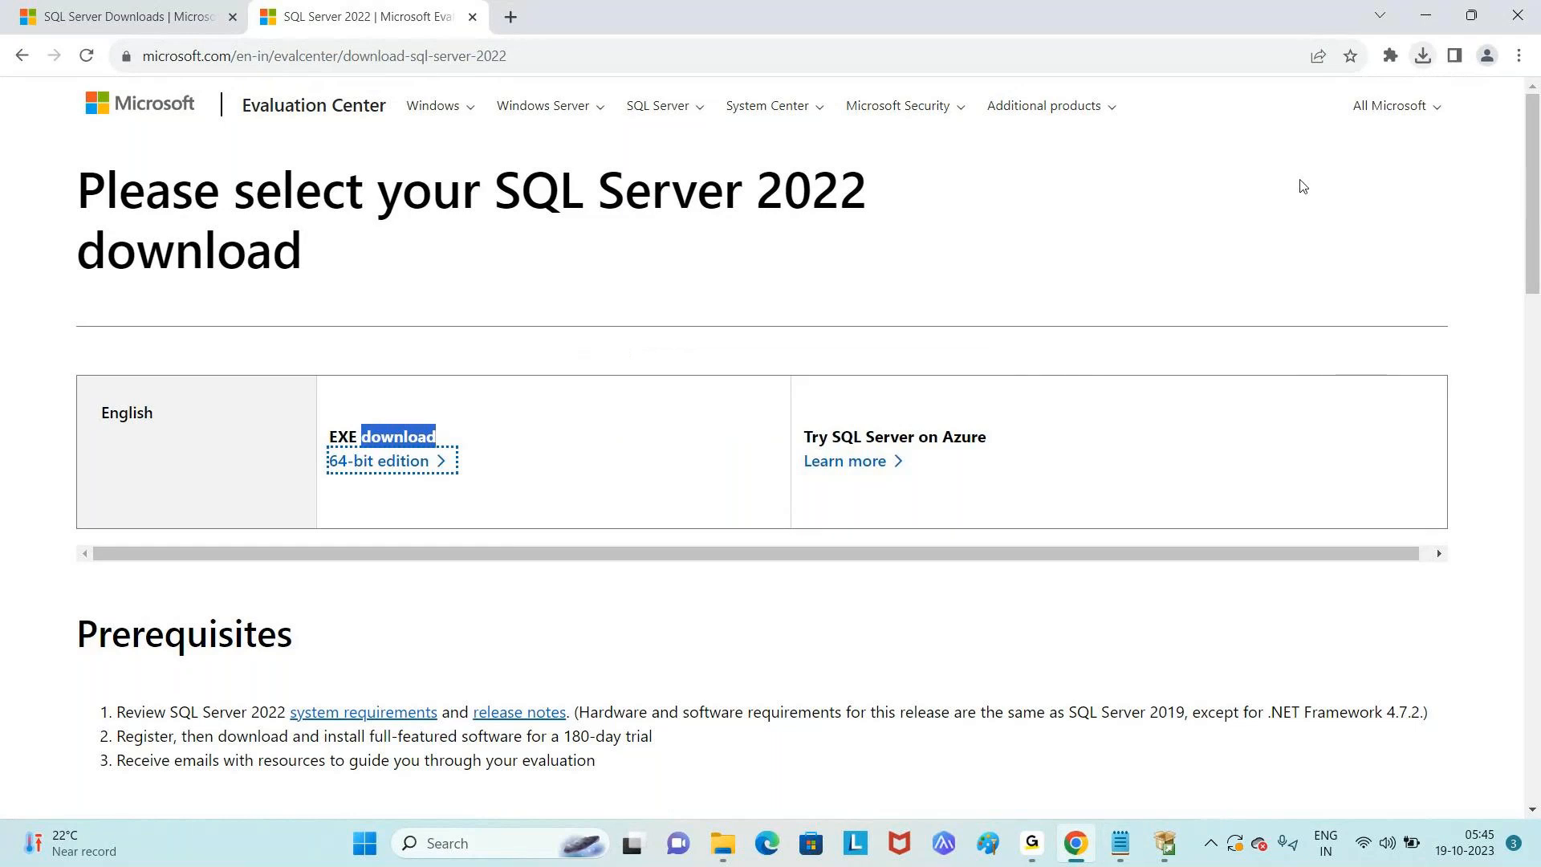
pyautogui.click(1425, 18)
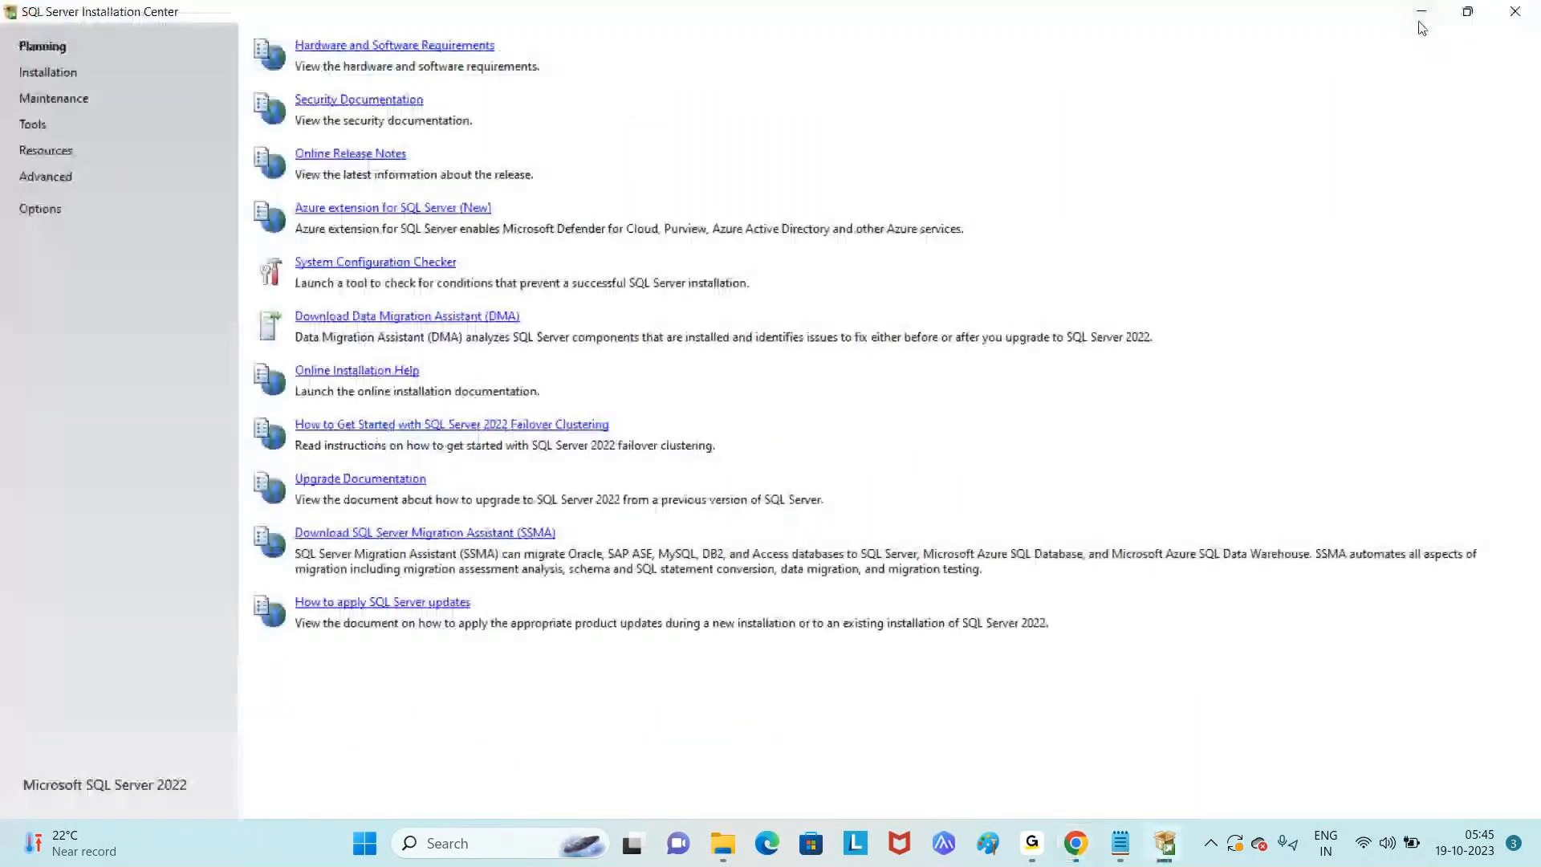
pyautogui.click(1421, 18)
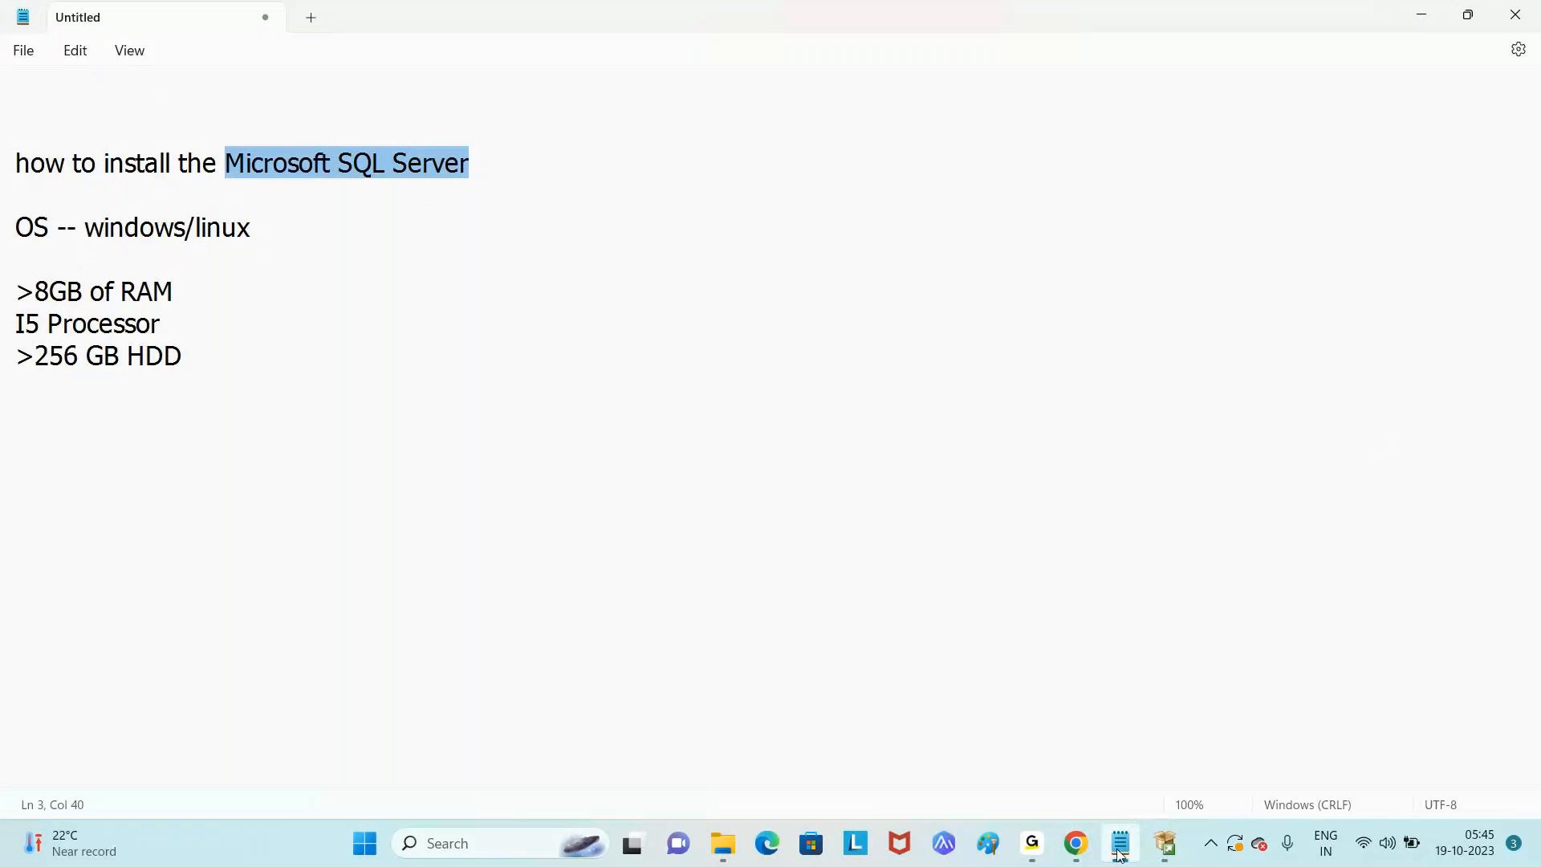
pyautogui.click(1166, 849)
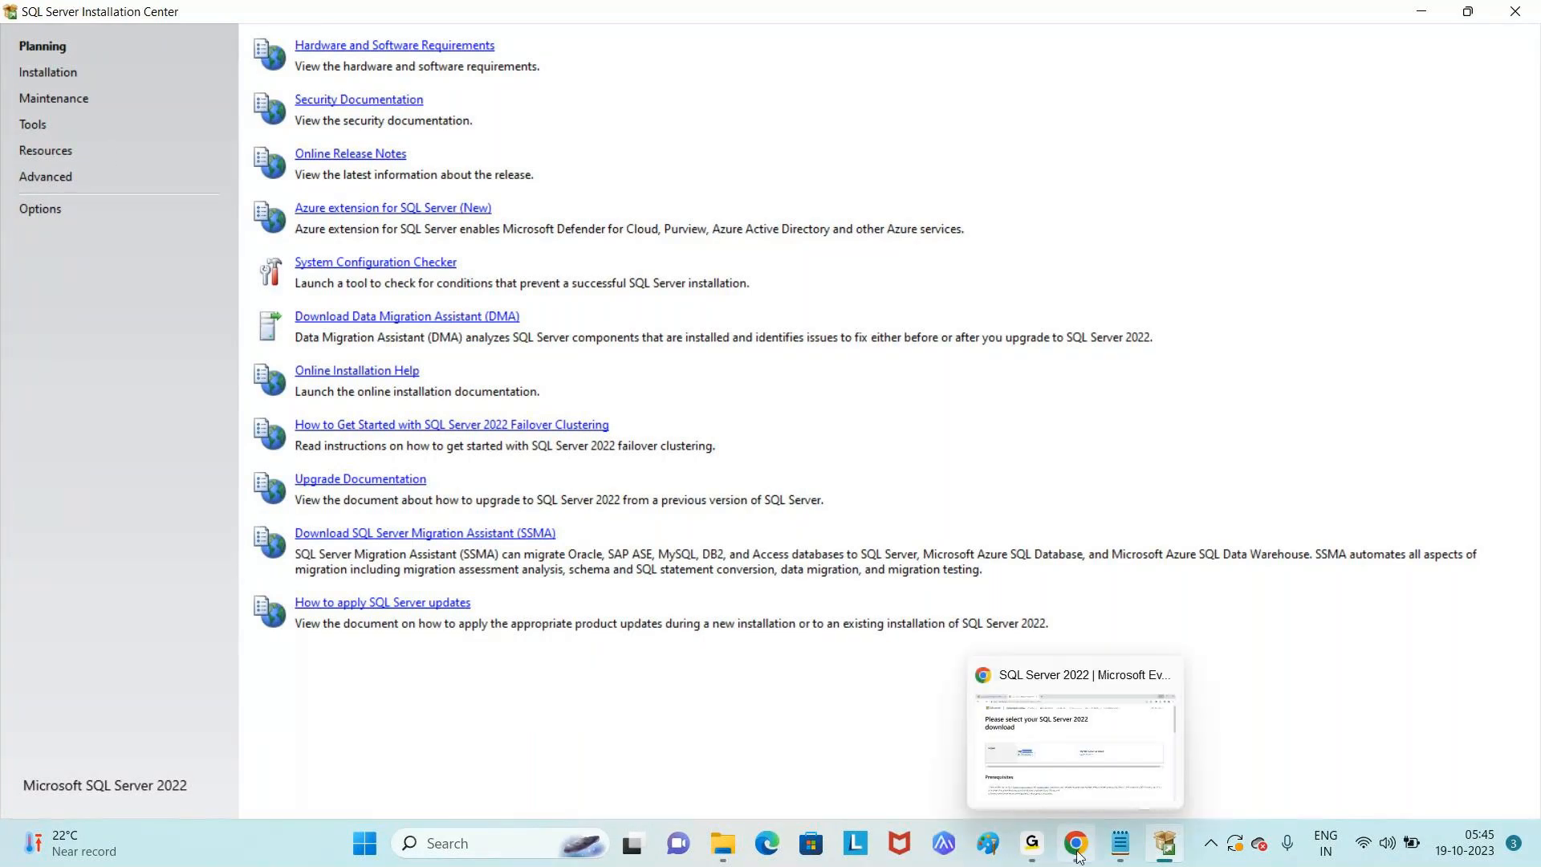
pyautogui.click(1077, 742)
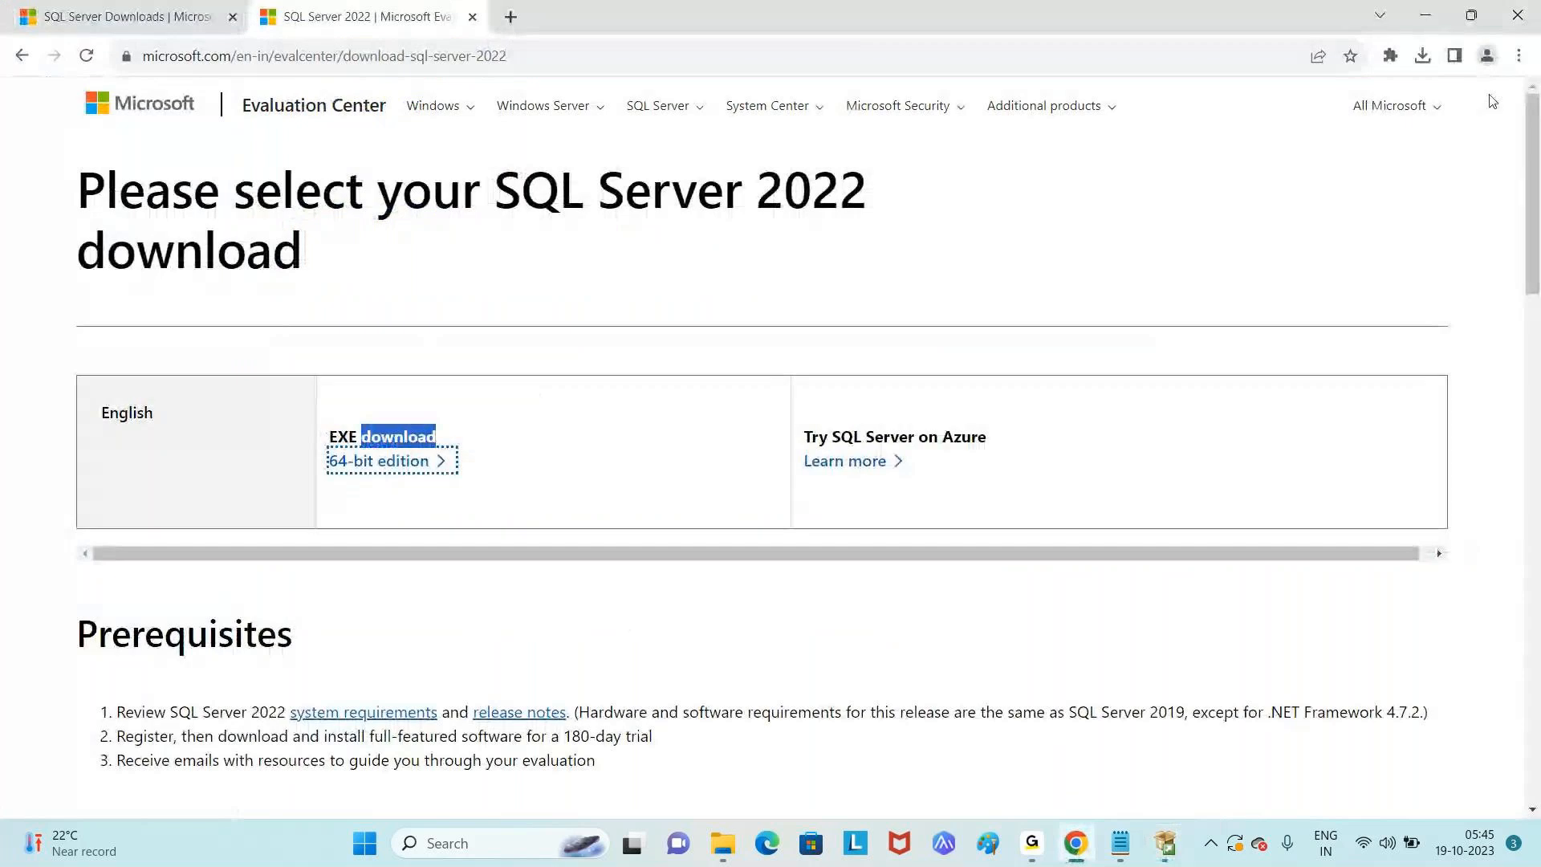
pyautogui.click(1431, 20)
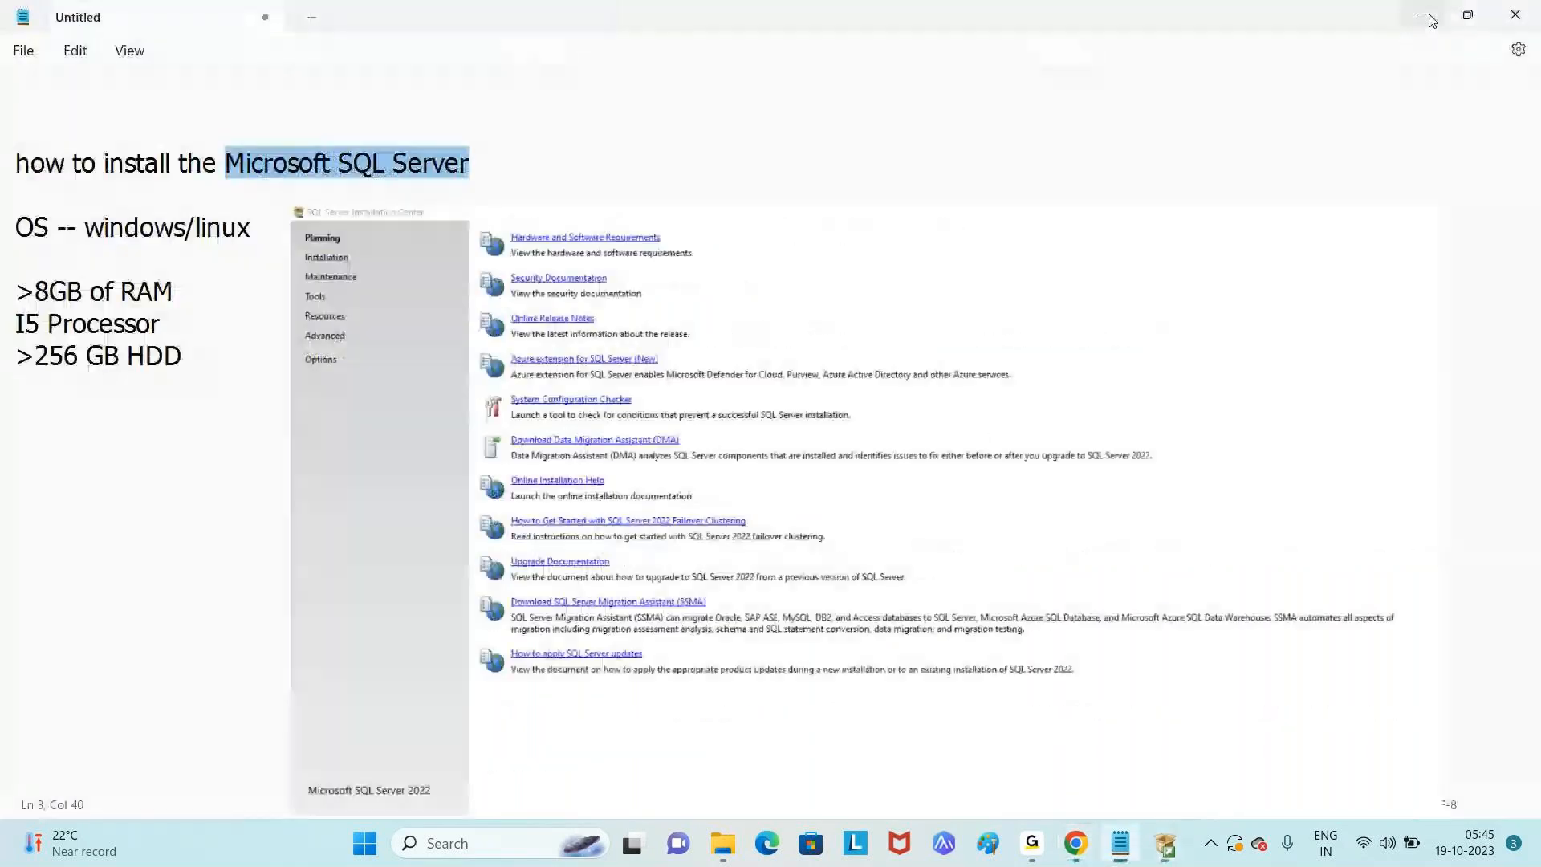
pyautogui.click(1432, 20)
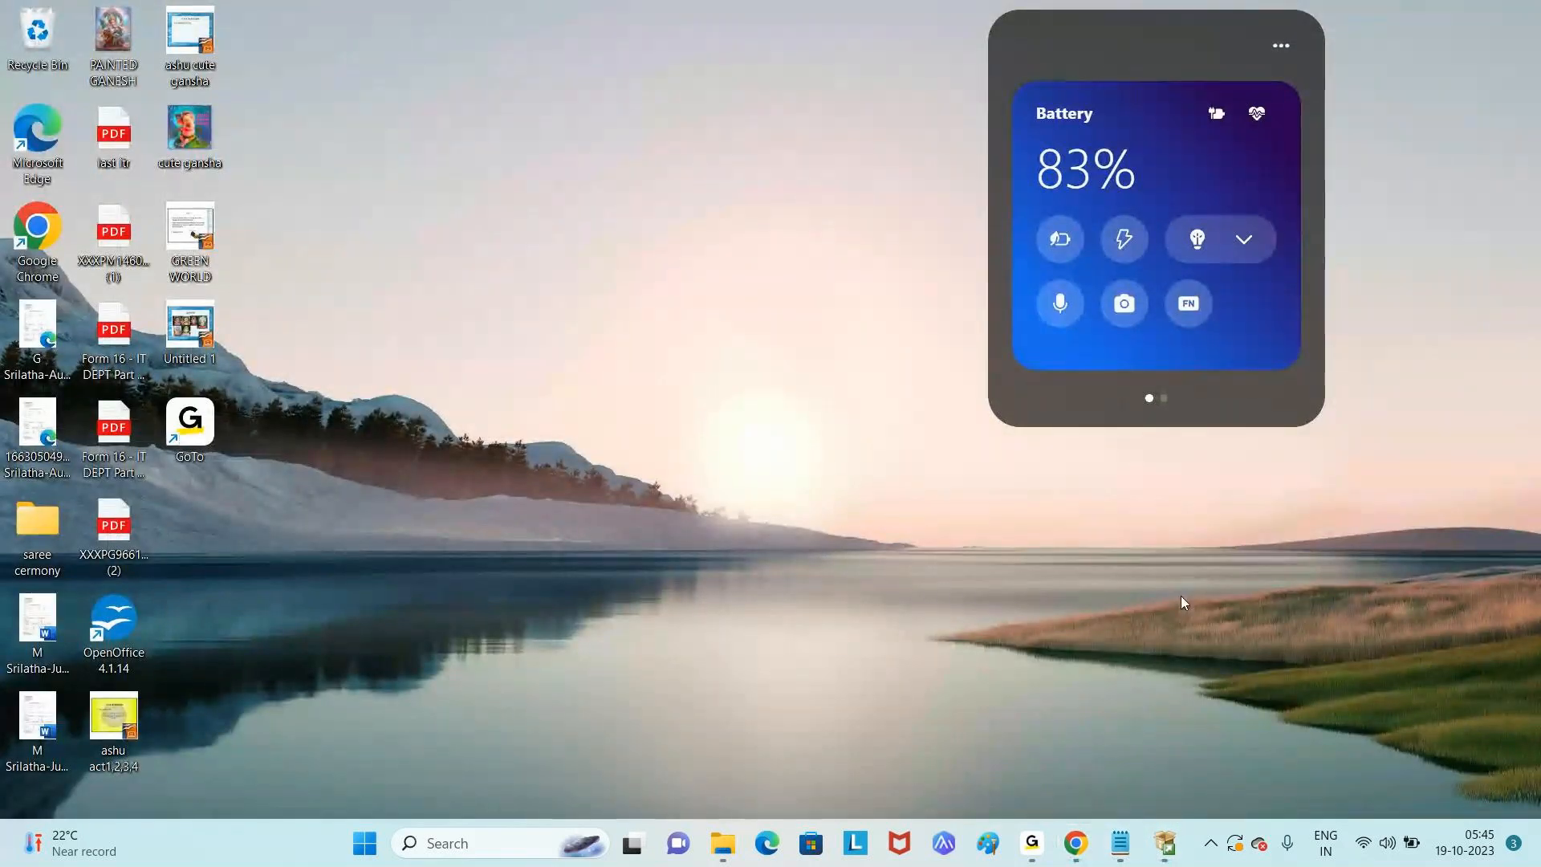
pyautogui.click(1164, 843)
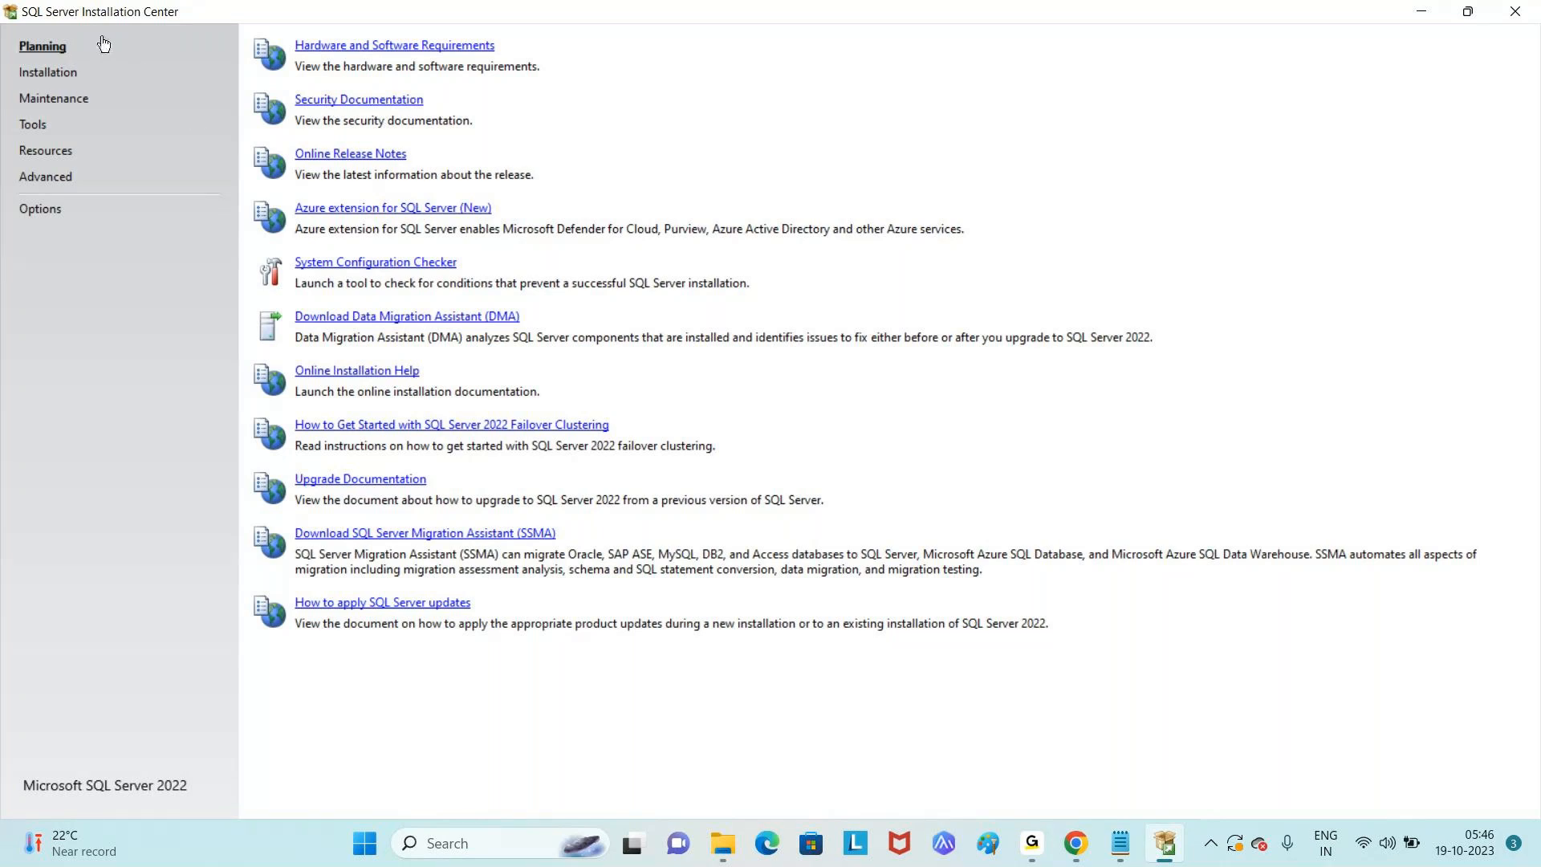
# - Under Installation, choose 'New SQL Server standalone installation or add features to an existing installation'
pyautogui.click(49, 81)
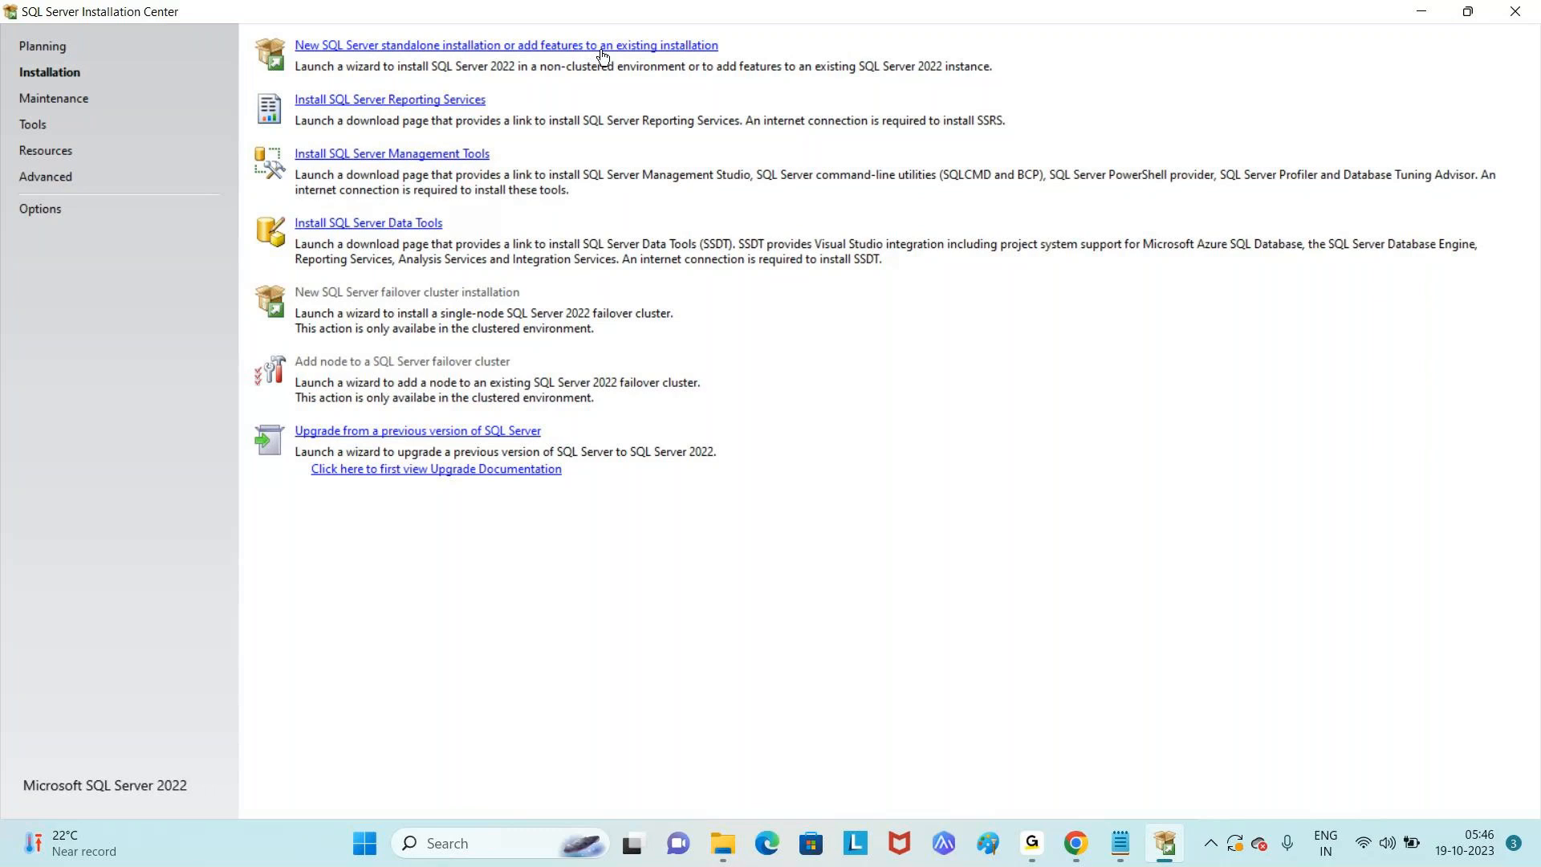
pyautogui.click(527, 50)
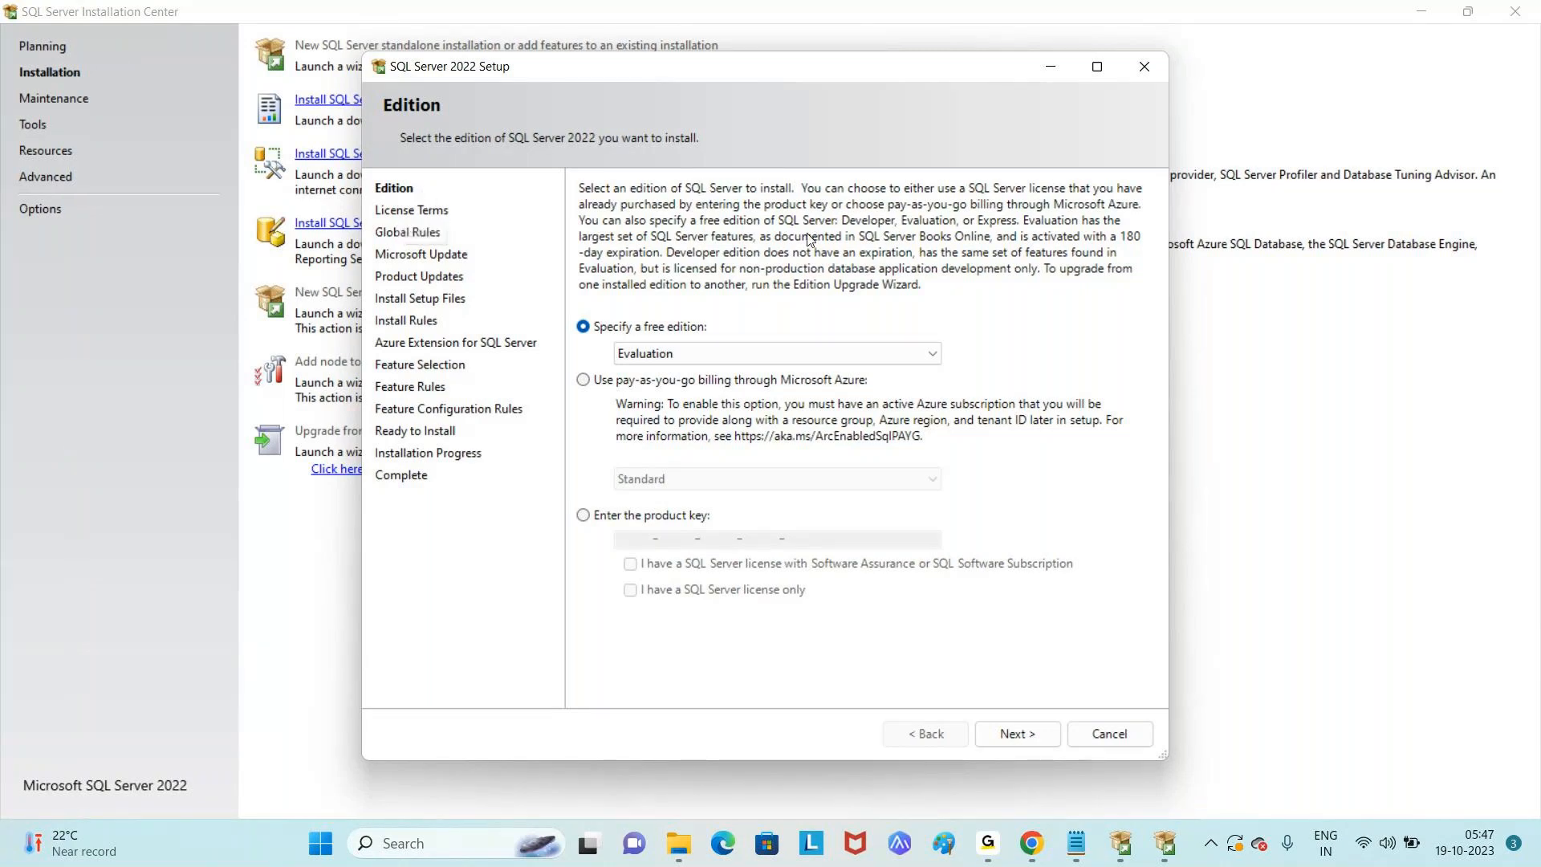
# - Keep the free Evaluation edition on the Edition page and continue to the License Terms
pyautogui.click(731, 357)
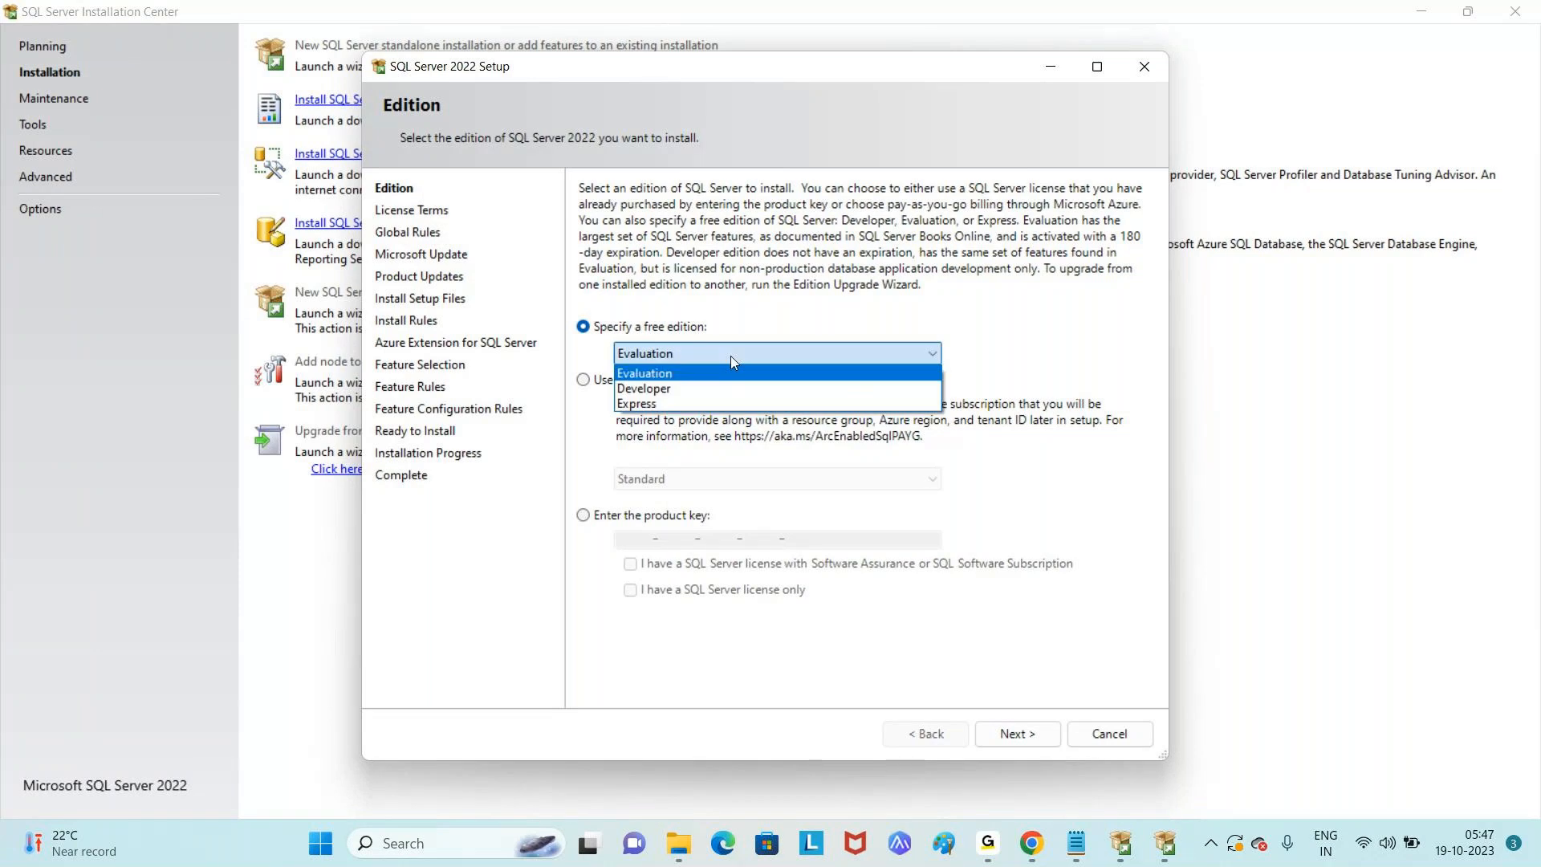
pyautogui.click(730, 355)
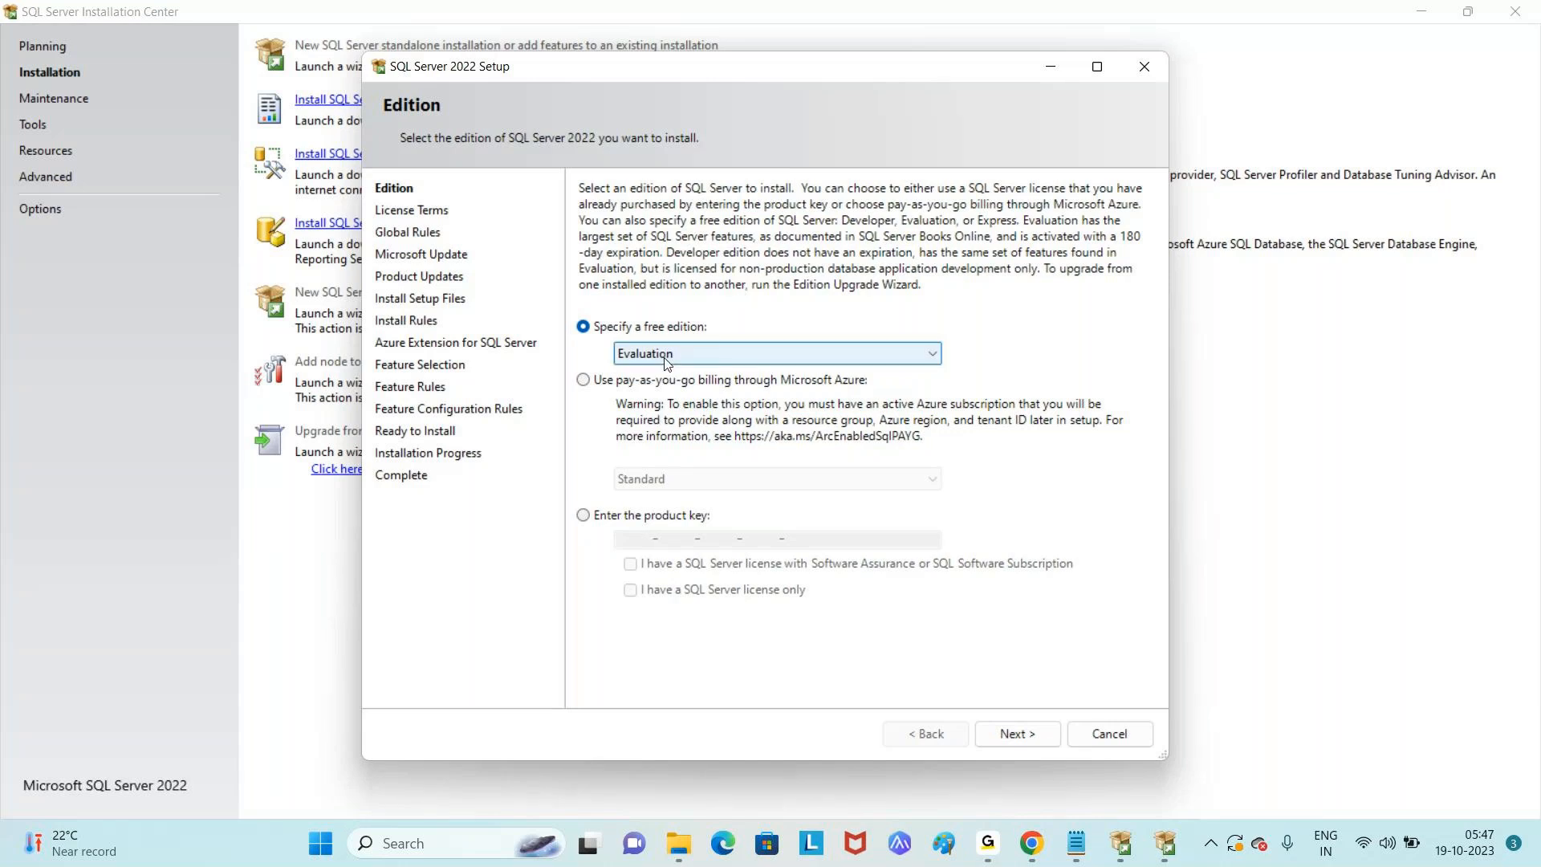
pyautogui.click(648, 516)
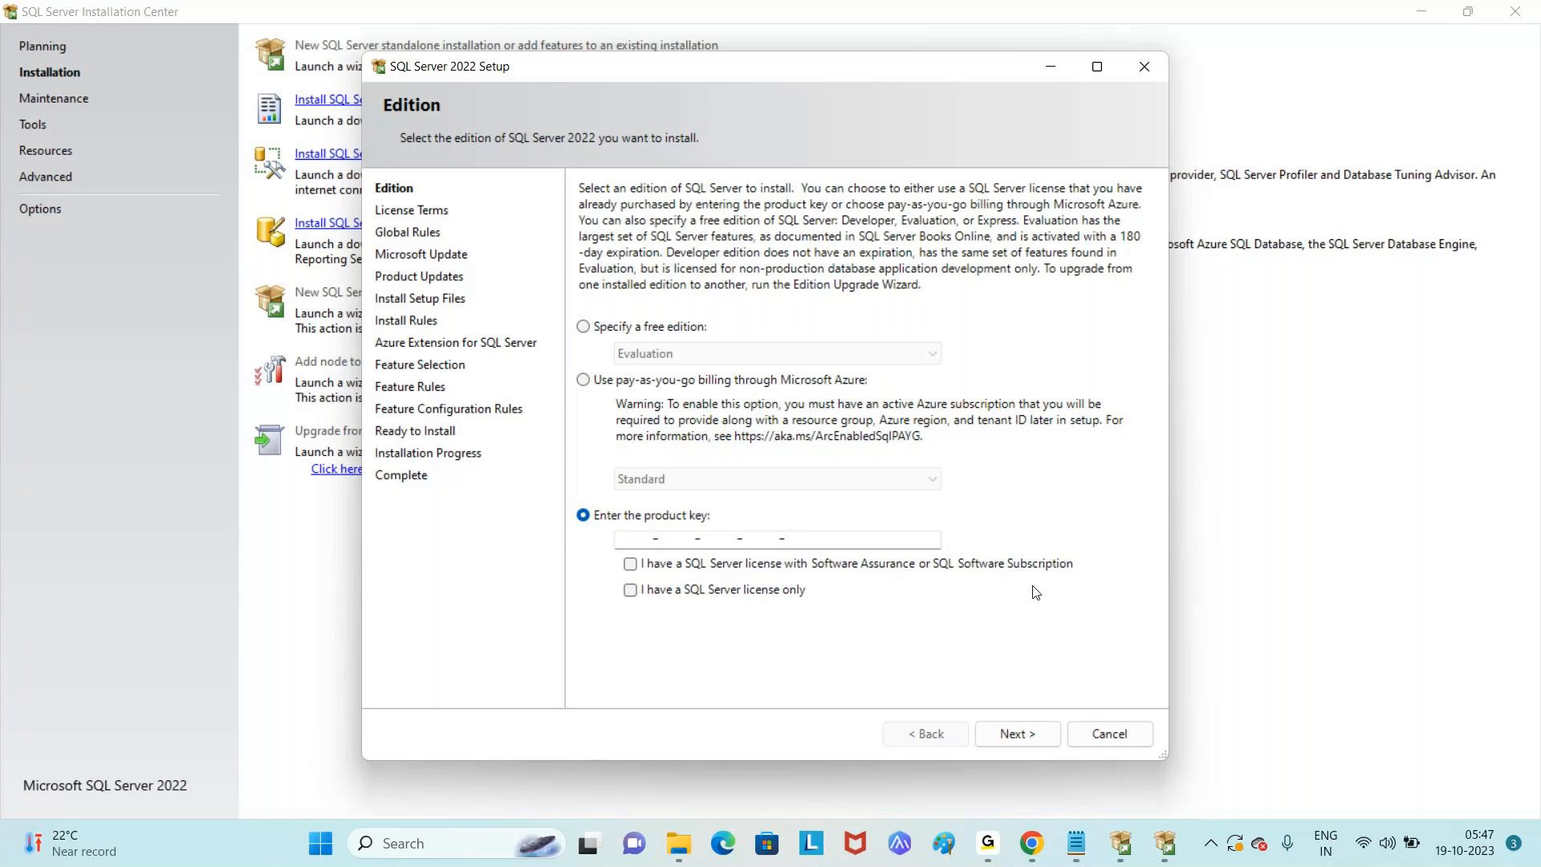
pyautogui.click(703, 381)
pyautogui.click(666, 327)
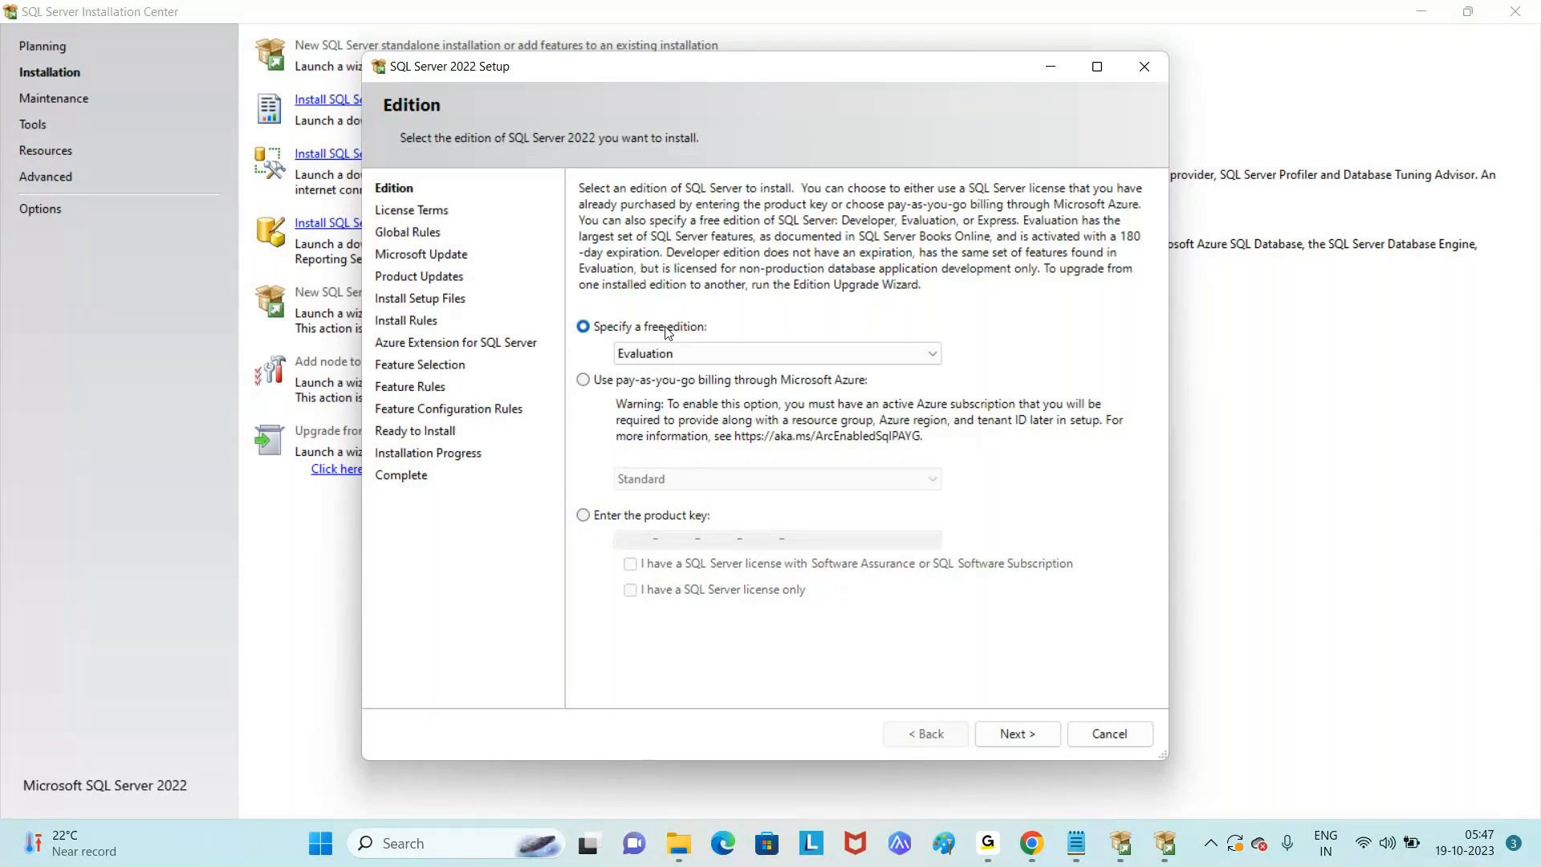
pyautogui.click(1026, 735)
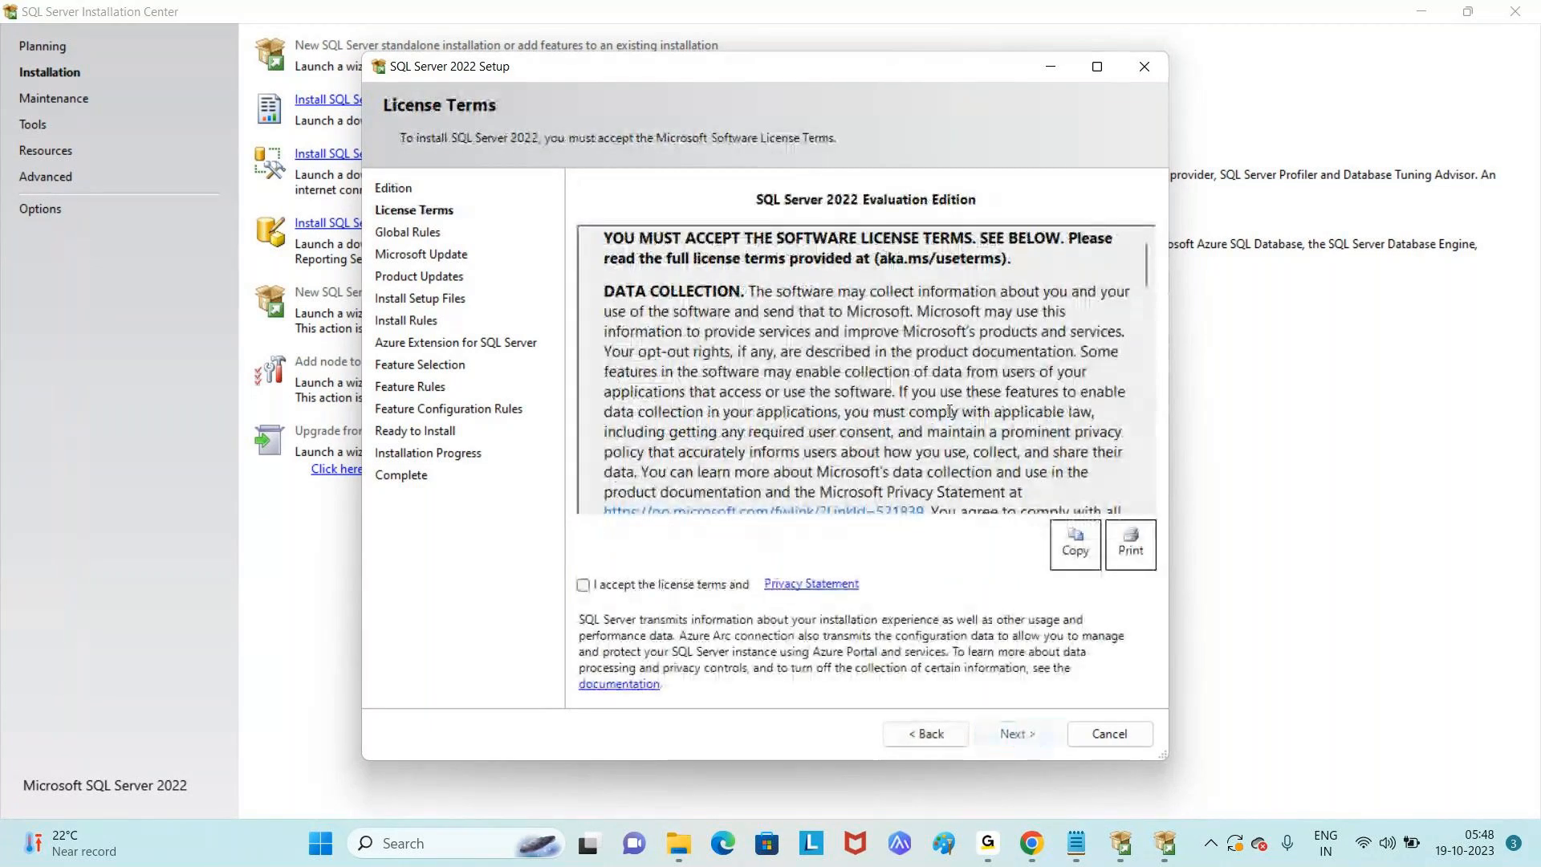
# - Accept the SQL Server 2022 Evaluation license terms and proceed
pyautogui.click(583, 585)
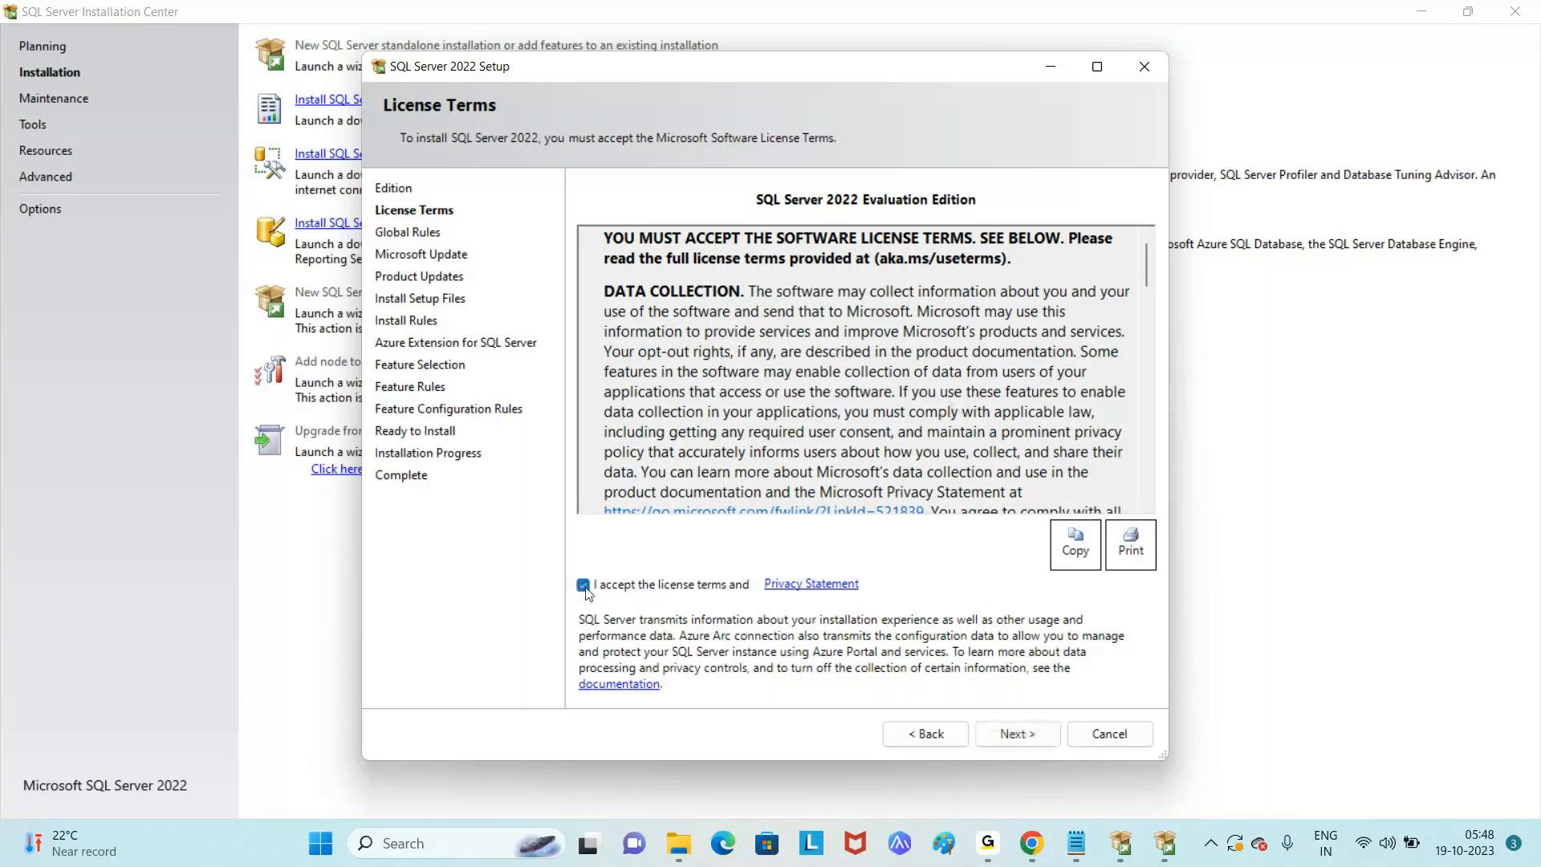
pyautogui.click(1045, 743)
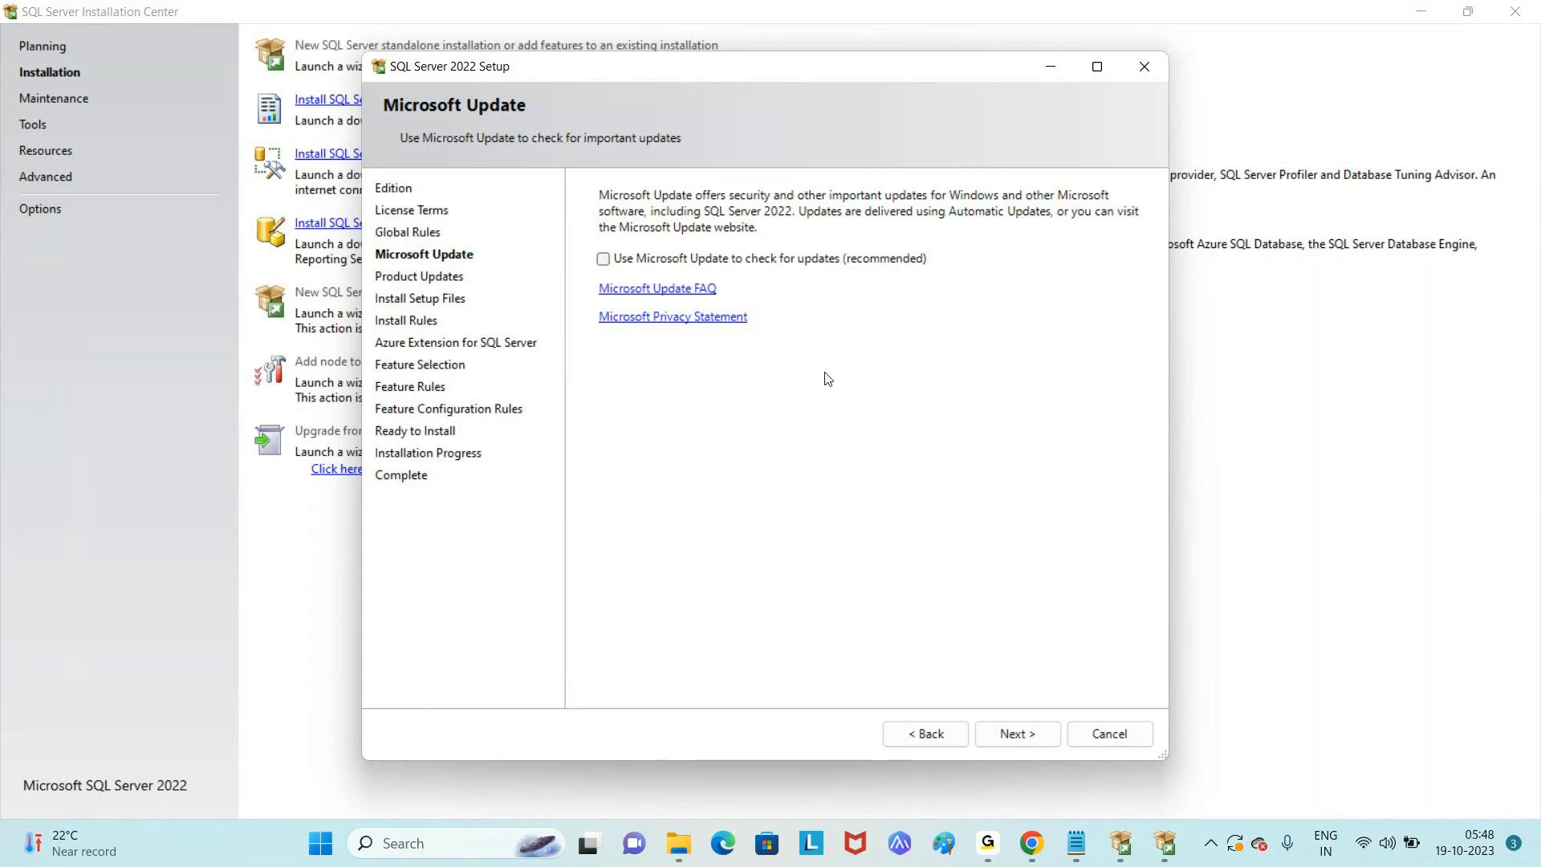
# - Continue with 'Use Microsoft Update' left unchecked so the install rules check runs
pyautogui.click(1023, 732)
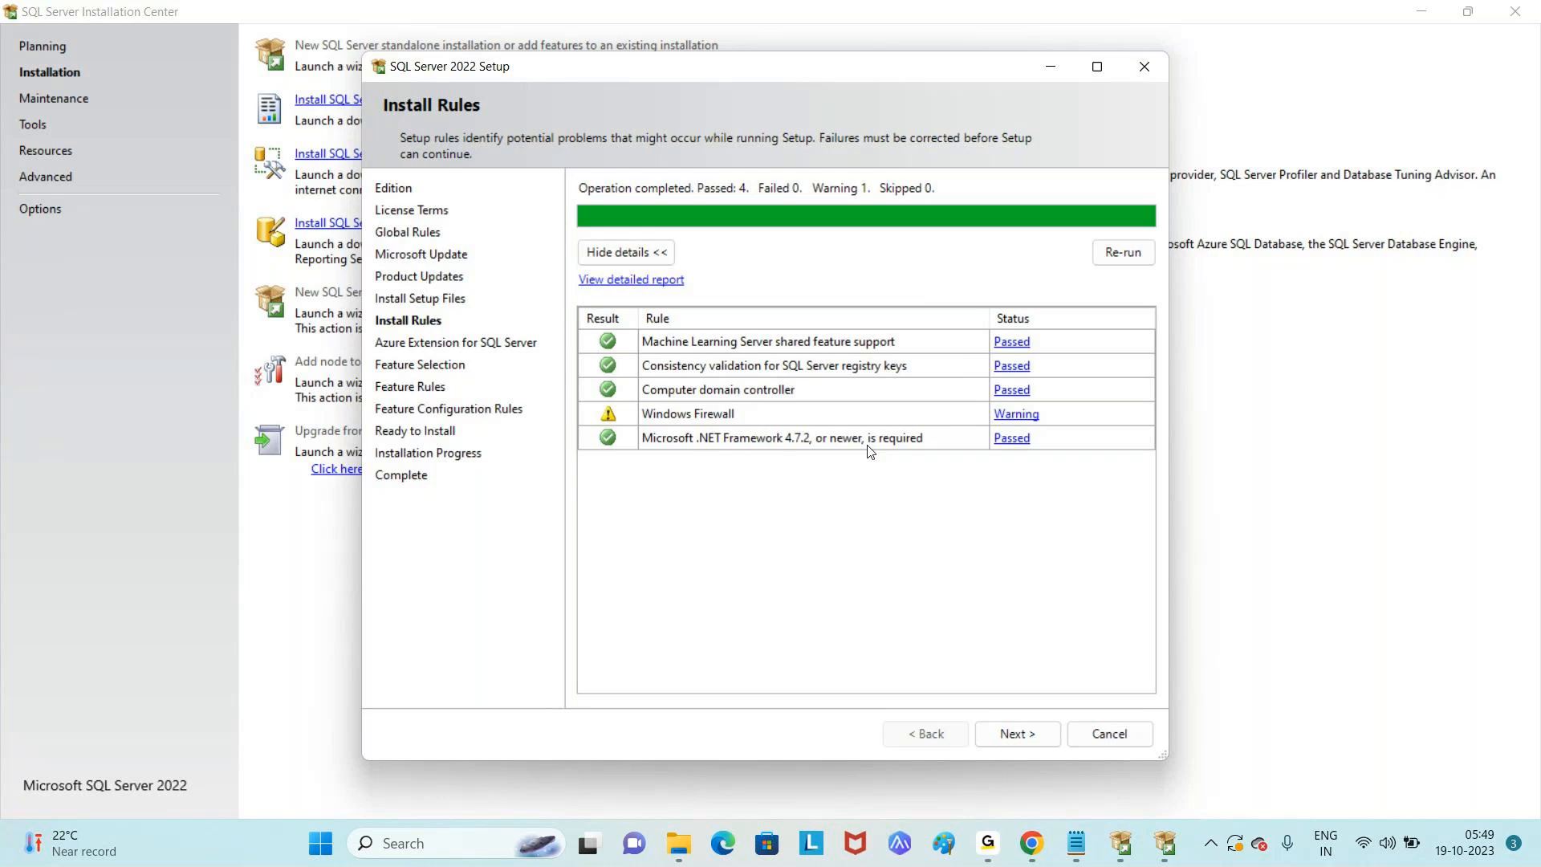
# - Advance from the completed Install Rules page to the Azure Extension page
pyautogui.click(1013, 733)
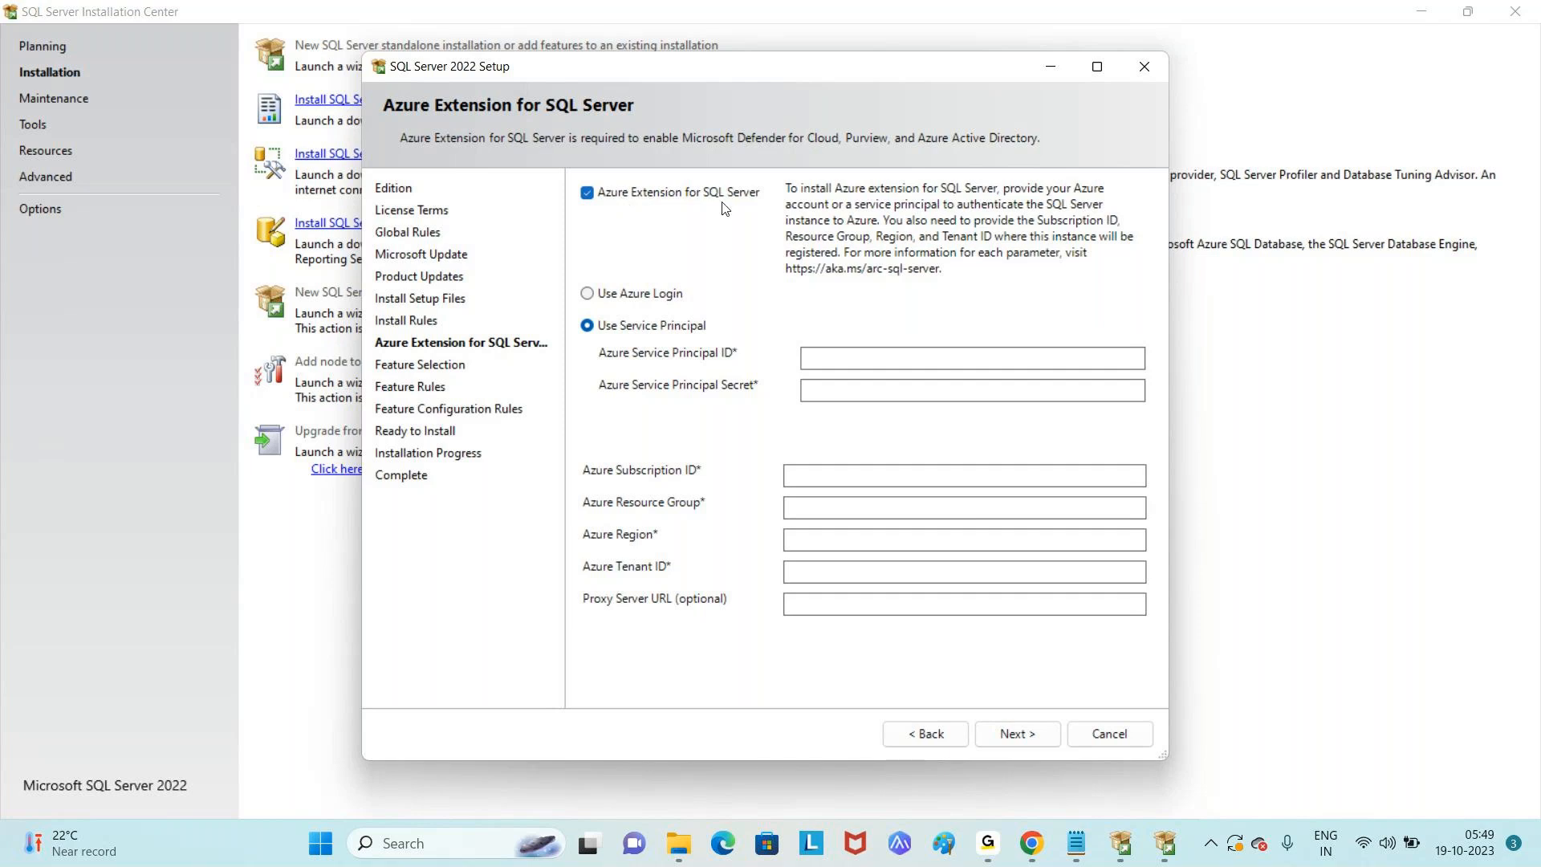
# - Leave 'Azure Extension for SQL Server' unchecked and proceed to Feature Selection
pyautogui.click(587, 194)
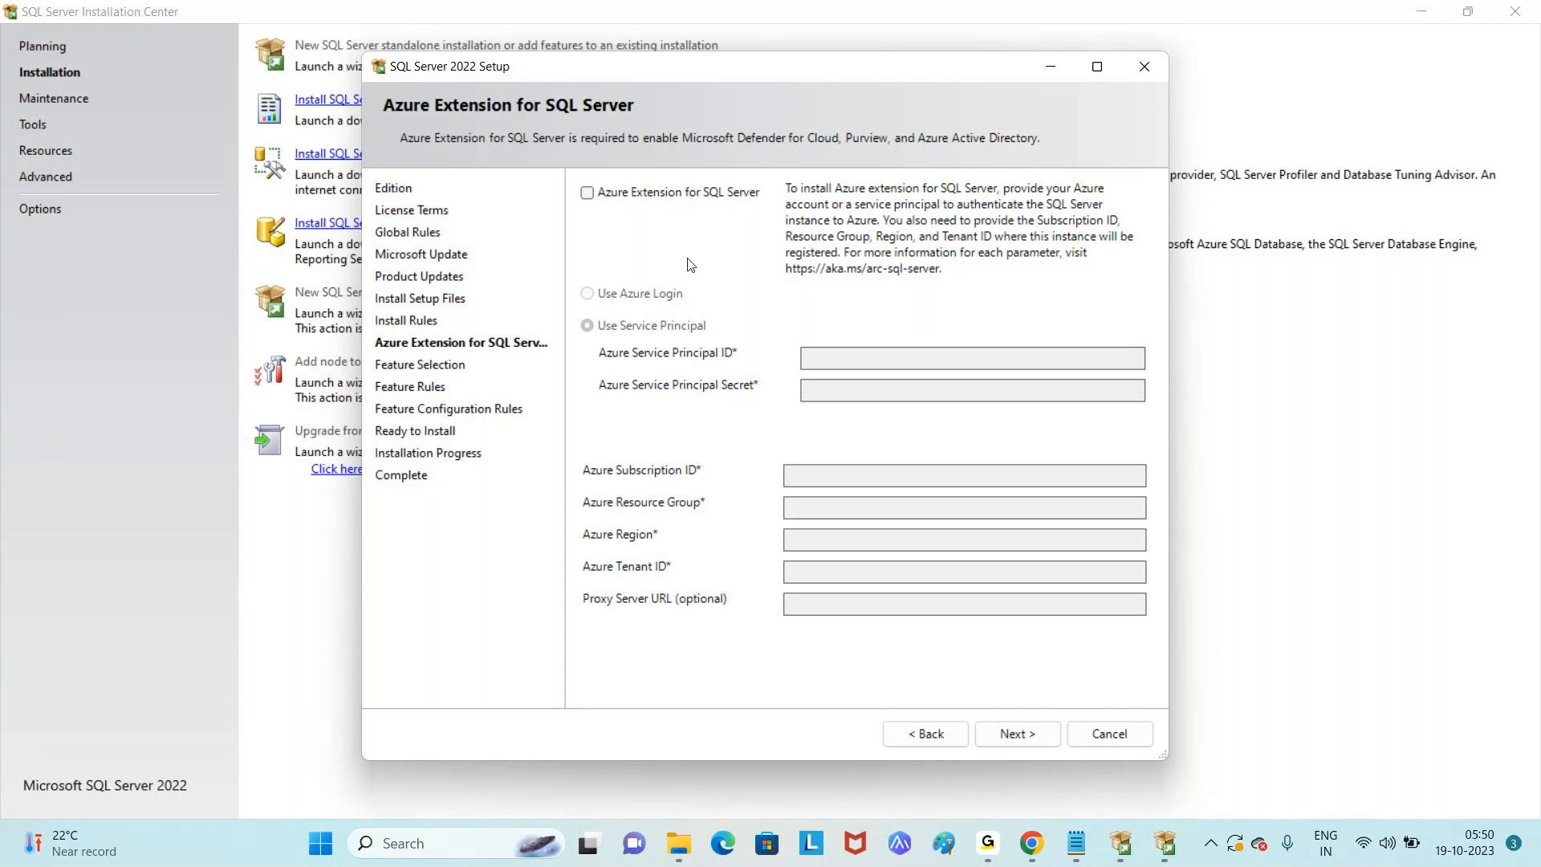
pyautogui.click(587, 193)
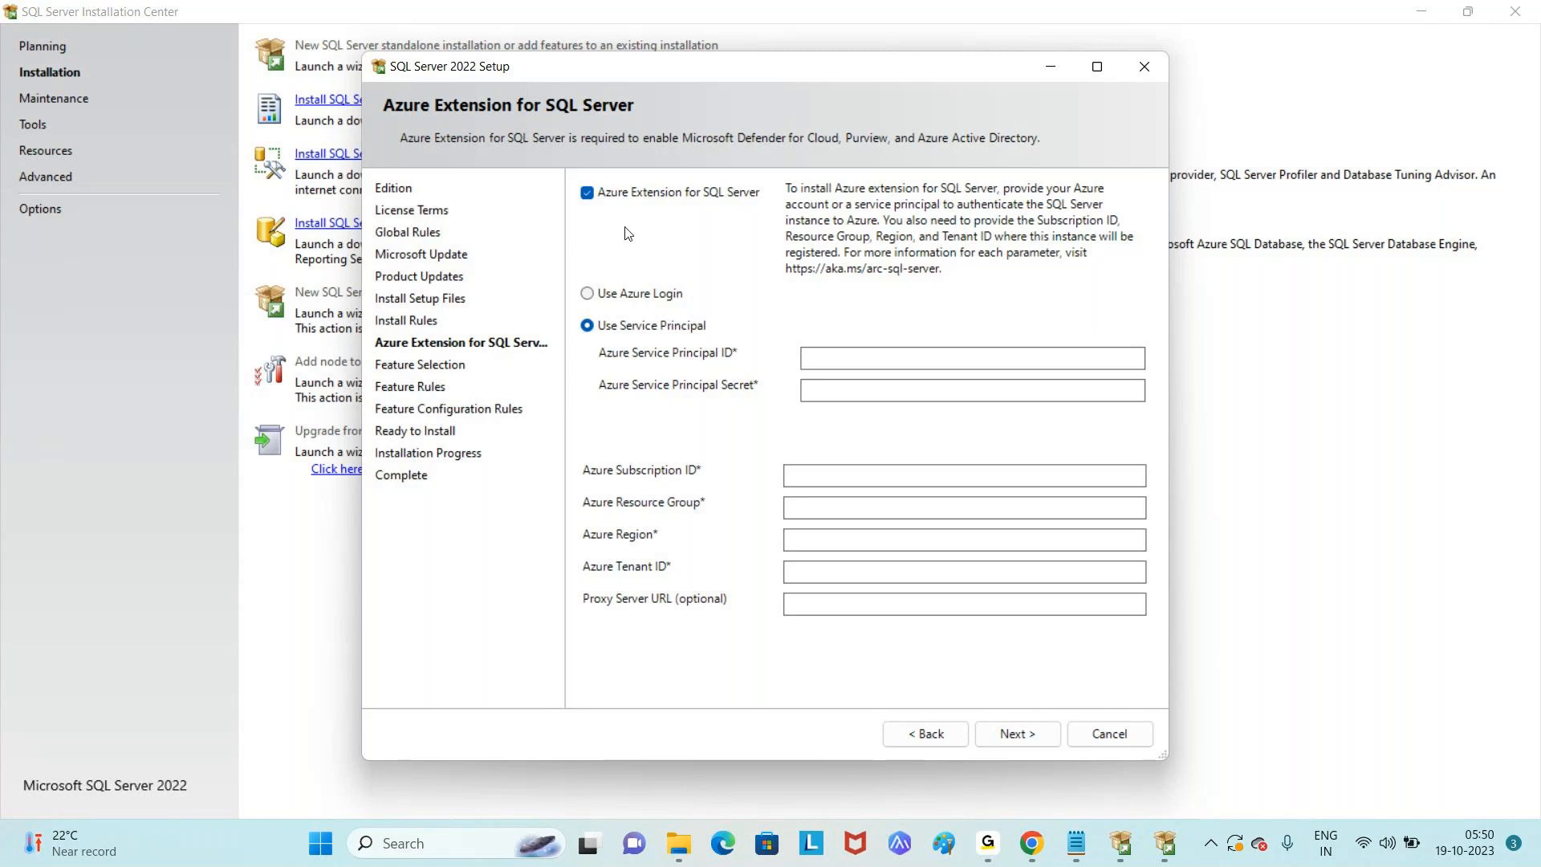
pyautogui.click(592, 197)
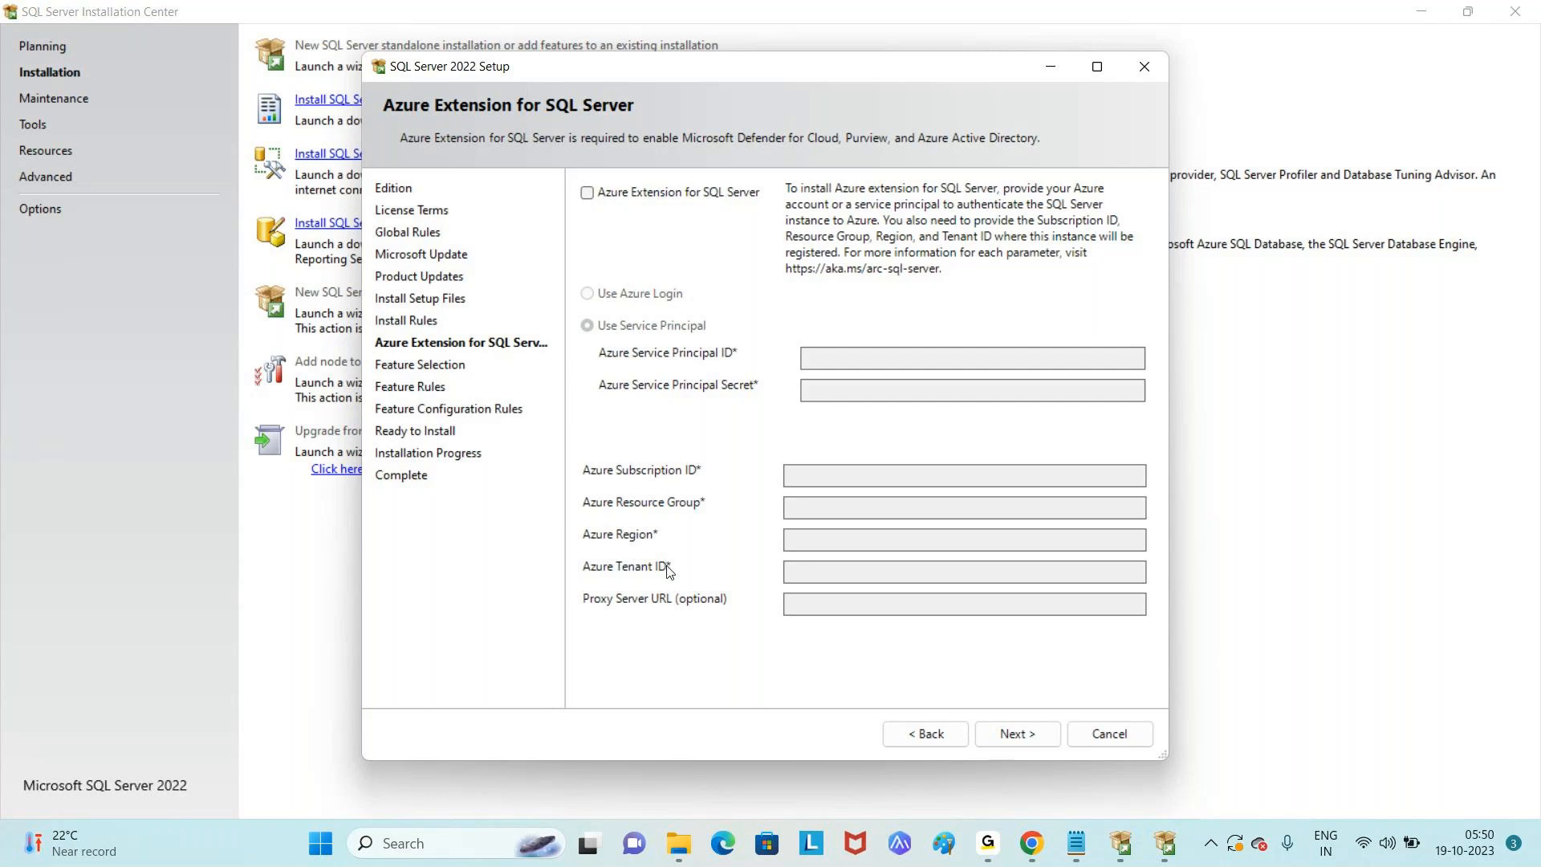
pyautogui.click(1010, 742)
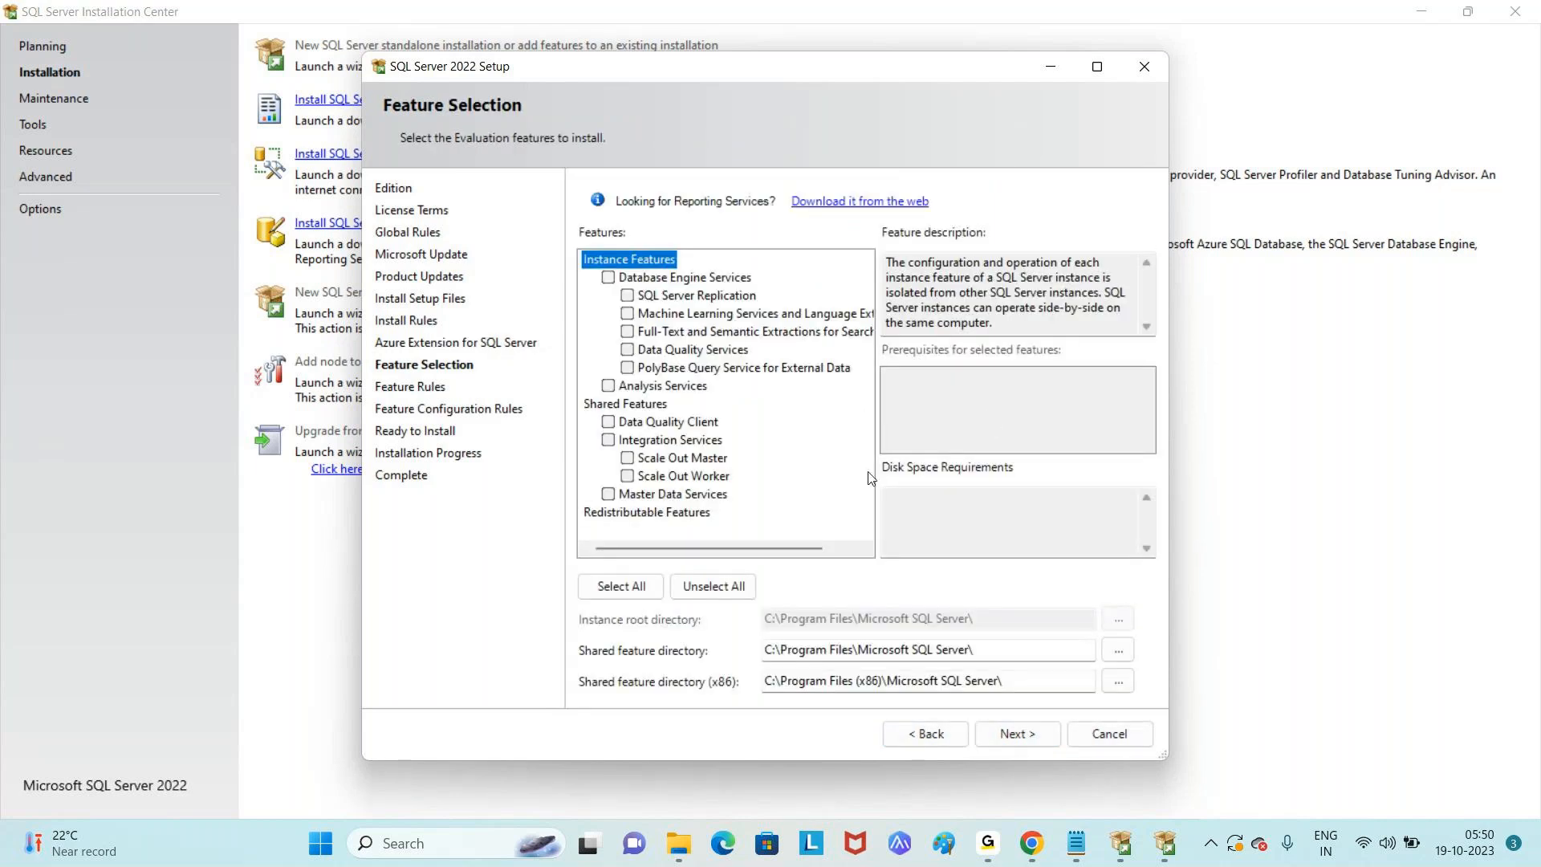
# - Select all instance and shared features (11407 MB on drive C) and continue to Instance Configuration
pyautogui.click(838, 551)
pyautogui.moveTo(838, 551); pyautogui.dragTo(696, 552)
pyautogui.click(634, 589)
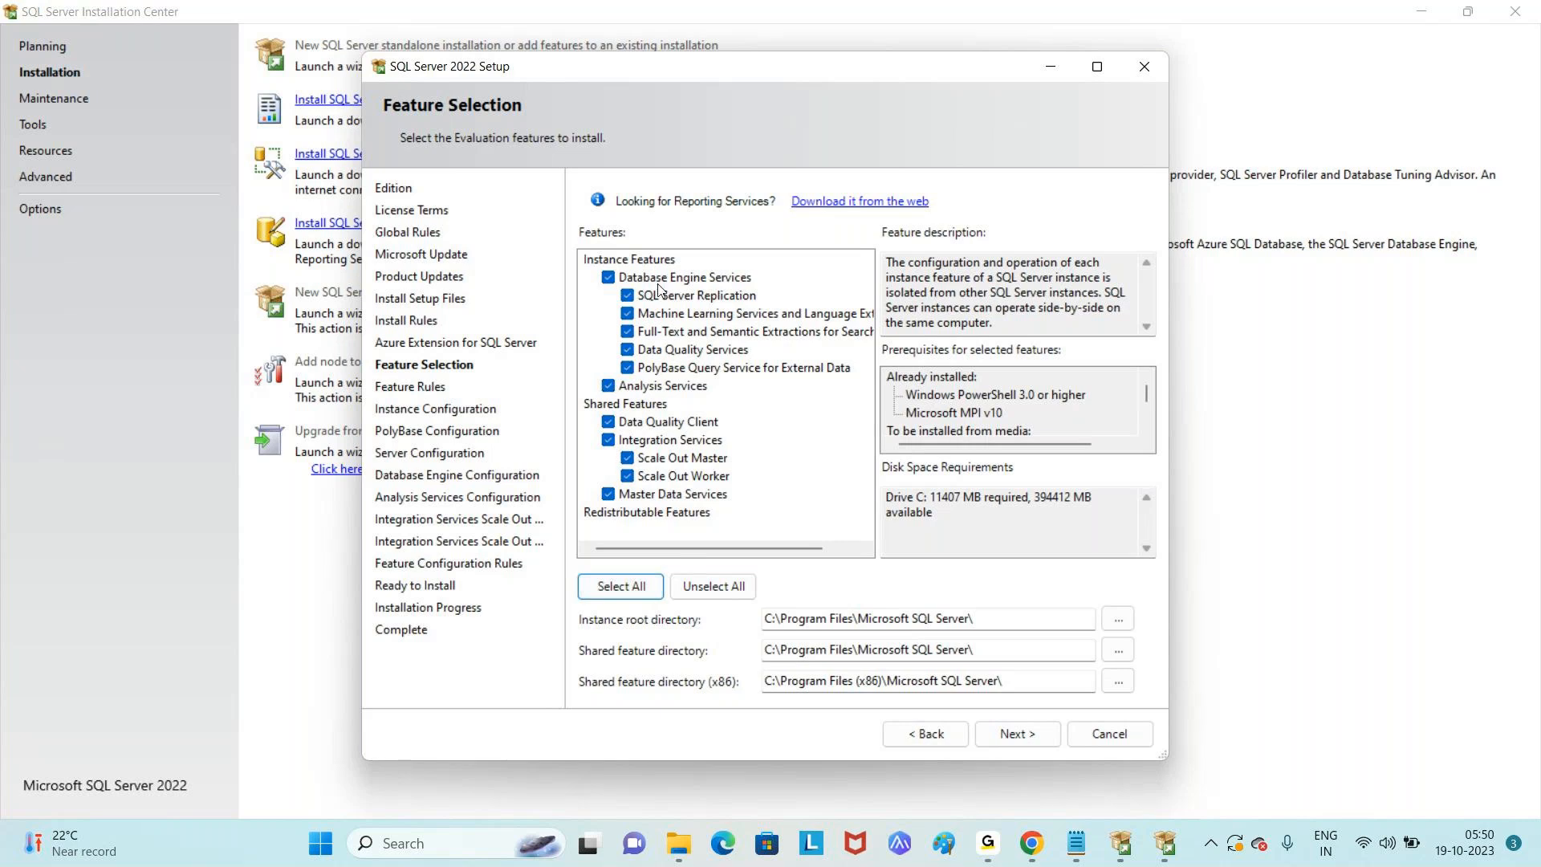
pyautogui.click(608, 440)
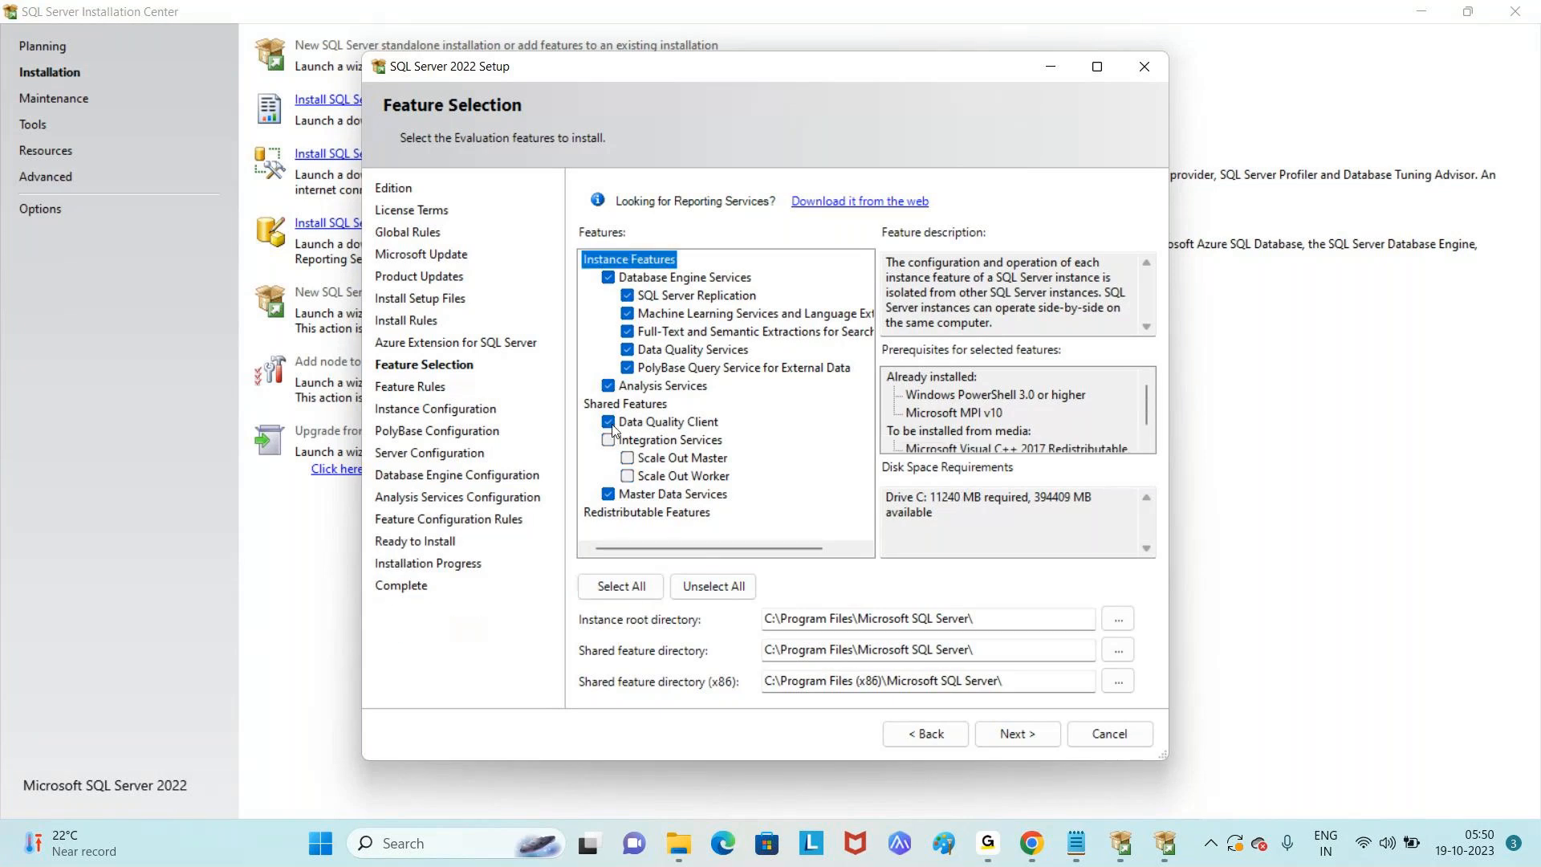
pyautogui.click(609, 422)
pyautogui.click(631, 597)
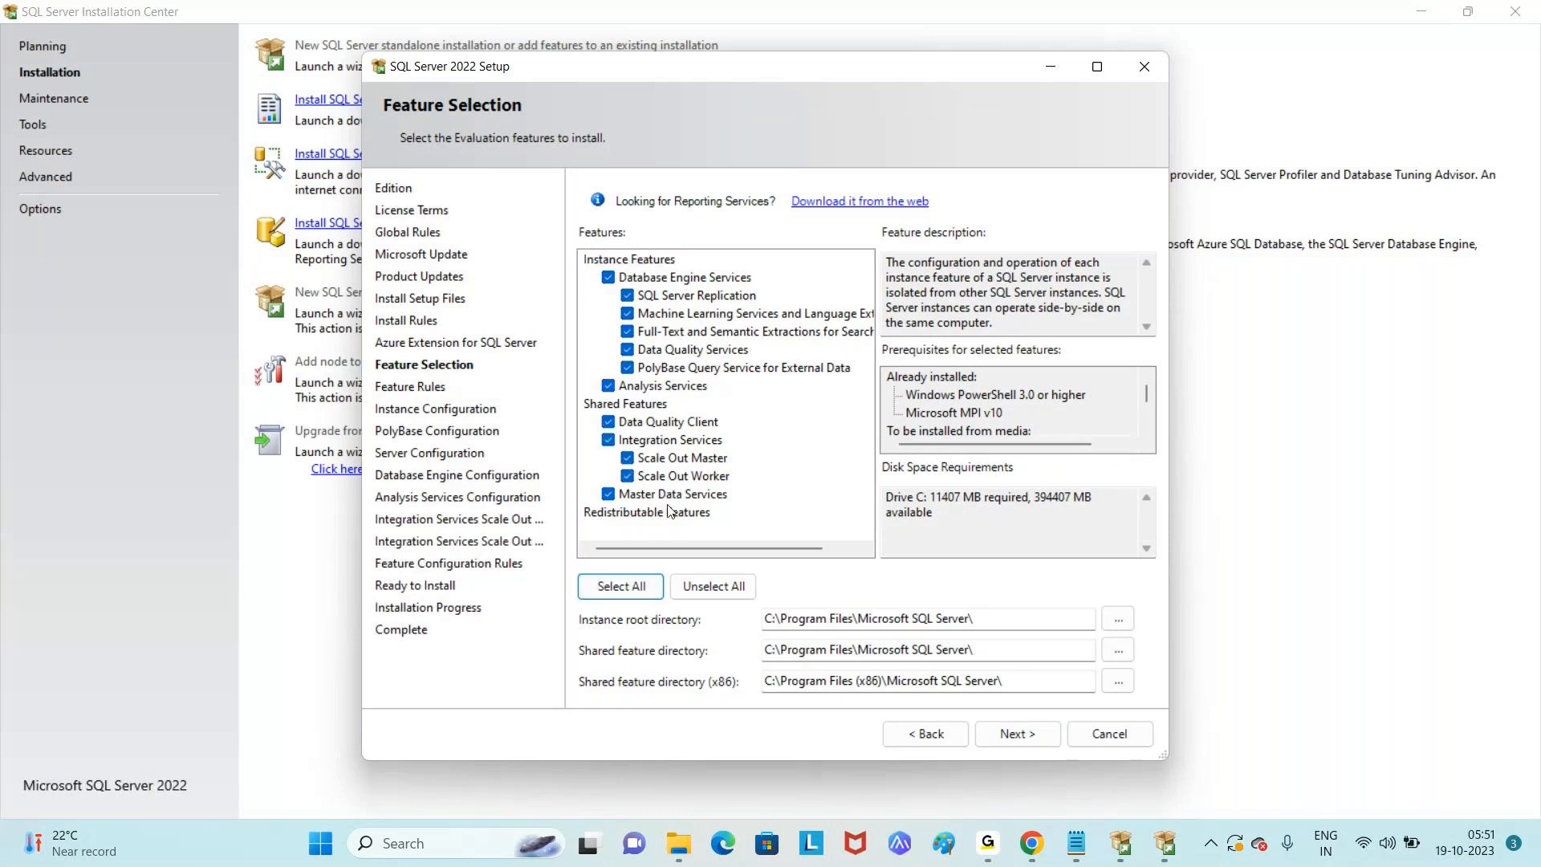
pyautogui.click(1011, 740)
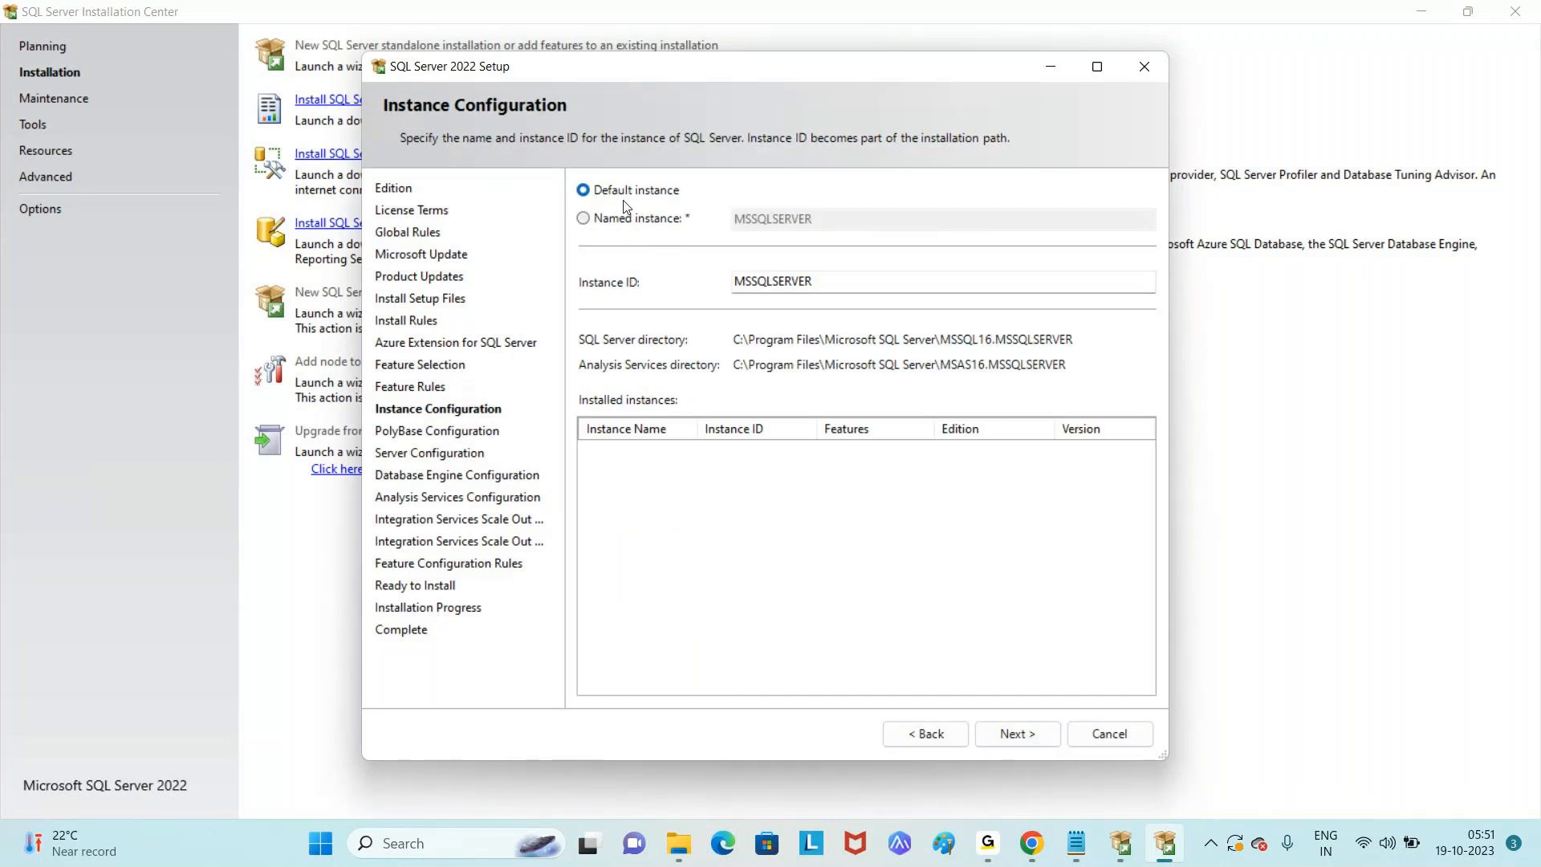
# - Retype the default instance's Instance ID as MSSQLSERVER
pyautogui.click(836, 284)
pyautogui.moveTo(836, 285); pyautogui.dragTo(730, 288)
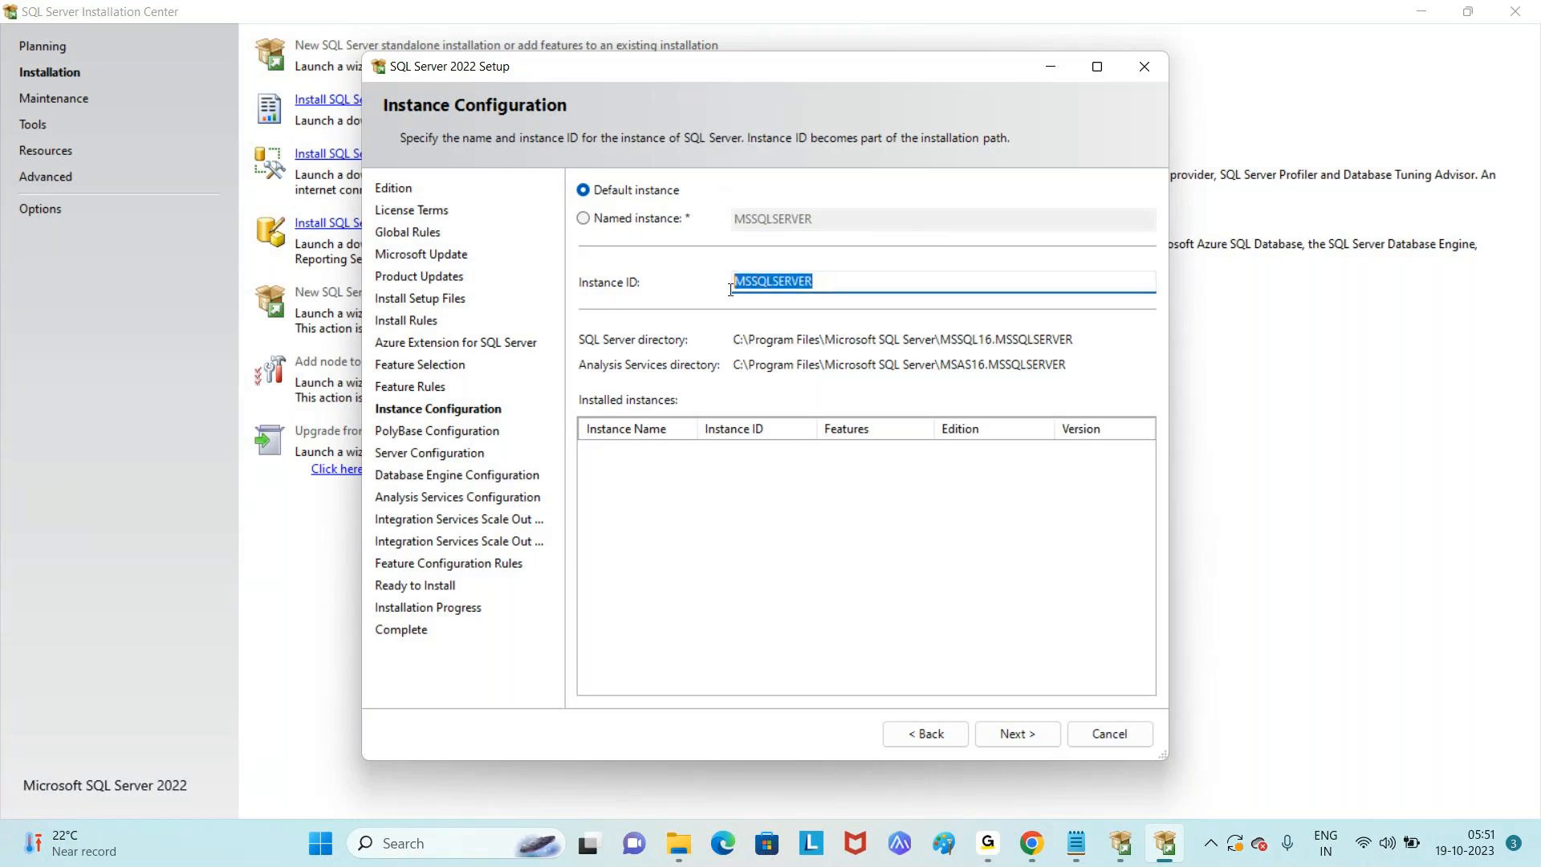
pyautogui.click(865, 286)
pyautogui.press('BackSpace')
pyautogui.press('BackSpace')
pyautogui.press('BackSpace')
pyautogui.press('BackSpace')
pyautogui.press('BackSpace')
pyautogui.press('BackSpace')
pyautogui.press('BackSpace')
pyautogui.press('BackSpace')
pyautogui.press('BackSpace')
pyautogui.press('BackSpace')
pyautogui.press('BackSpace')
pyautogui.write('MSSQLSe')
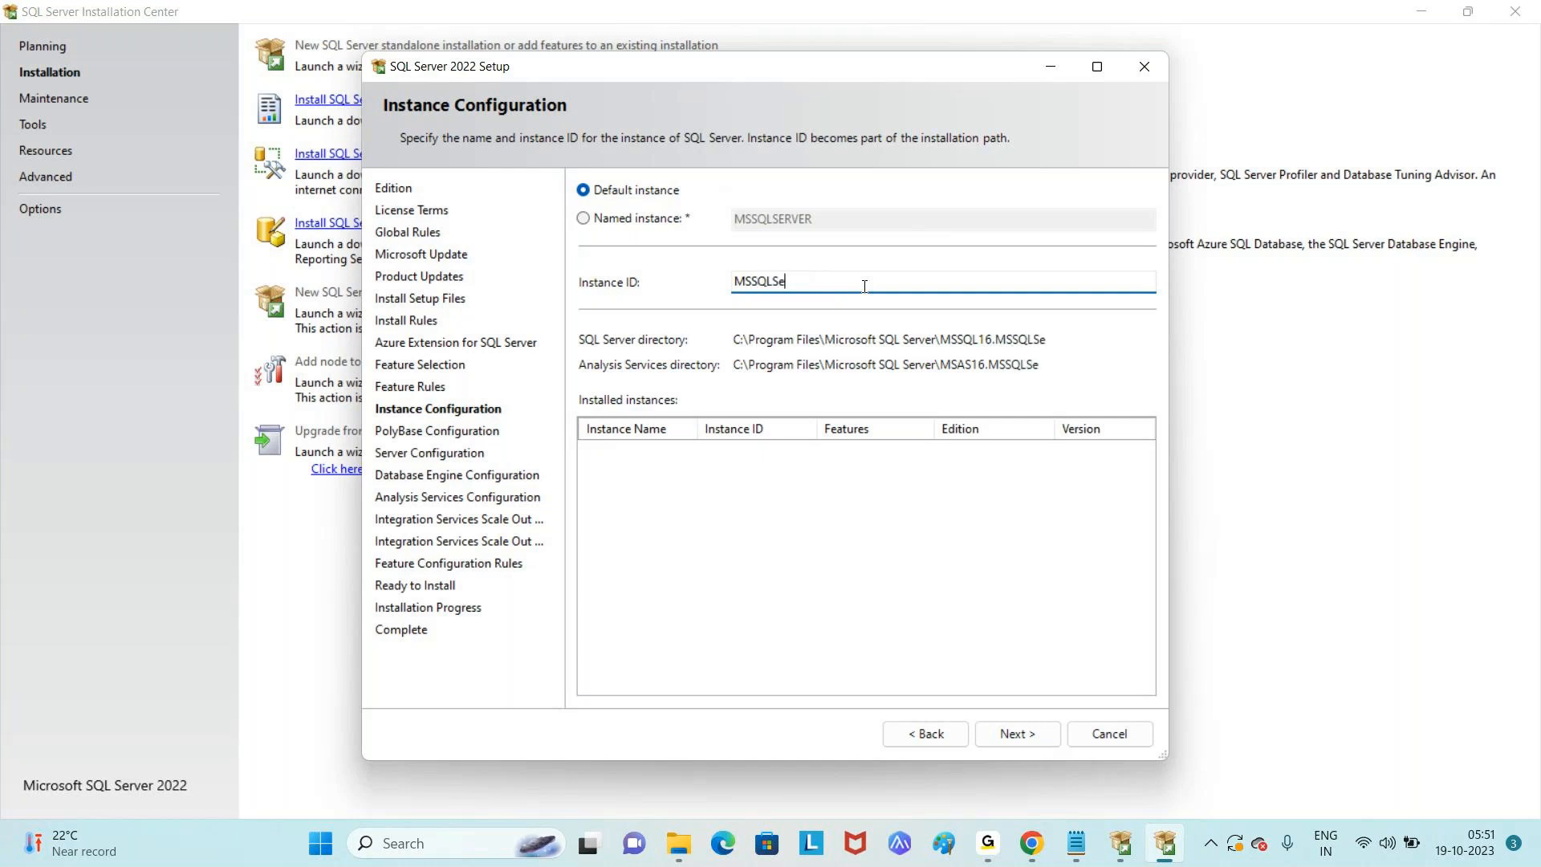
pyautogui.press('BackSpace')
pyautogui.write('ERVER')
pyautogui.click(1011, 733)
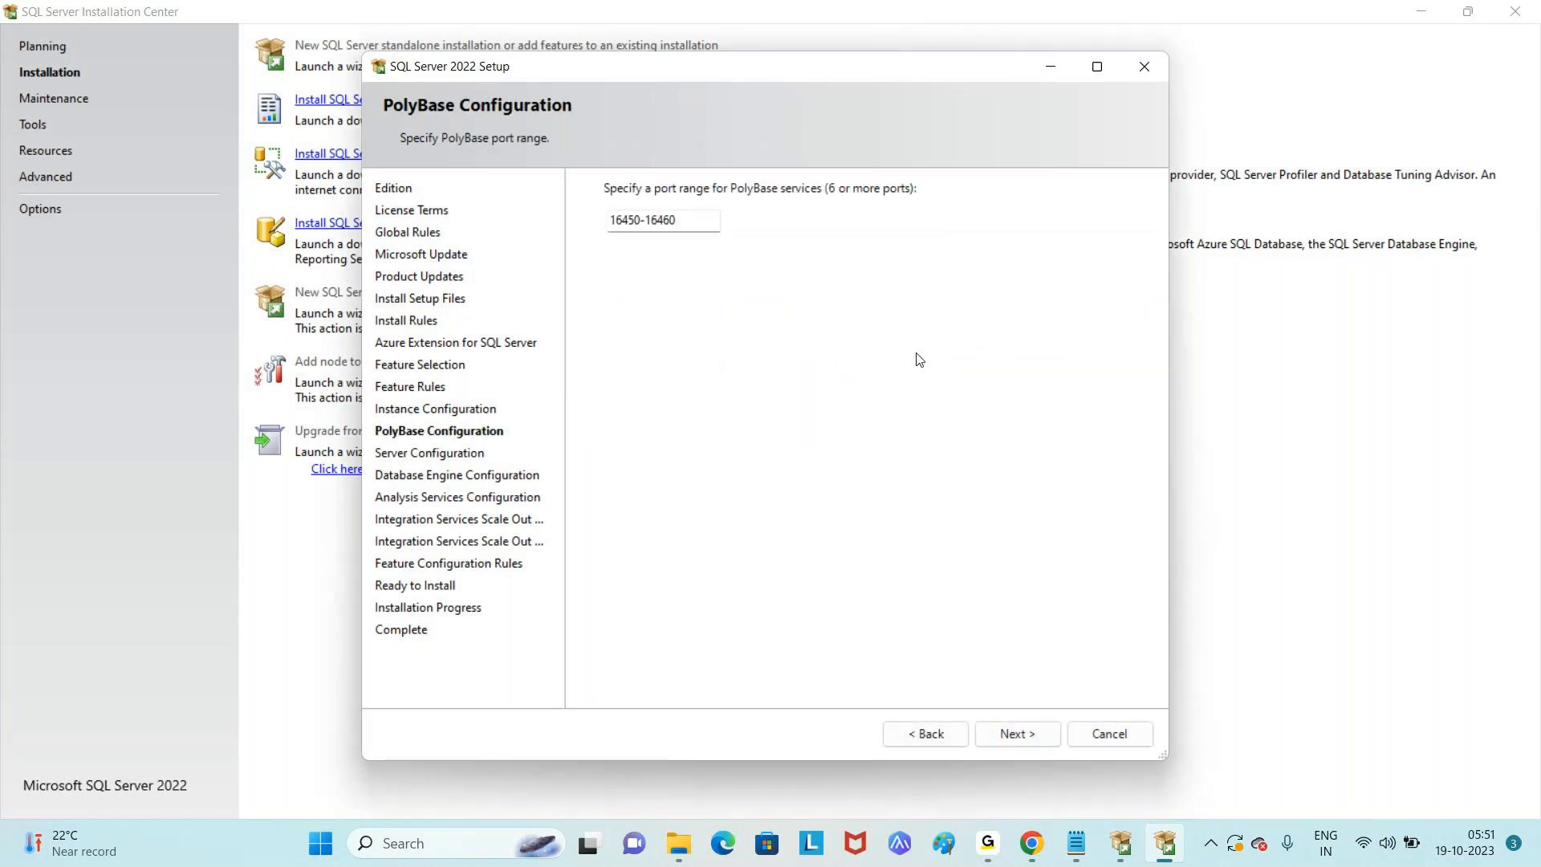
pyautogui.click(700, 220)
pyautogui.moveTo(689, 222); pyautogui.dragTo(602, 241)
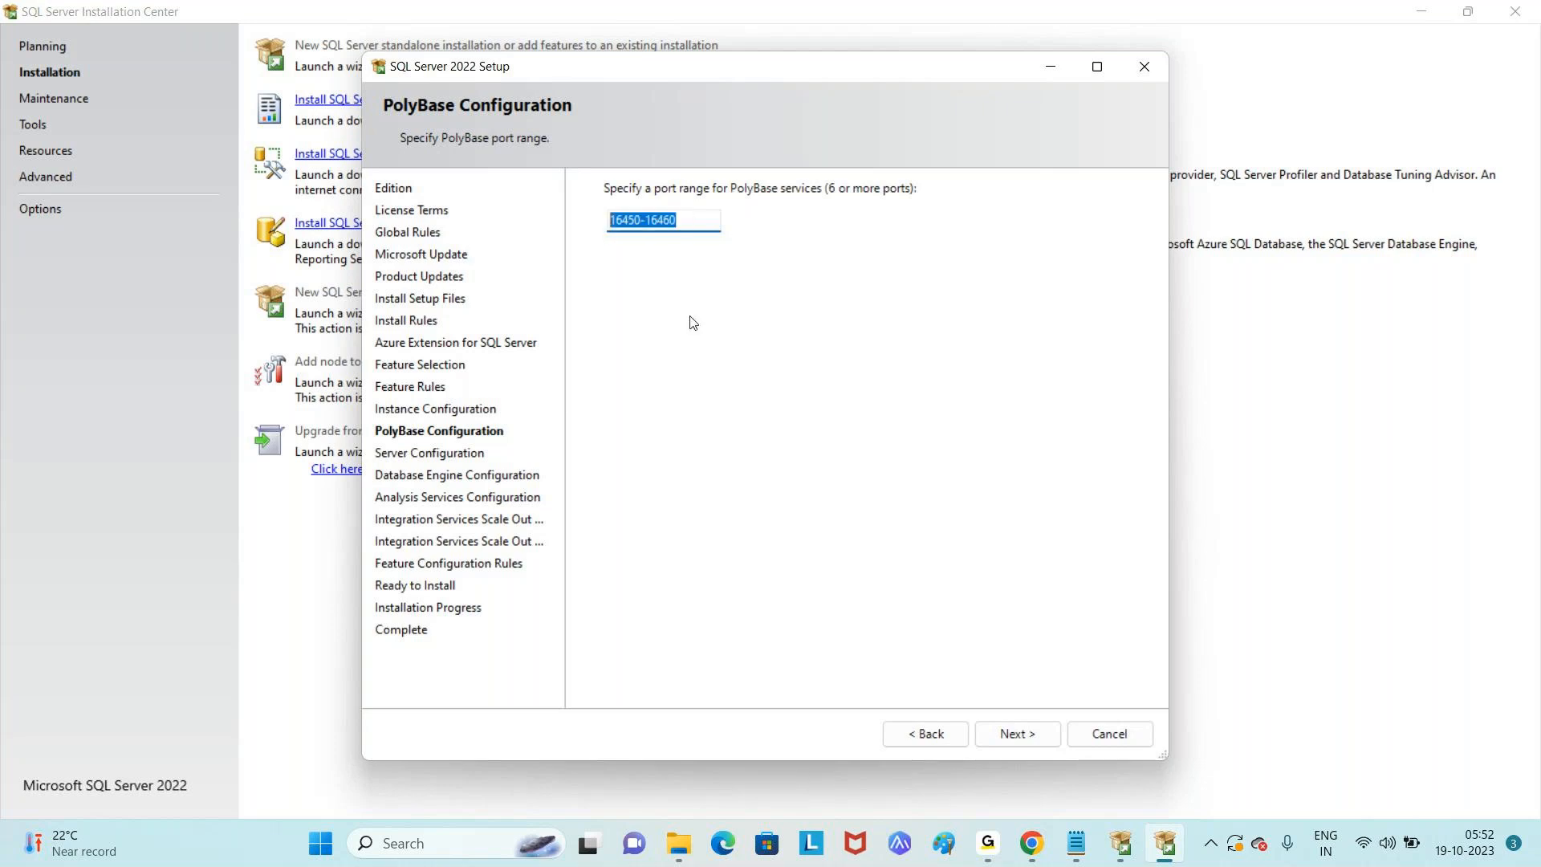
pyautogui.click(1019, 734)
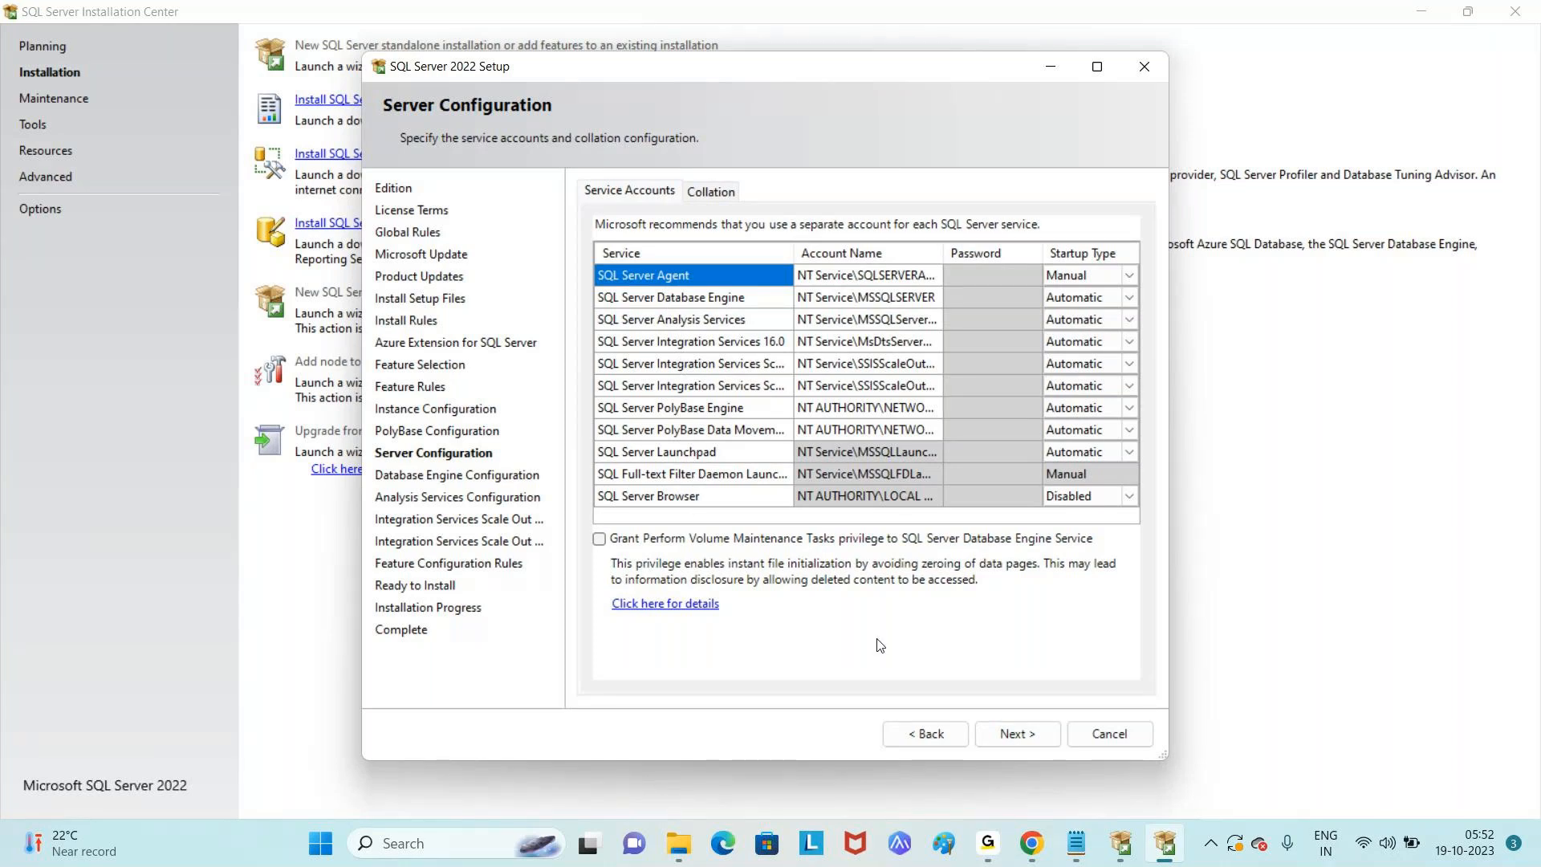
# - Move on to Database Engine Configuration and choose Mixed Mode authentication
pyautogui.click(1022, 732)
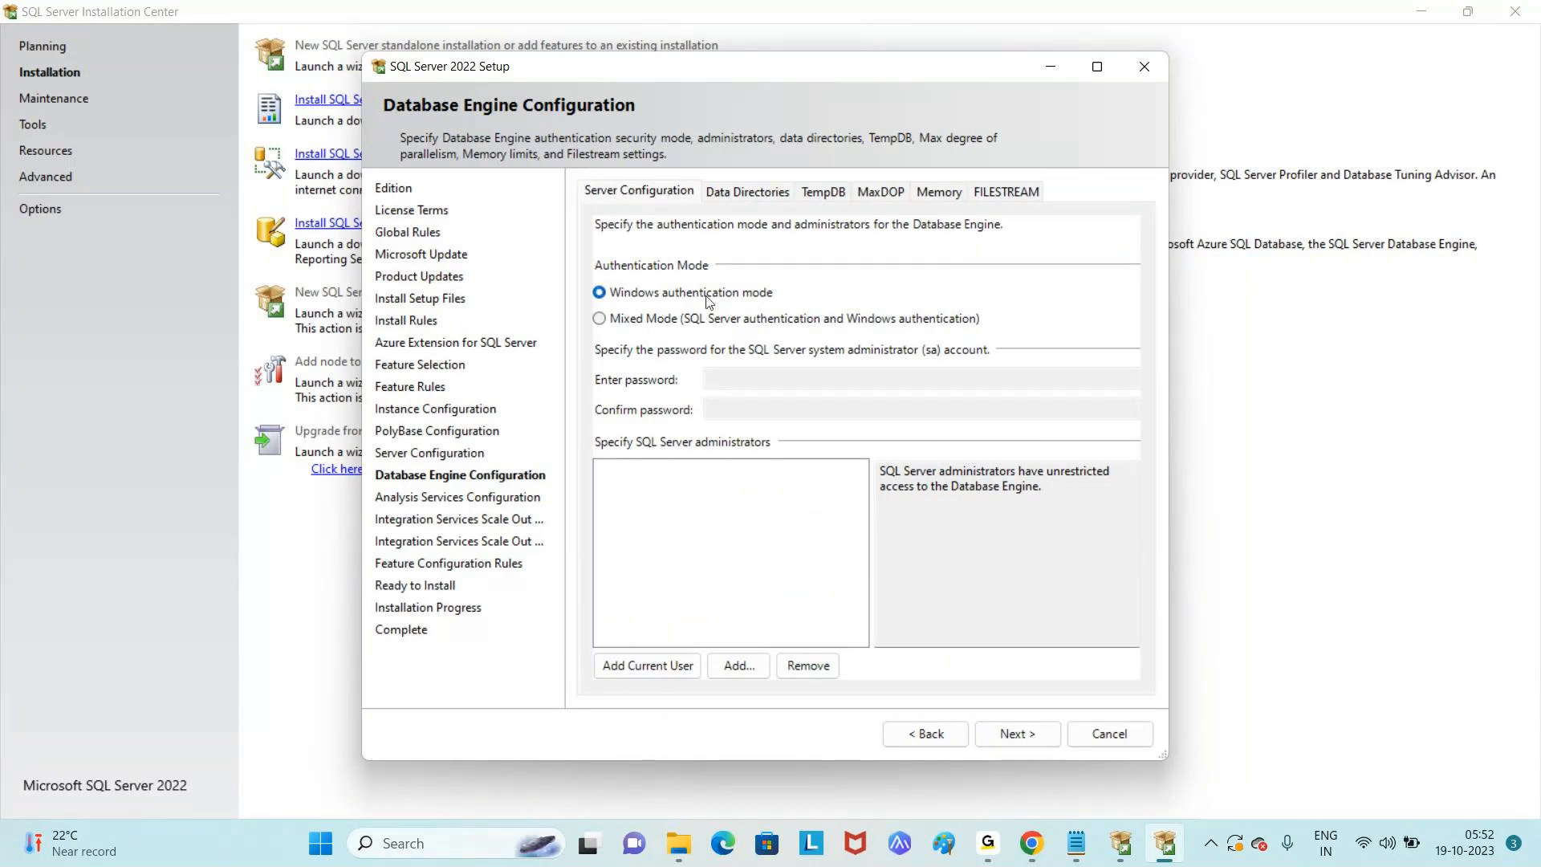
pyautogui.click(600, 320)
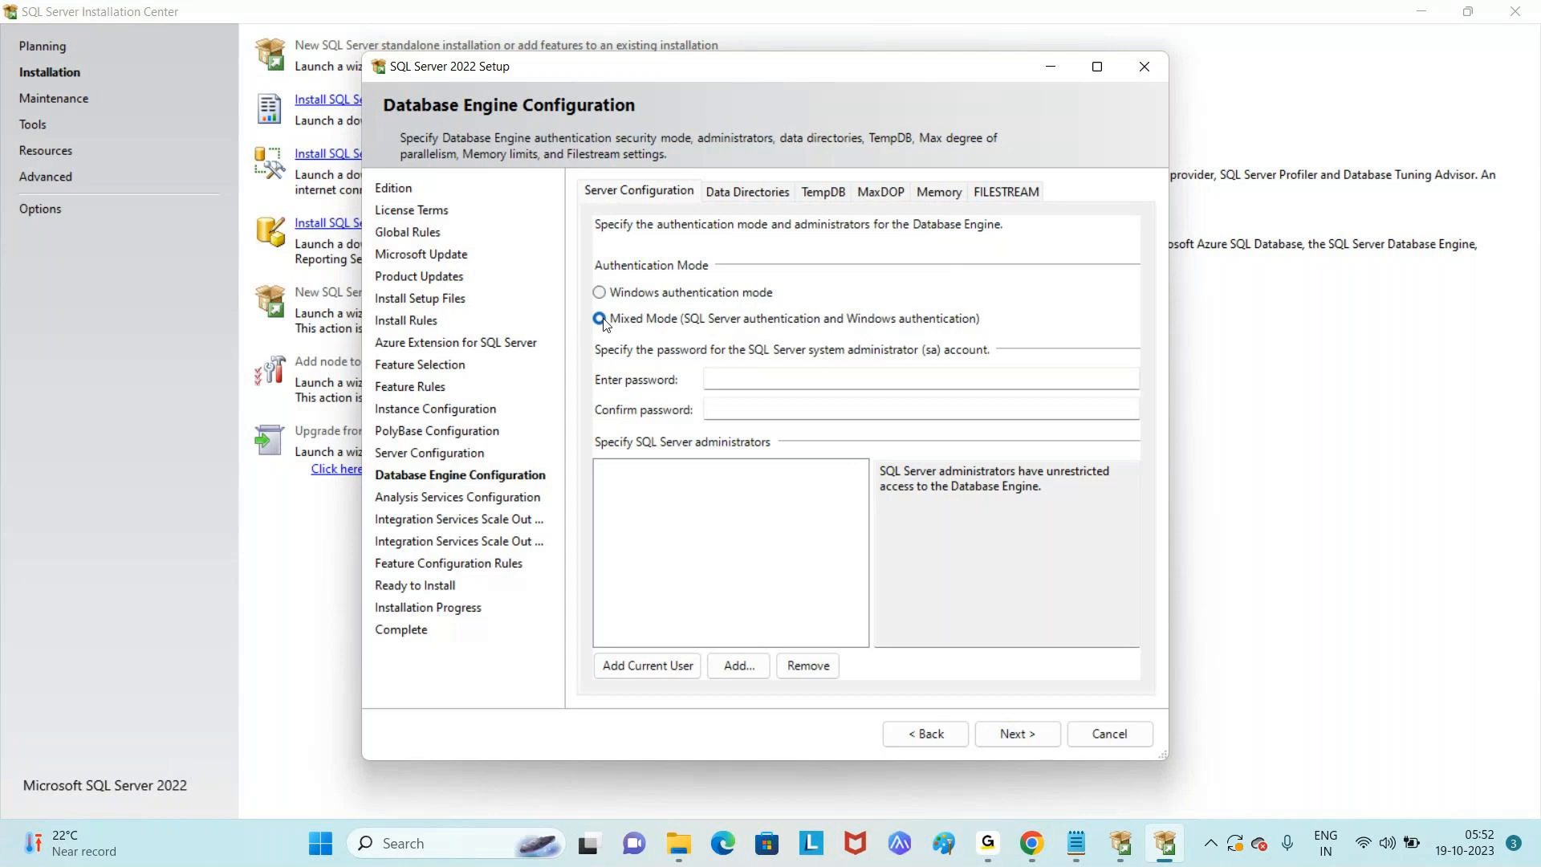
pyautogui.click(630, 289)
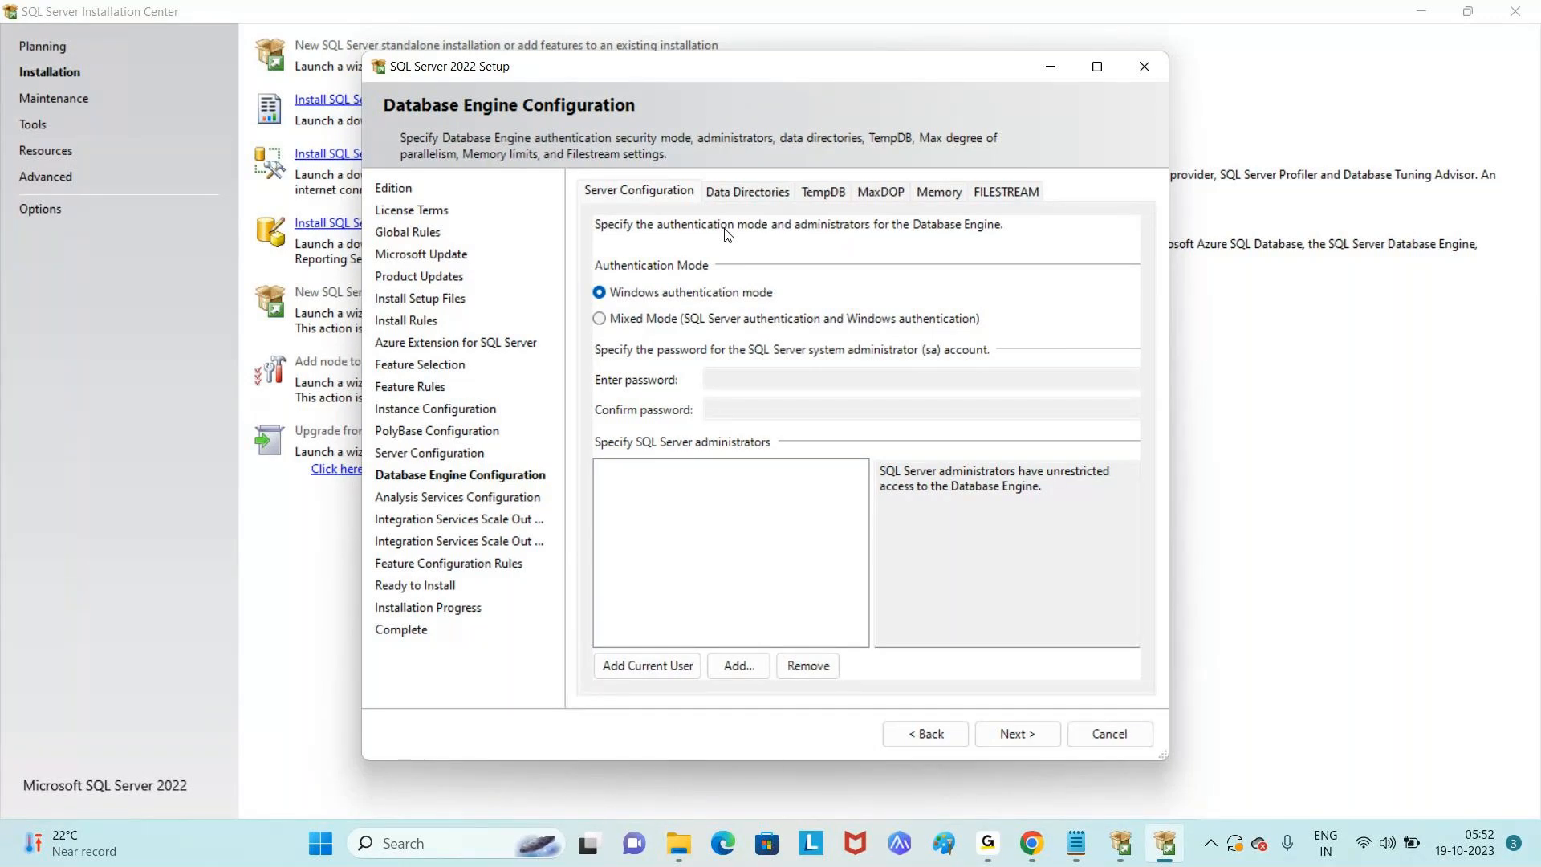
pyautogui.click(692, 319)
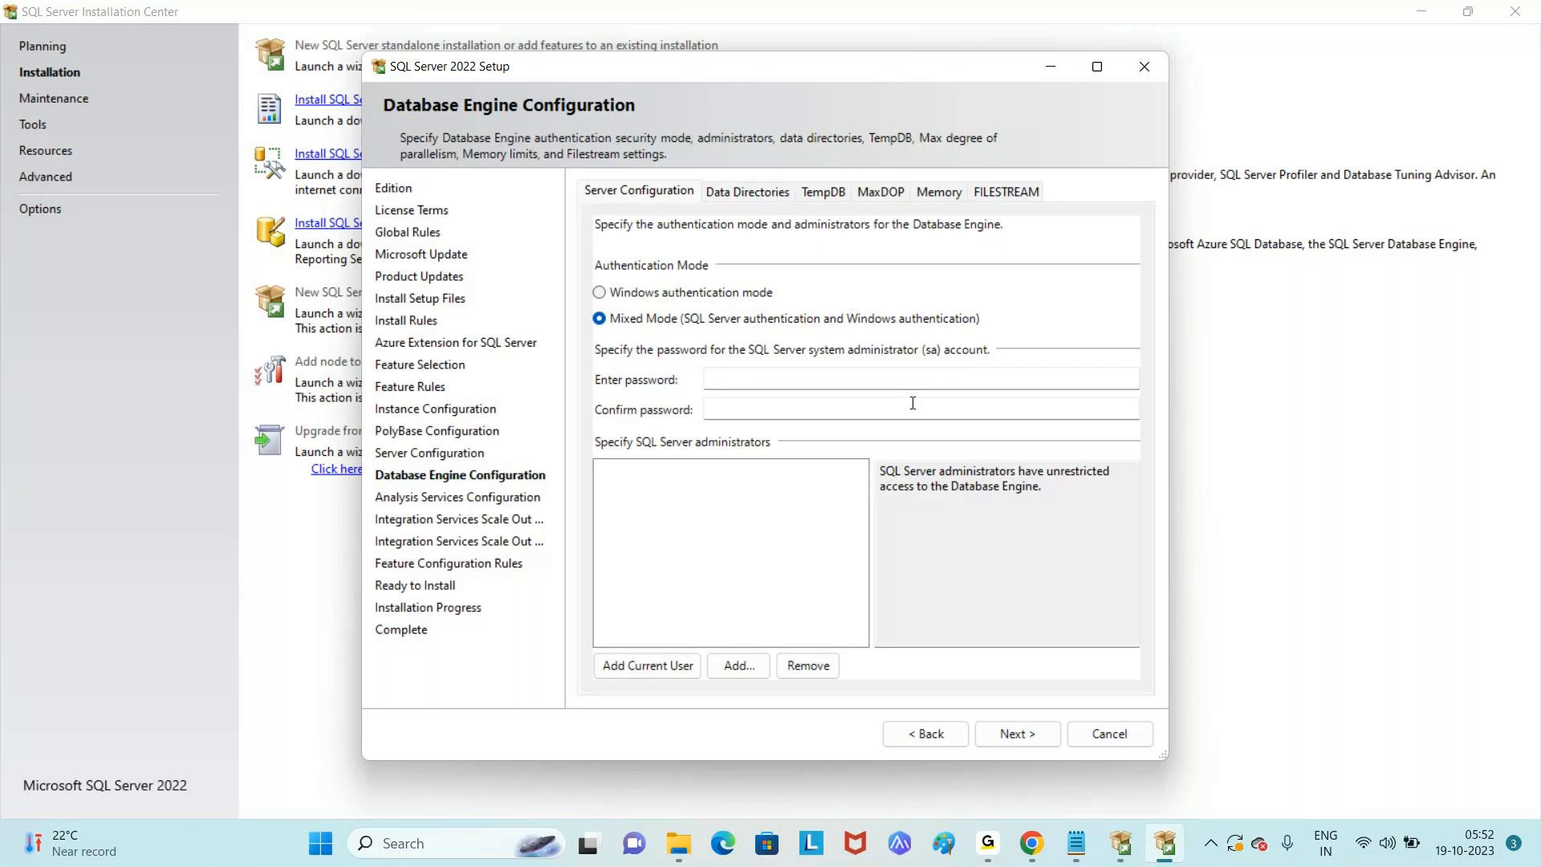
# - Enter and confirm the sa password, then add the current Windows user as administrator
pyautogui.click(917, 385)
pyautogui.write('••')
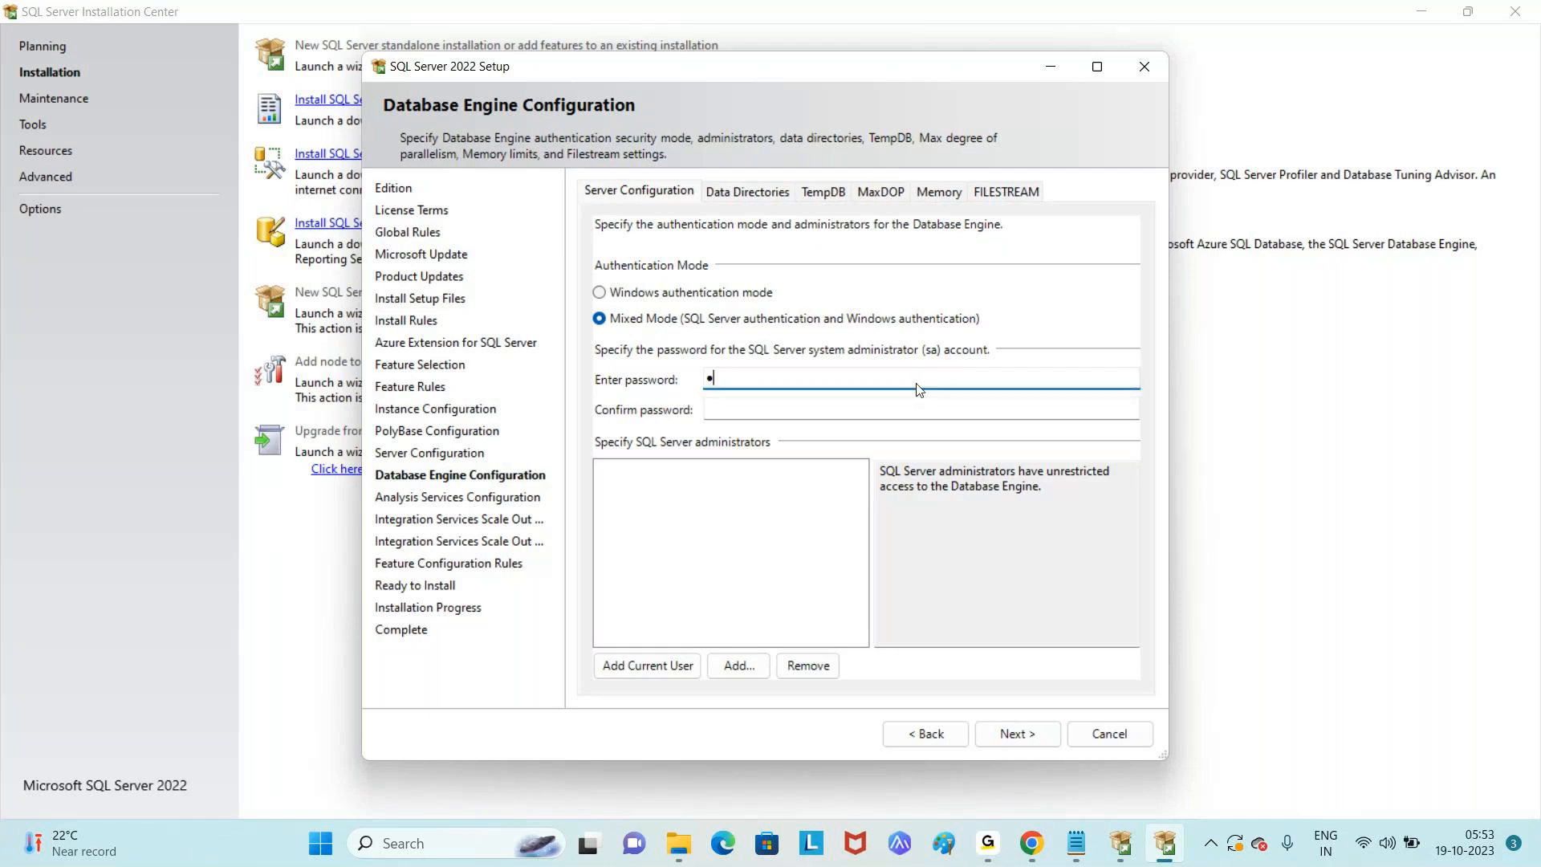
pyautogui.write('•••••••••')
pyautogui.press('Tab')
pyautogui.write('•••')
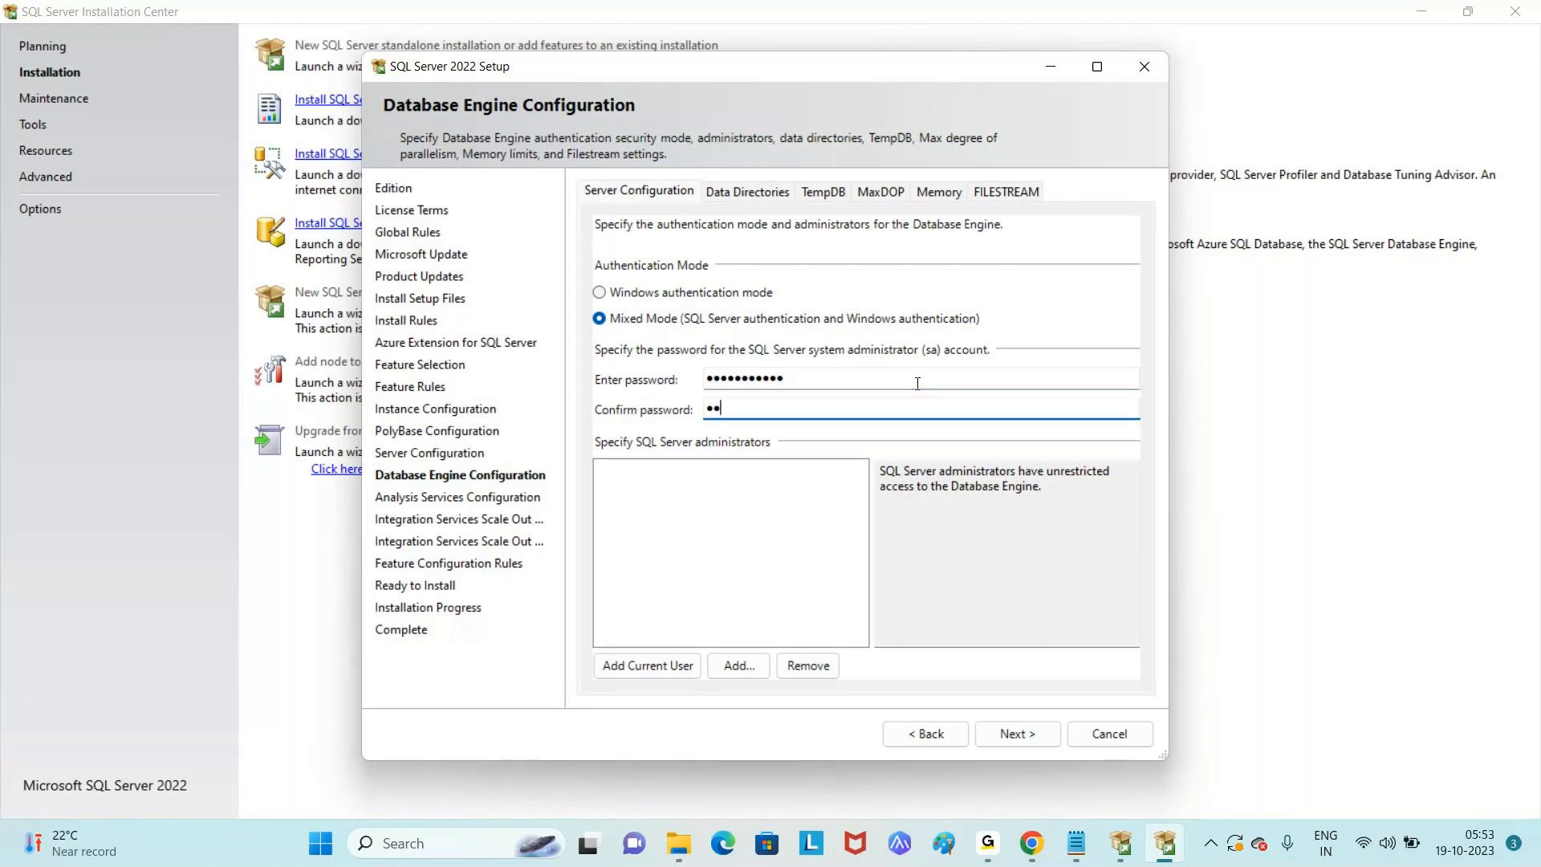
pyautogui.write('••••••••')
pyautogui.click(694, 671)
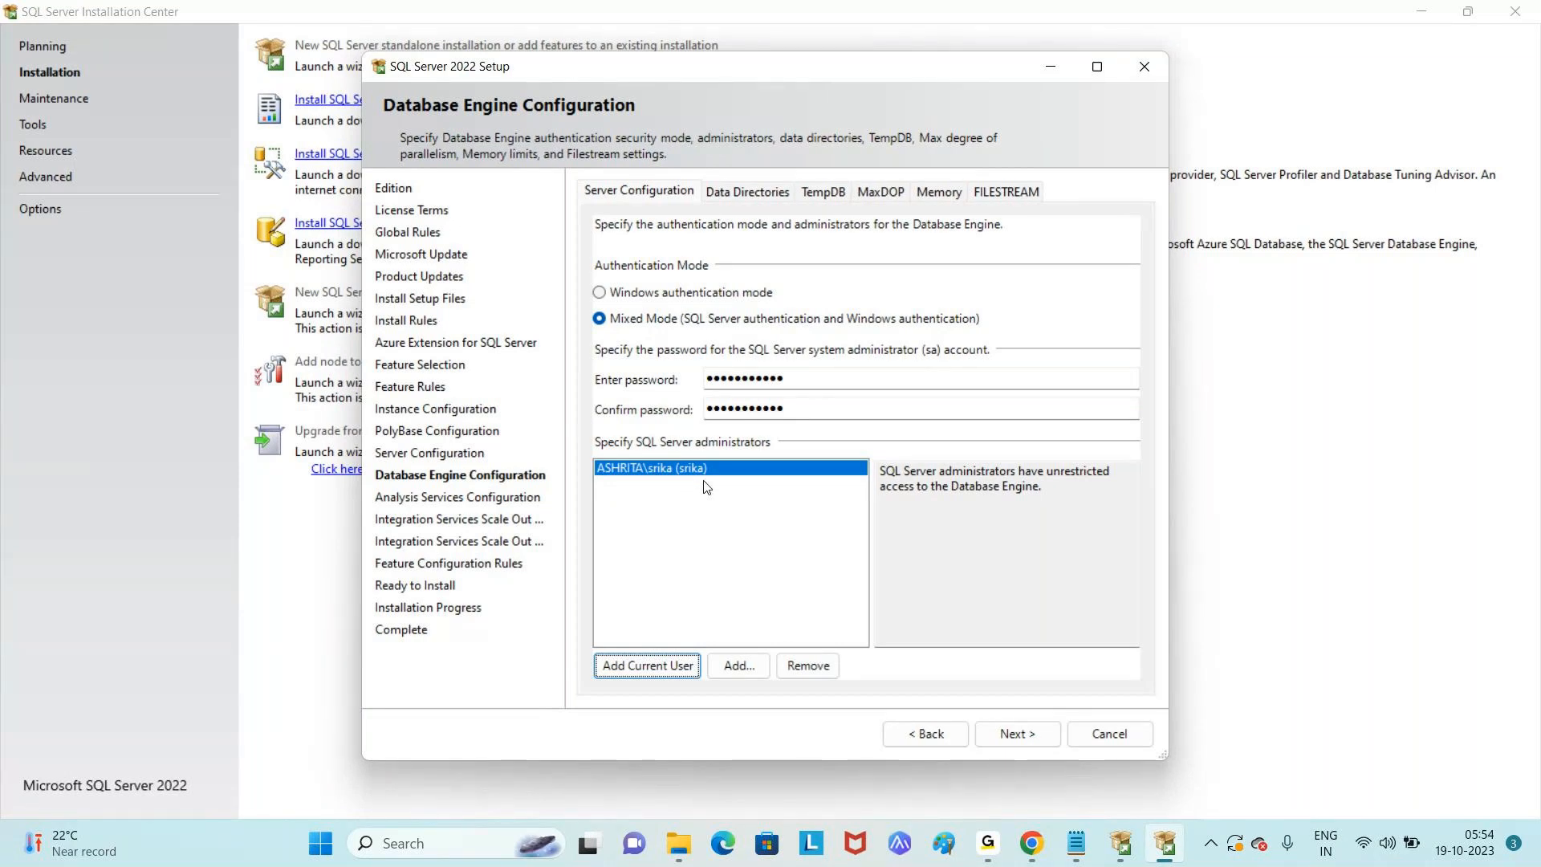
# - Keep Analysis Services in Tabular Mode and add the current user as its administrator
pyautogui.click(1024, 740)
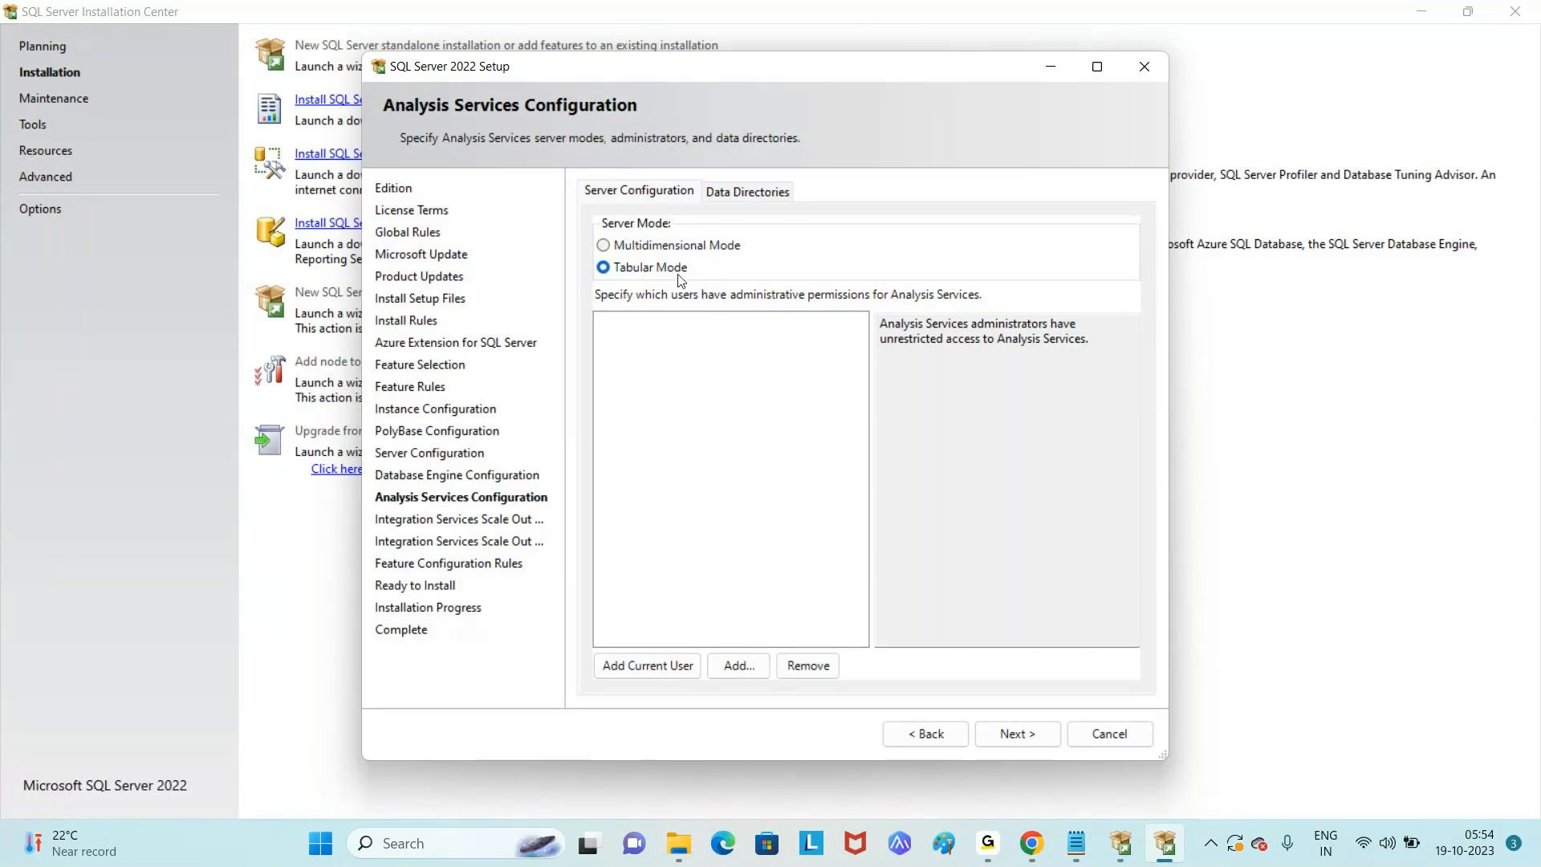
pyautogui.click(658, 663)
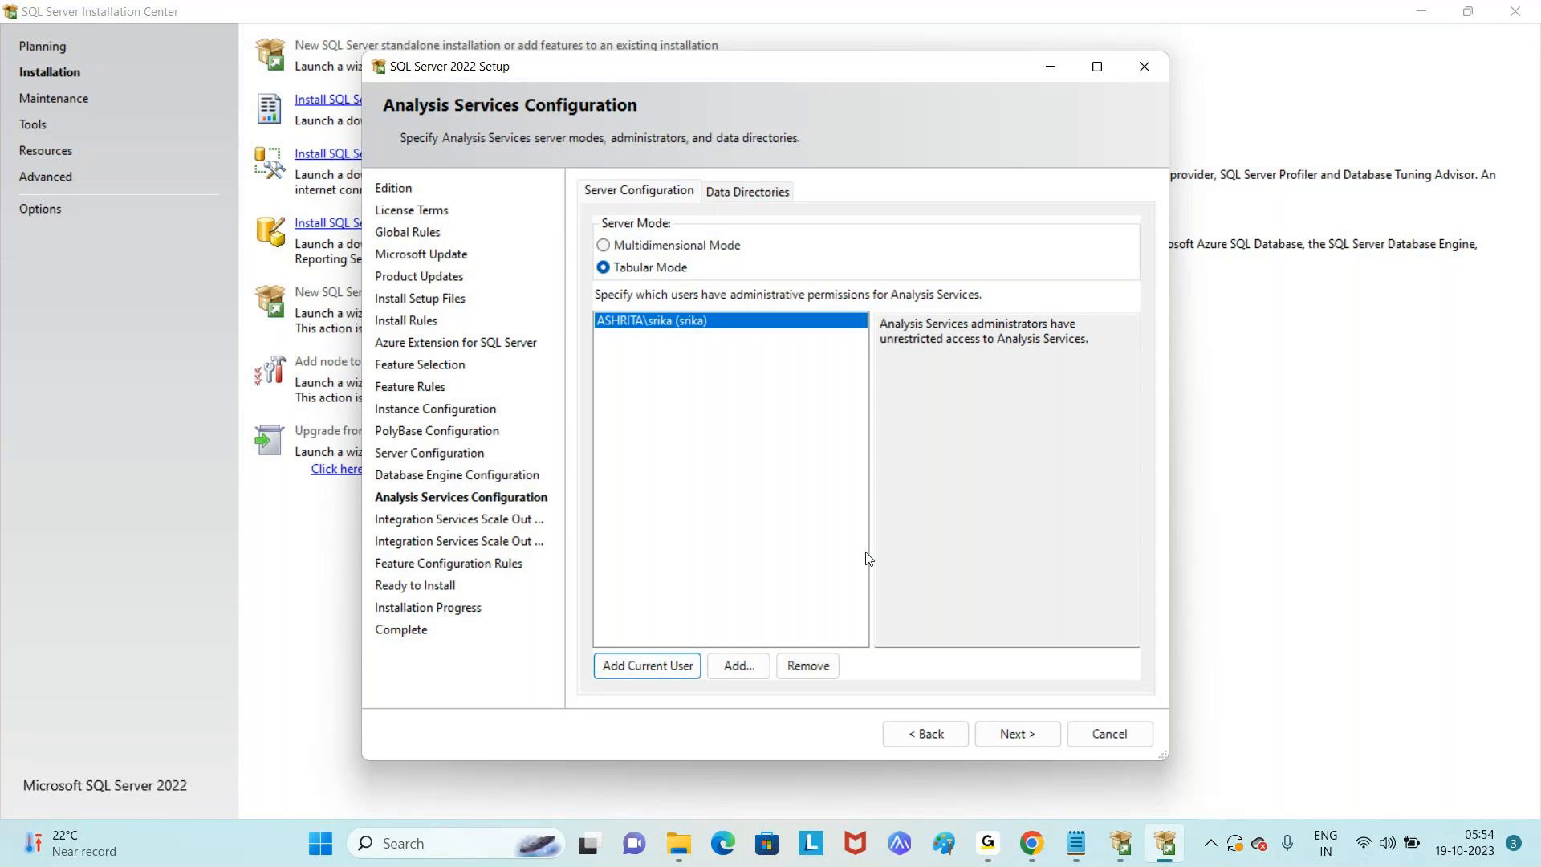
pyautogui.click(1026, 743)
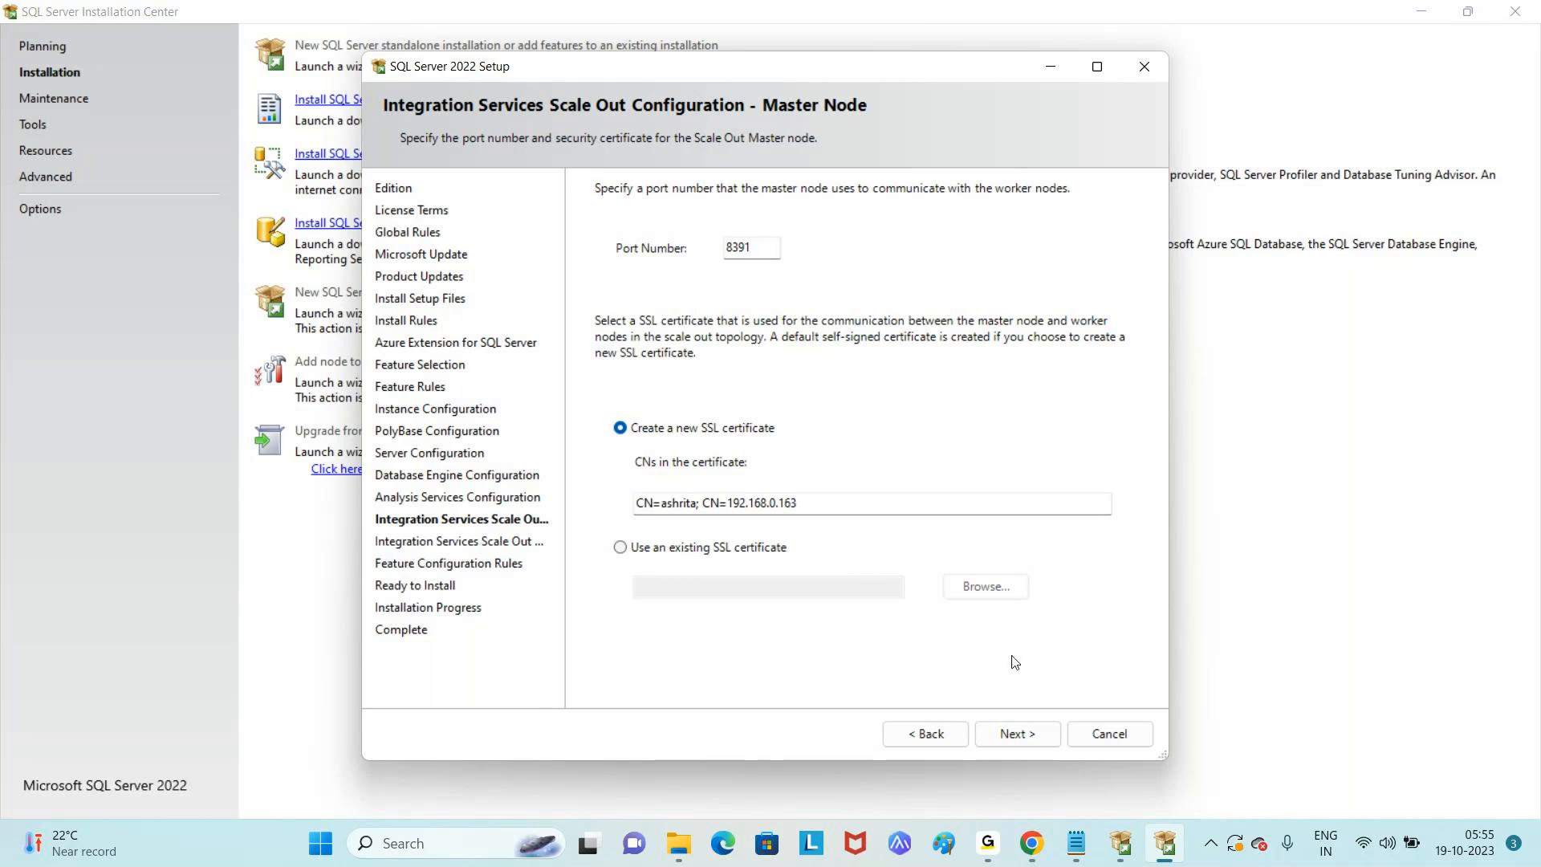
# - Accept the Scale Out master and worker node defaults, then review the Ready to Install summary
pyautogui.click(1017, 735)
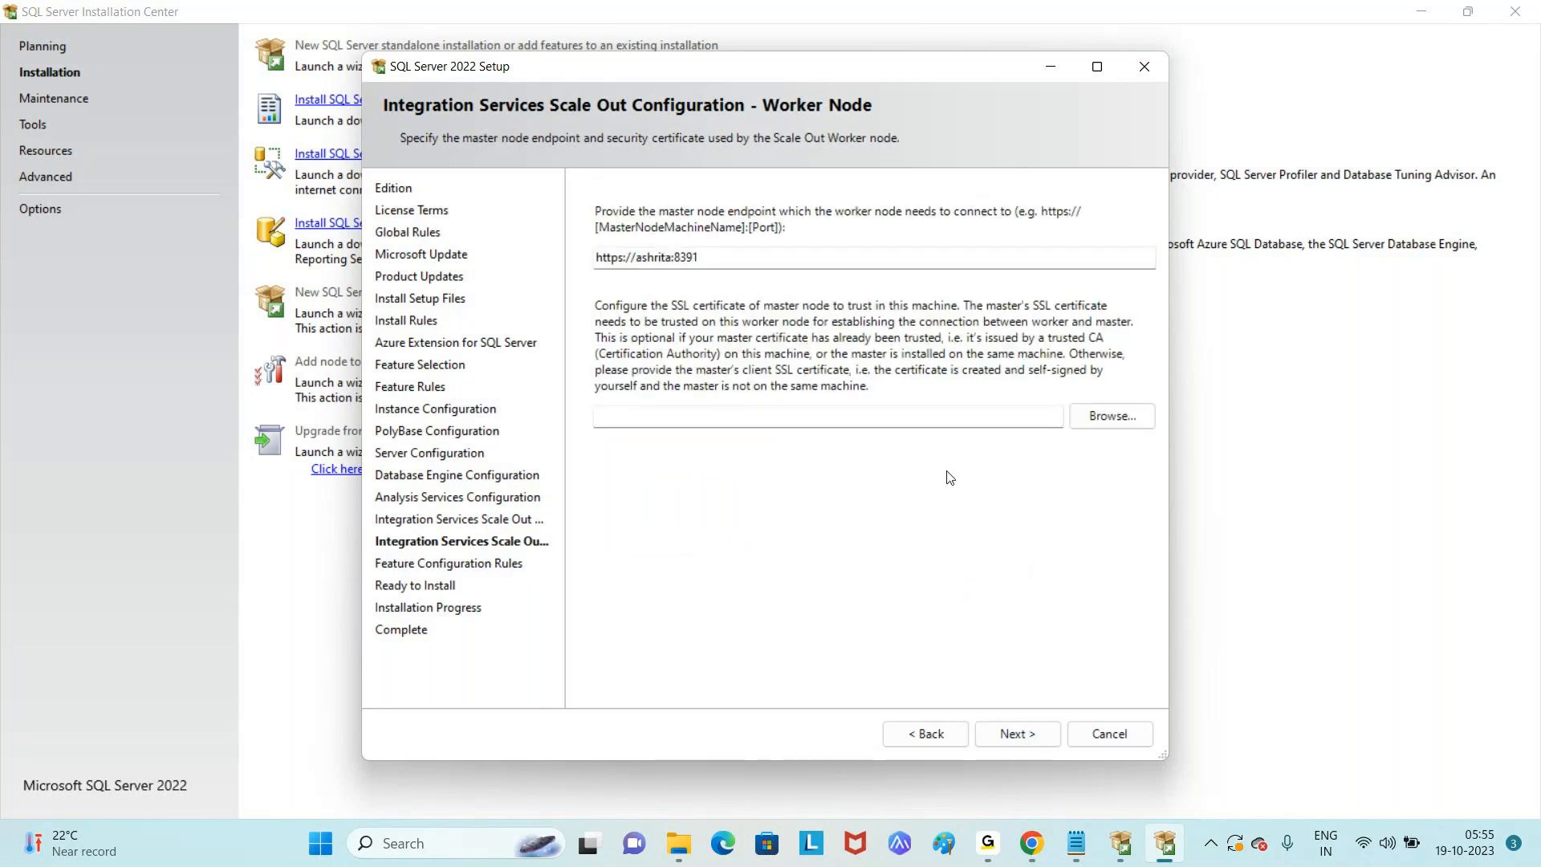
pyautogui.click(1018, 726)
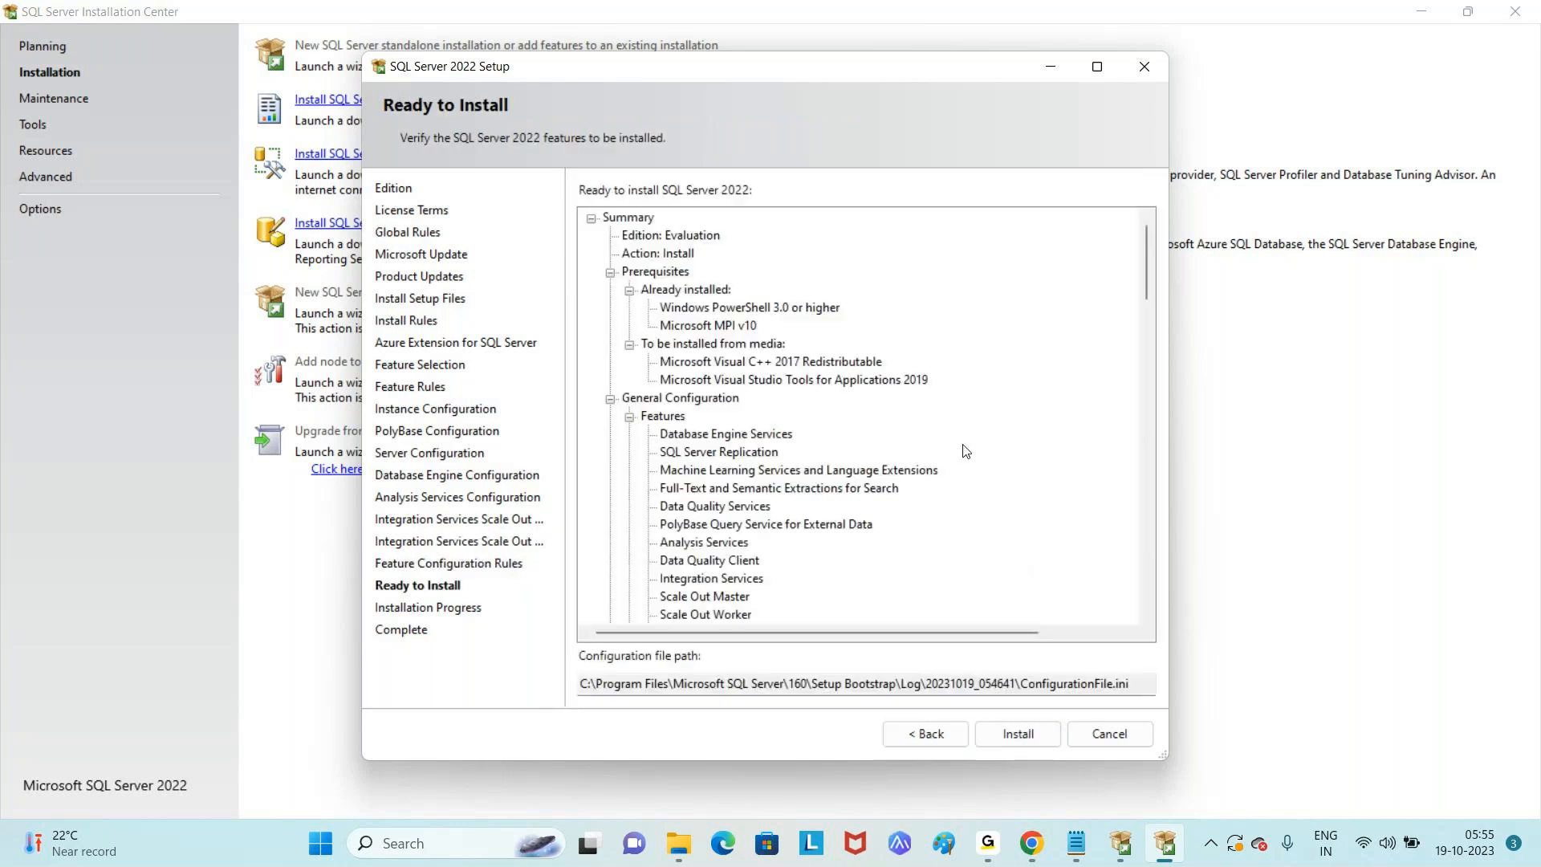
pyautogui.click(1146, 459)
pyautogui.click(1148, 461)
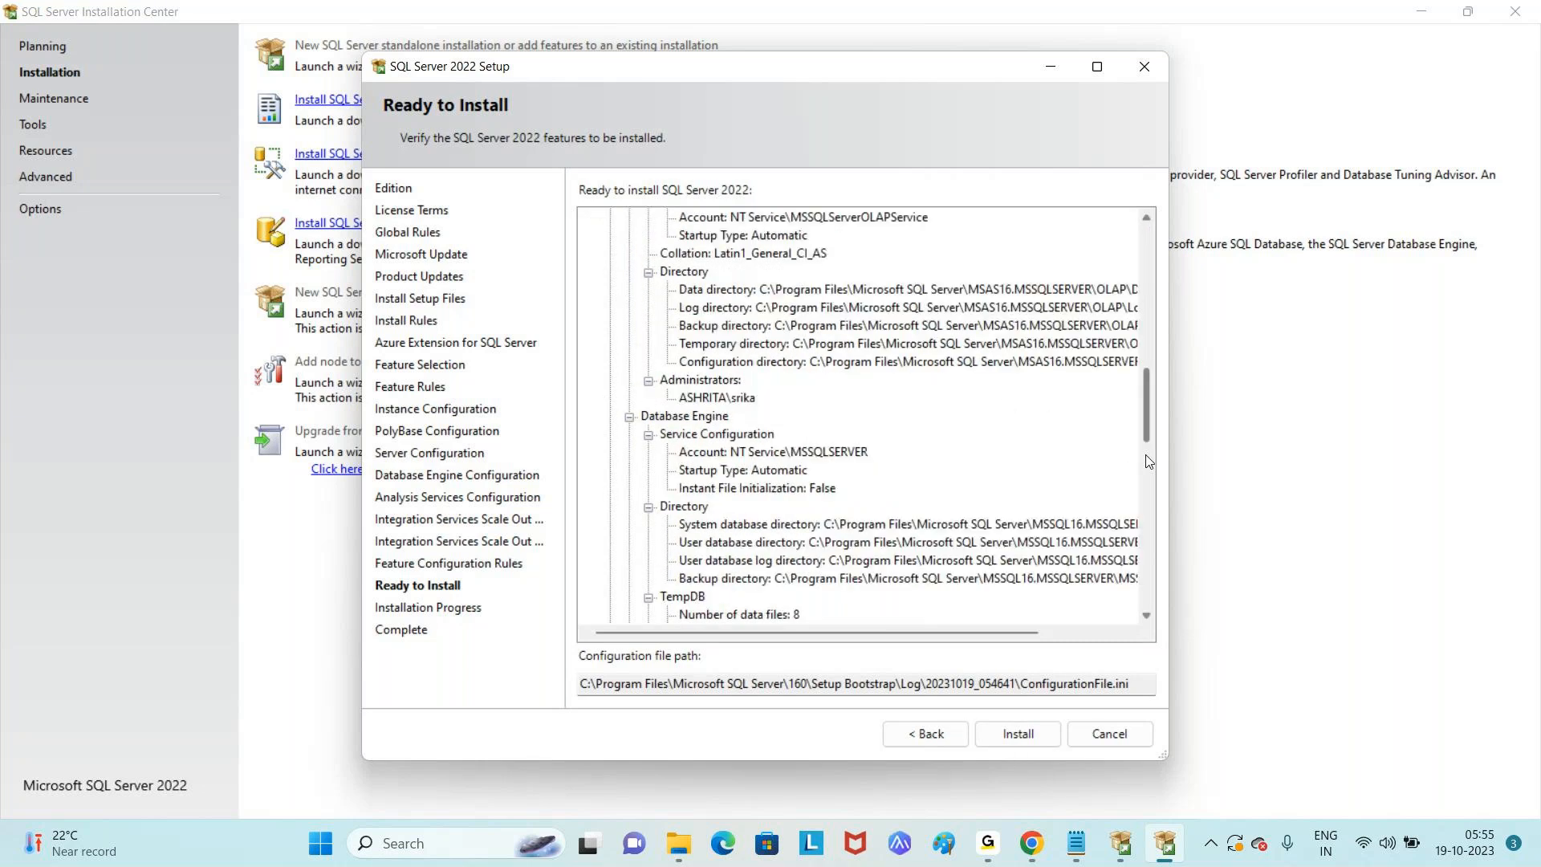
pyautogui.click(1150, 496)
pyautogui.click(1153, 598)
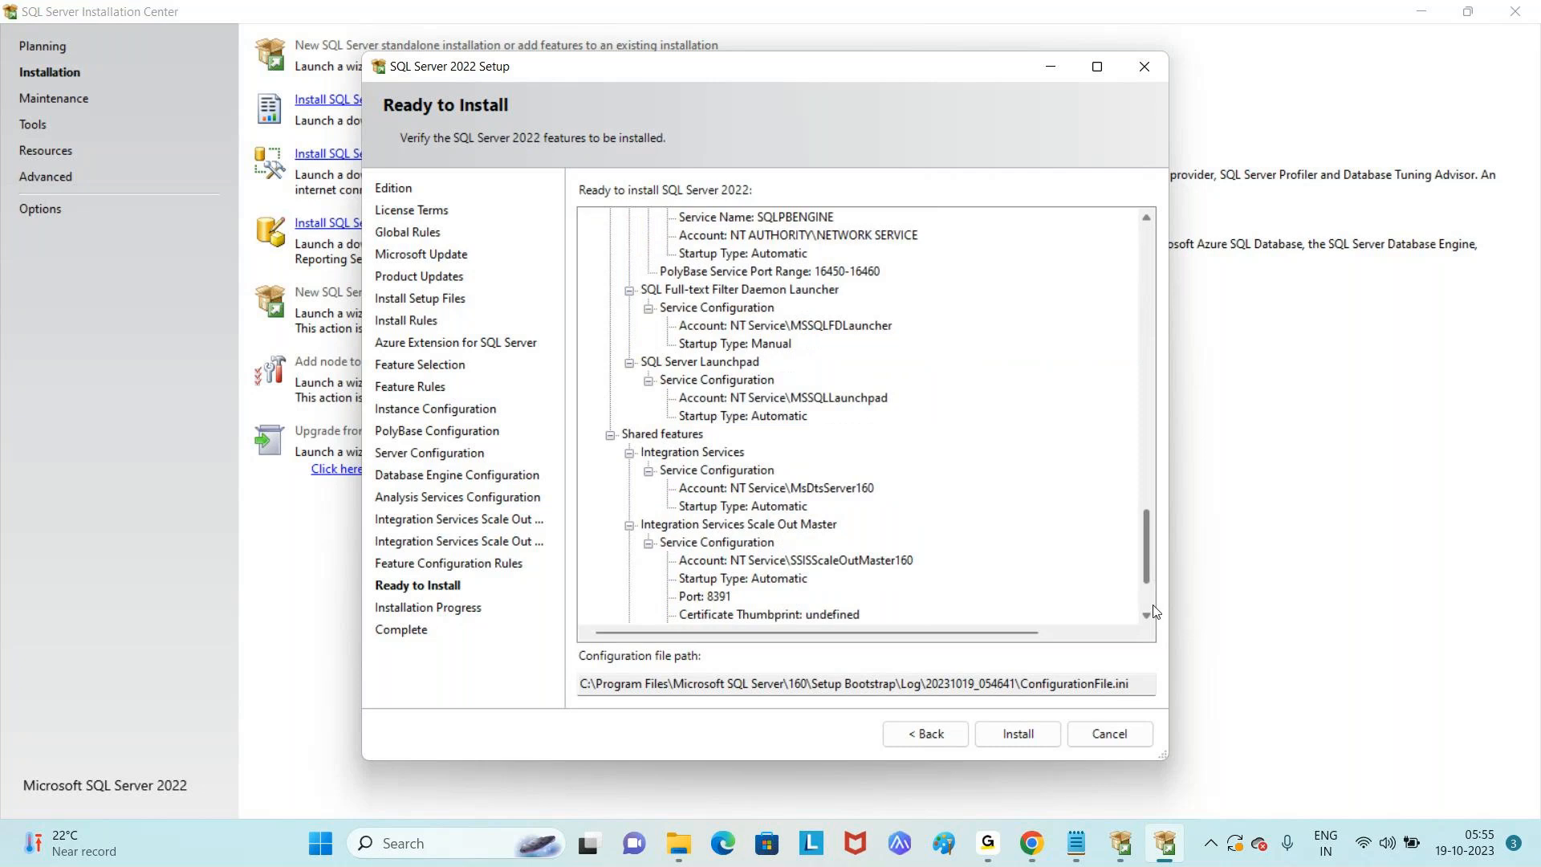
pyautogui.scroll(-2, 1156, 606)
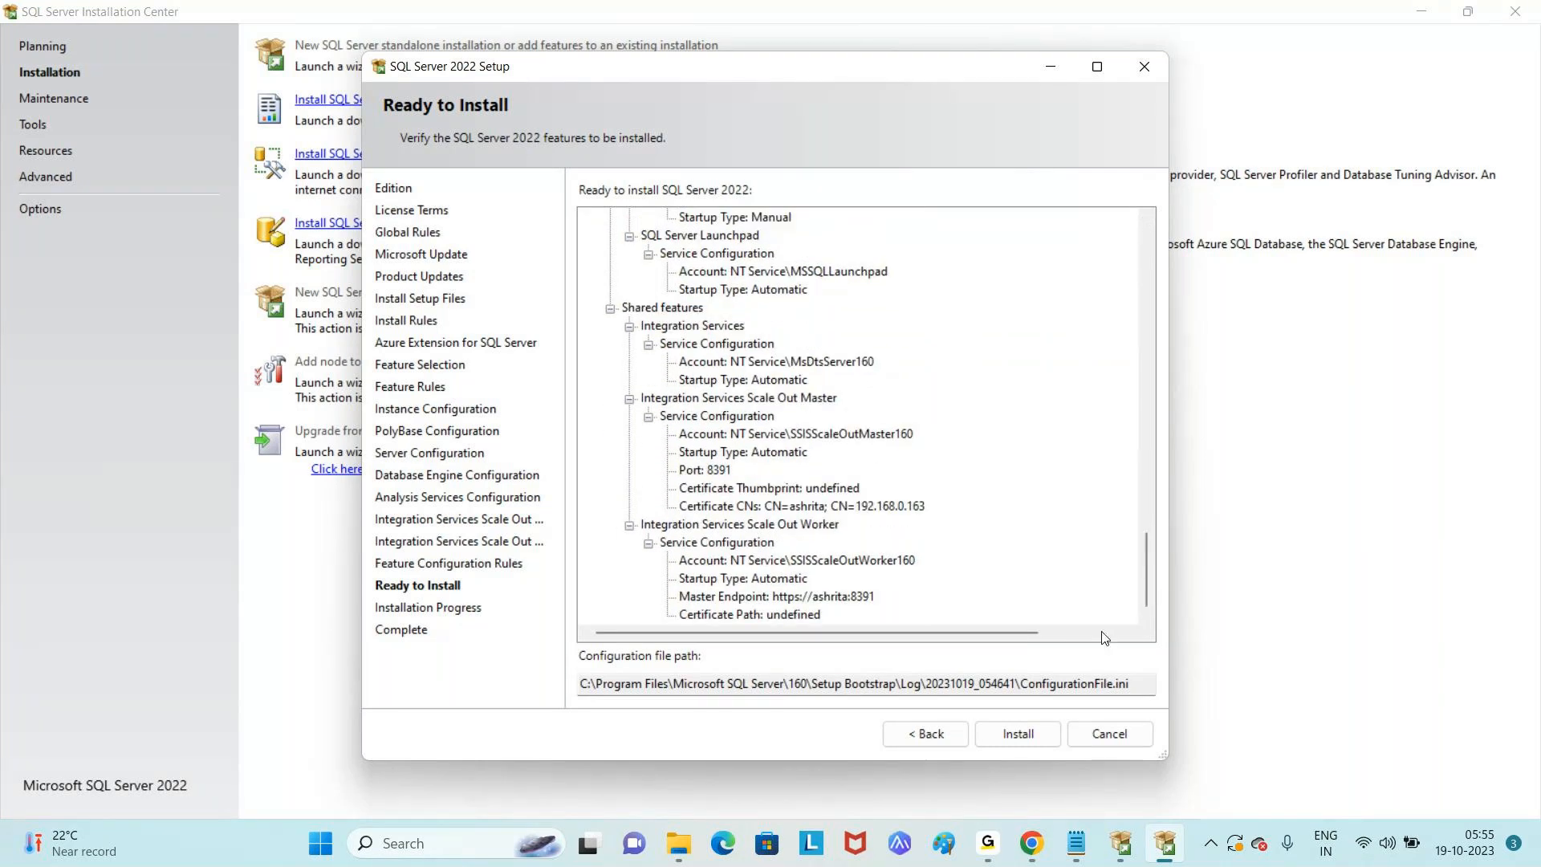
# - Start the SQL Server 2022 installation and let it run to the Complete page
pyautogui.click(1021, 735)
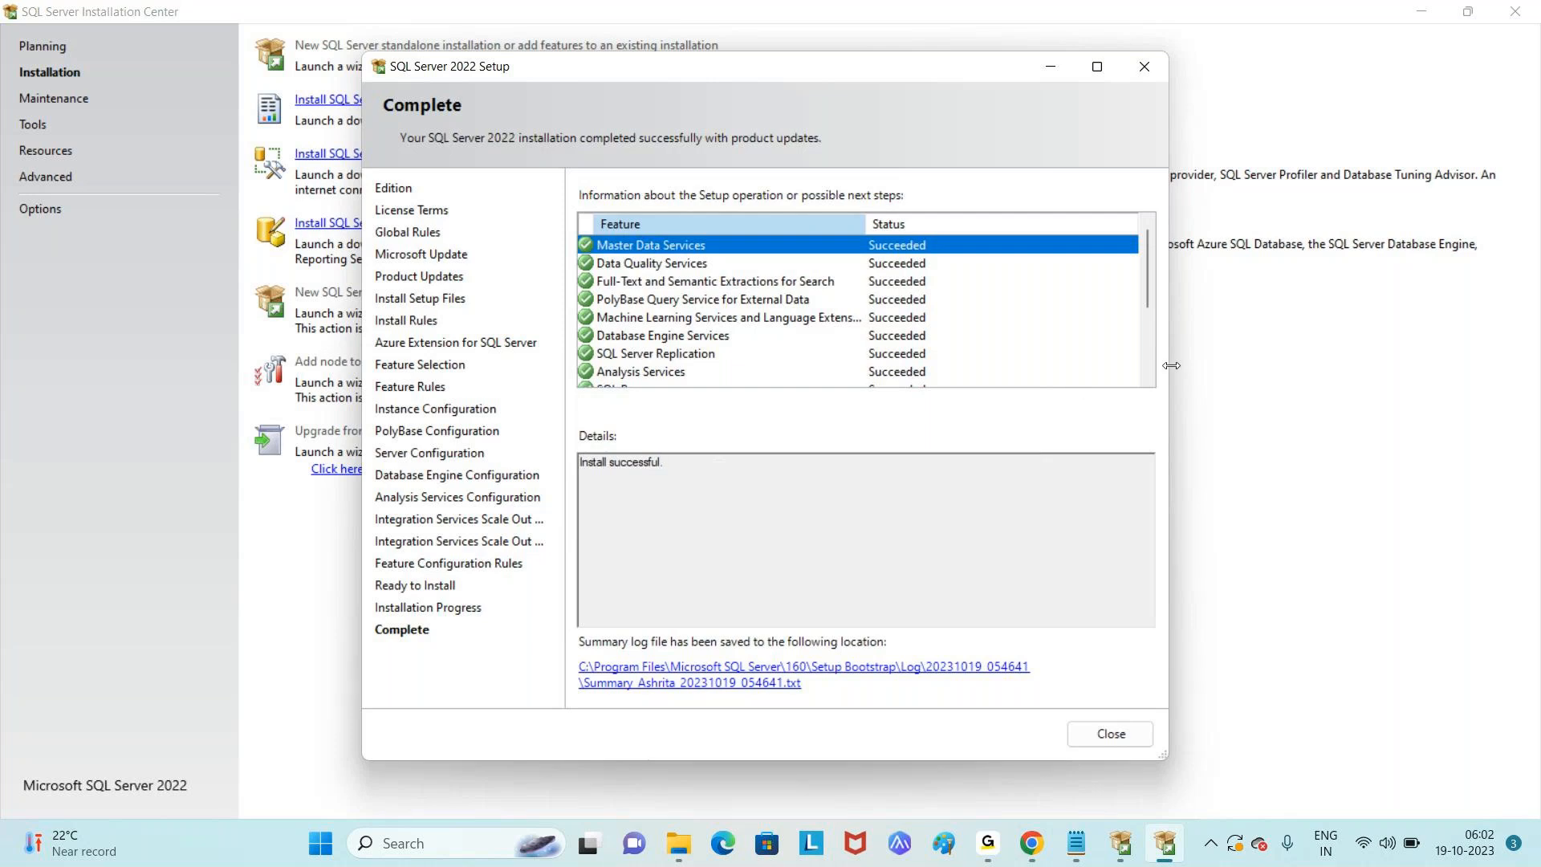
# - Confirm every feature shows Succeeded, then close Setup and the SQL Server Installation Center
pyautogui.click(1149, 342)
pyautogui.moveTo(1148, 343); pyautogui.dragTo(1149, 277)
pyautogui.click(1149, 360)
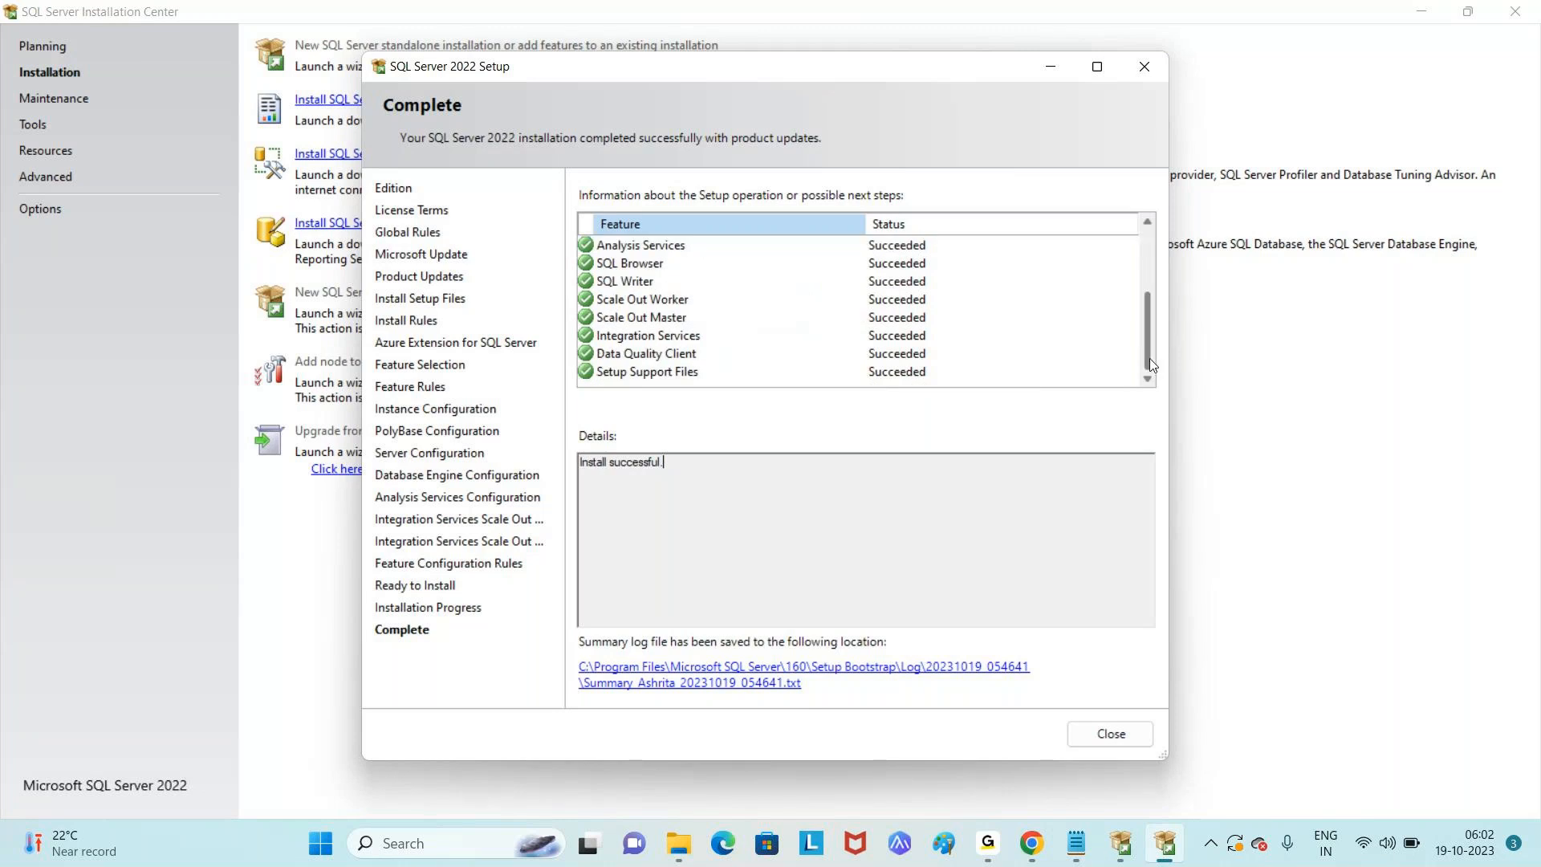
pyautogui.click(1148, 263)
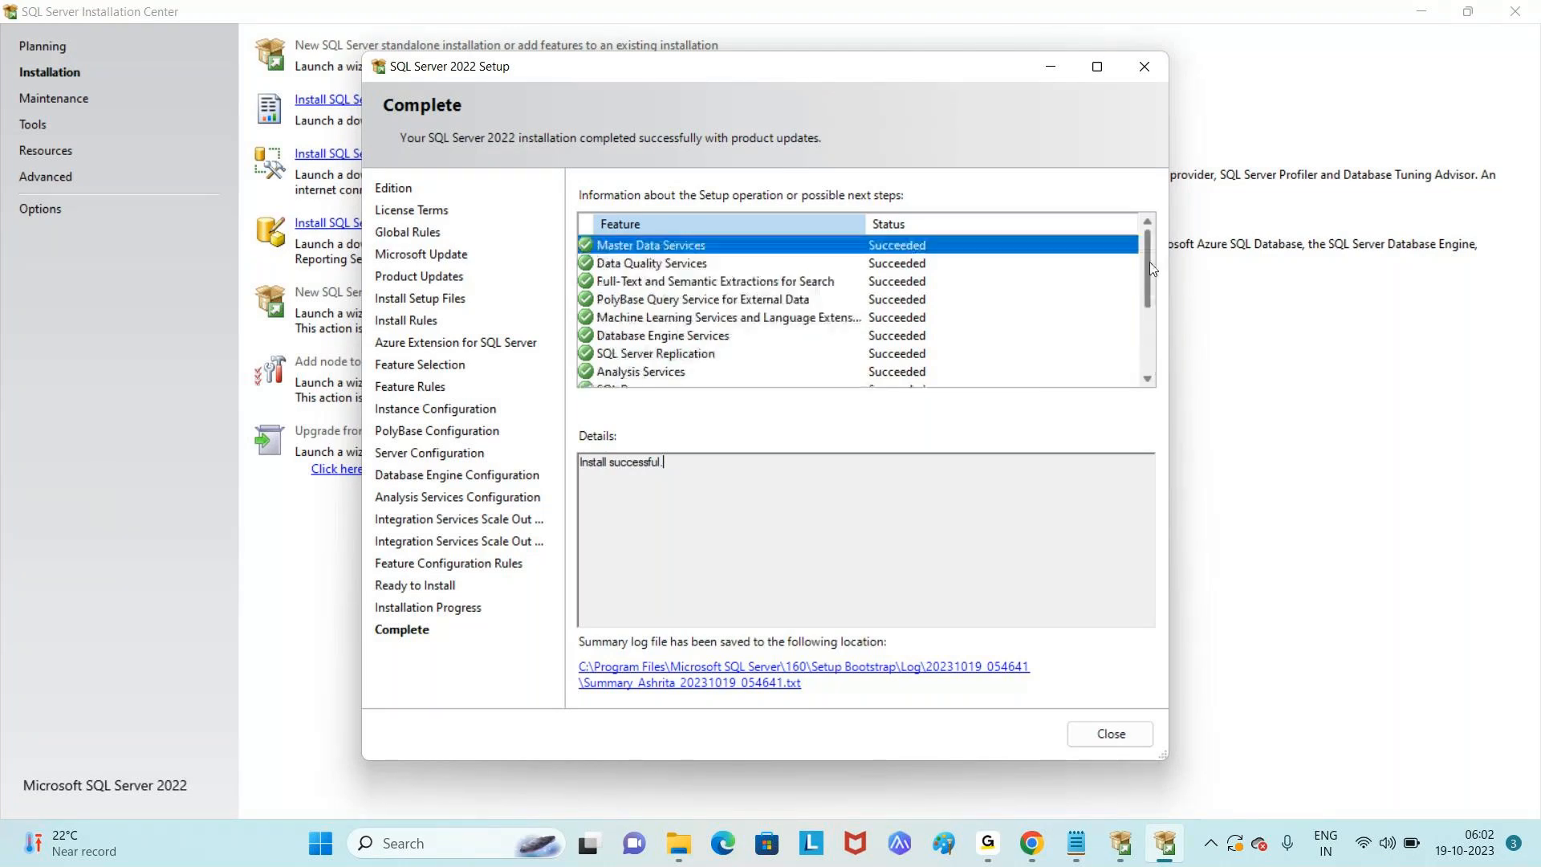
pyautogui.click(1149, 353)
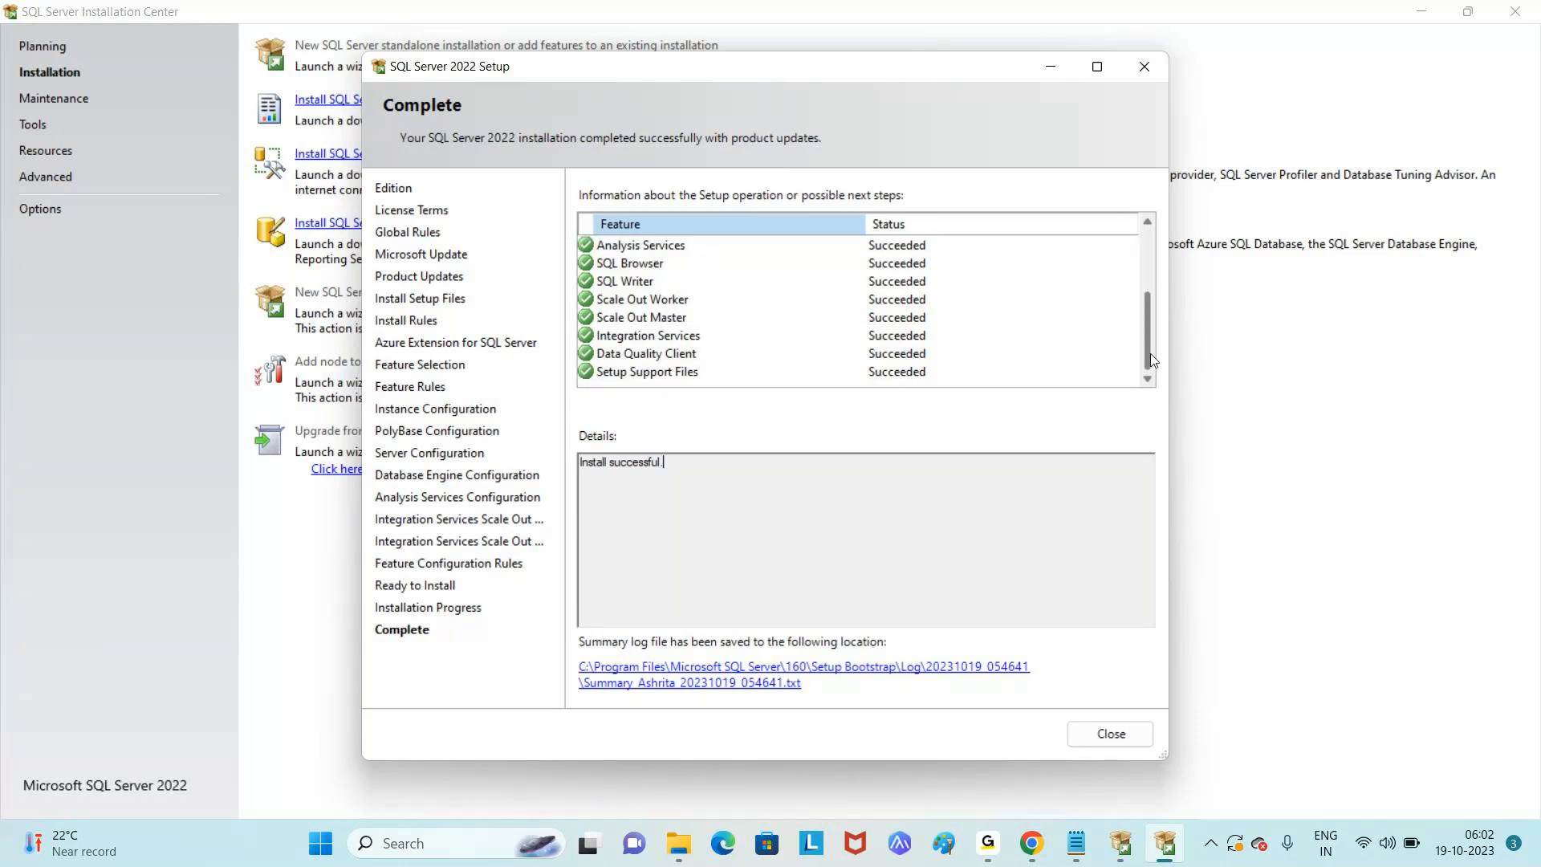
pyautogui.click(1146, 243)
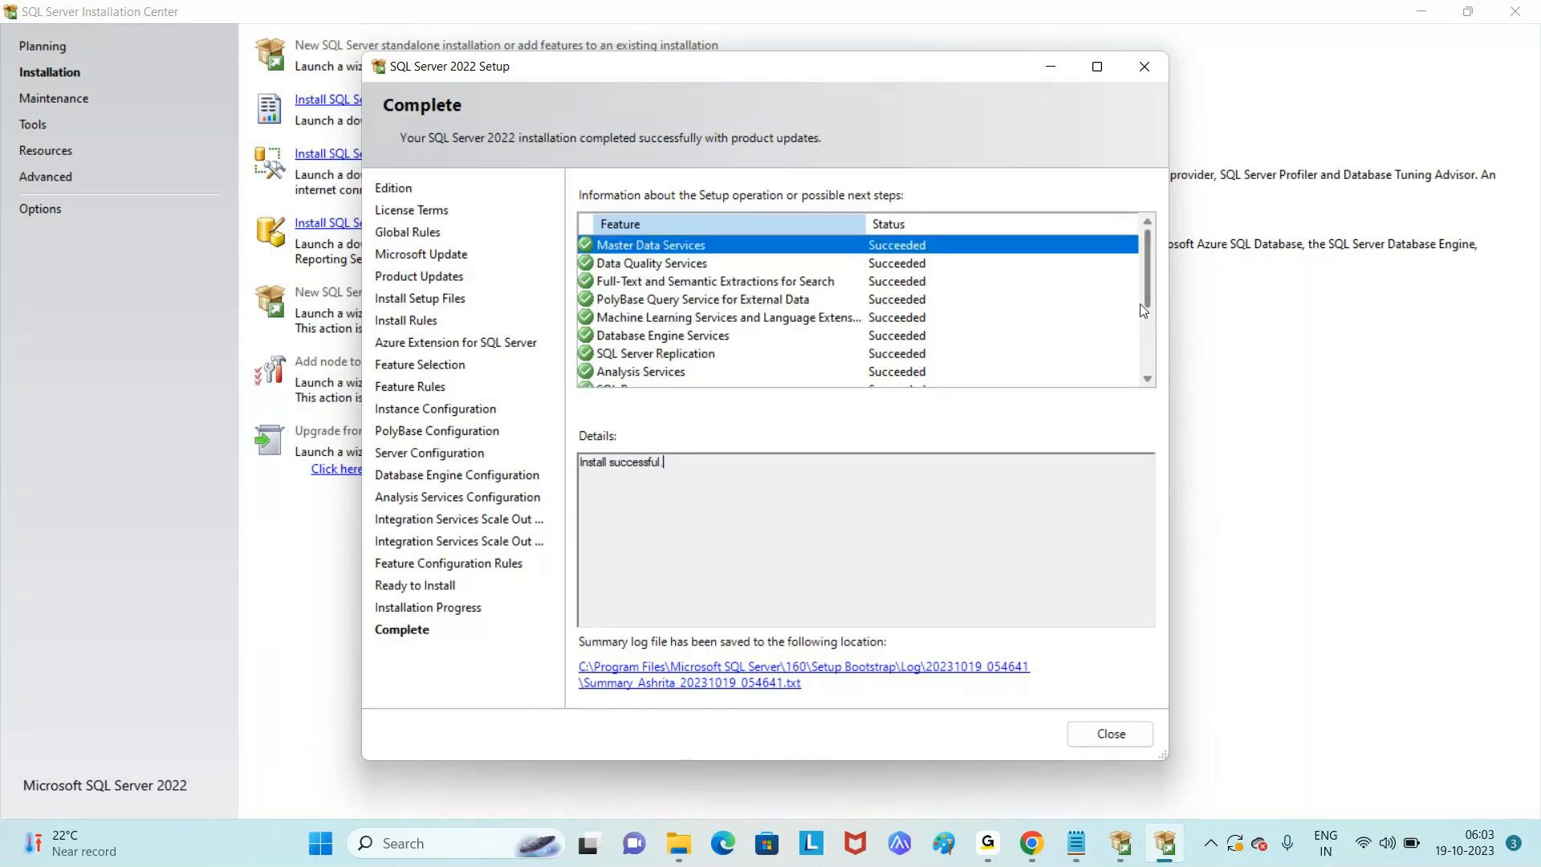
pyautogui.scroll(-3, 1146, 245)
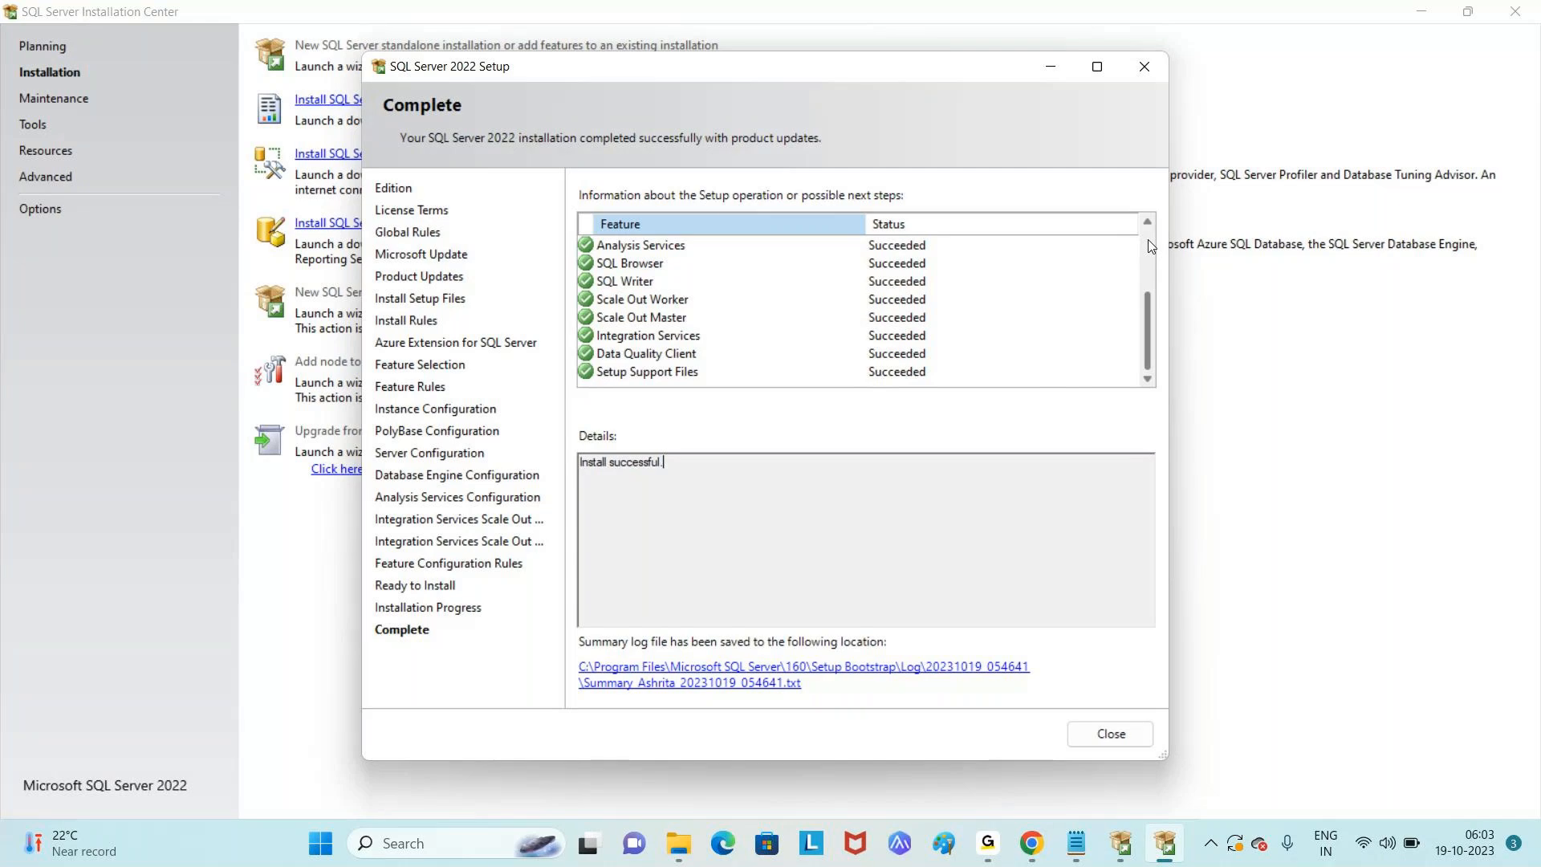
pyautogui.click(1148, 240)
pyautogui.click(1145, 339)
pyautogui.click(1149, 258)
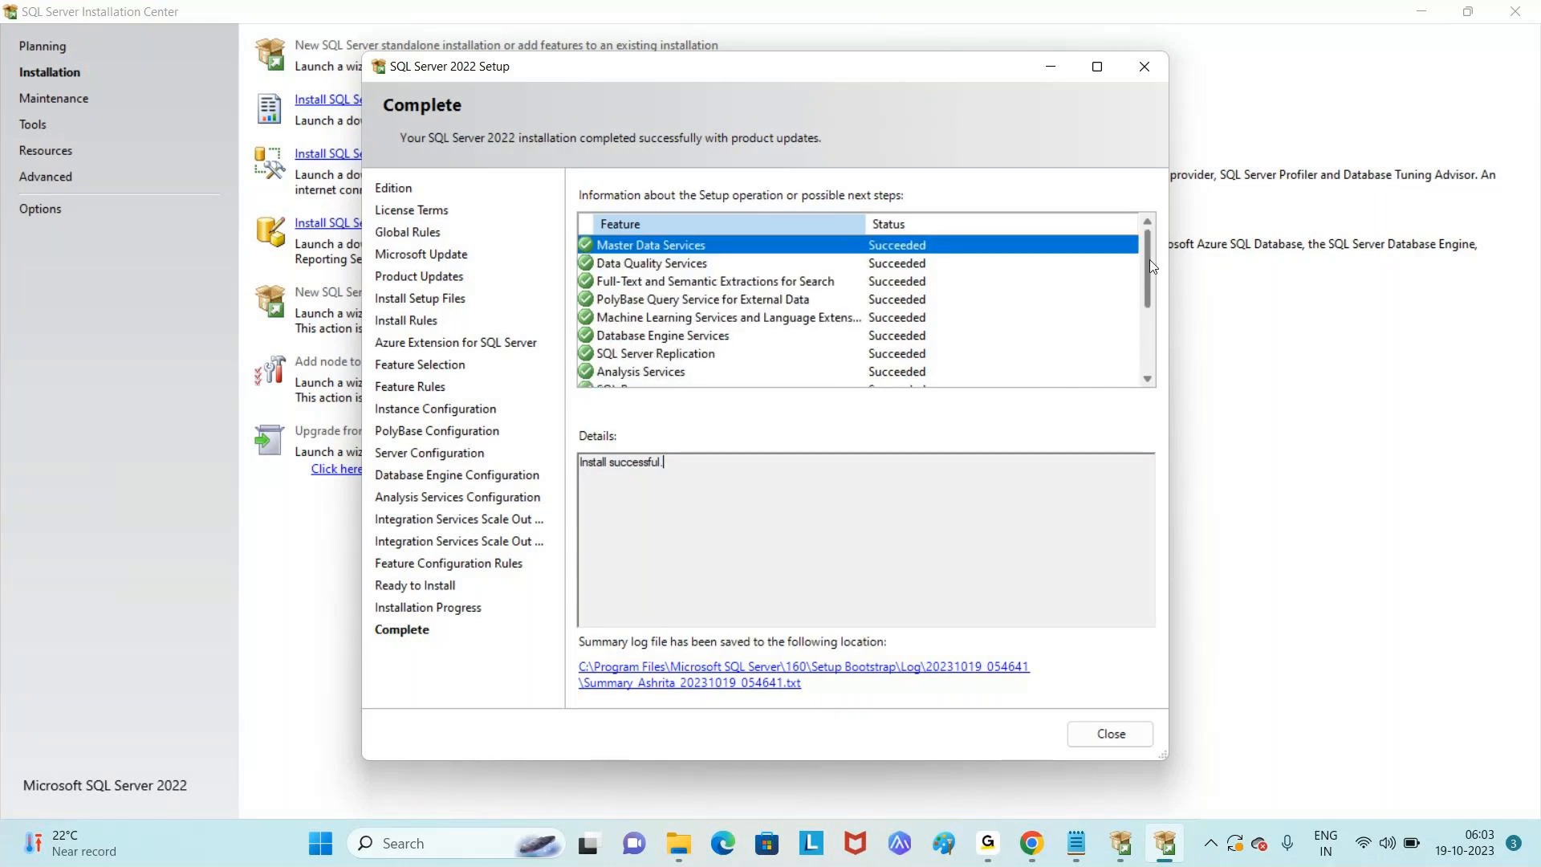
pyautogui.click(1105, 743)
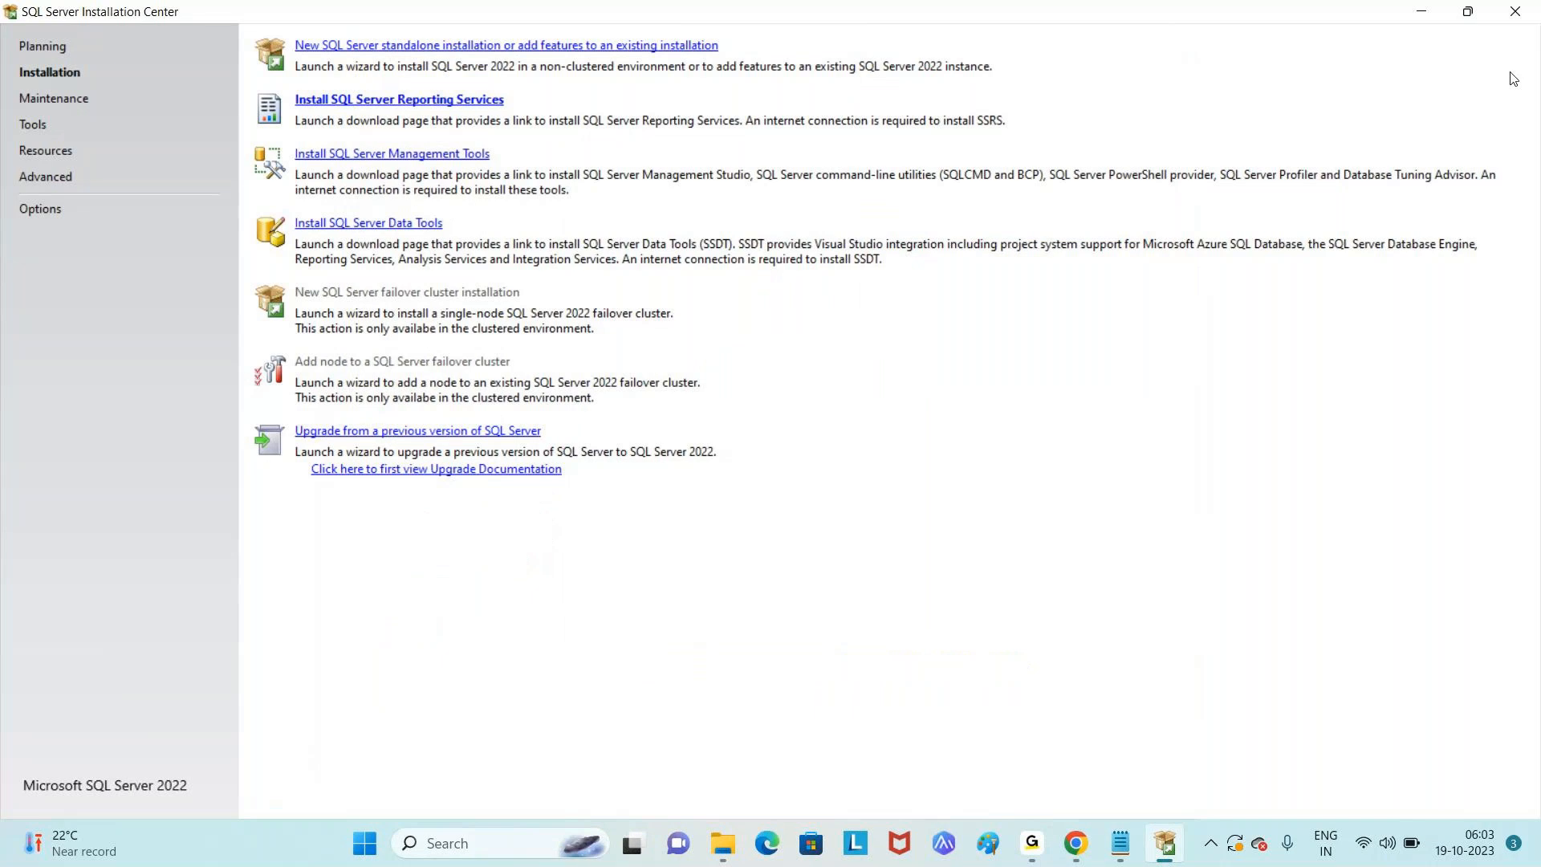
pyautogui.click(1515, 11)
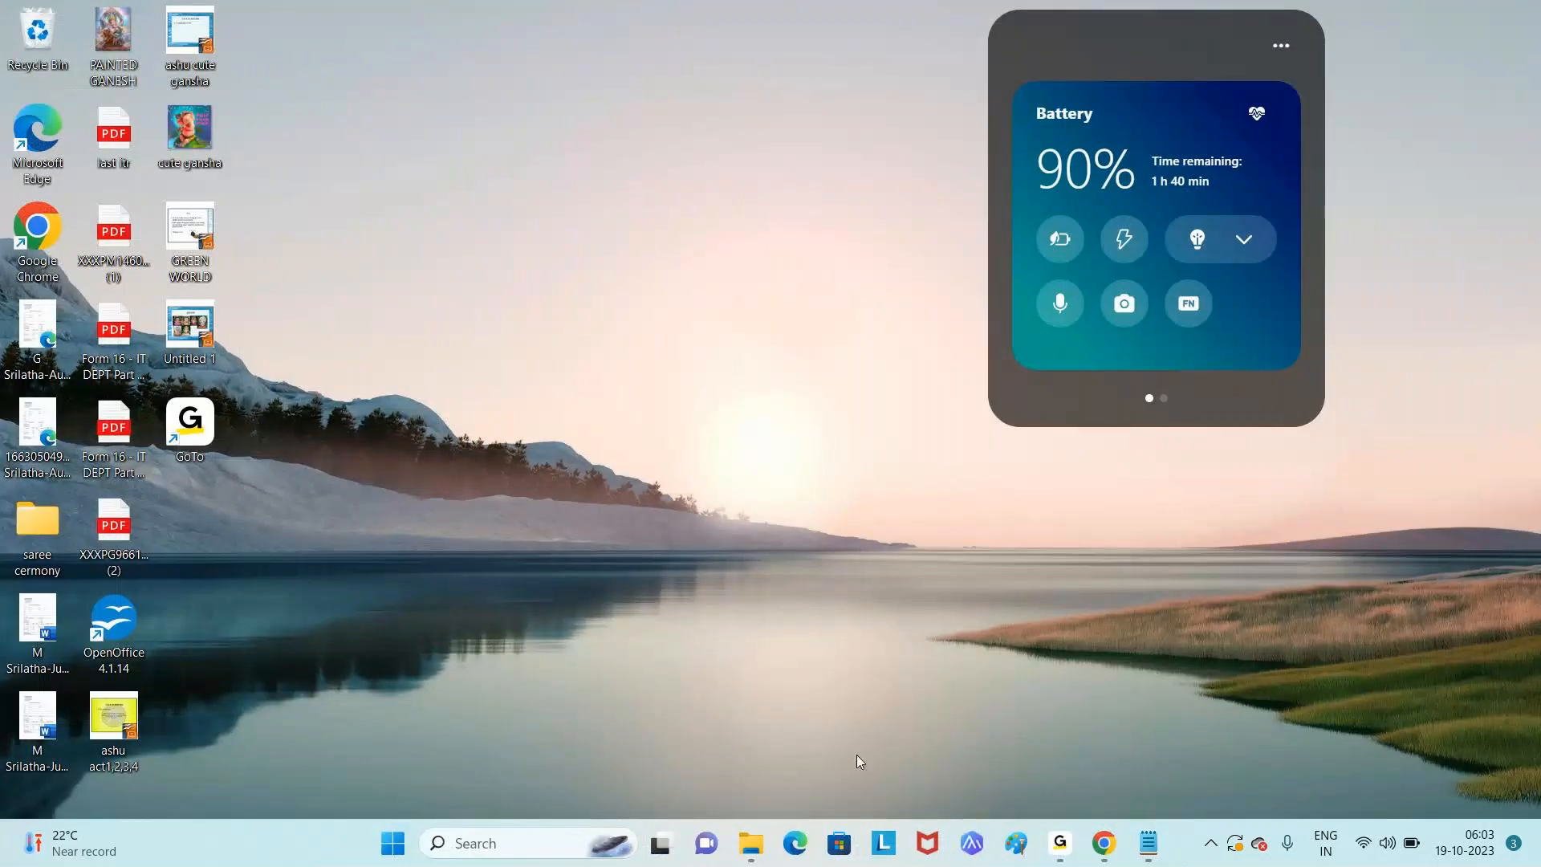
# - Add 'how do you connect to the sql server instance???.' below the hardware requirements in Notepad
pyautogui.click(1154, 840)
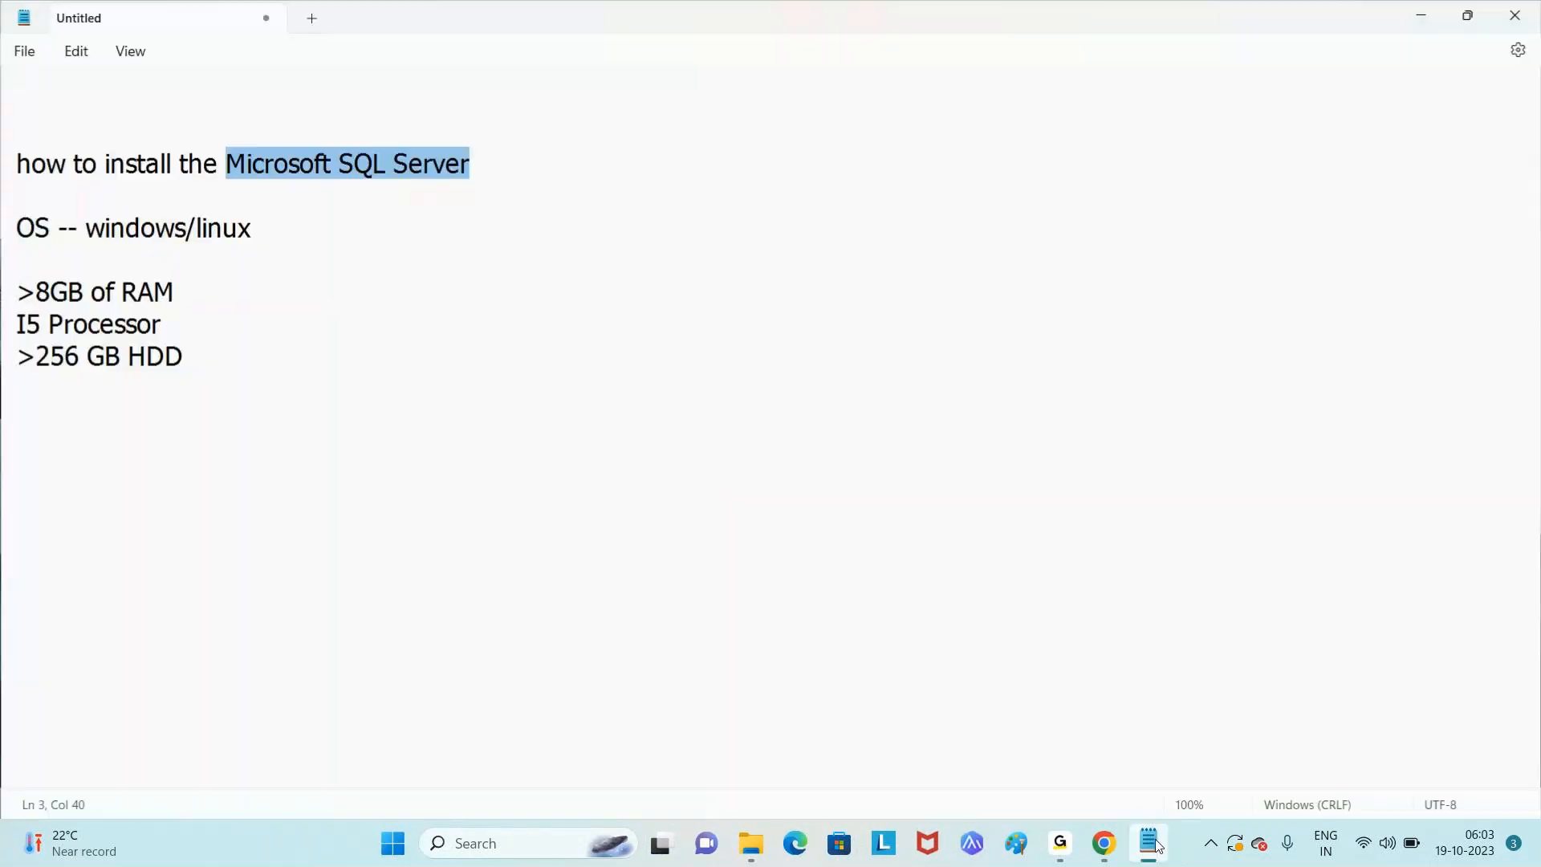
pyautogui.click(533, 165)
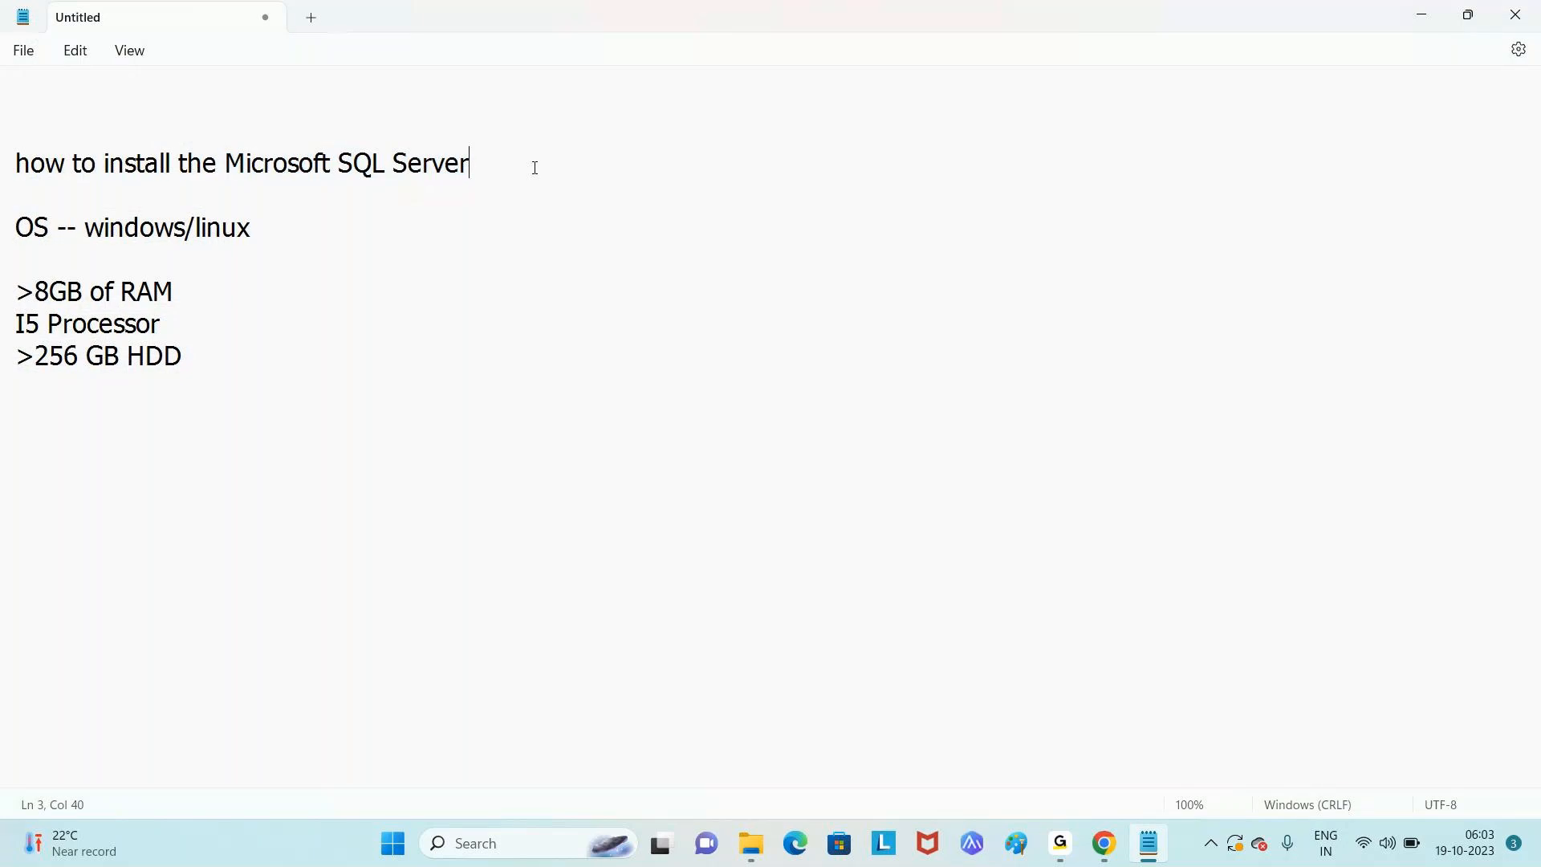
pyautogui.click(434, 355)
pyautogui.press('Return')
pyautogui.press('Return')
pyautogui.press('Return')
pyautogui.write('S')
pyautogui.press('BackSpace')
pyautogui.write('how do you ')
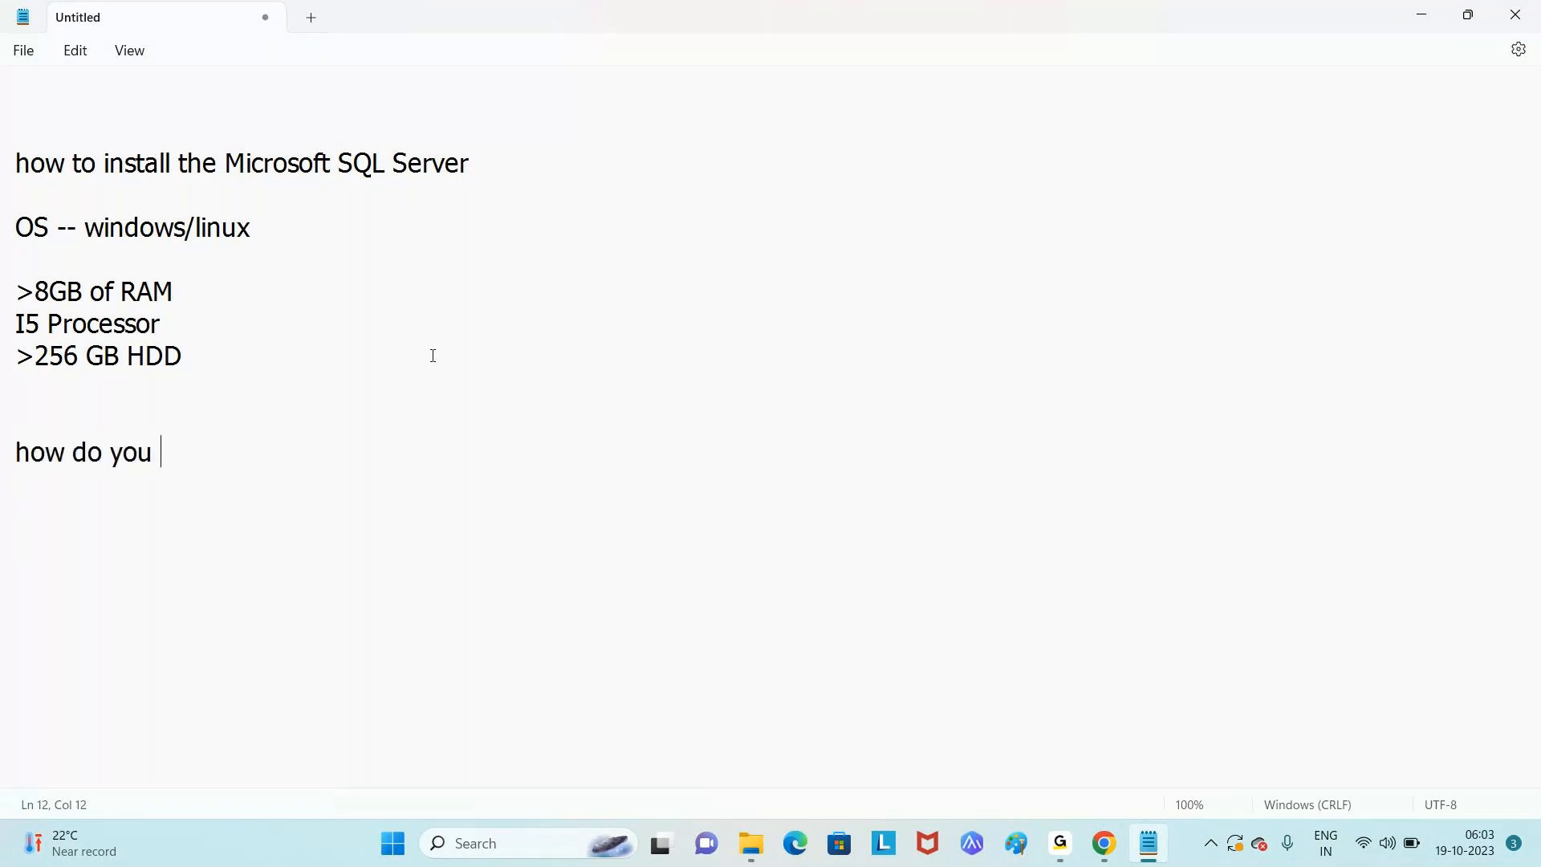
pyautogui.write('connect to the ')
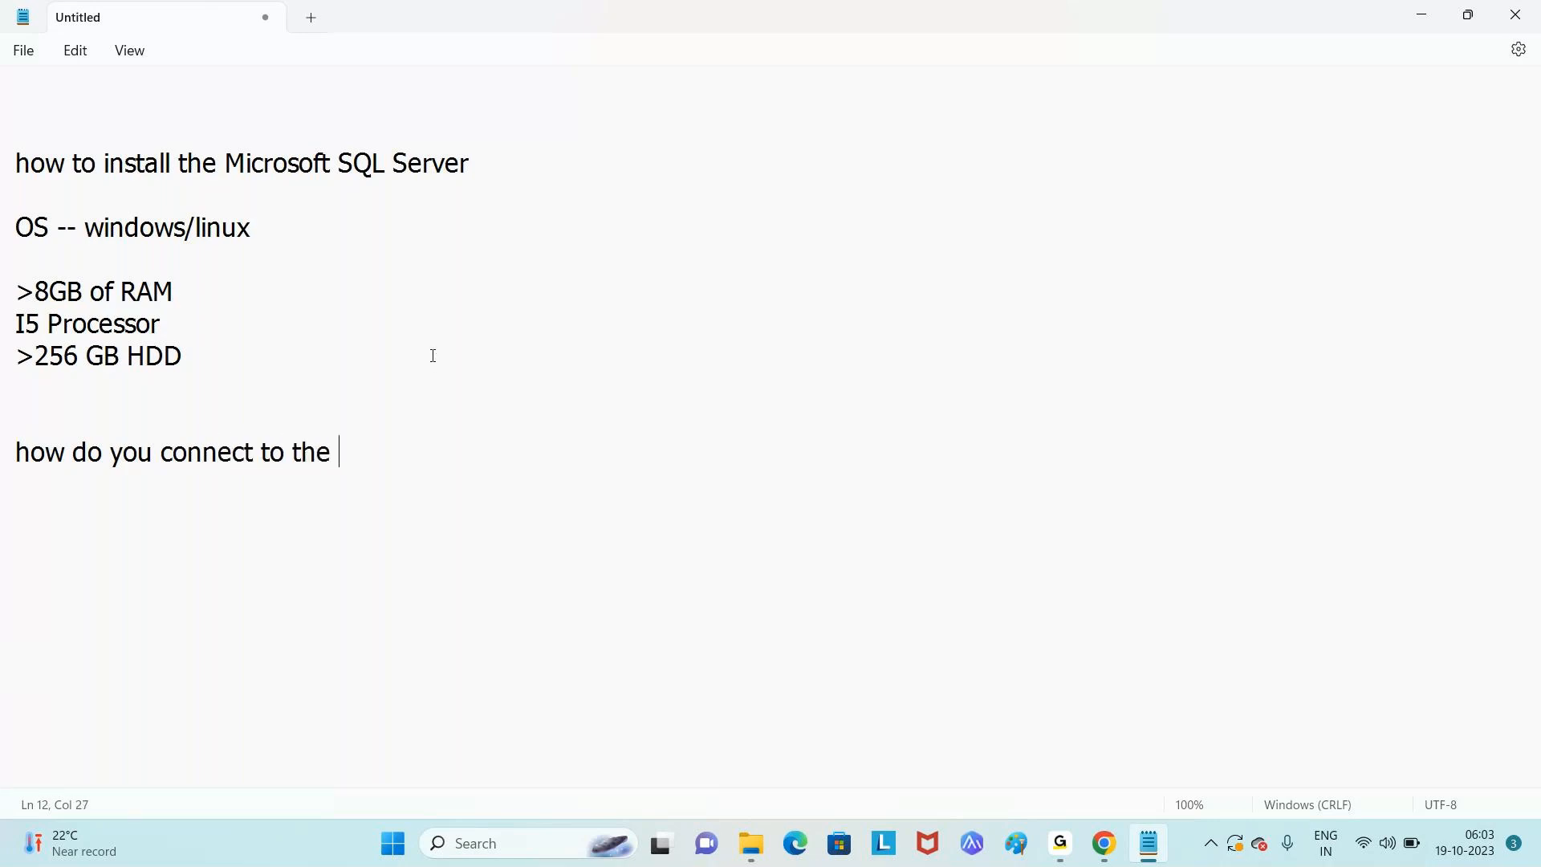
pyautogui.write('sql server')
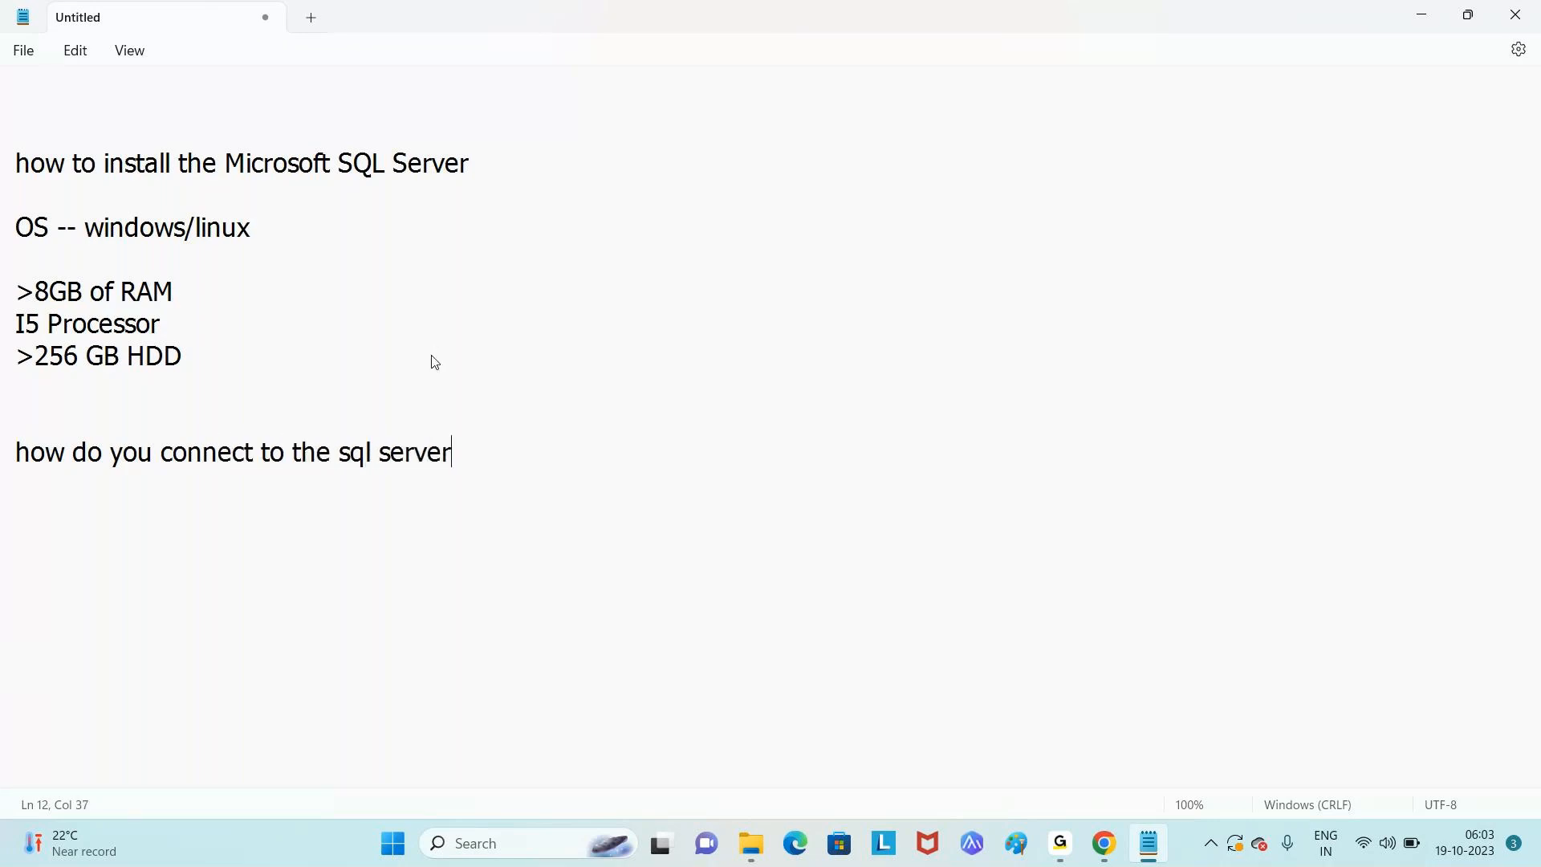
pyautogui.write(' instance')
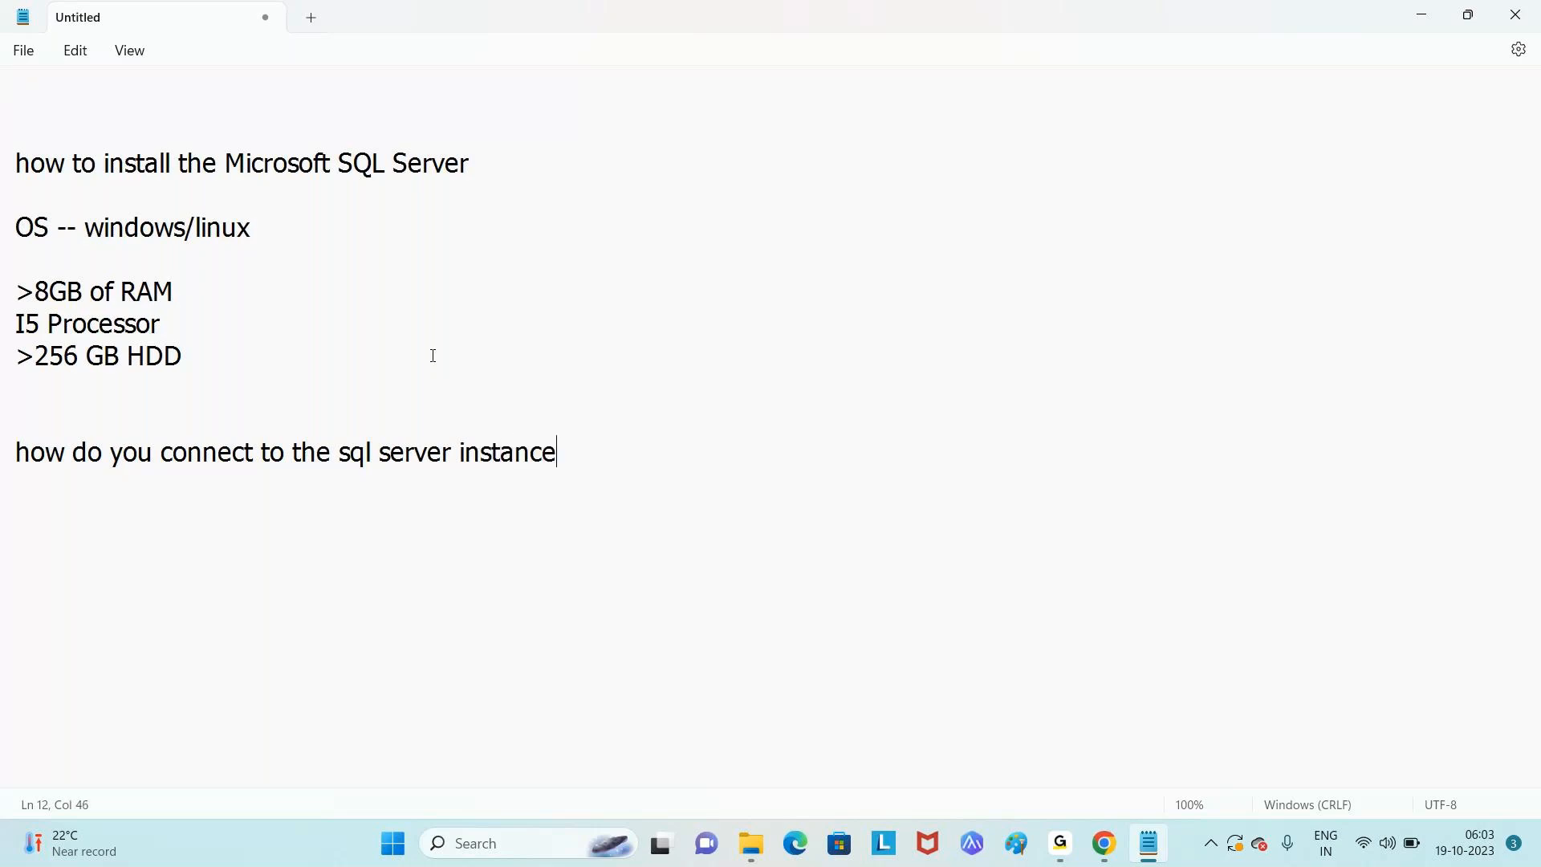
pyautogui.write('???.')
# - Search Windows for 'msp' and launch Paint from the results
pyautogui.click(508, 849)
pyautogui.write('ms')
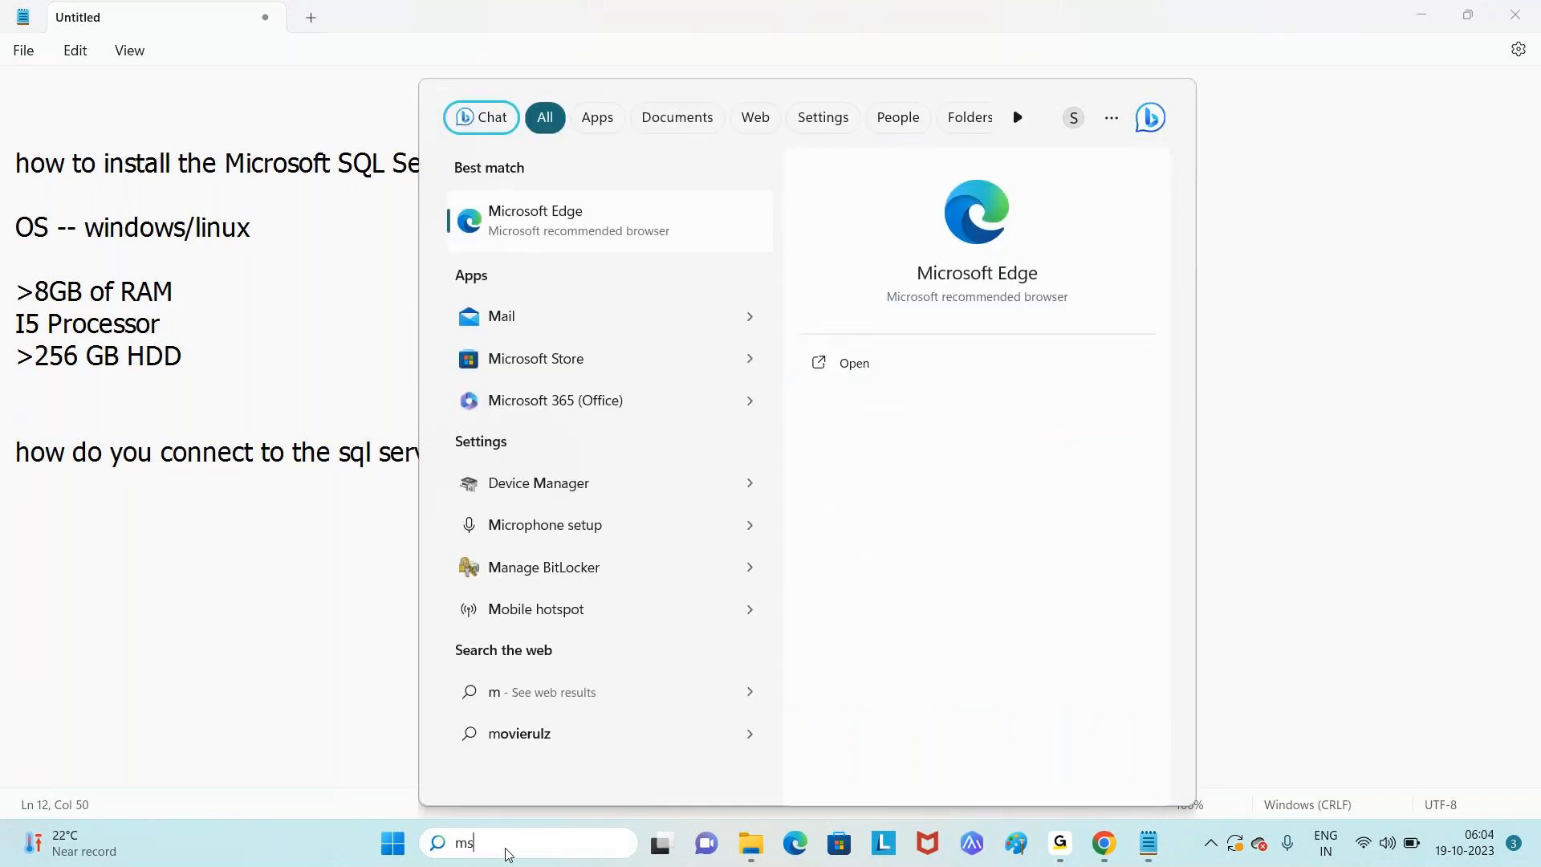
pyautogui.write('p')
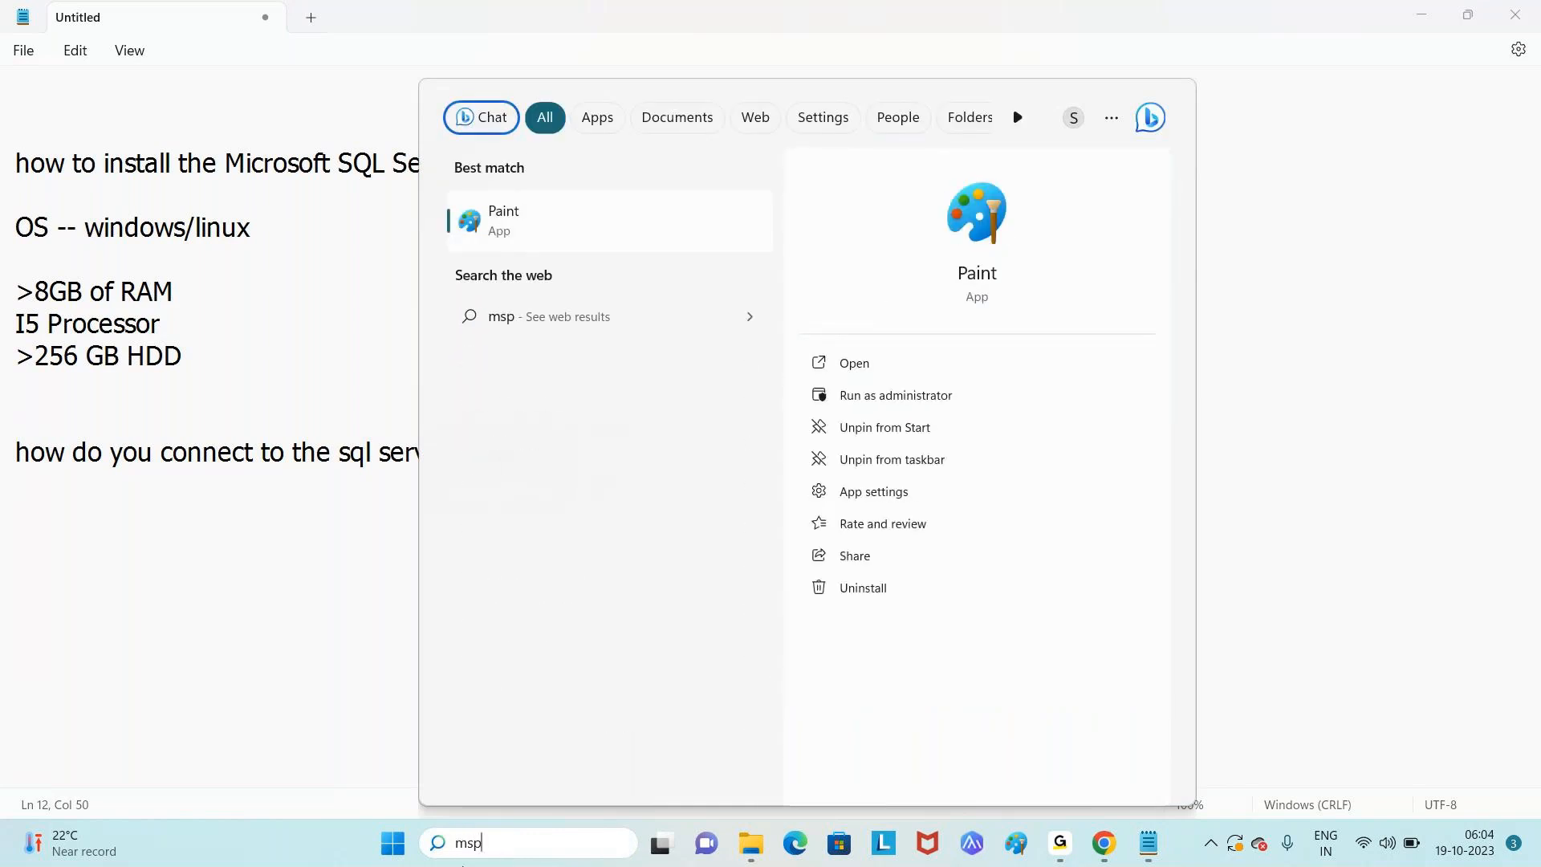
pyautogui.click(517, 234)
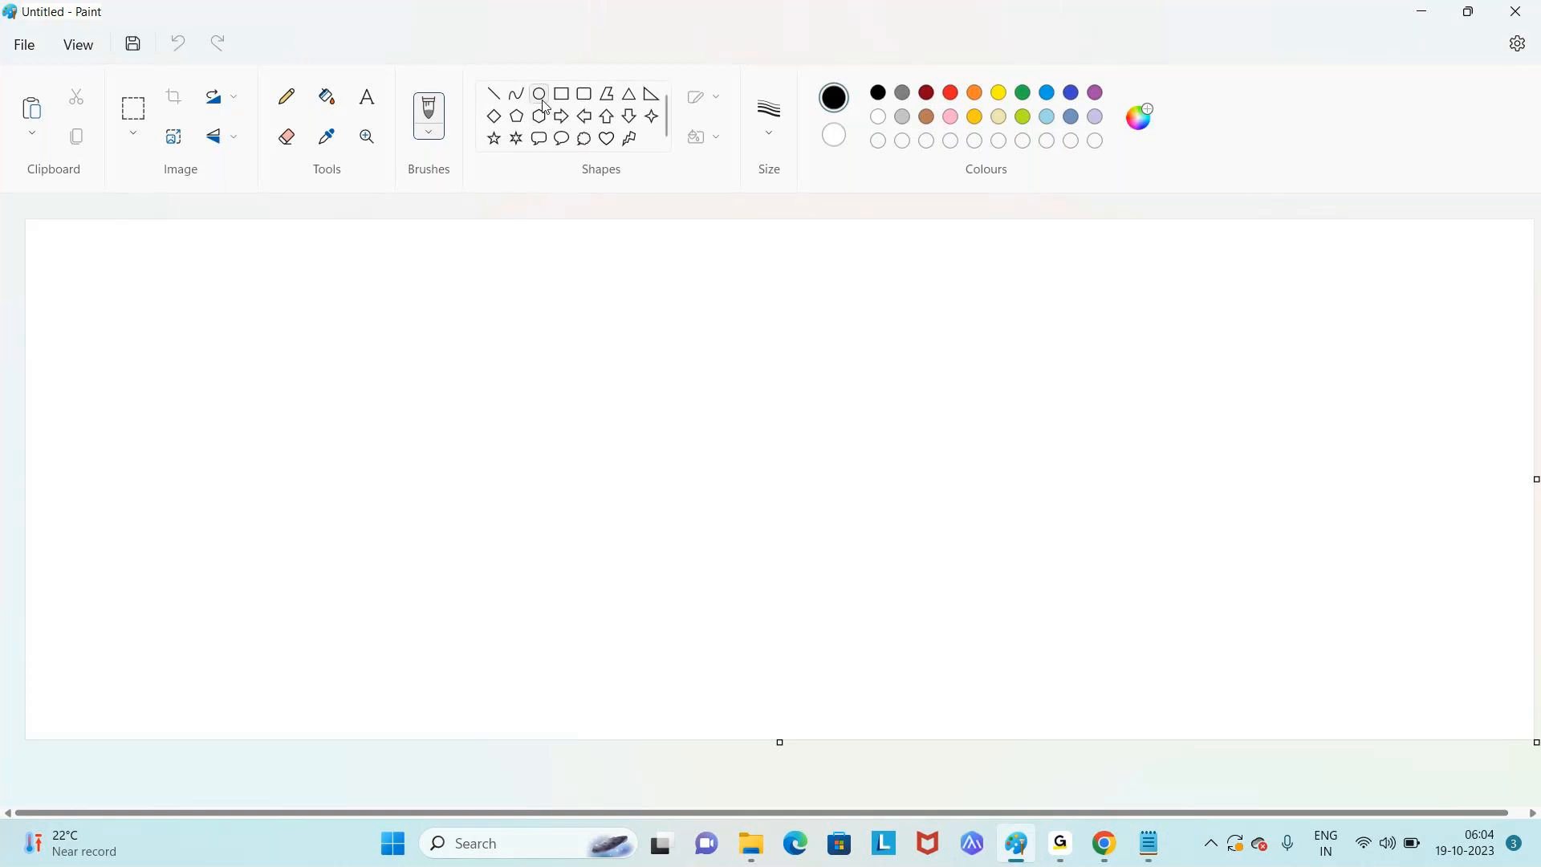
# - Draw a stick figure on the left with an oval head and a straight body line
pyautogui.click(543, 101)
pyautogui.moveTo(305, 336)
pyautogui.mouseDown()
pyautogui.moveTo(430, 465)
pyautogui.moveTo(438, 495)
pyautogui.mouseUp()
pyautogui.click(492, 98)
pyautogui.moveTo(369, 504); pyautogui.dragTo(370, 694)
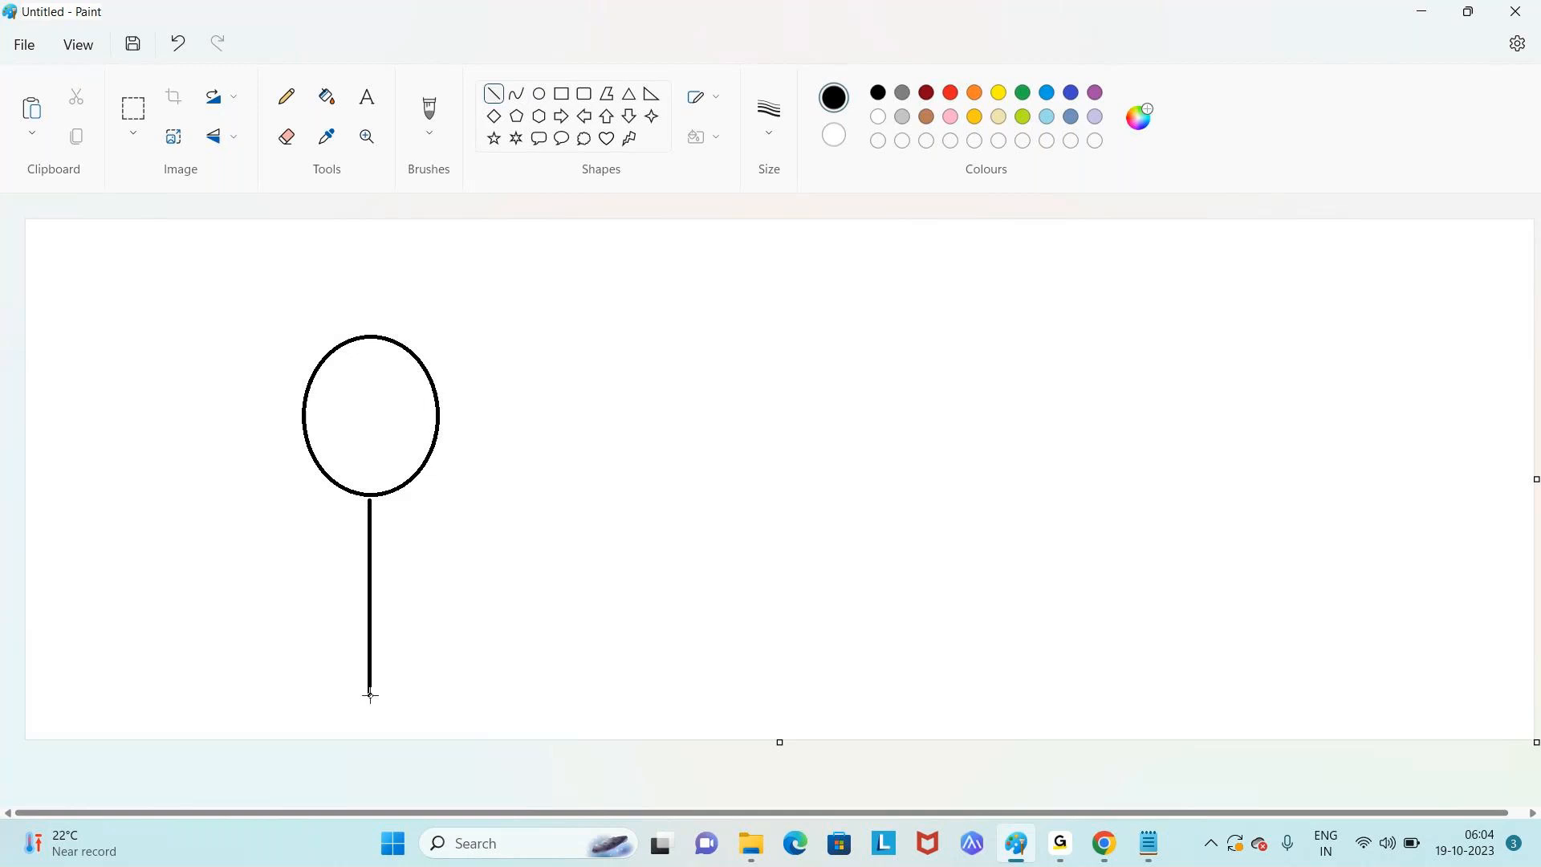
# - Draw a tall rounded rectangle on the right side of the canvas
pyautogui.click(584, 94)
pyautogui.moveTo(979, 320); pyautogui.dragTo(1226, 681)
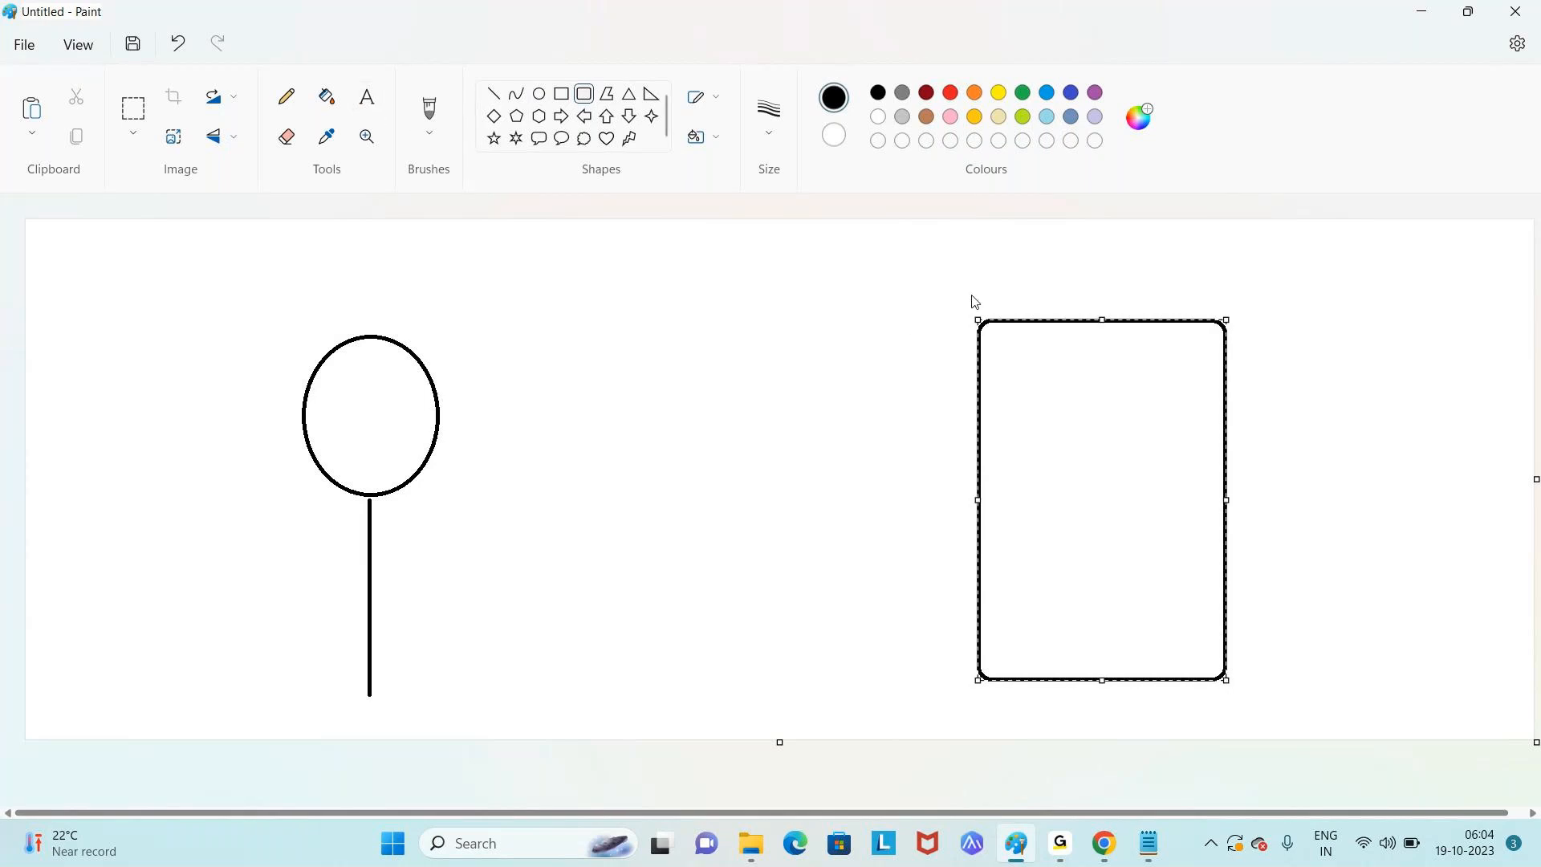
pyautogui.click(996, 296)
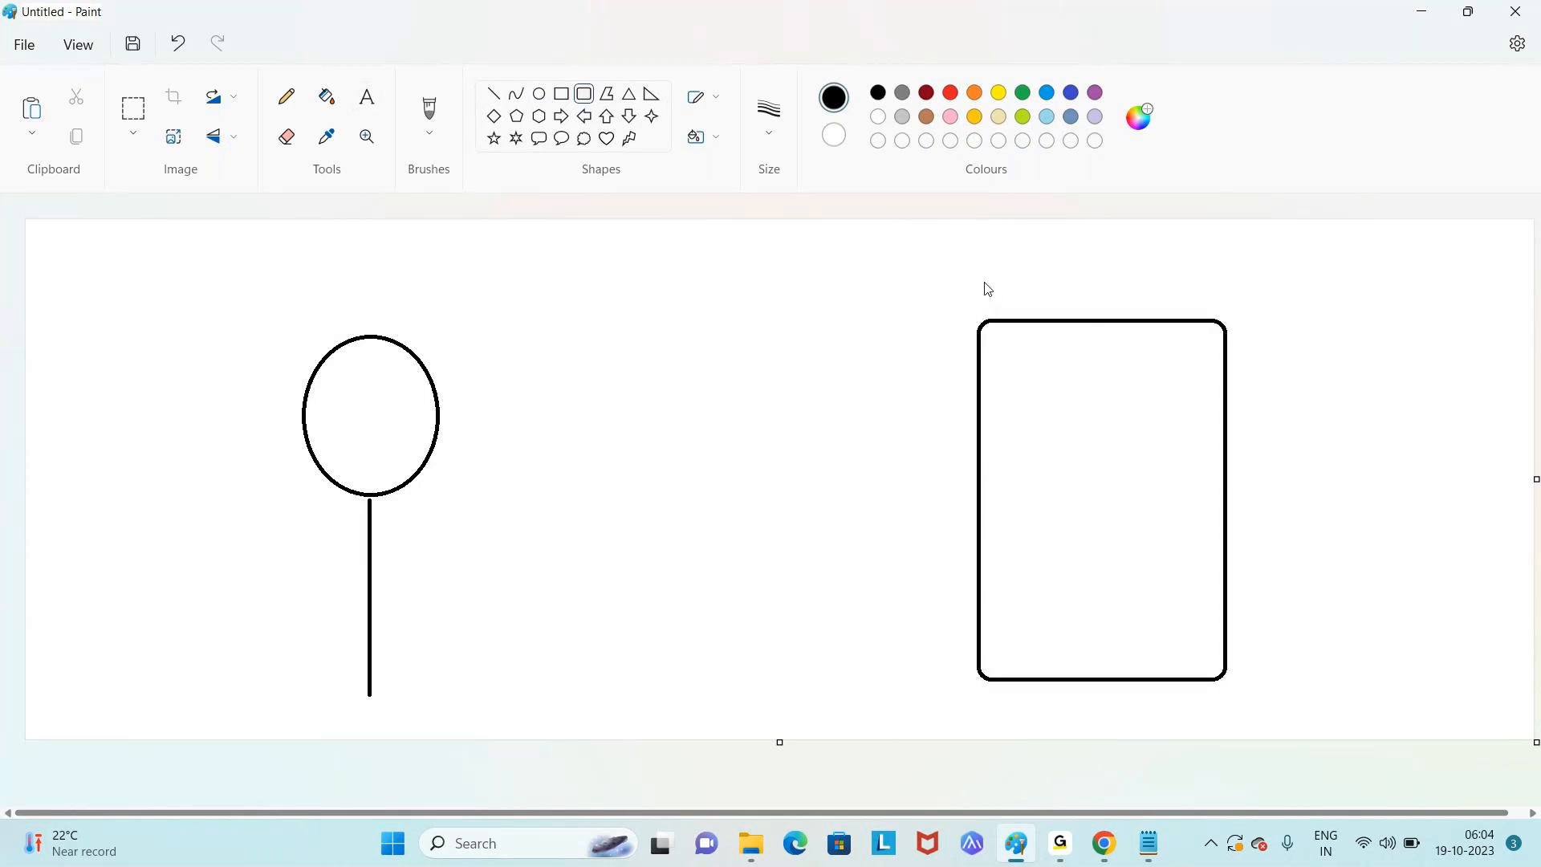
# - Label the rounded box 'SQL SERVER', positioned just above it
pyautogui.click(367, 101)
pyautogui.click(976, 278)
pyautogui.click(993, 293)
pyautogui.write('SQ')
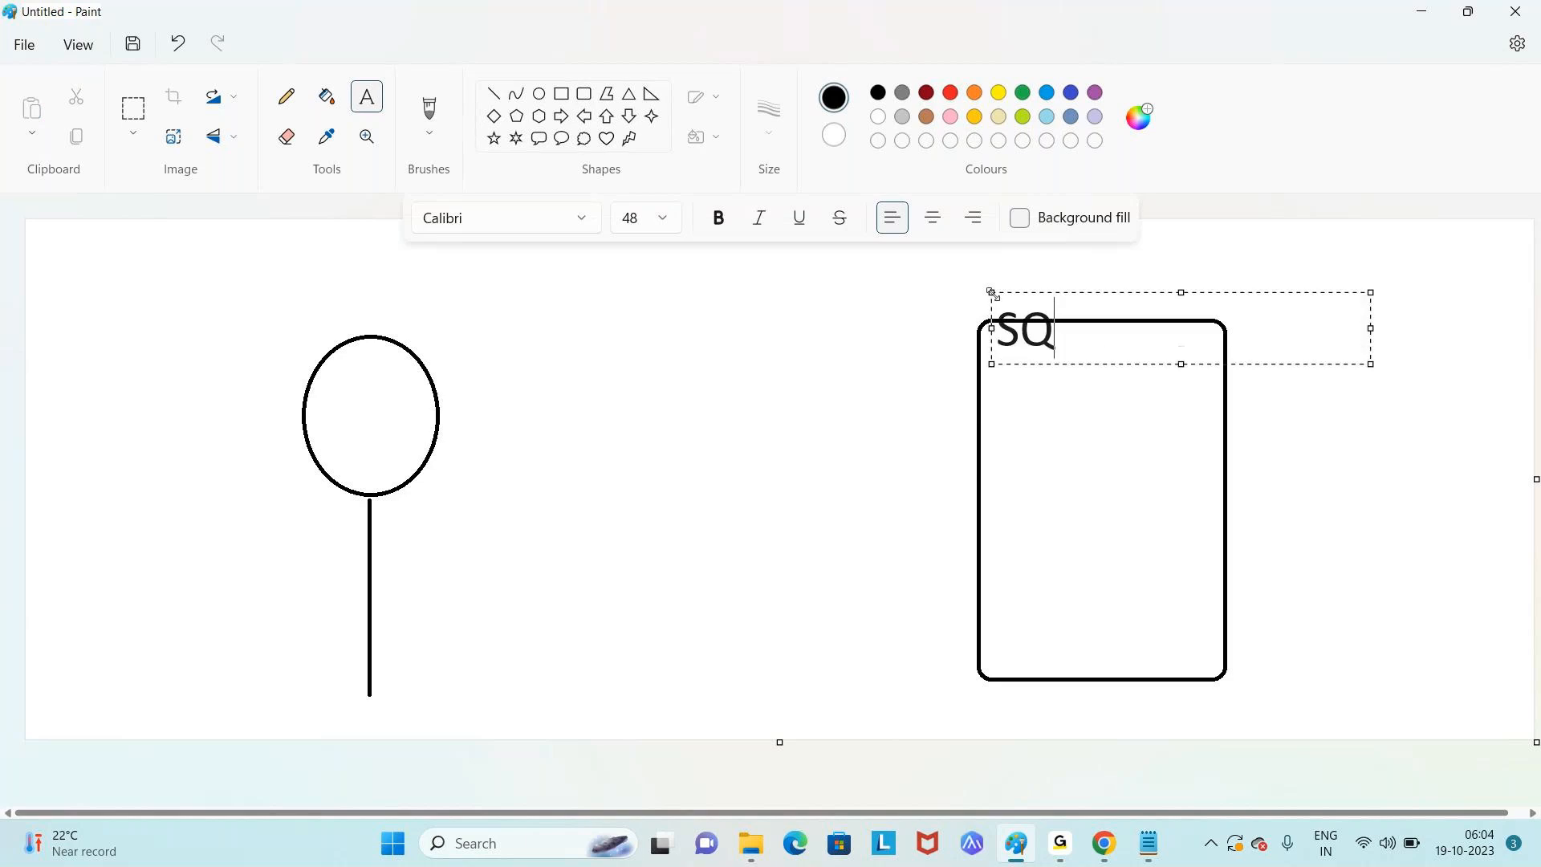
pyautogui.write('L SERVER')
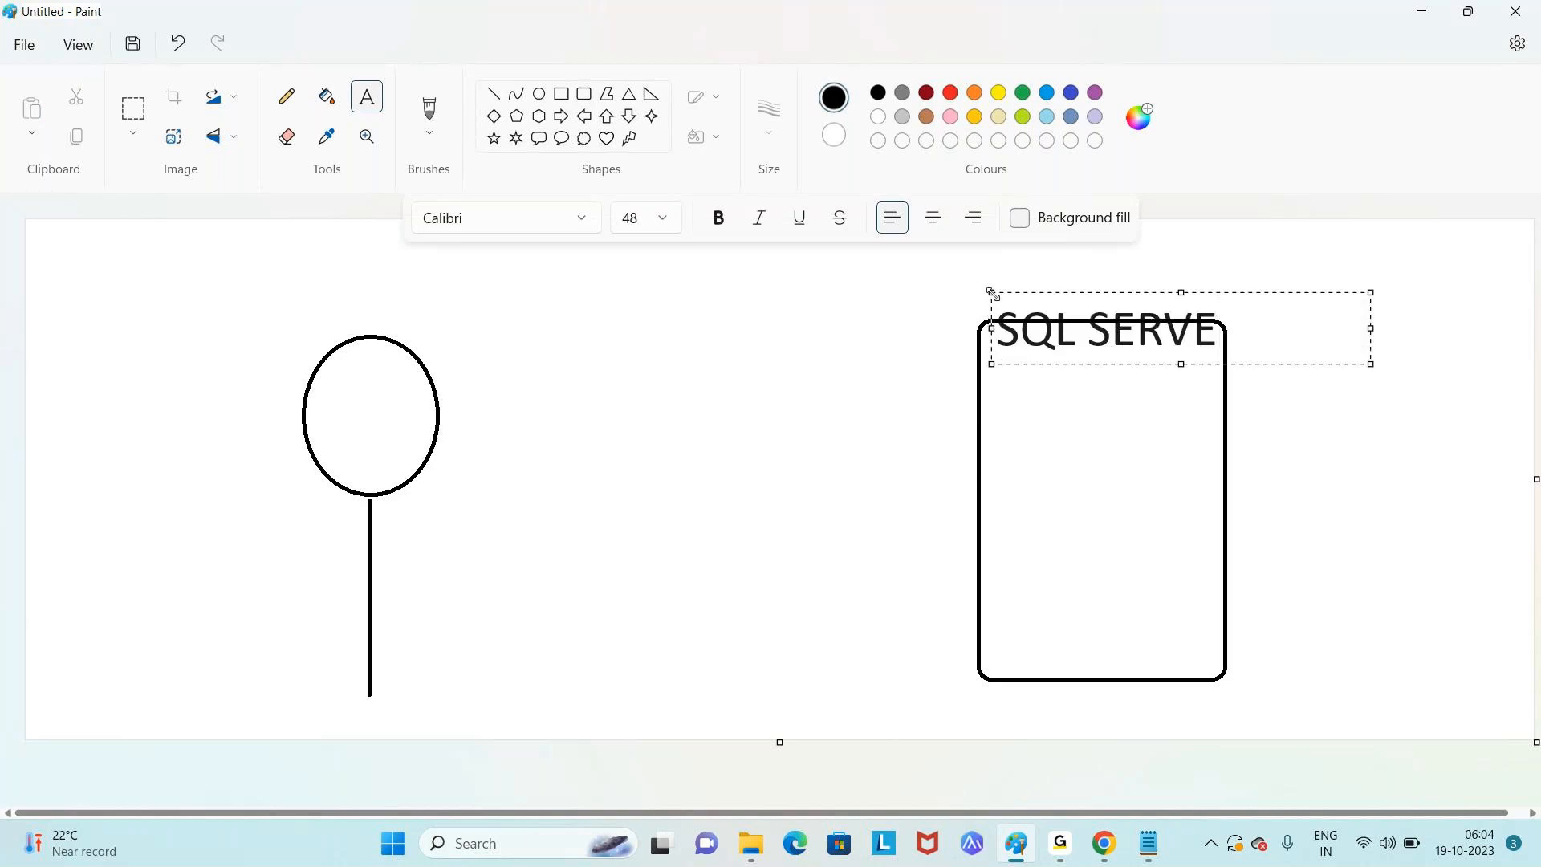
pyautogui.click(1238, 294)
pyautogui.moveTo(1238, 294); pyautogui.dragTo(1236, 257)
pyautogui.click(1381, 453)
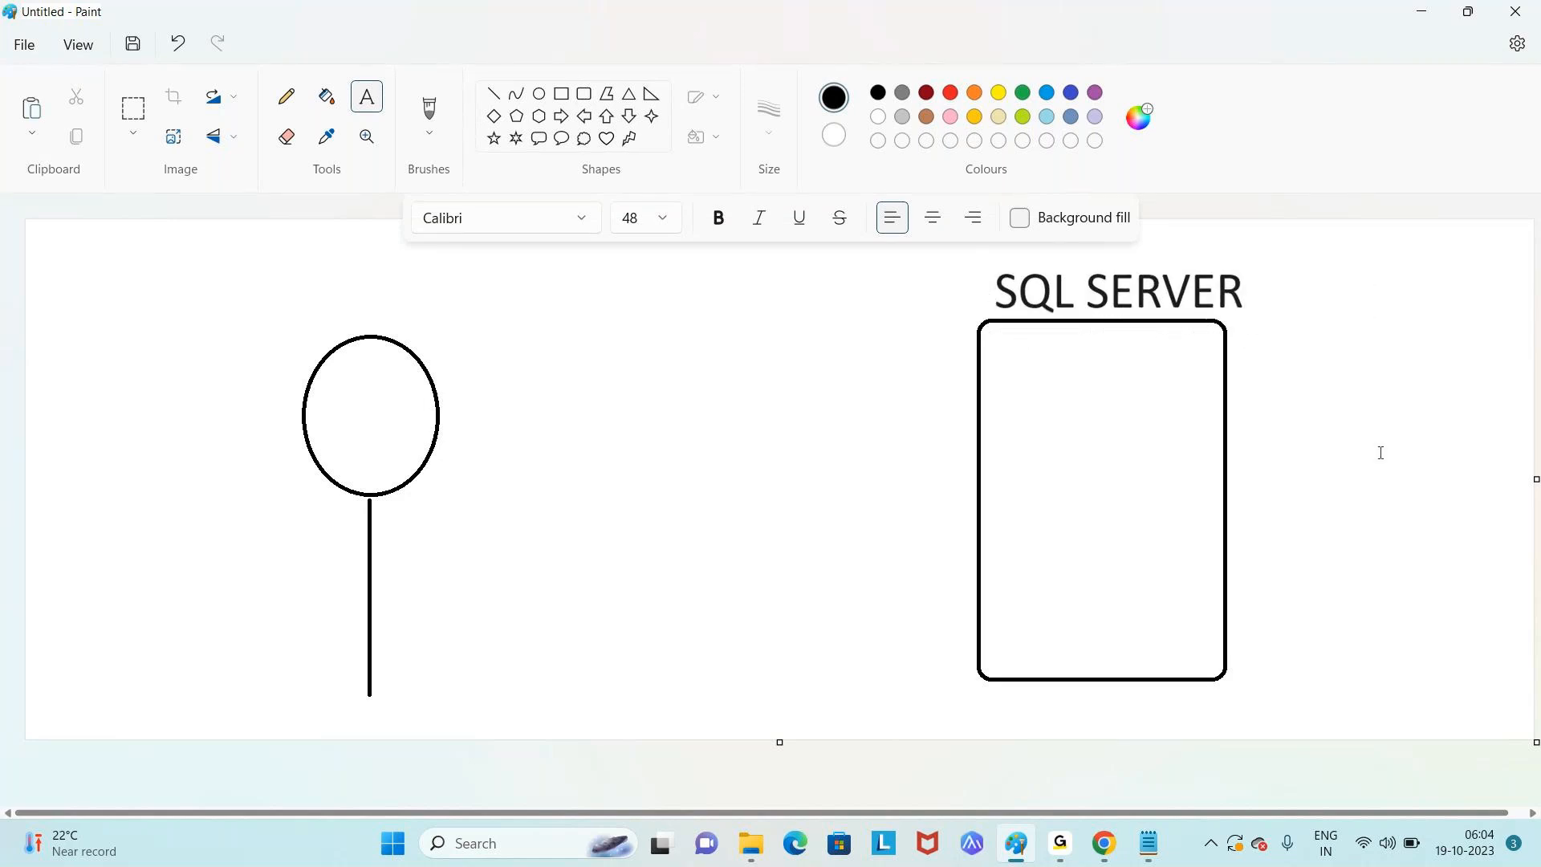
pyautogui.click(494, 94)
# - Draw a line from the figure toward SQL SERVER and a small box labelled 'SSMS'
pyautogui.moveTo(482, 524); pyautogui.dragTo(935, 340)
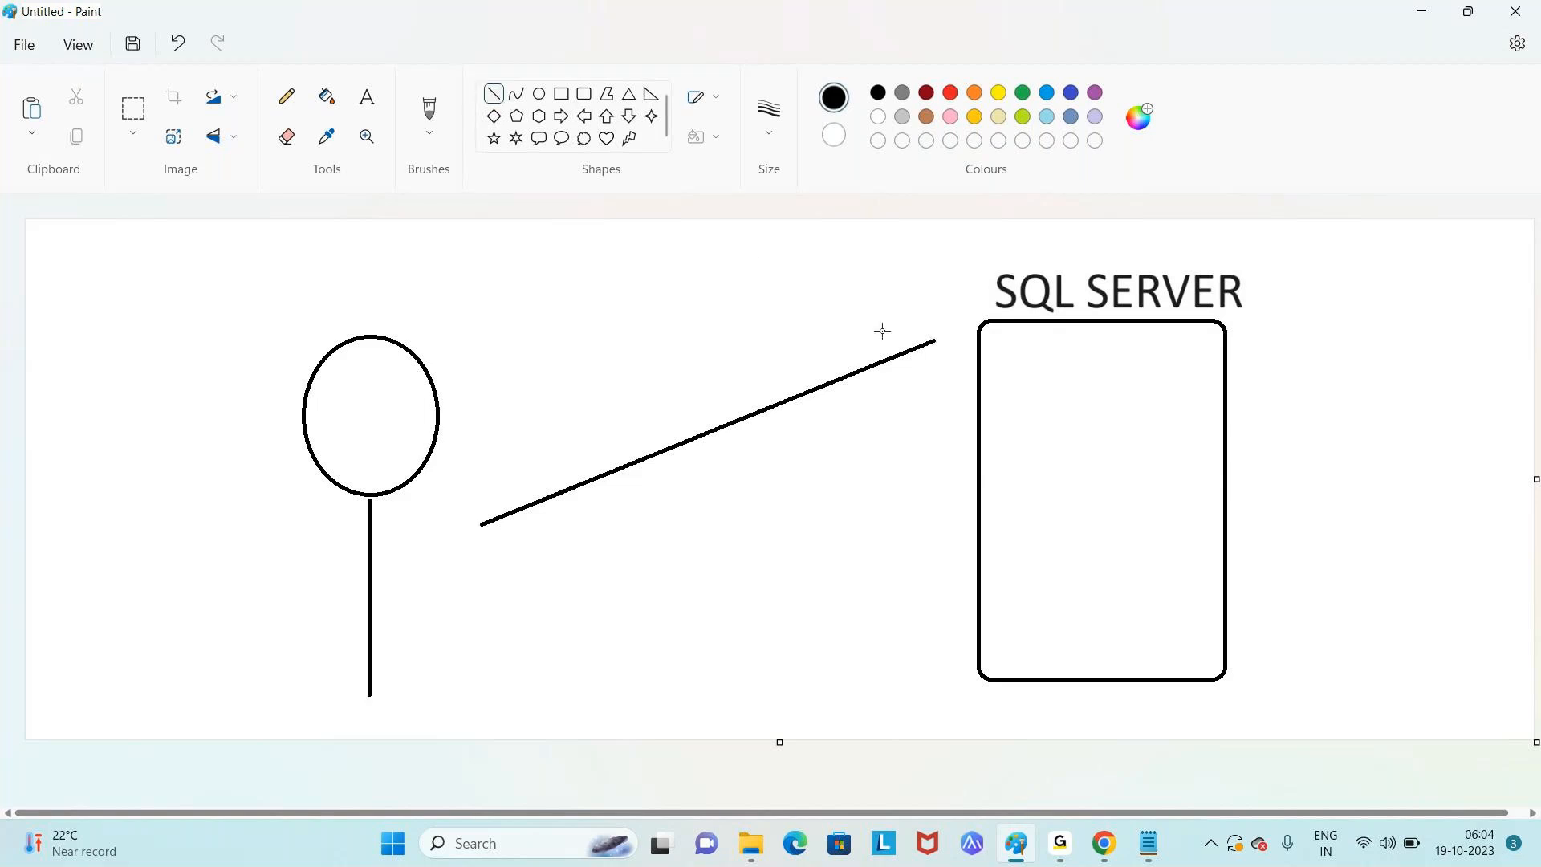
pyautogui.rightClick(938, 345)
pyautogui.click(561, 93)
pyautogui.moveTo(652, 492)
pyautogui.mouseDown()
pyautogui.moveTo(739, 612)
pyautogui.moveTo(791, 608)
pyautogui.mouseUp()
pyautogui.click(367, 96)
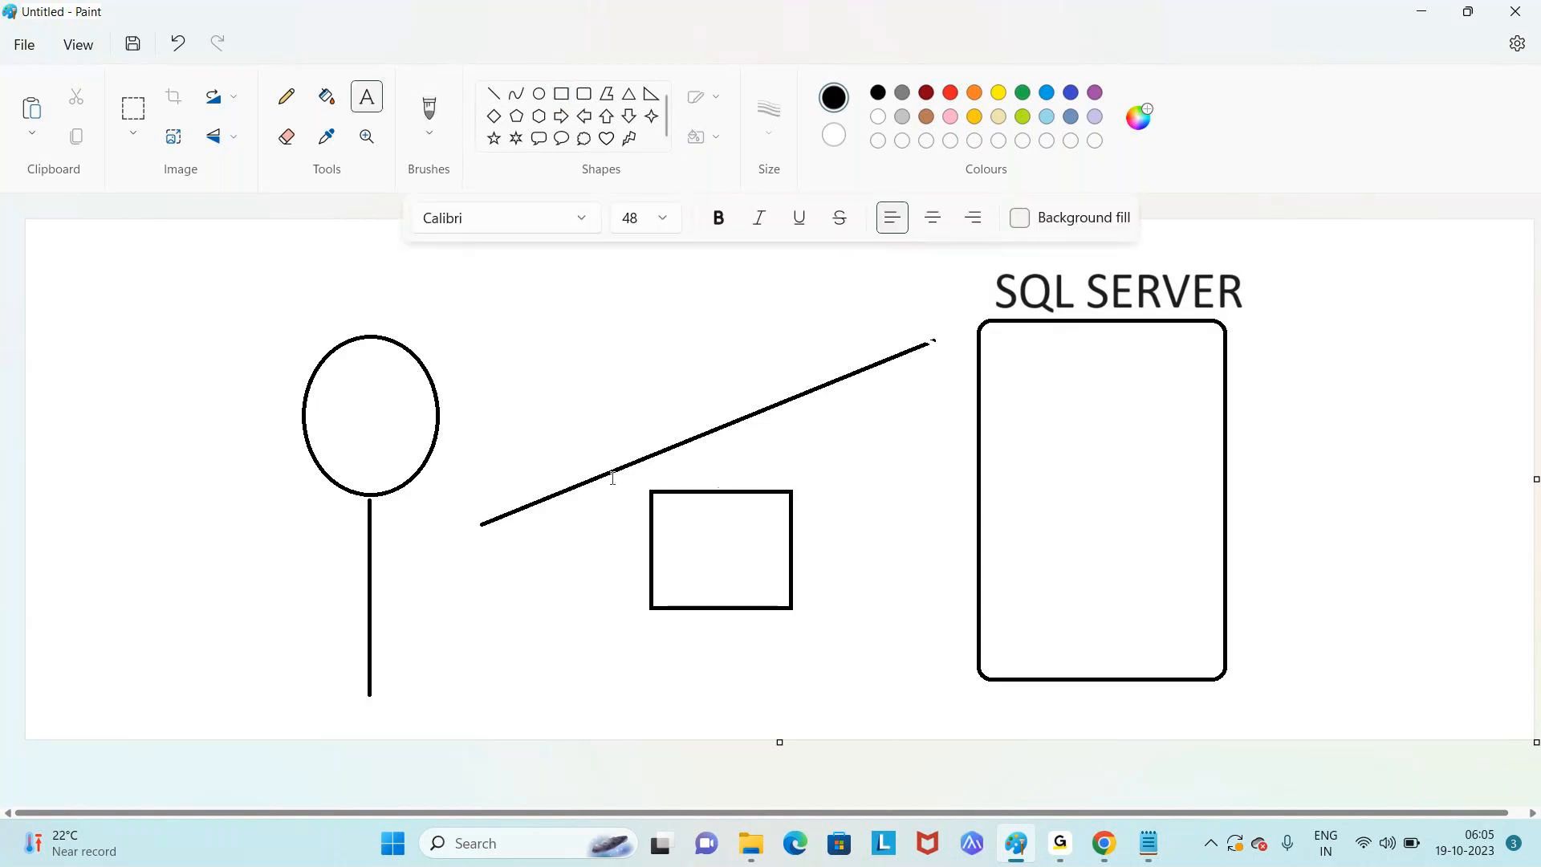
pyautogui.click(663, 529)
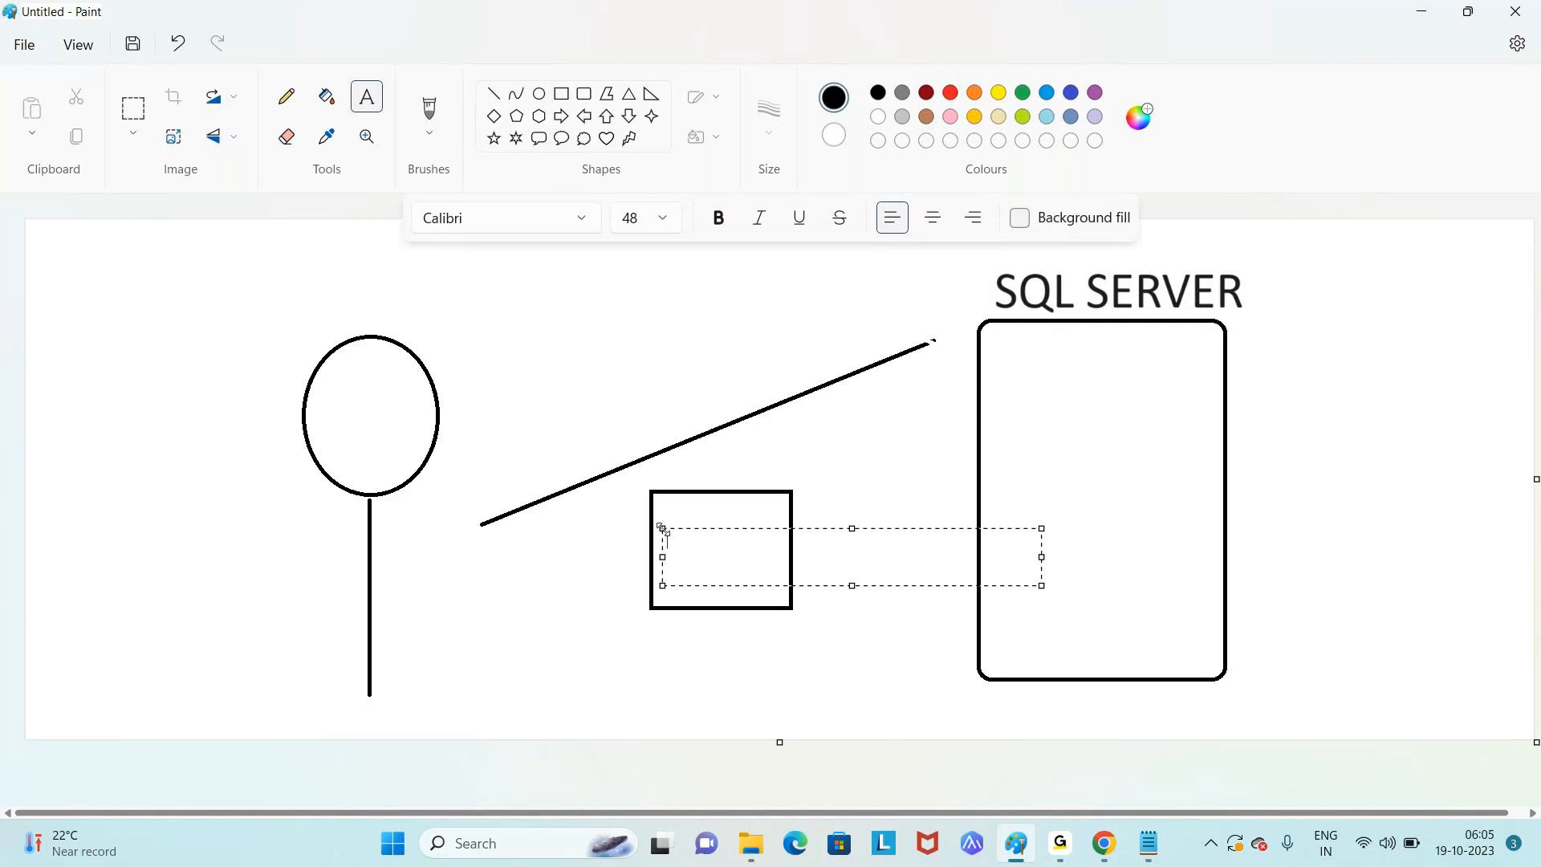
pyautogui.write('SSMS')
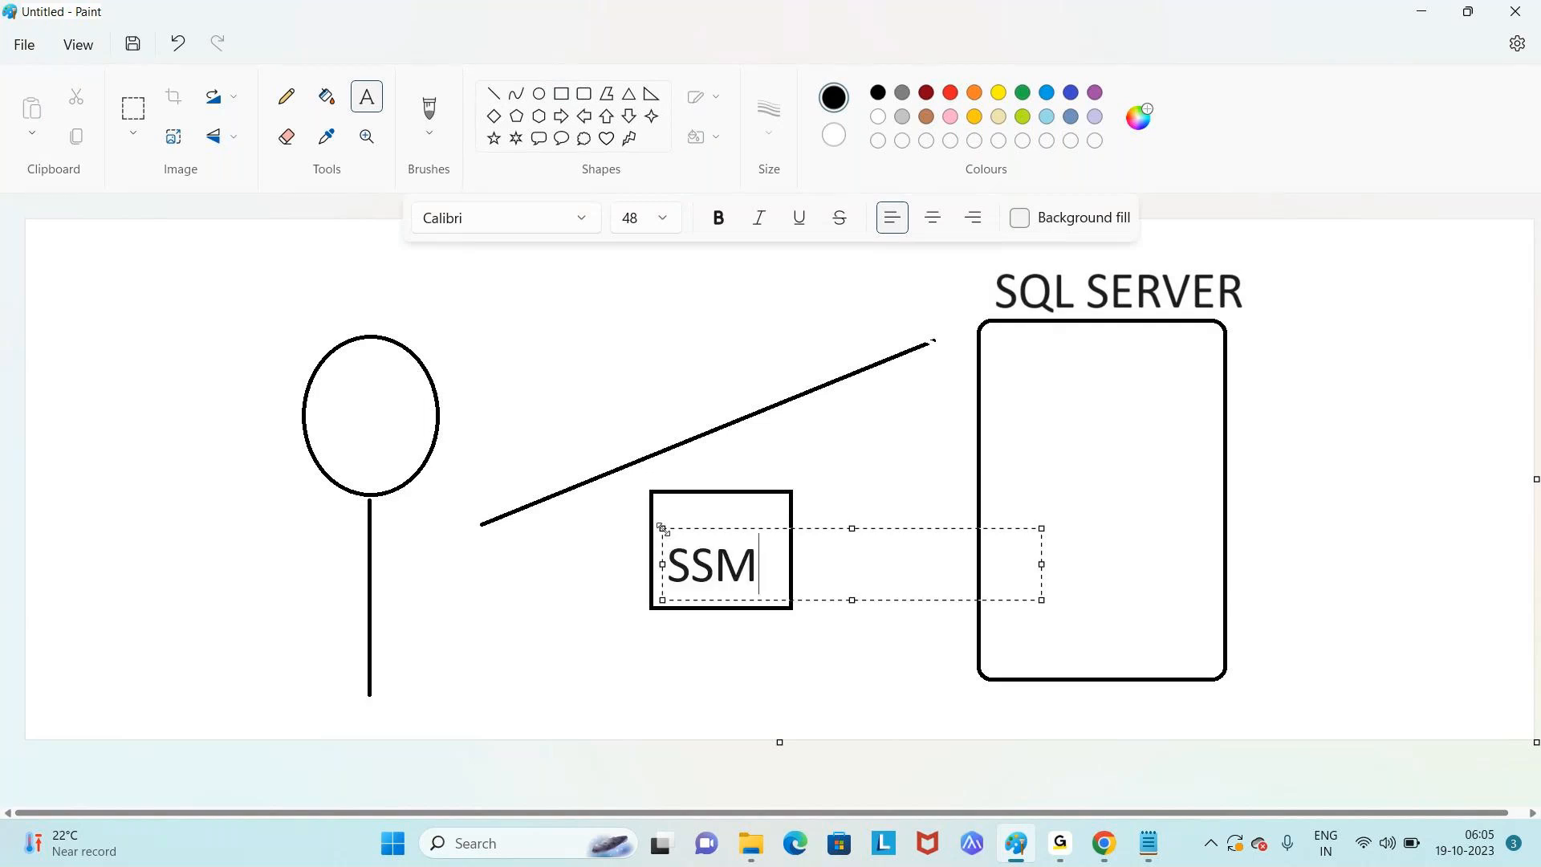
pyautogui.click(438, 657)
# - Add a 'Management Studio' caption below, widened to fit on one line
pyautogui.click(439, 676)
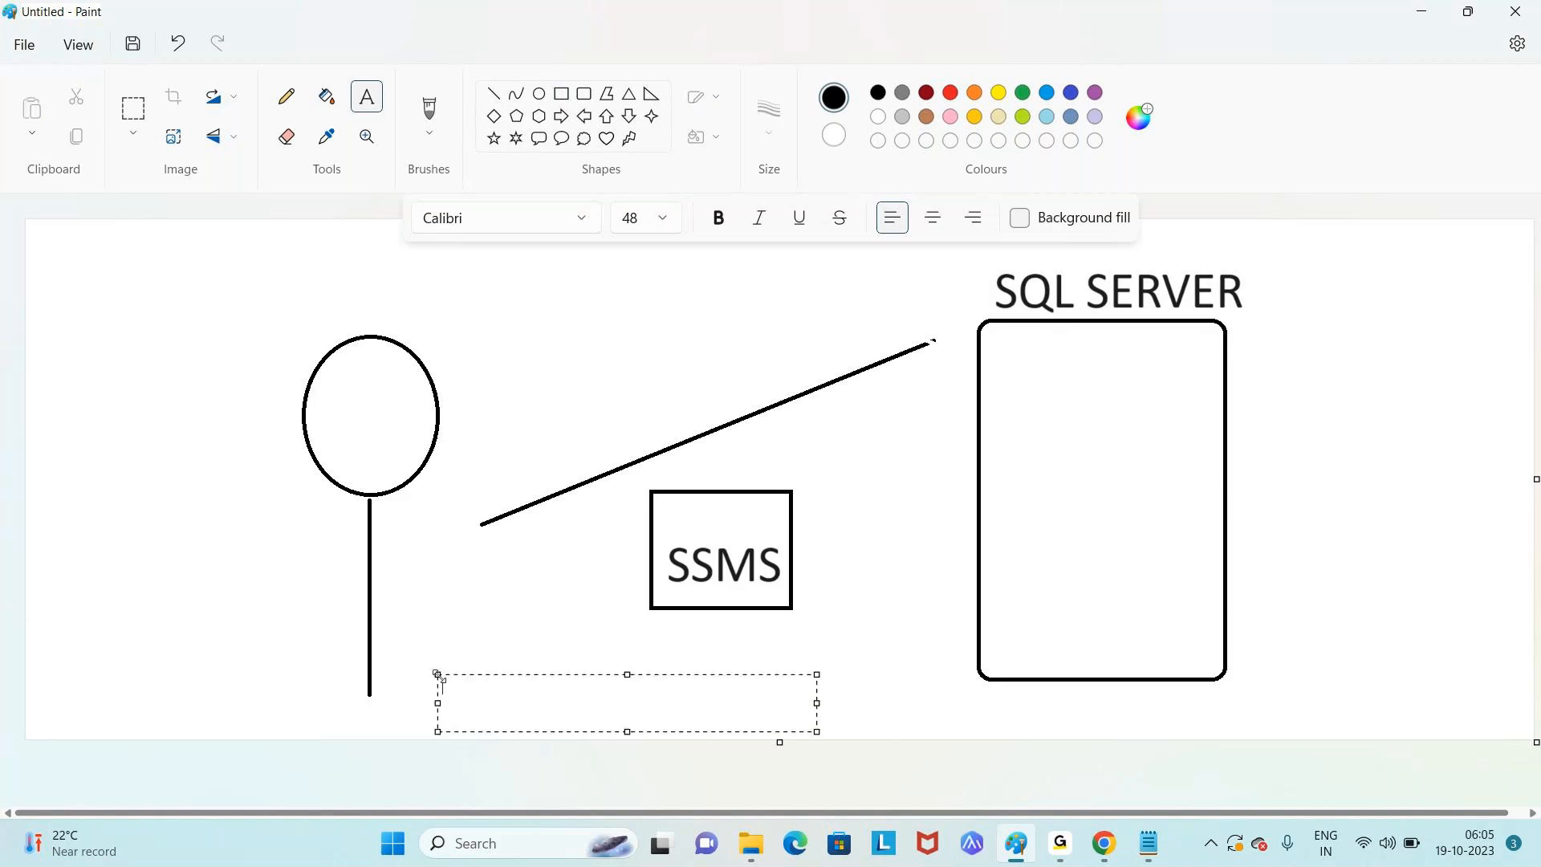
pyautogui.write('SQL S')
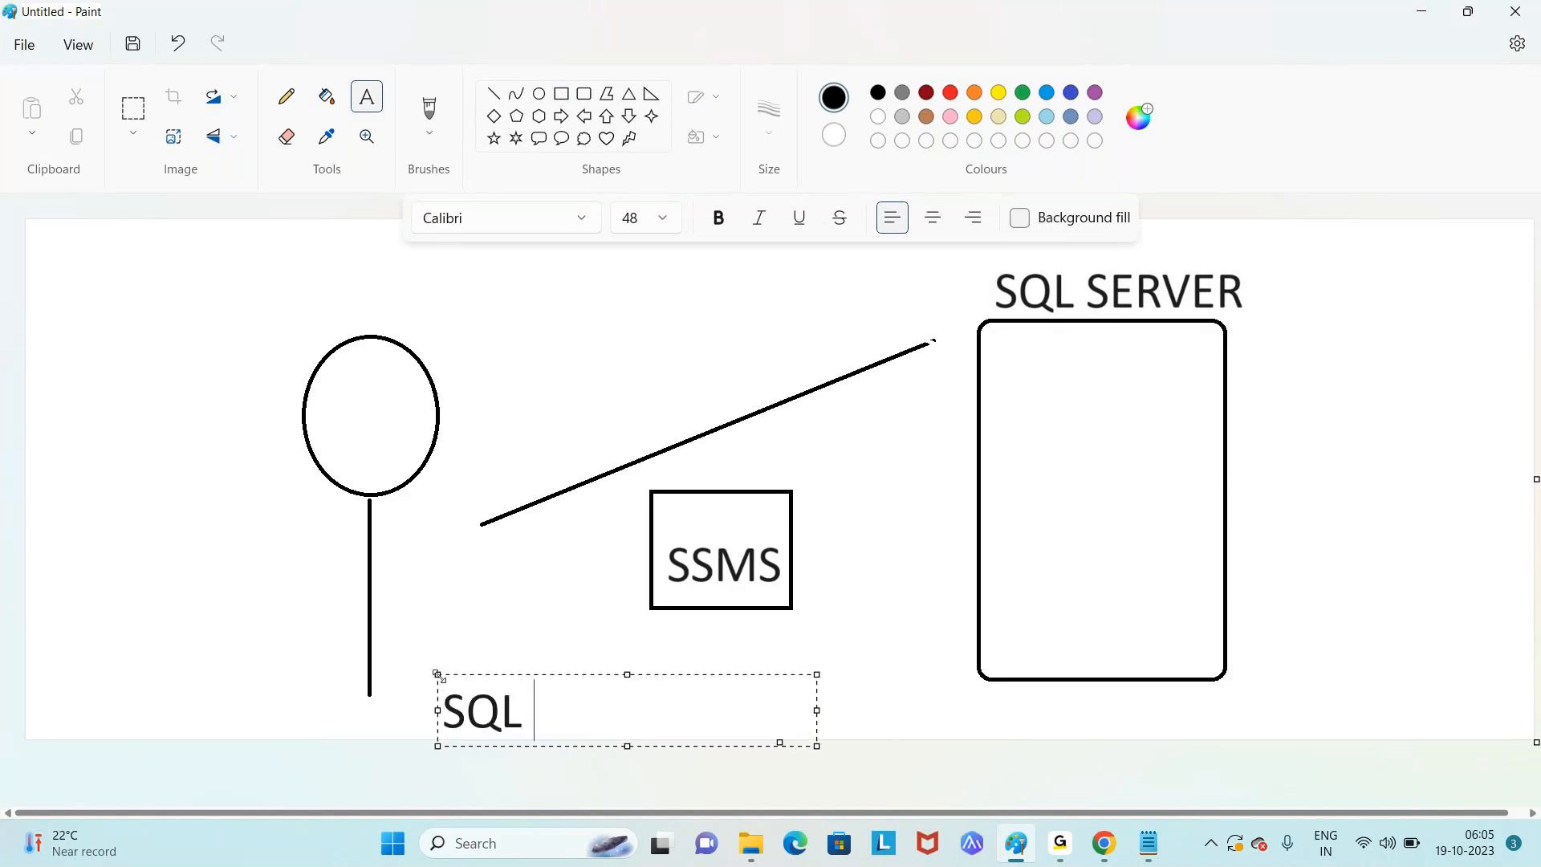
pyautogui.press('BackSpace')
pyautogui.press('BackSpace')
pyautogui.press('BackSpace')
pyautogui.press('BackSpace')
pyautogui.press('BackSpace')
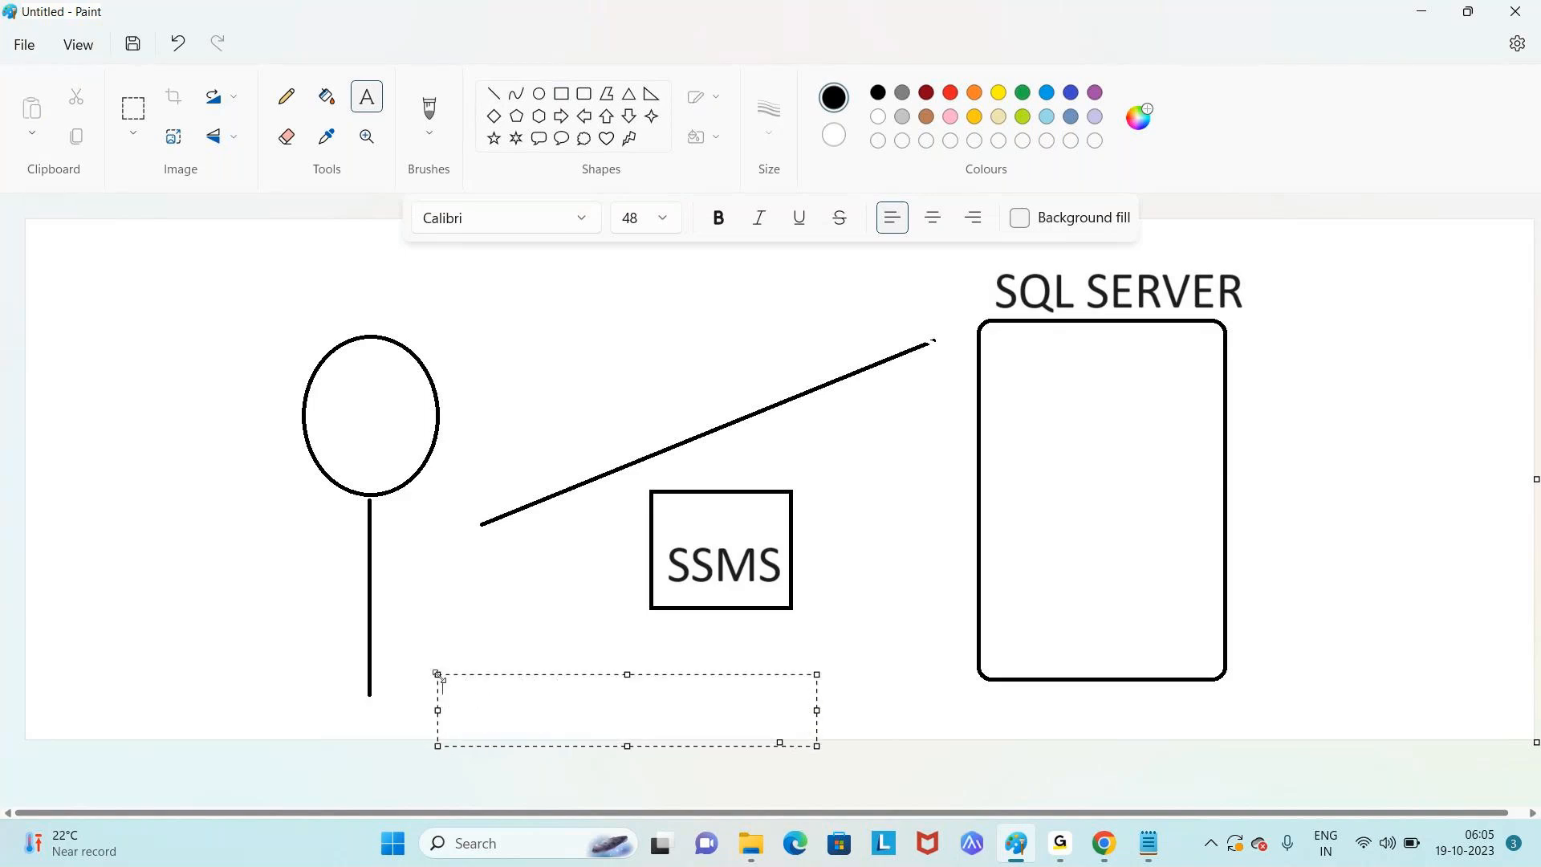
pyautogui.write('Management')
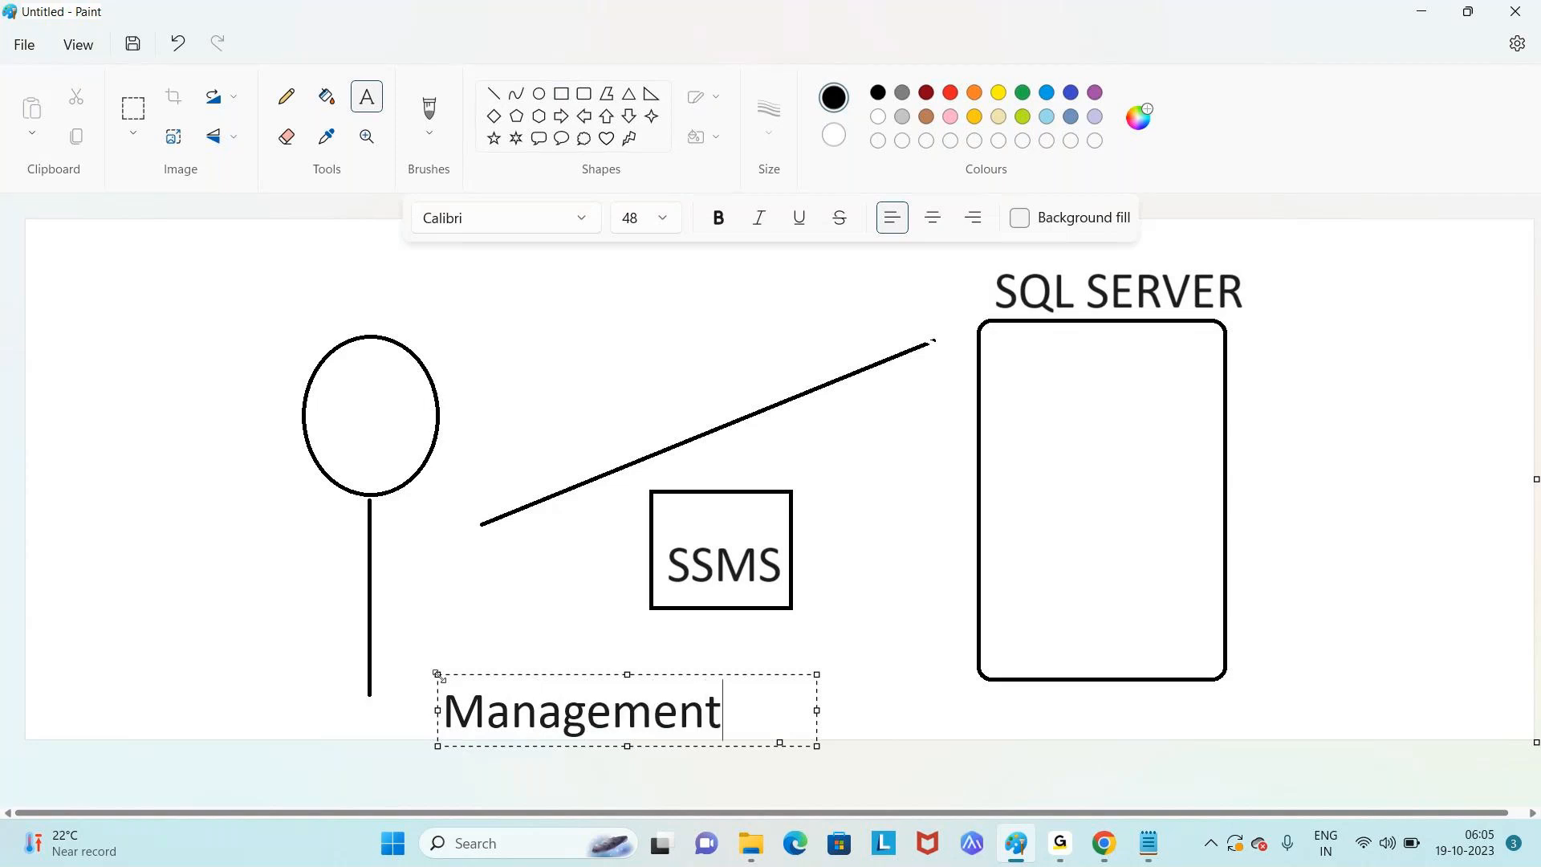
pyautogui.write(' Studio')
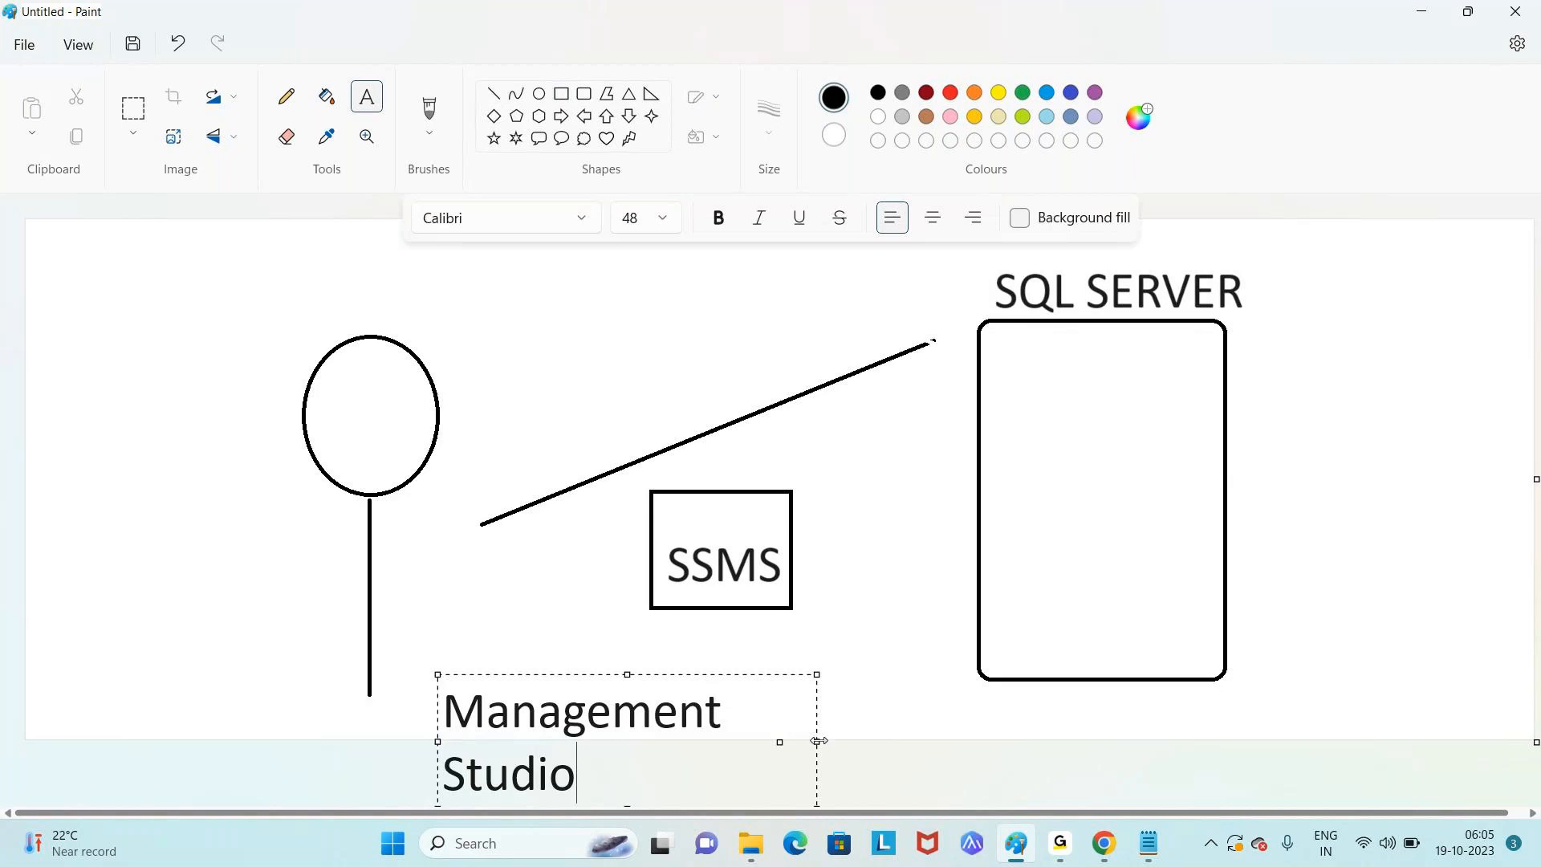
pyautogui.moveTo(817, 741); pyautogui.dragTo(1089, 739)
pyautogui.click(1235, 720)
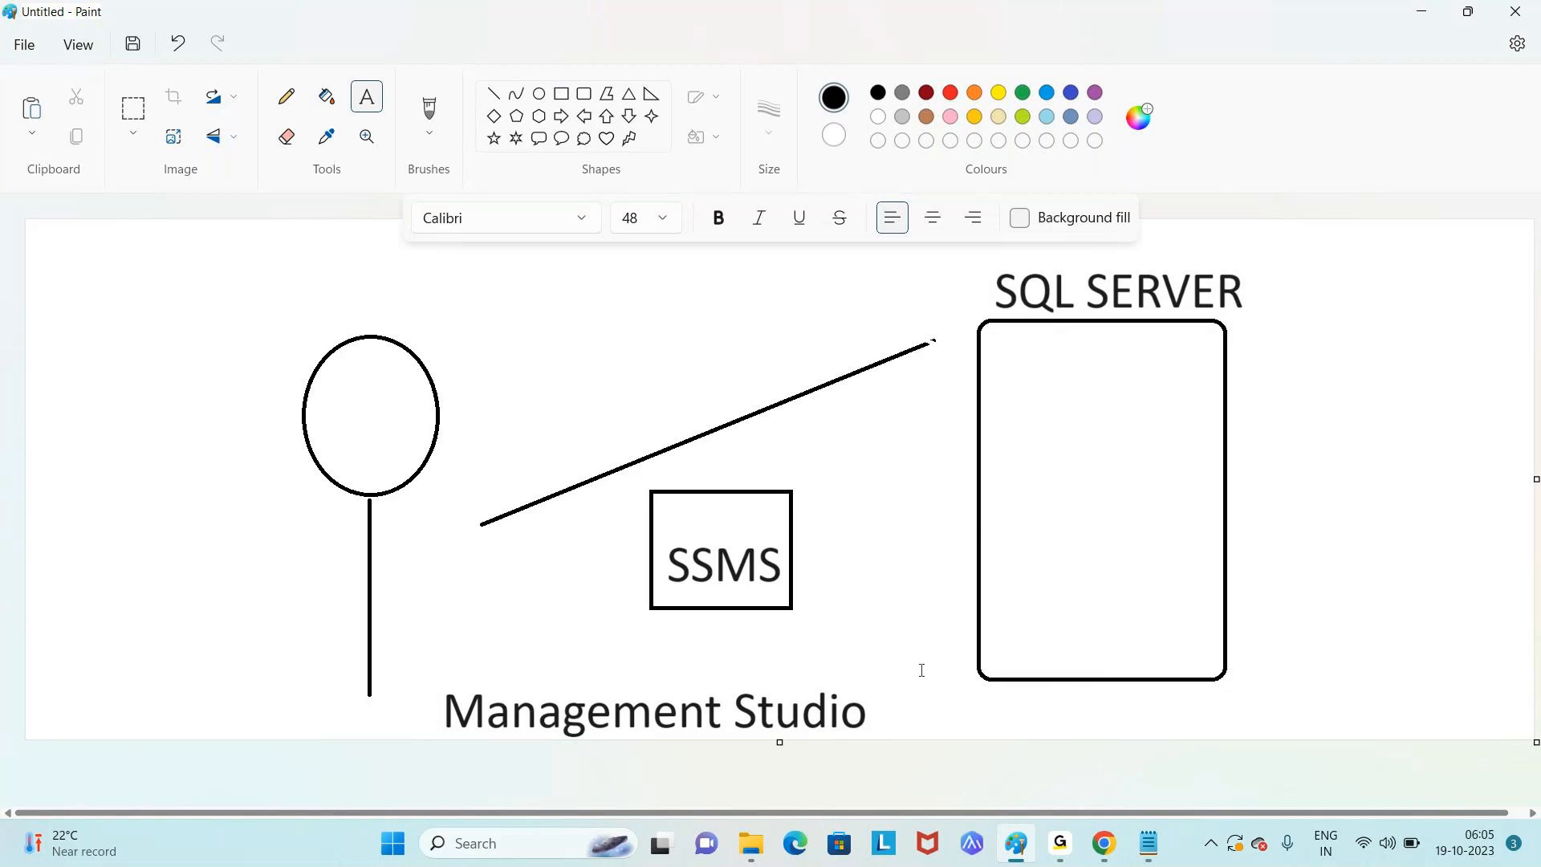
# - Draw a connecting line from the figure's head to the SSMS box
pyautogui.click(493, 94)
pyautogui.moveTo(427, 396); pyautogui.dragTo(682, 525)
pyautogui.click(994, 306)
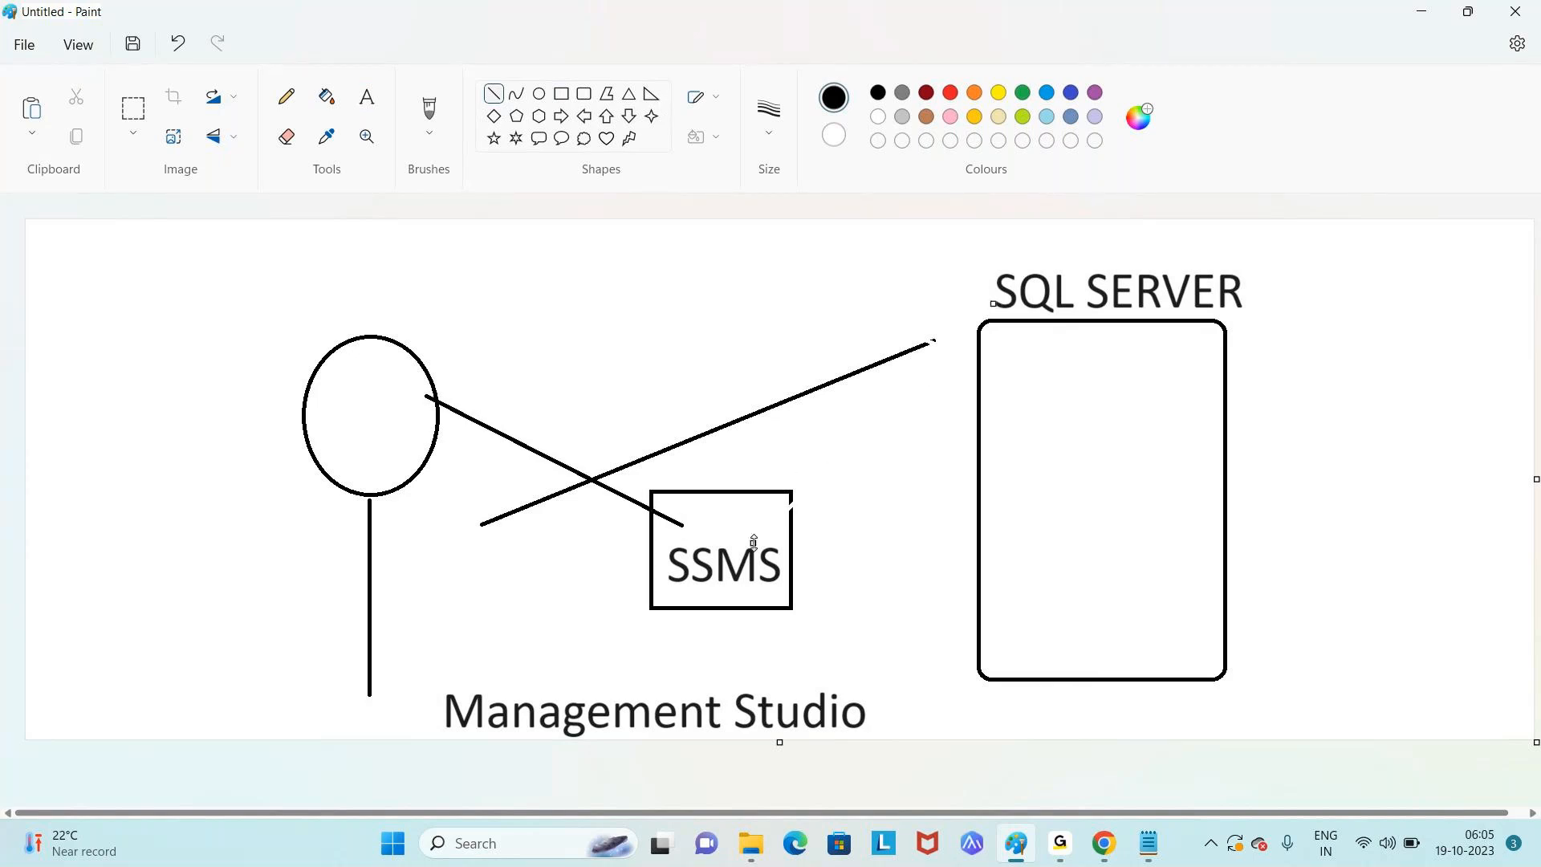
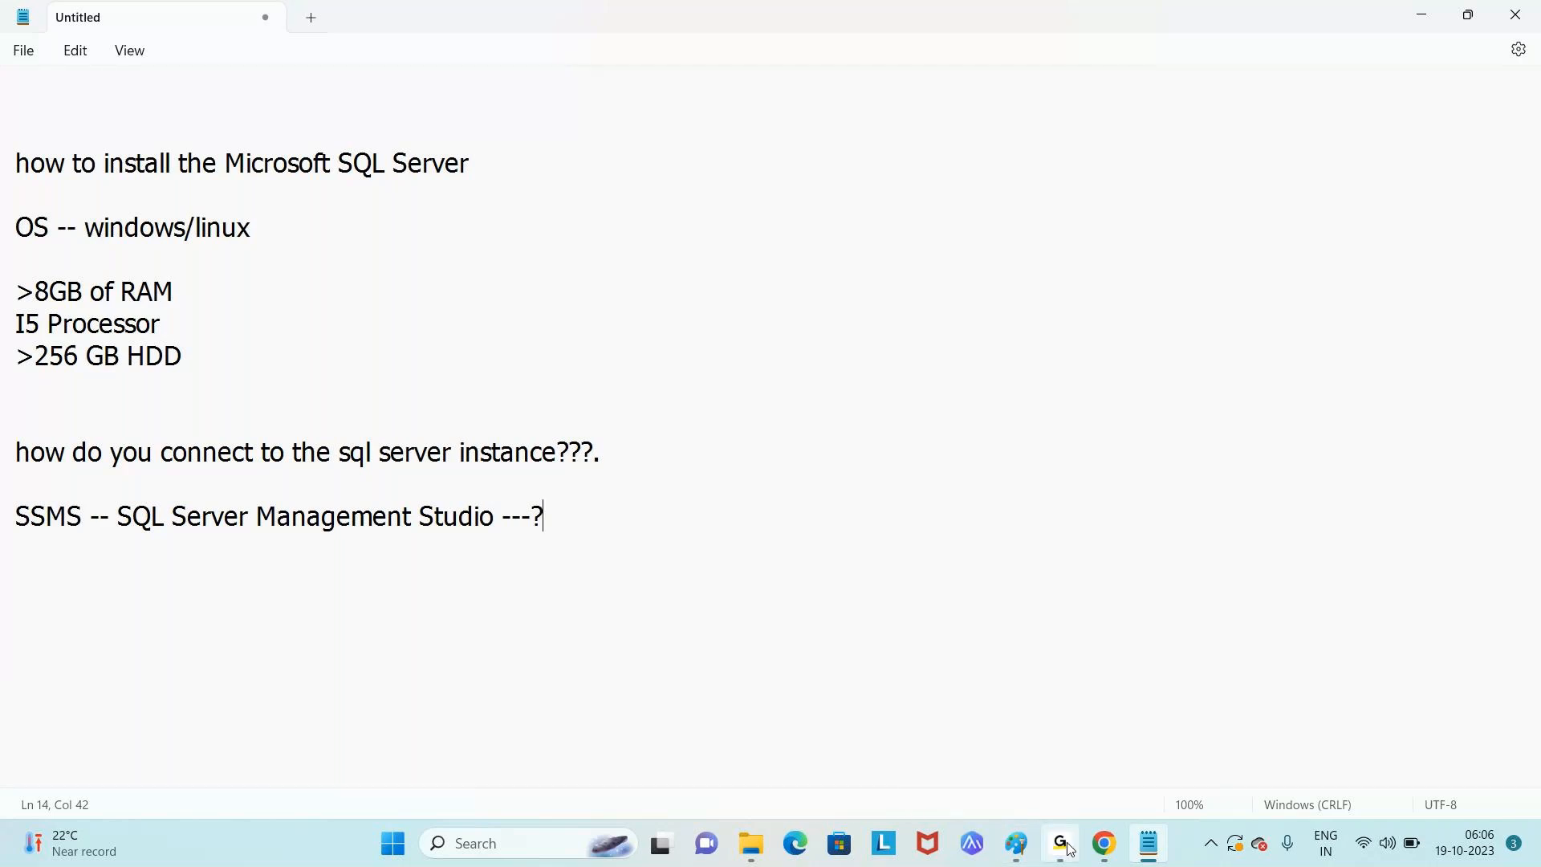
# - Switch to Chrome, close the SQL Server 2022 evaluation tab, and go to google.com
pyautogui.click(1106, 843)
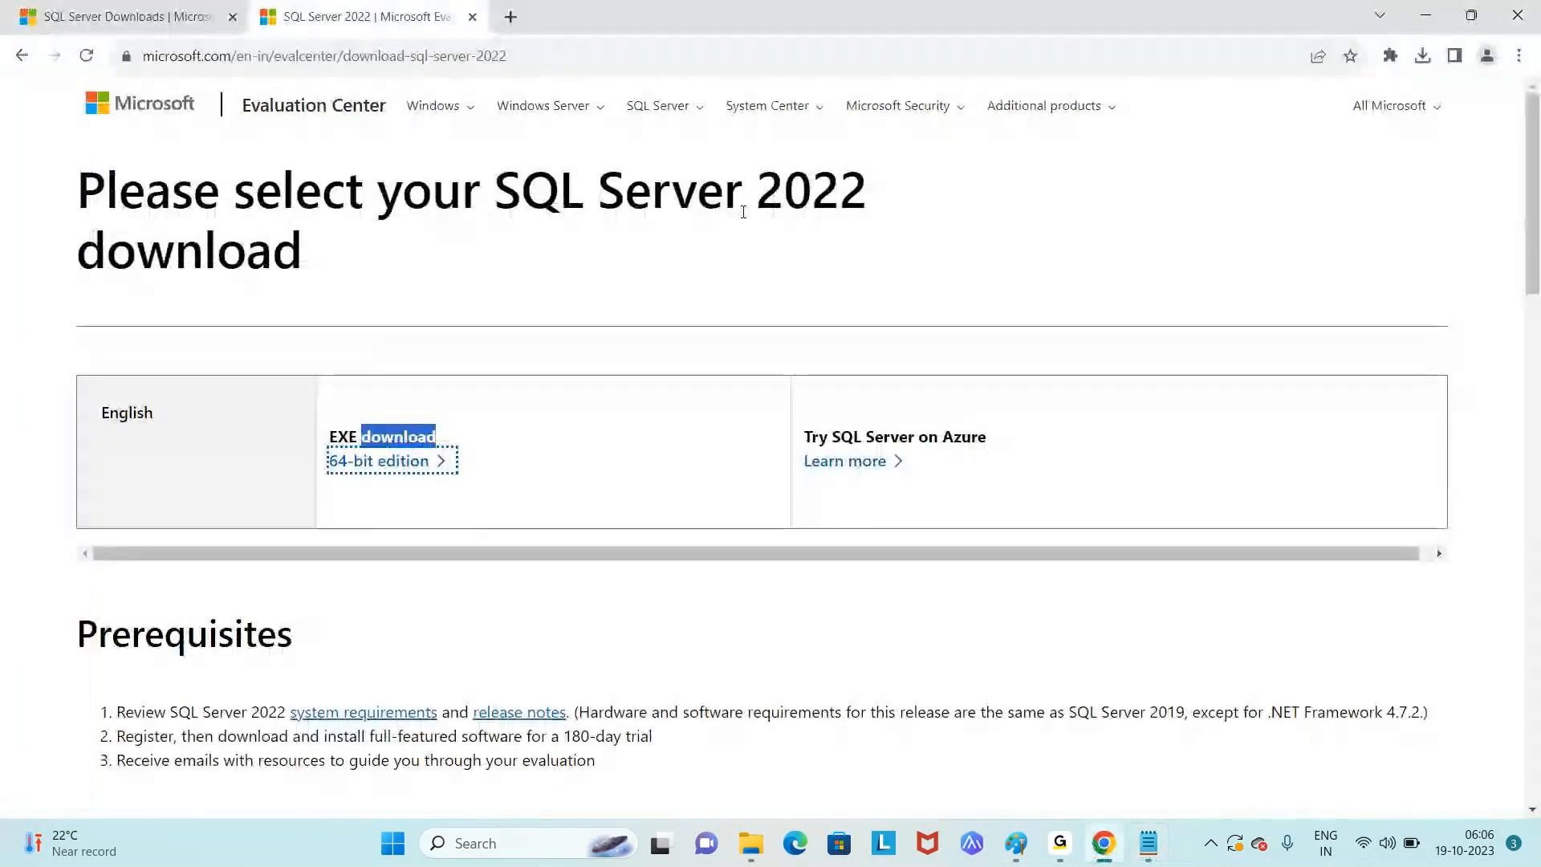
pyautogui.click(472, 17)
pyautogui.click(280, 59)
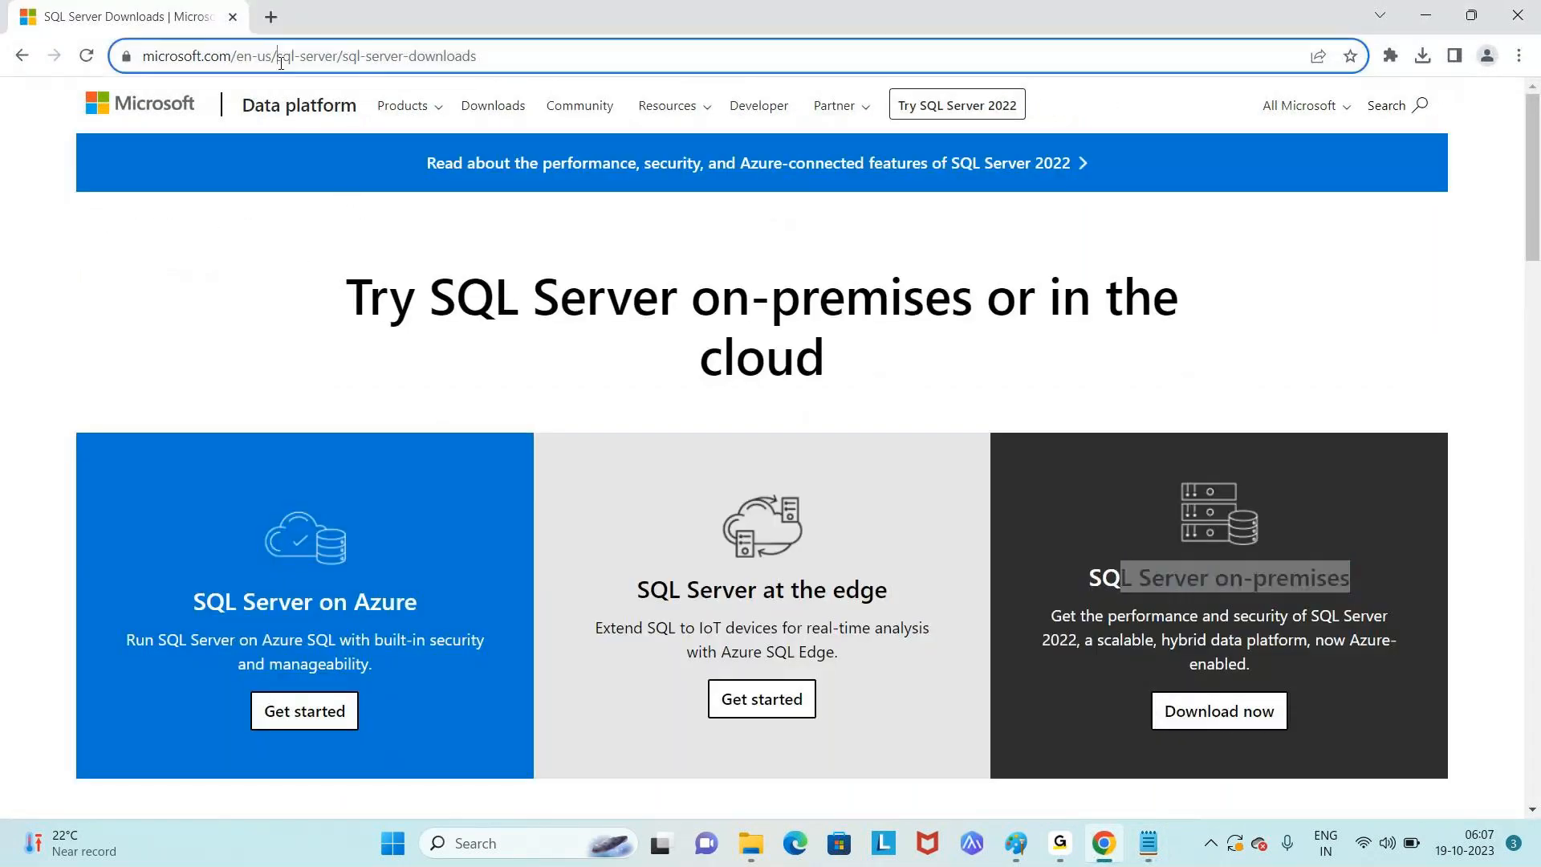
pyautogui.hotkey('ctrl', 'a')
pyautogui.write('g')
pyautogui.press('Return')
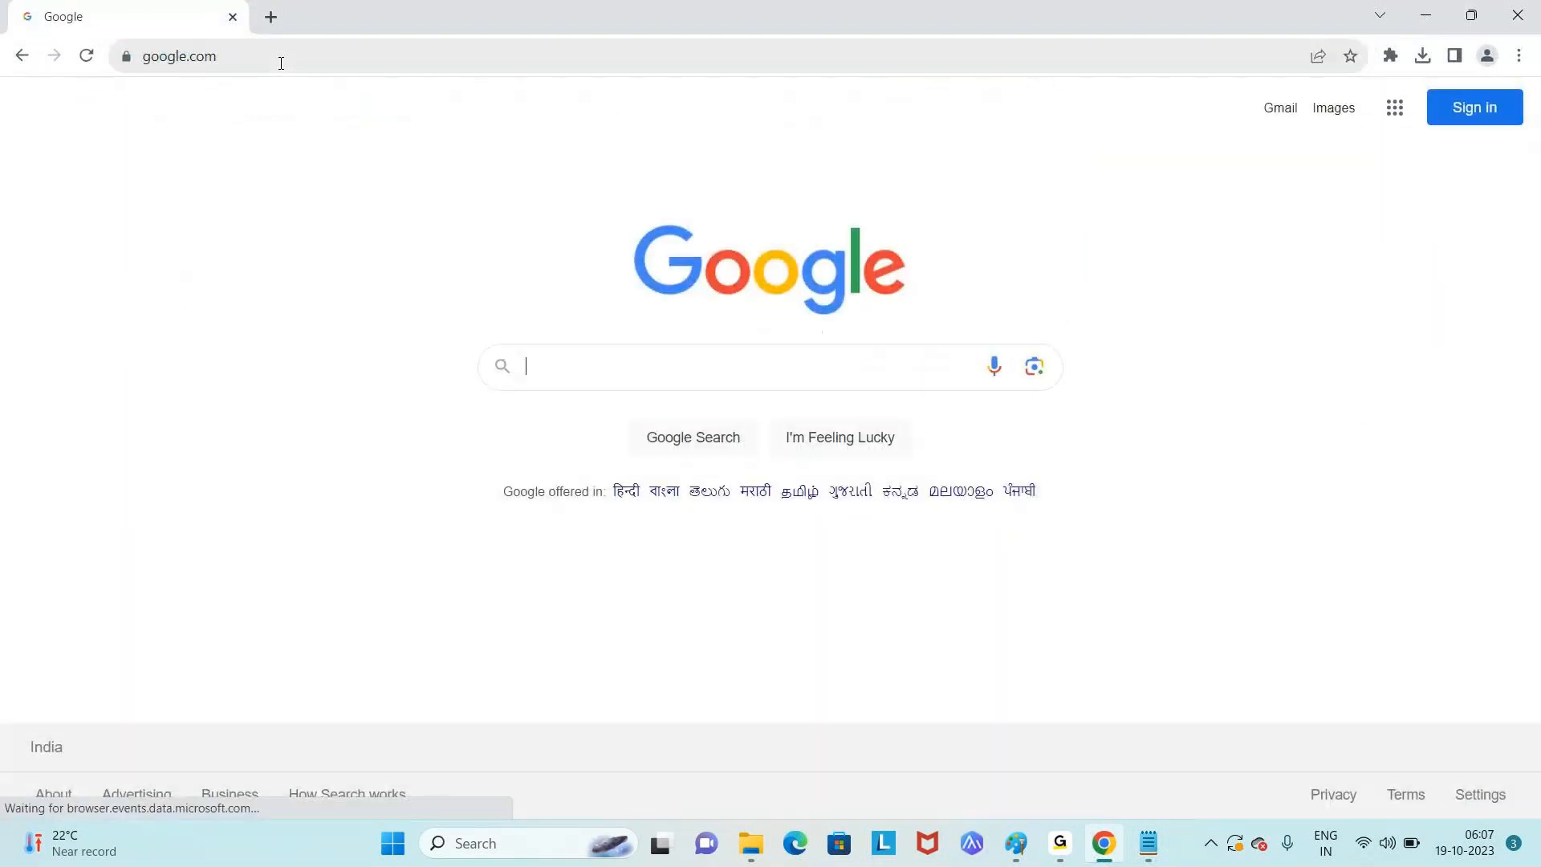
# - Search 'sql server management studio', dismiss the Google sign-in prompt, and open the Microsoft Learn result
pyautogui.write('SQ')
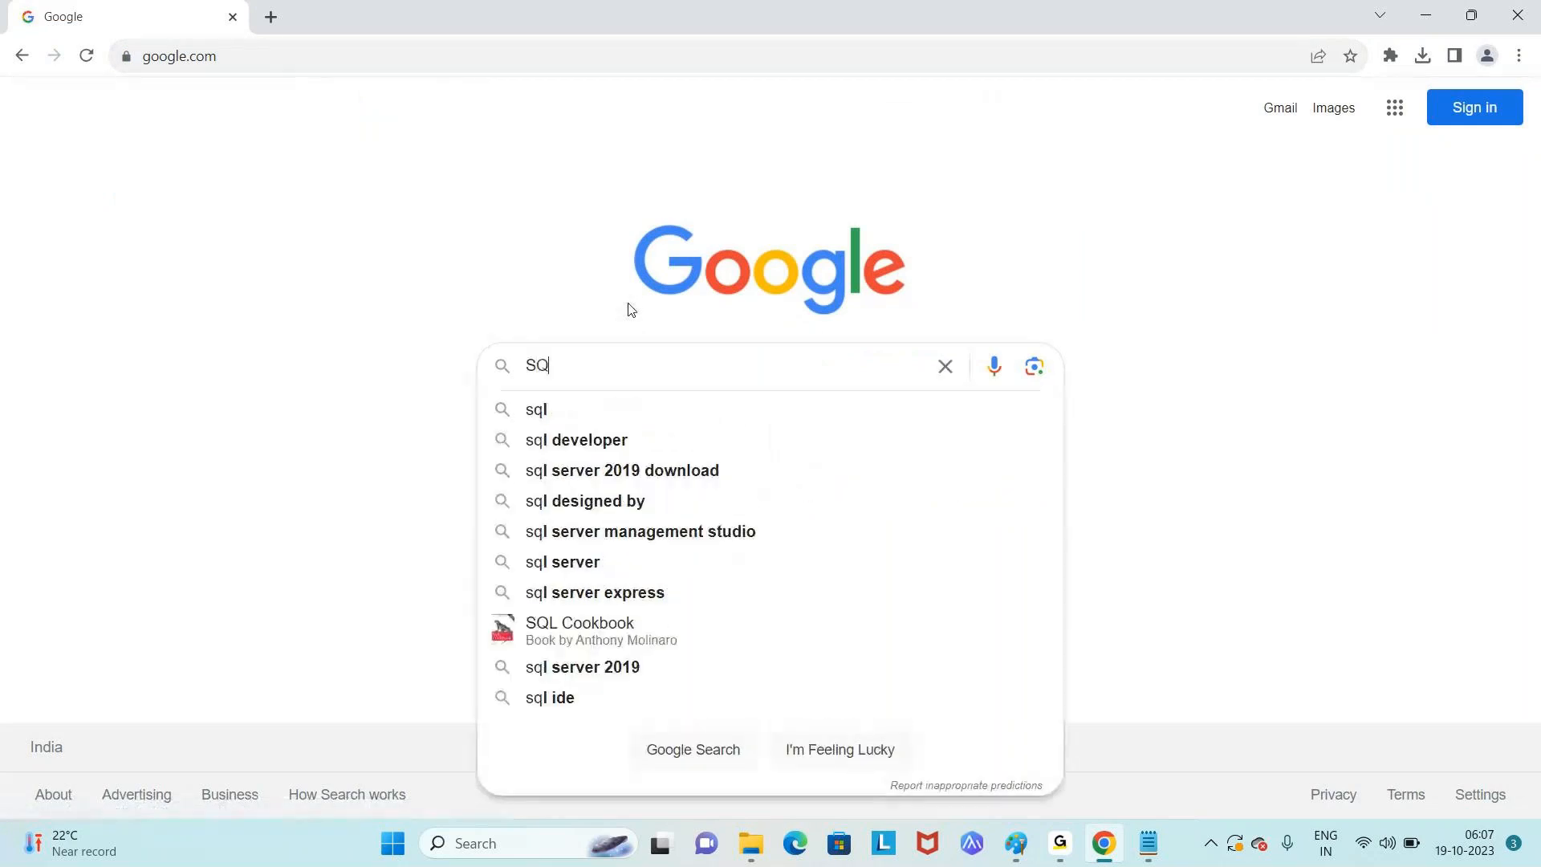
pyautogui.write('L Server')
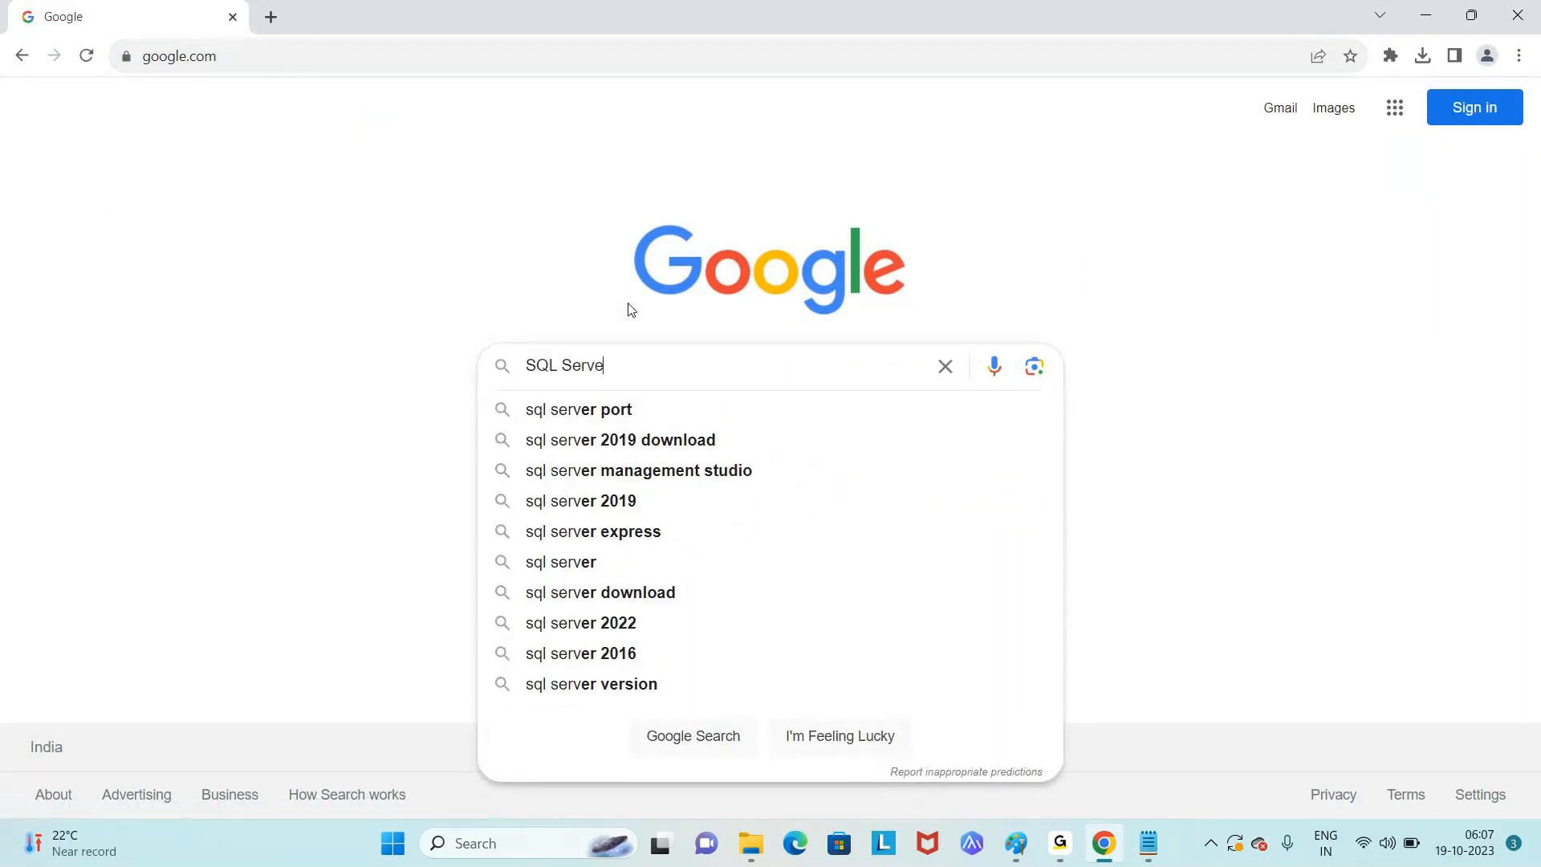
pyautogui.click(731, 481)
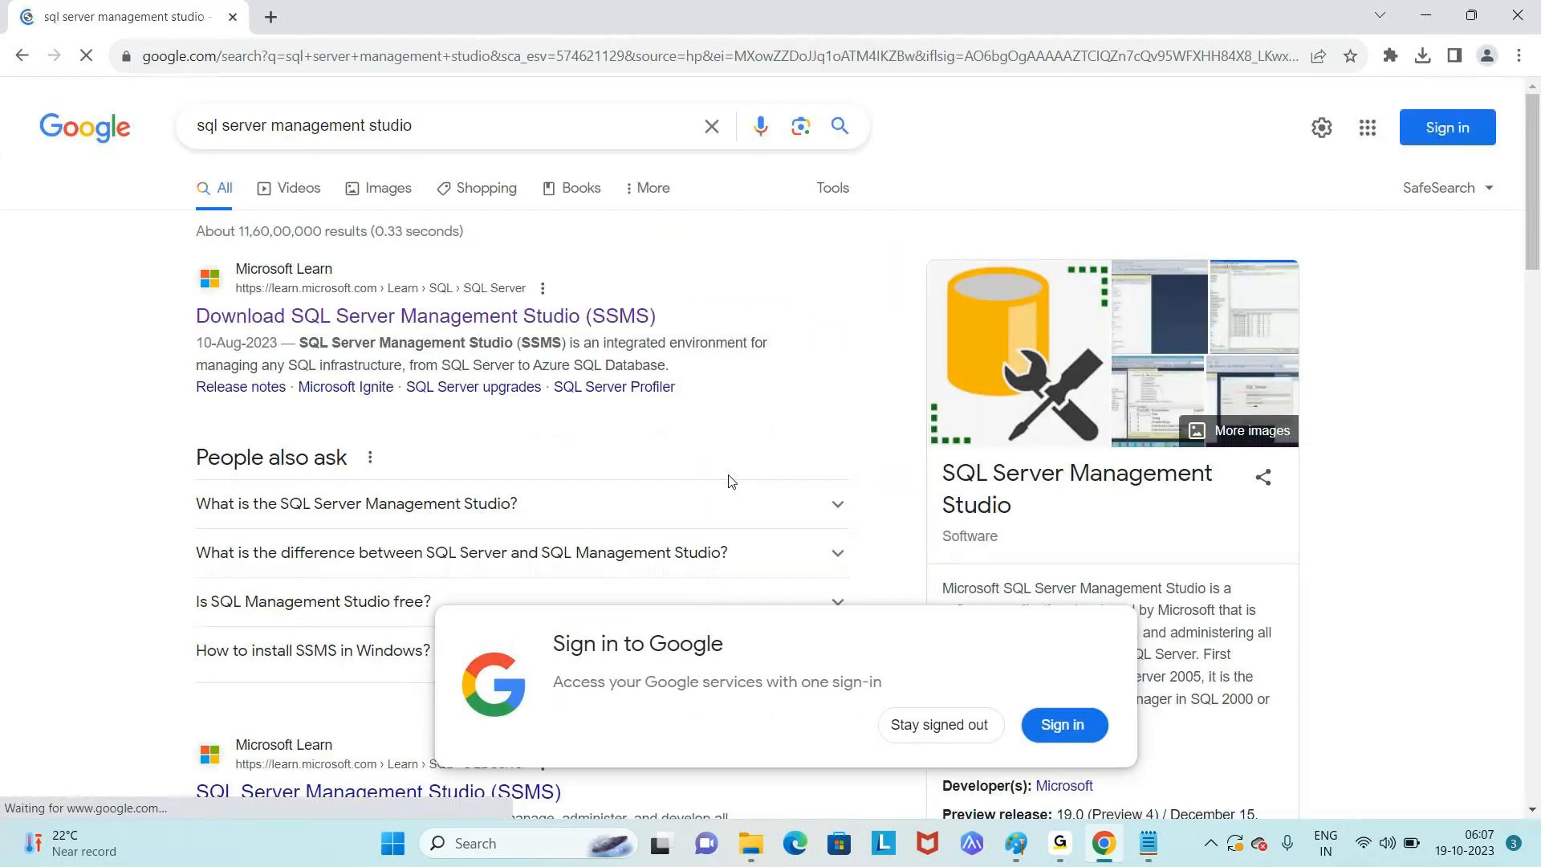
pyautogui.click(953, 737)
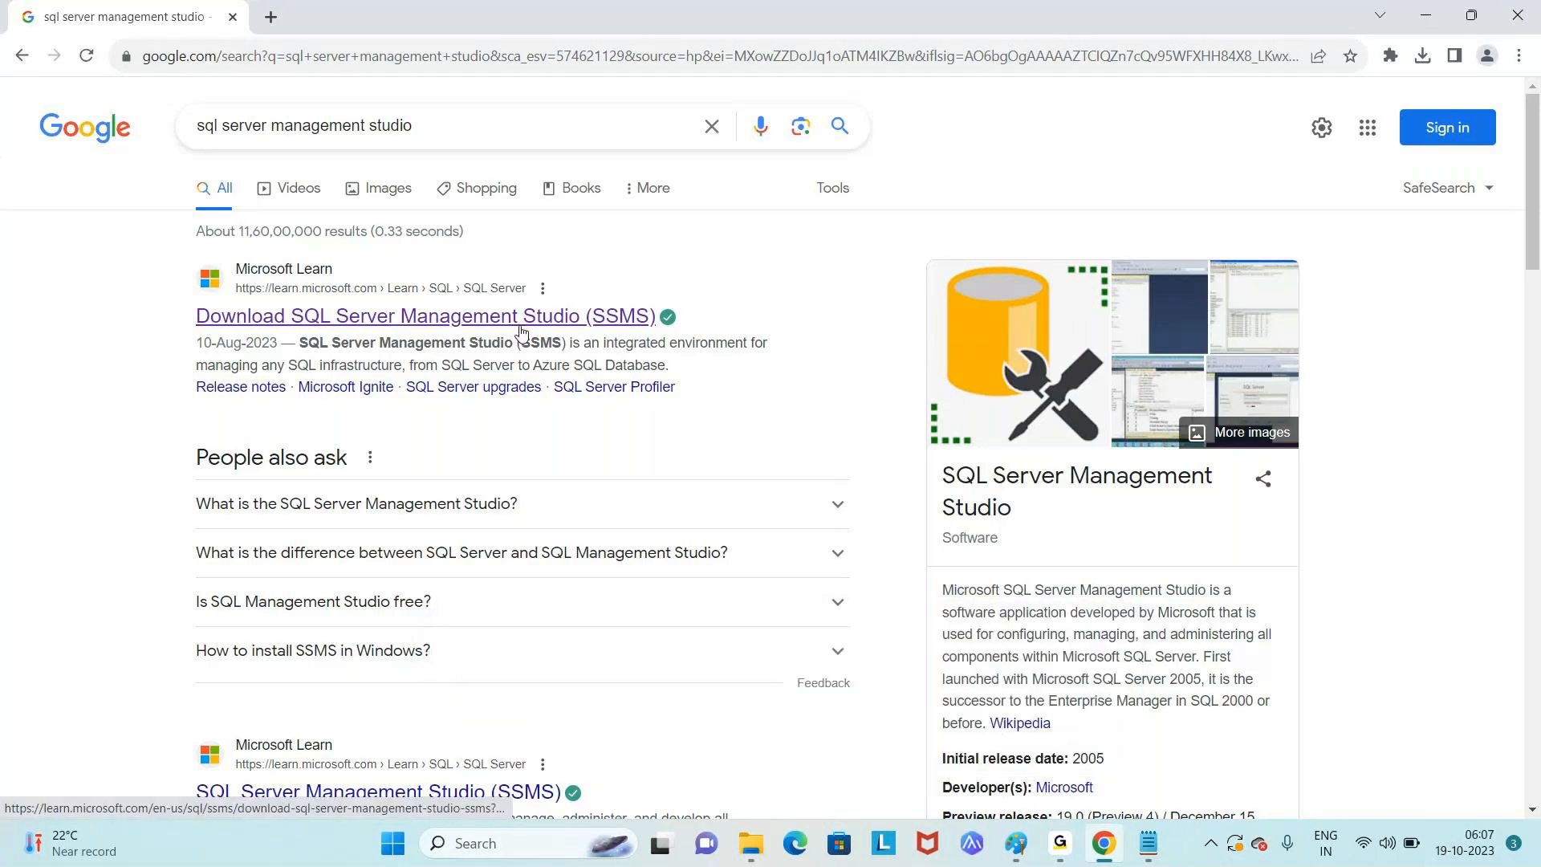
pyautogui.click(521, 318)
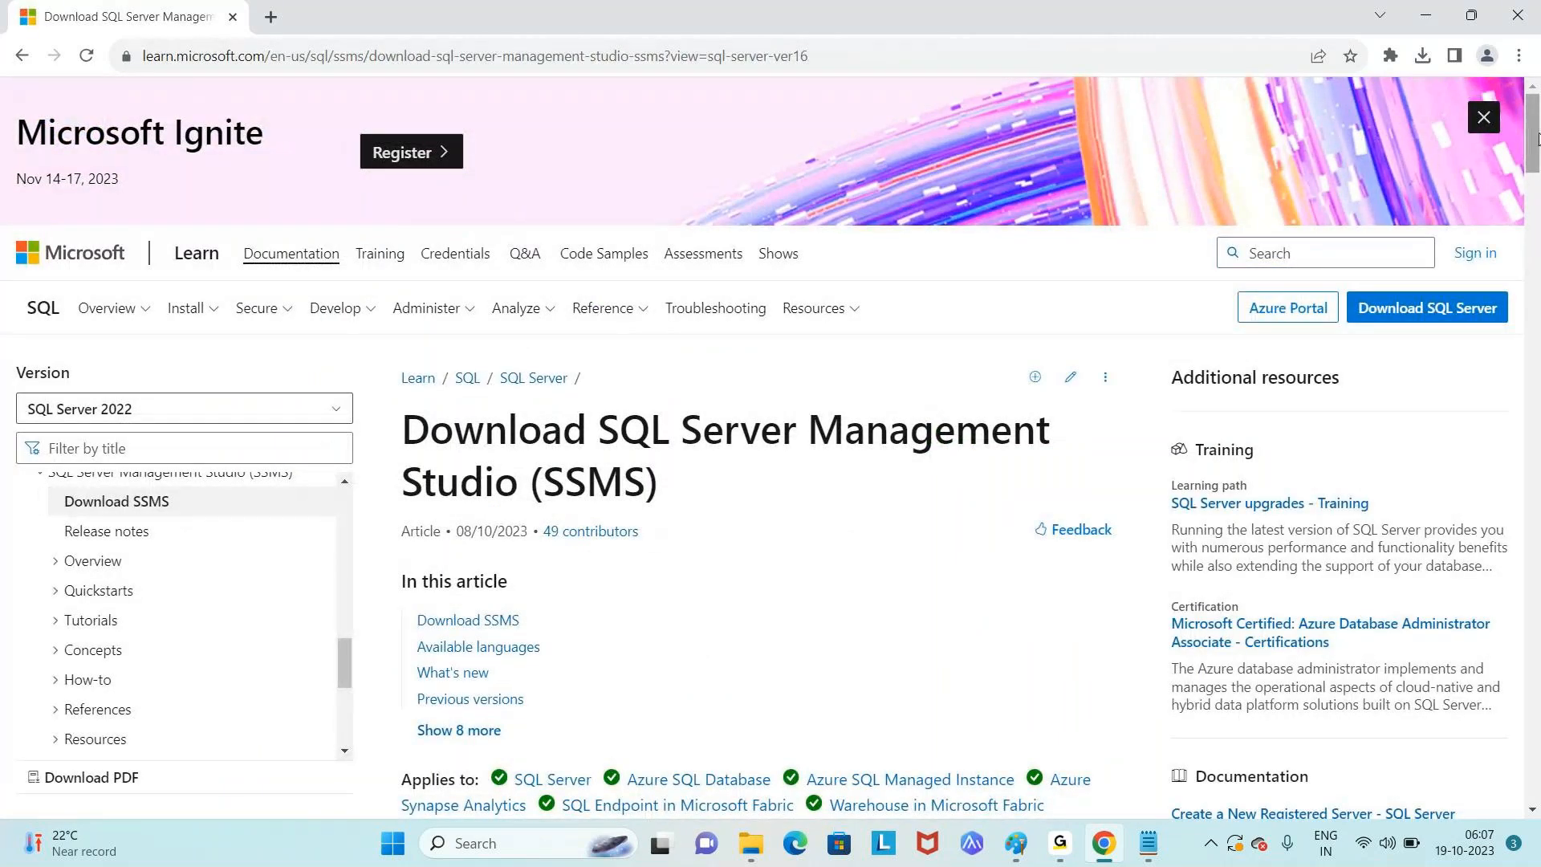
# - Download the 'Free Download for SQL Server Management Studio (SSMS) 19.1' installer and check its progress
pyautogui.moveTo(1537, 138); pyautogui.dragTo(1535, 242)
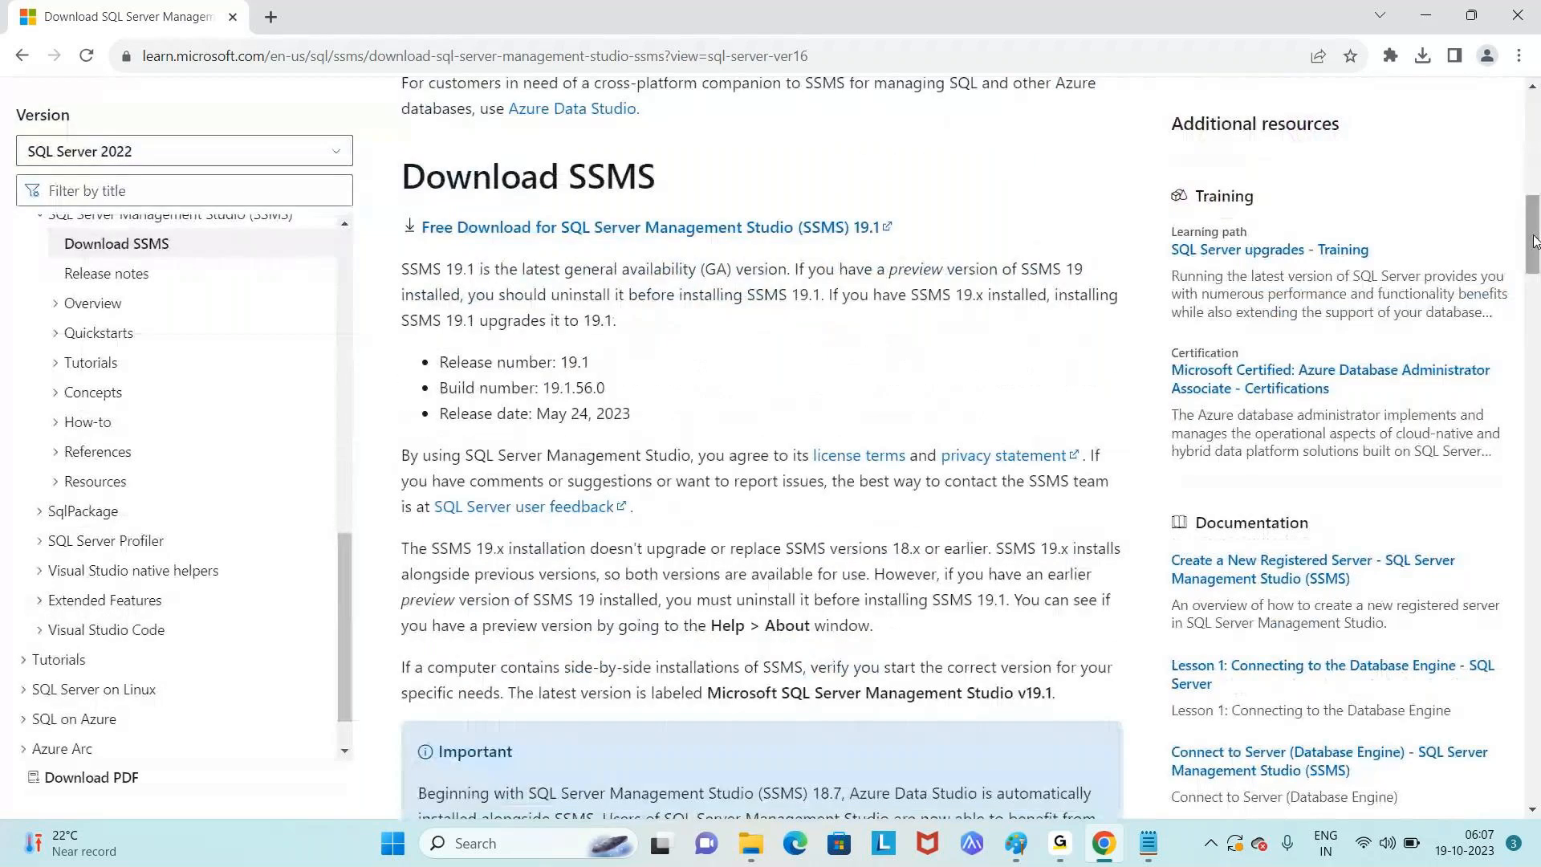
pyautogui.click(715, 228)
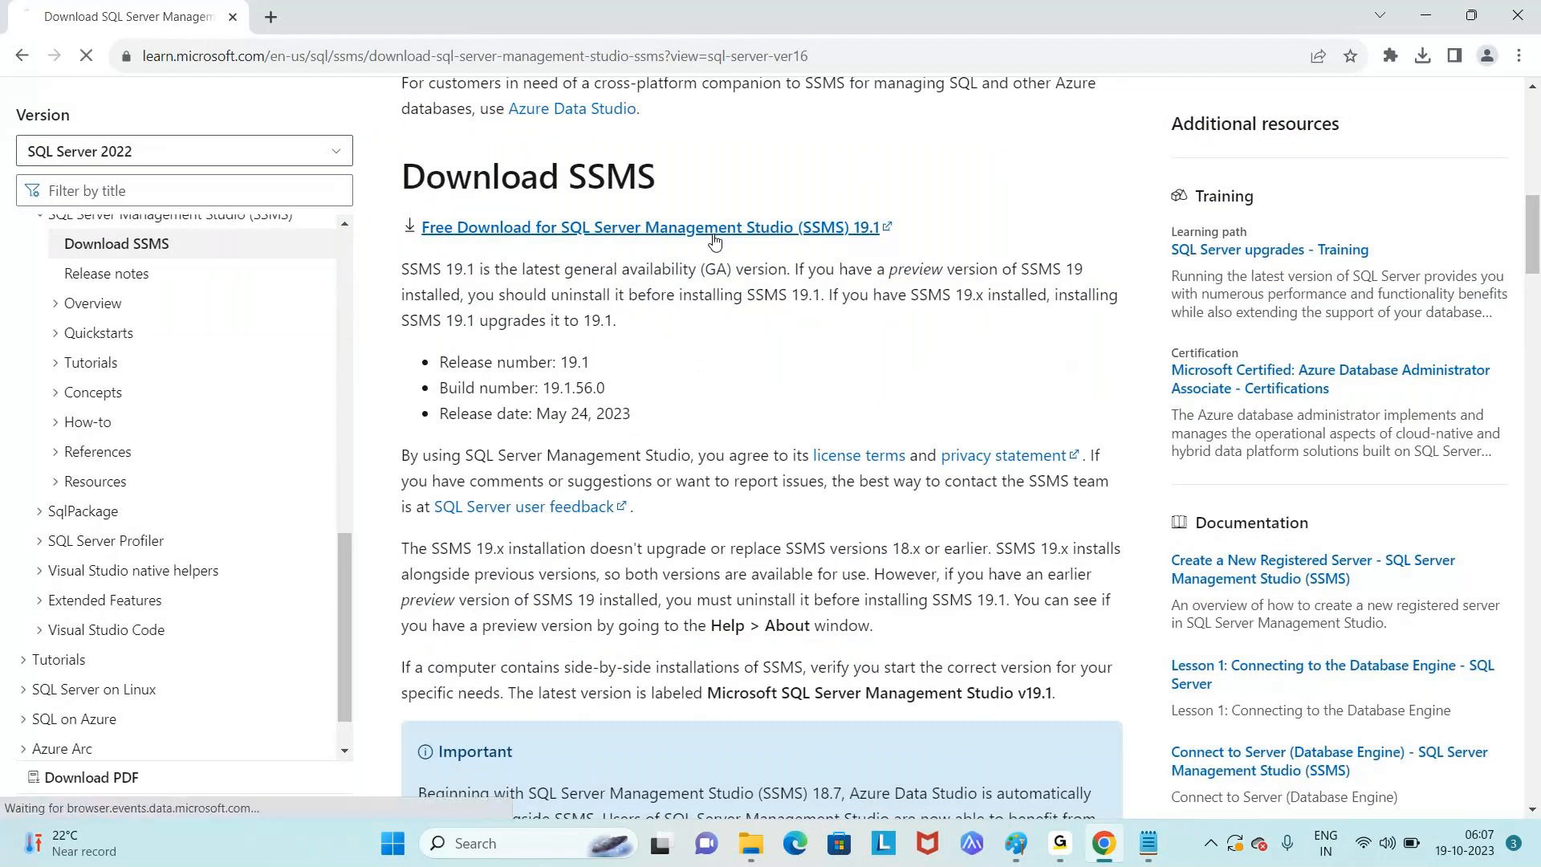
pyautogui.click(1423, 56)
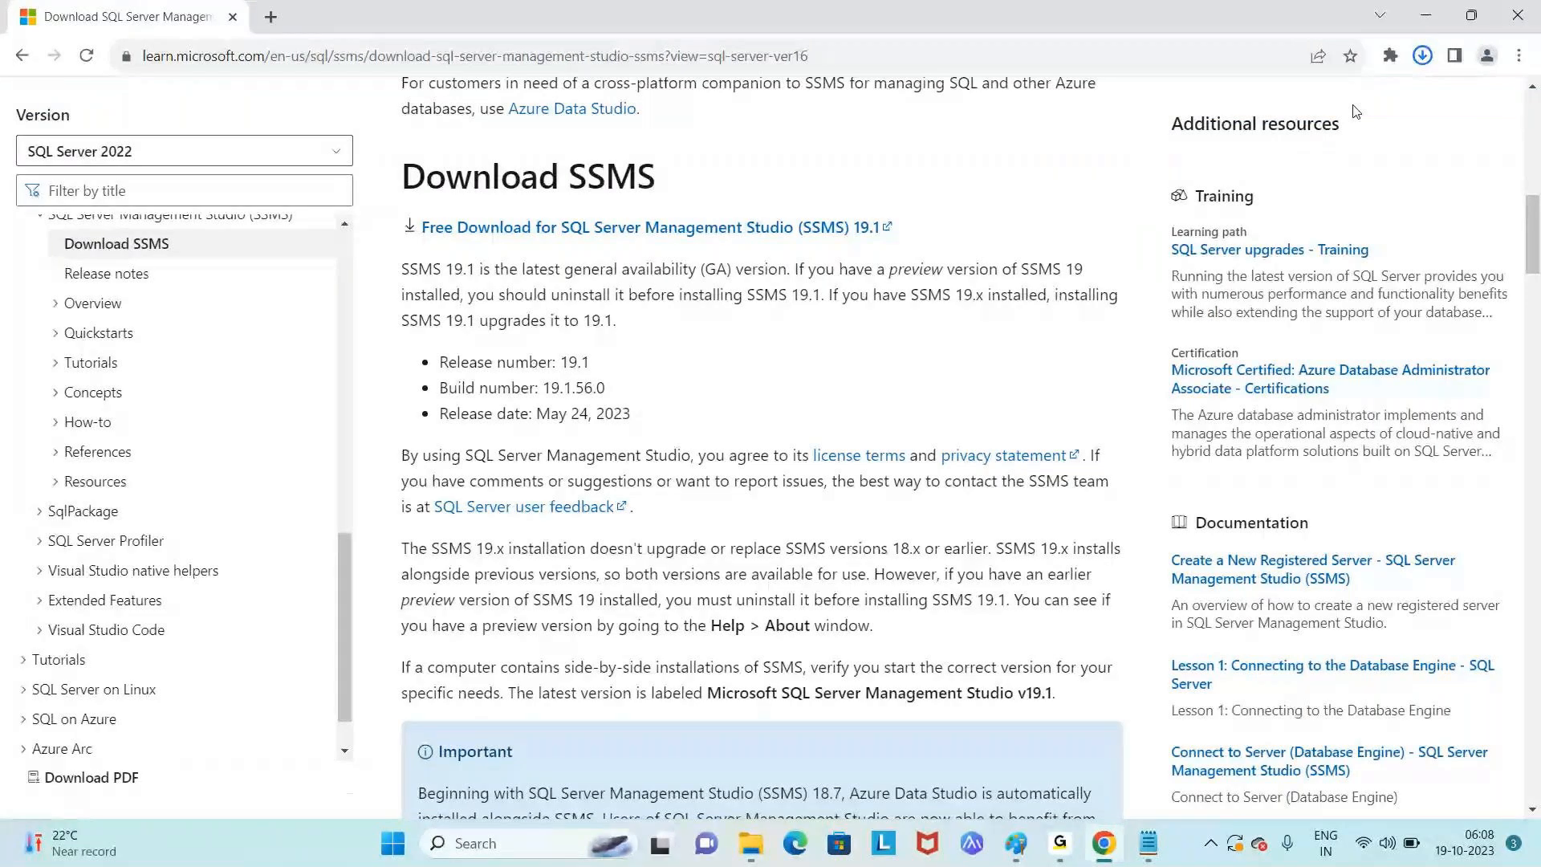
# - Open the Downloads folder in File Explorer and select the SSMS-Setup-ENU installer
pyautogui.click(1423, 57)
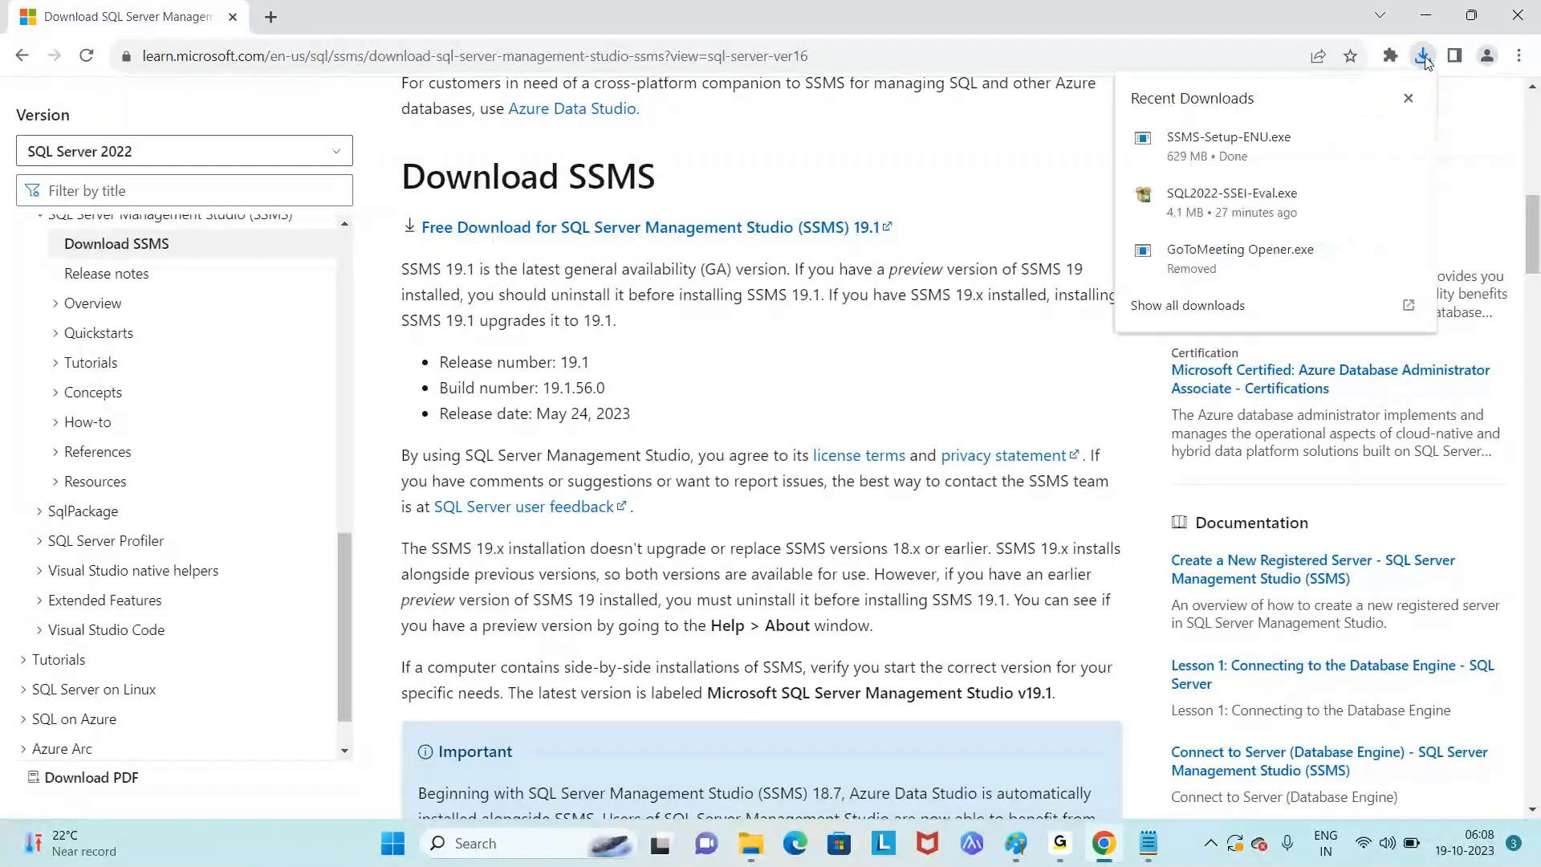
pyautogui.click(750, 843)
pyautogui.click(84, 205)
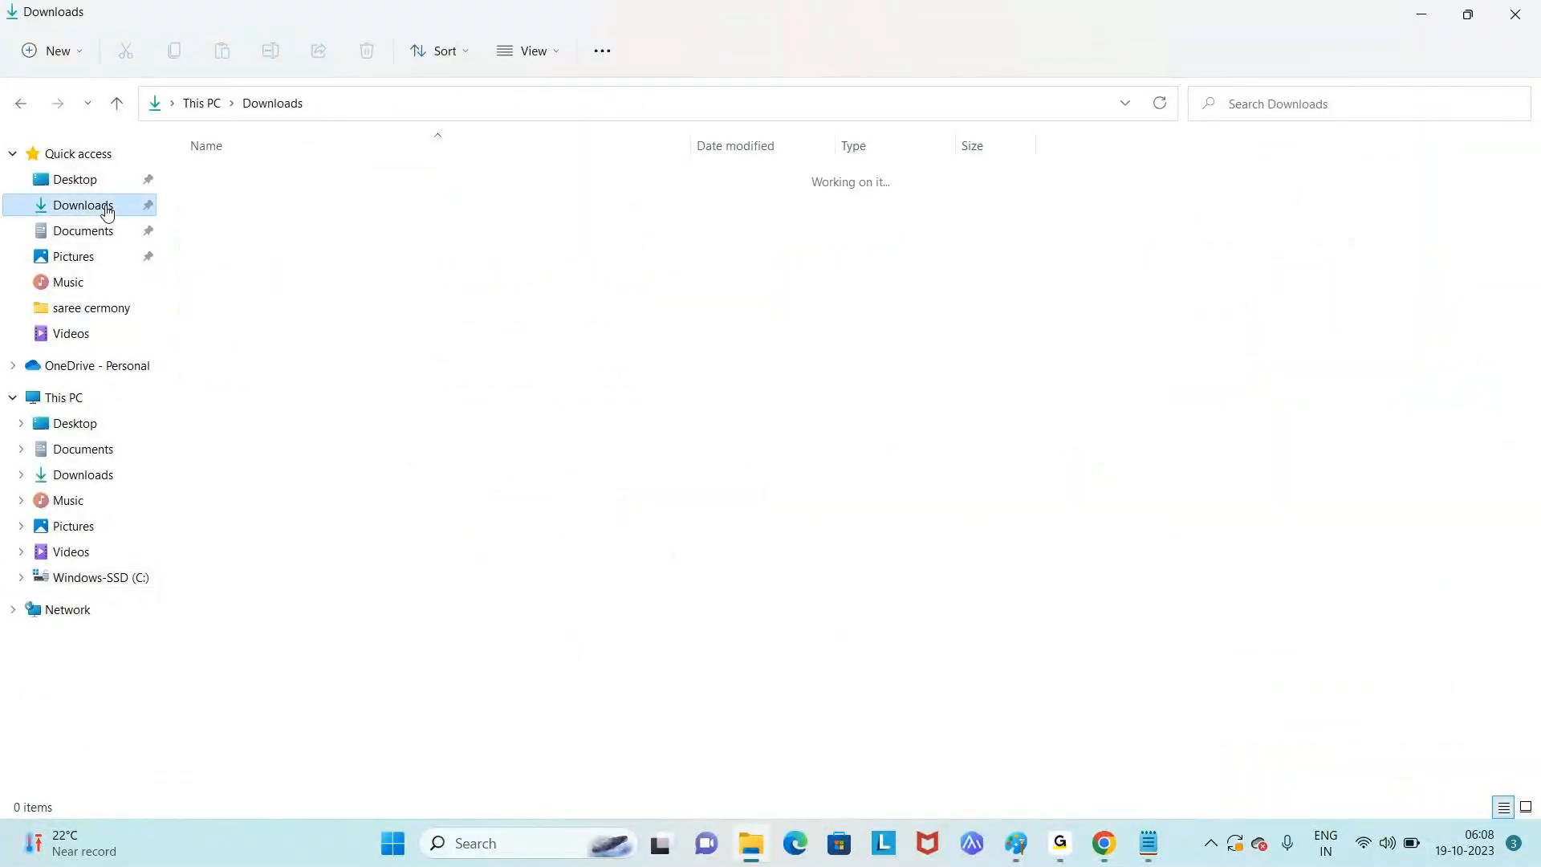
pyautogui.click(274, 213)
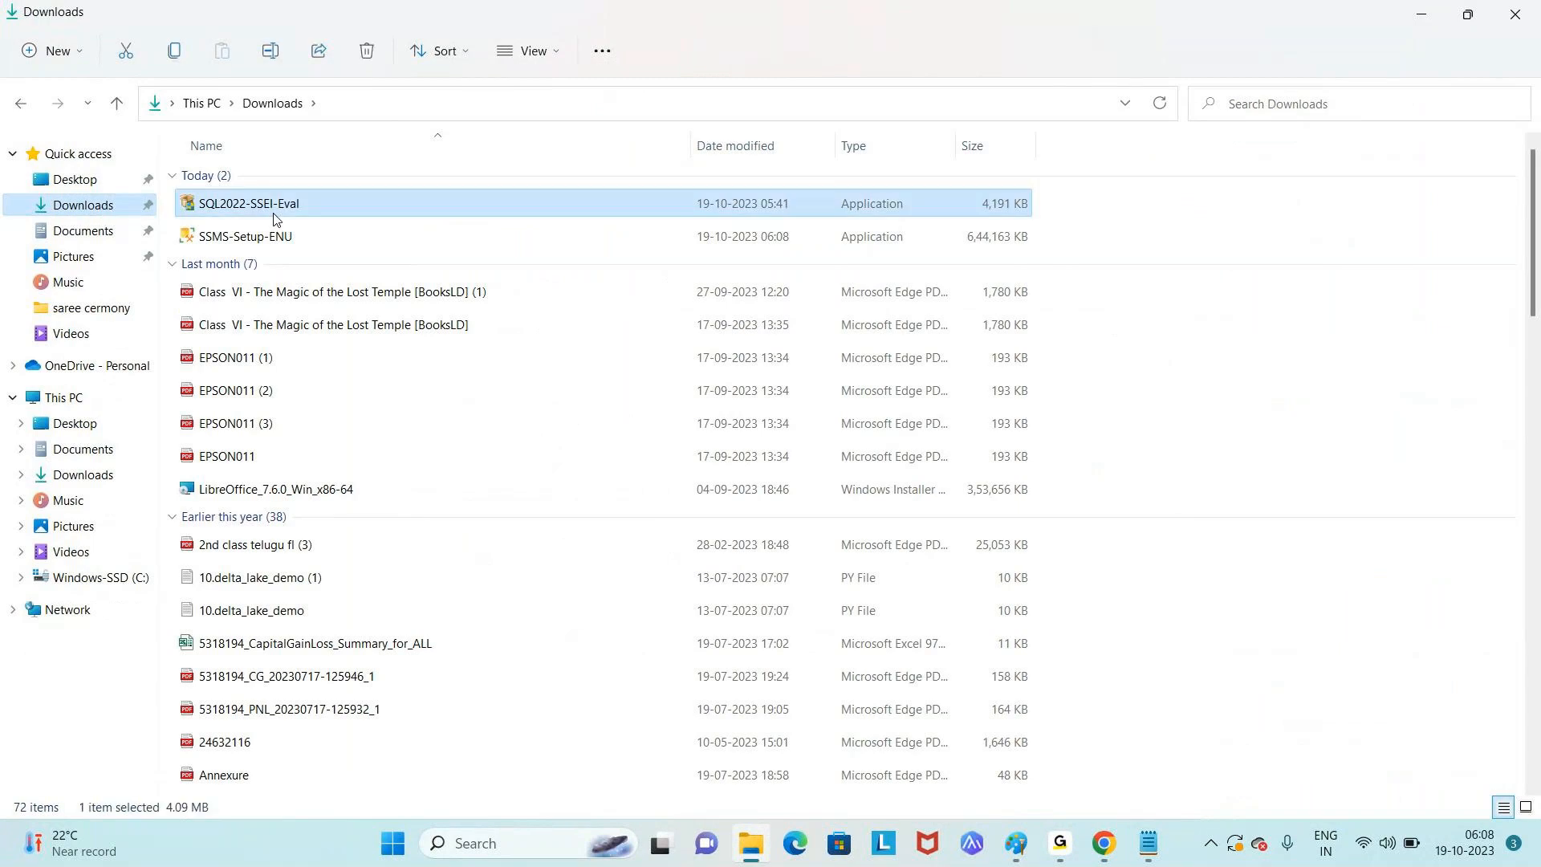
pyautogui.click(274, 243)
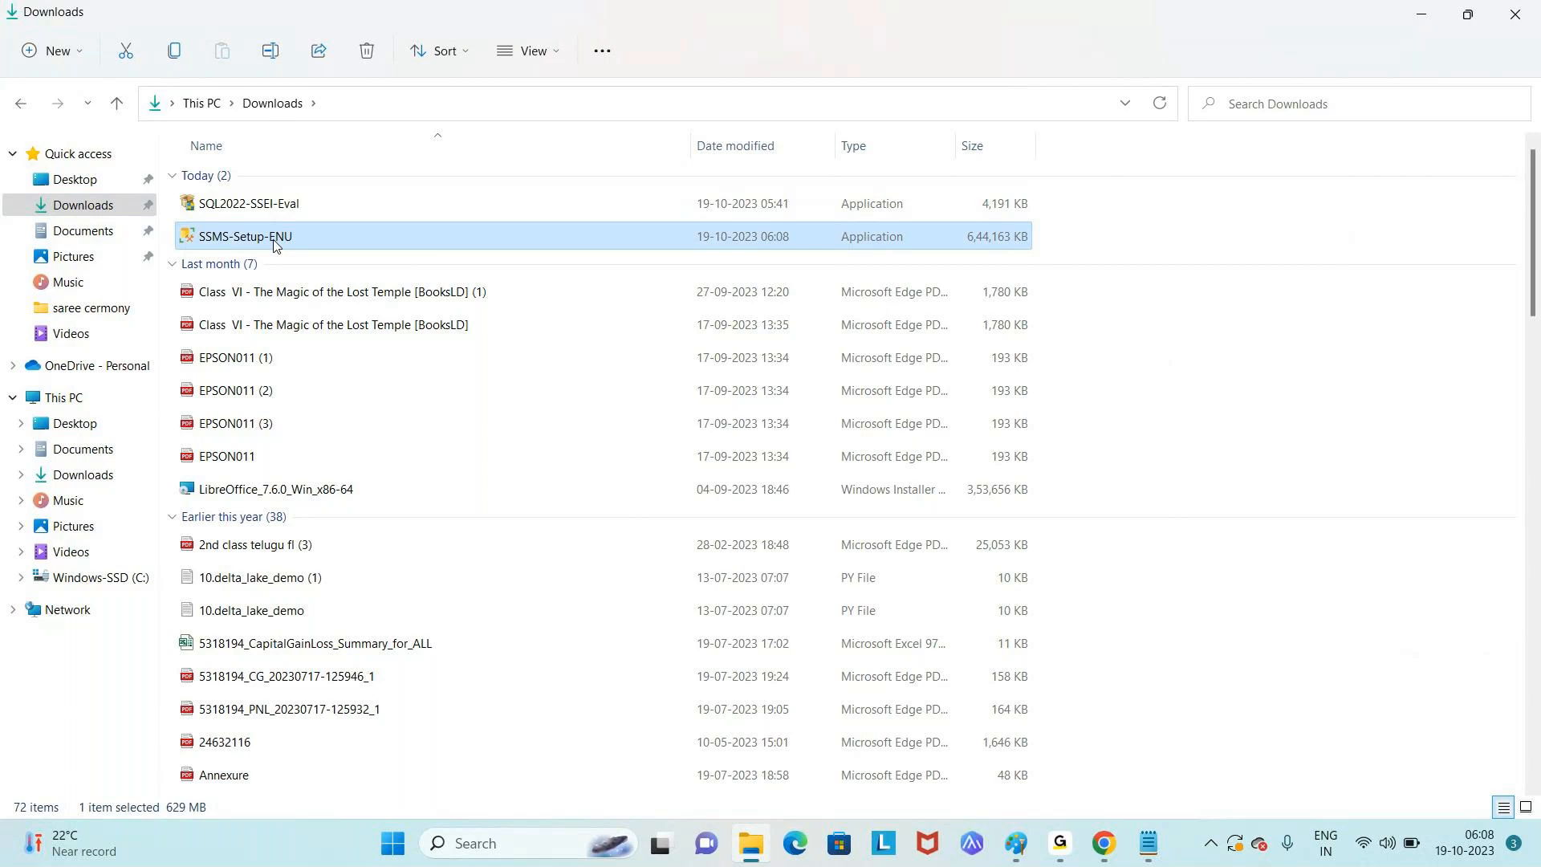
# - Run SSMS-Setup-ENU to the default location and close it after it fails with error 0x80070643
pyautogui.doubleClick(313, 236)
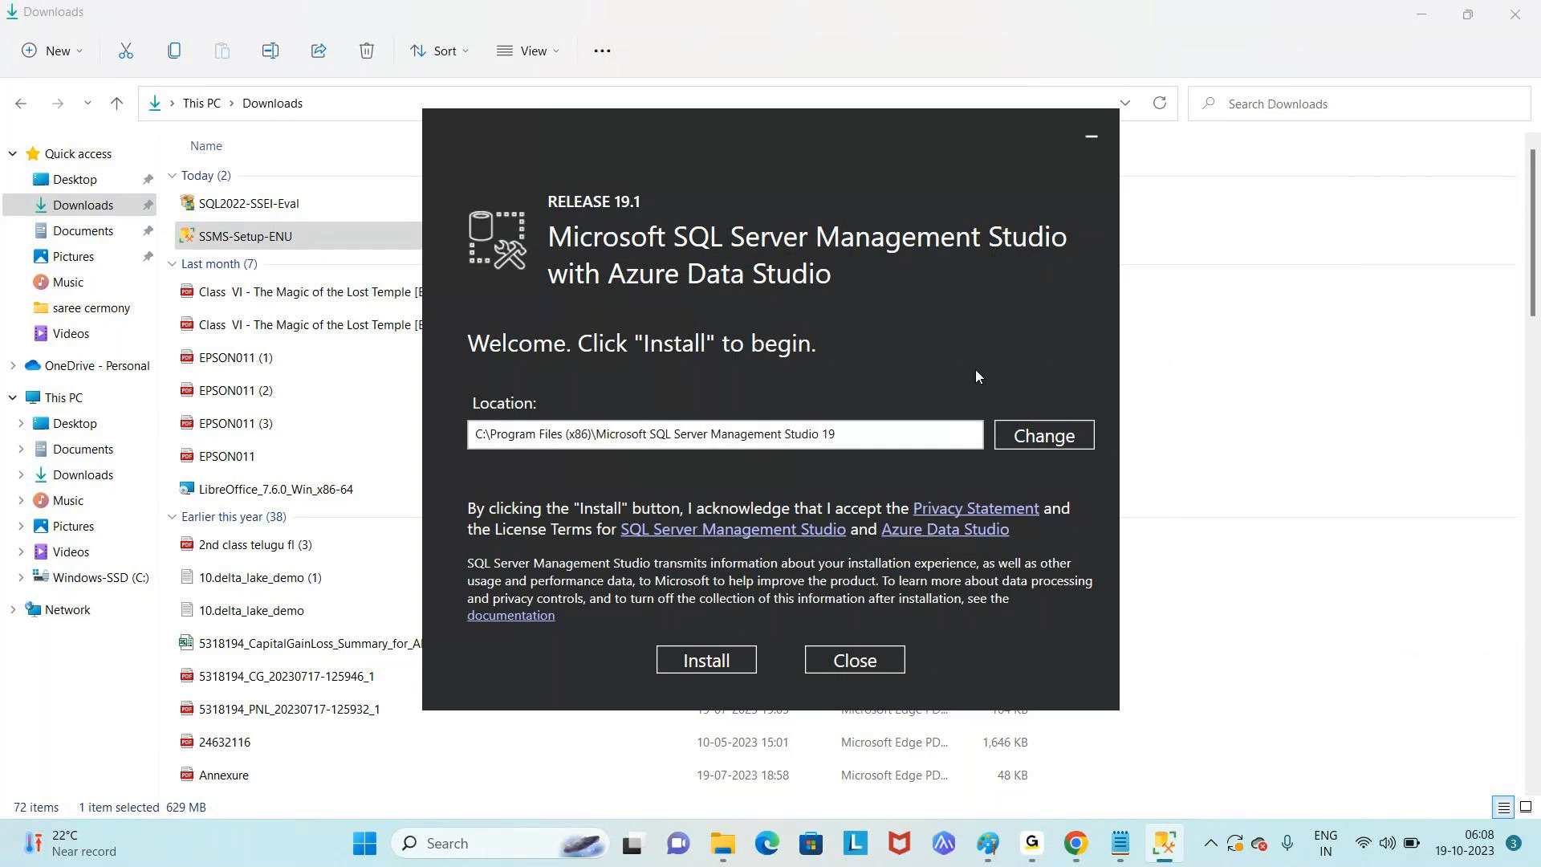
pyautogui.click(909, 435)
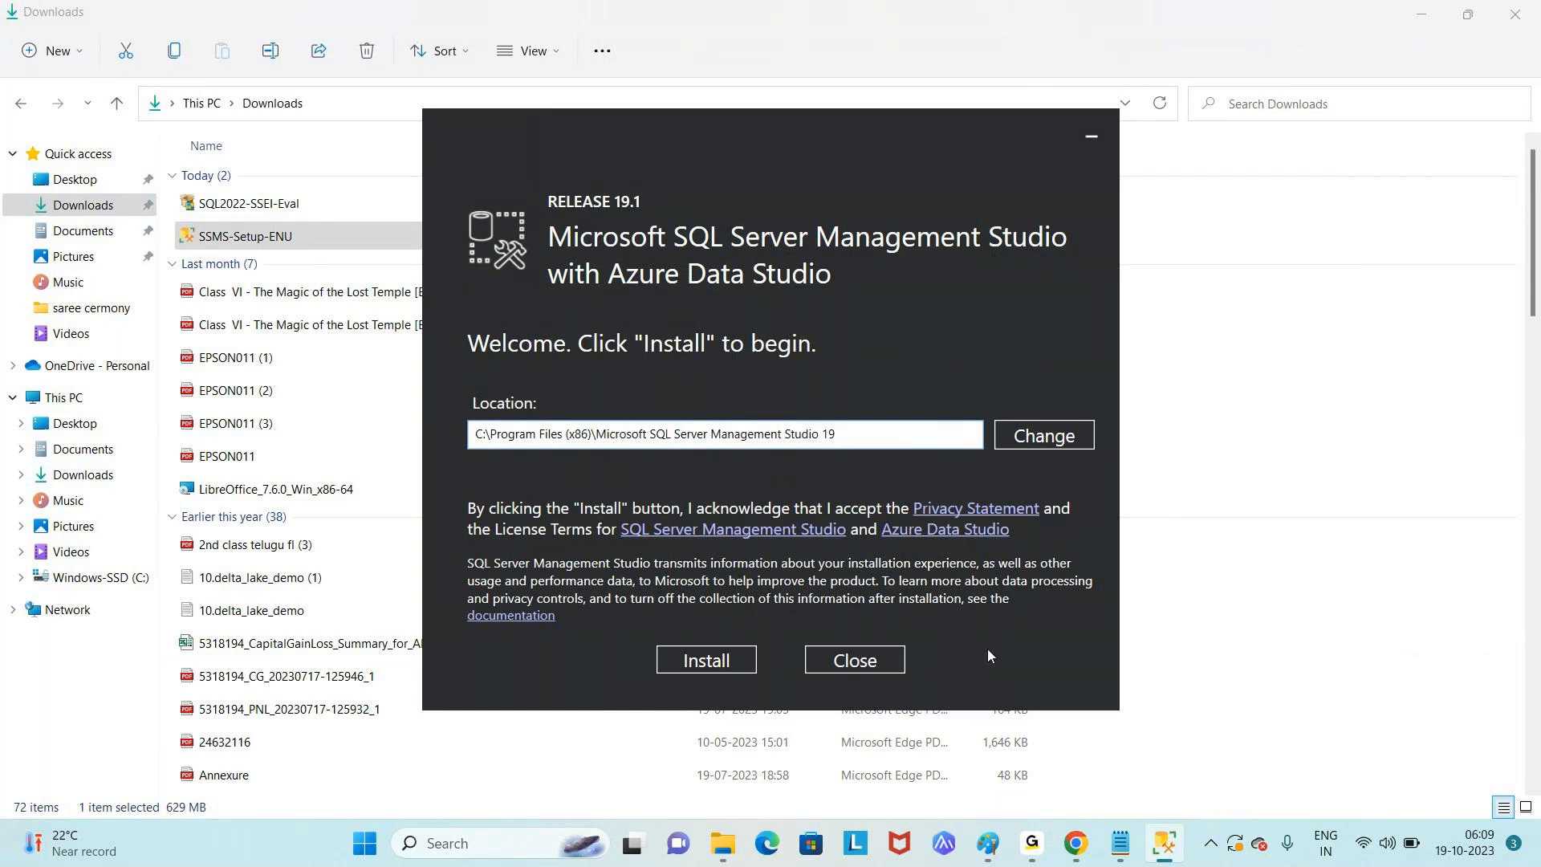
pyautogui.click(717, 665)
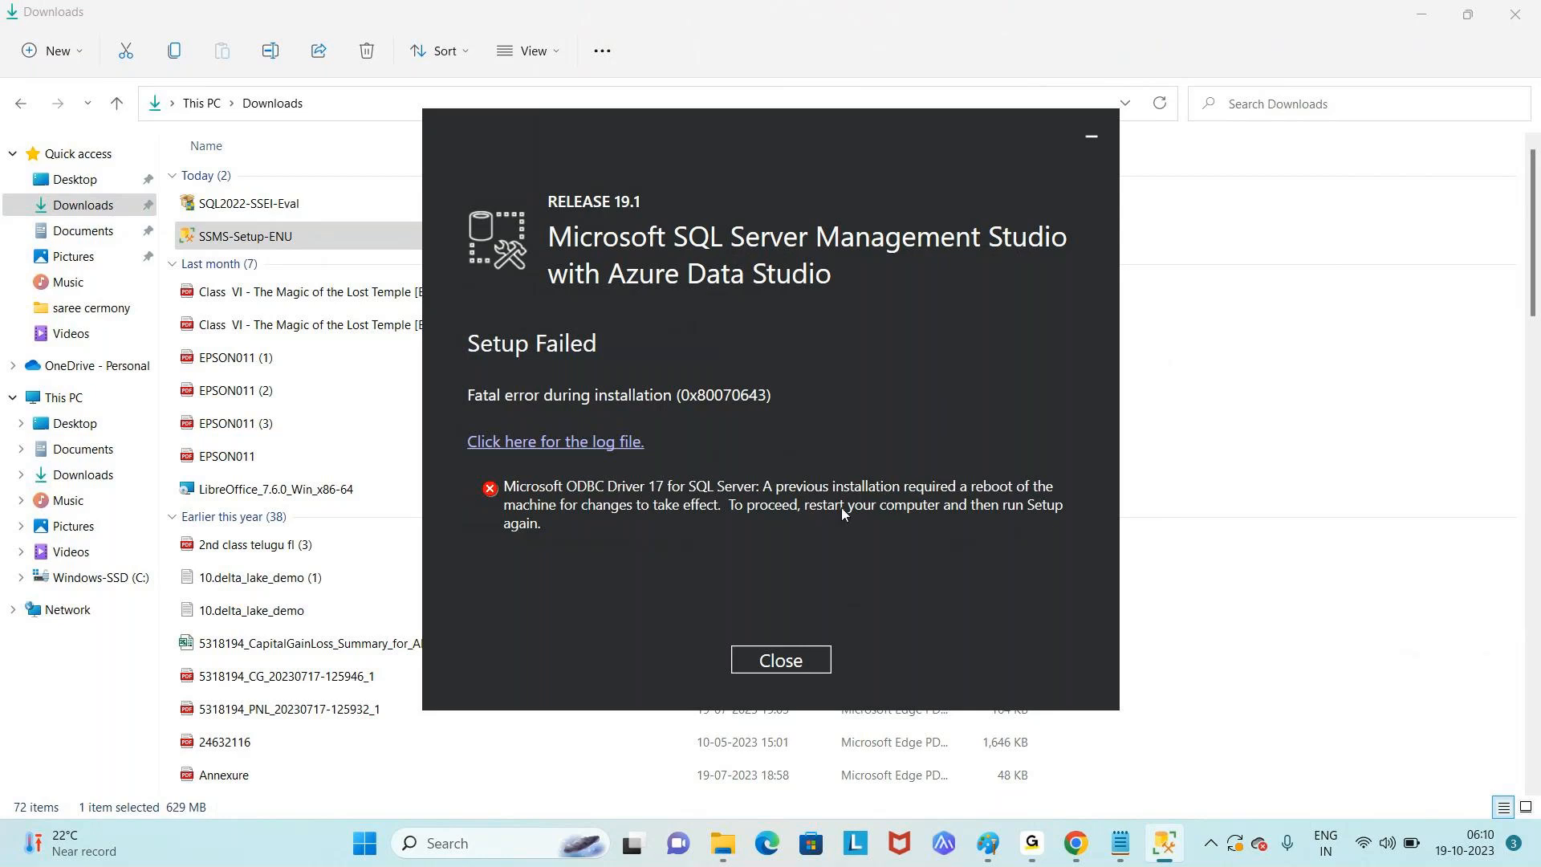
pyautogui.click(781, 660)
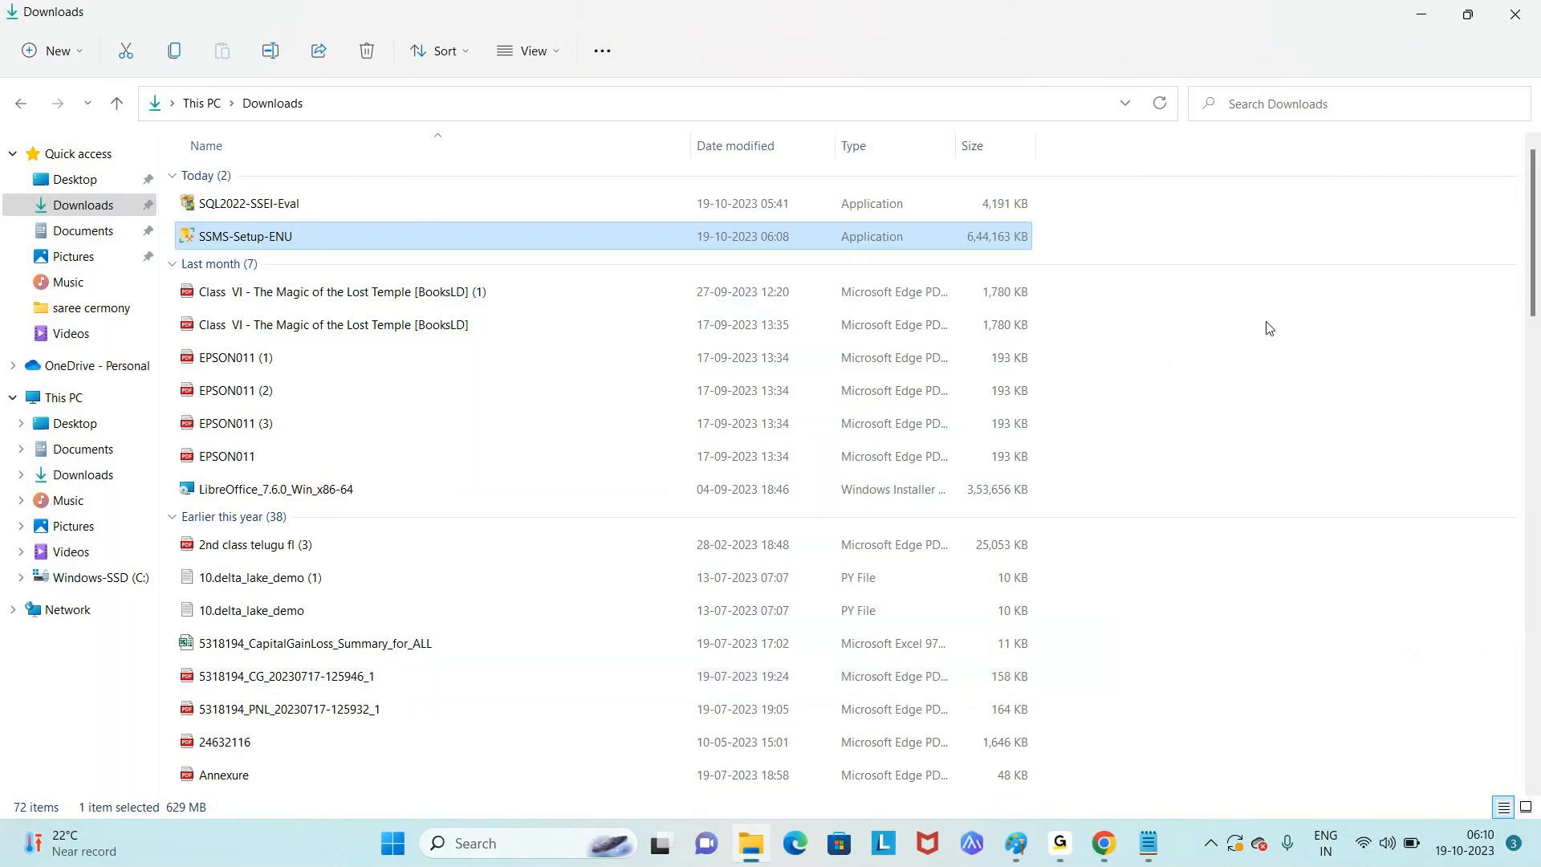
# - Close the Downloads window and Chrome, and bring up the Start menu
pyautogui.click(1512, 20)
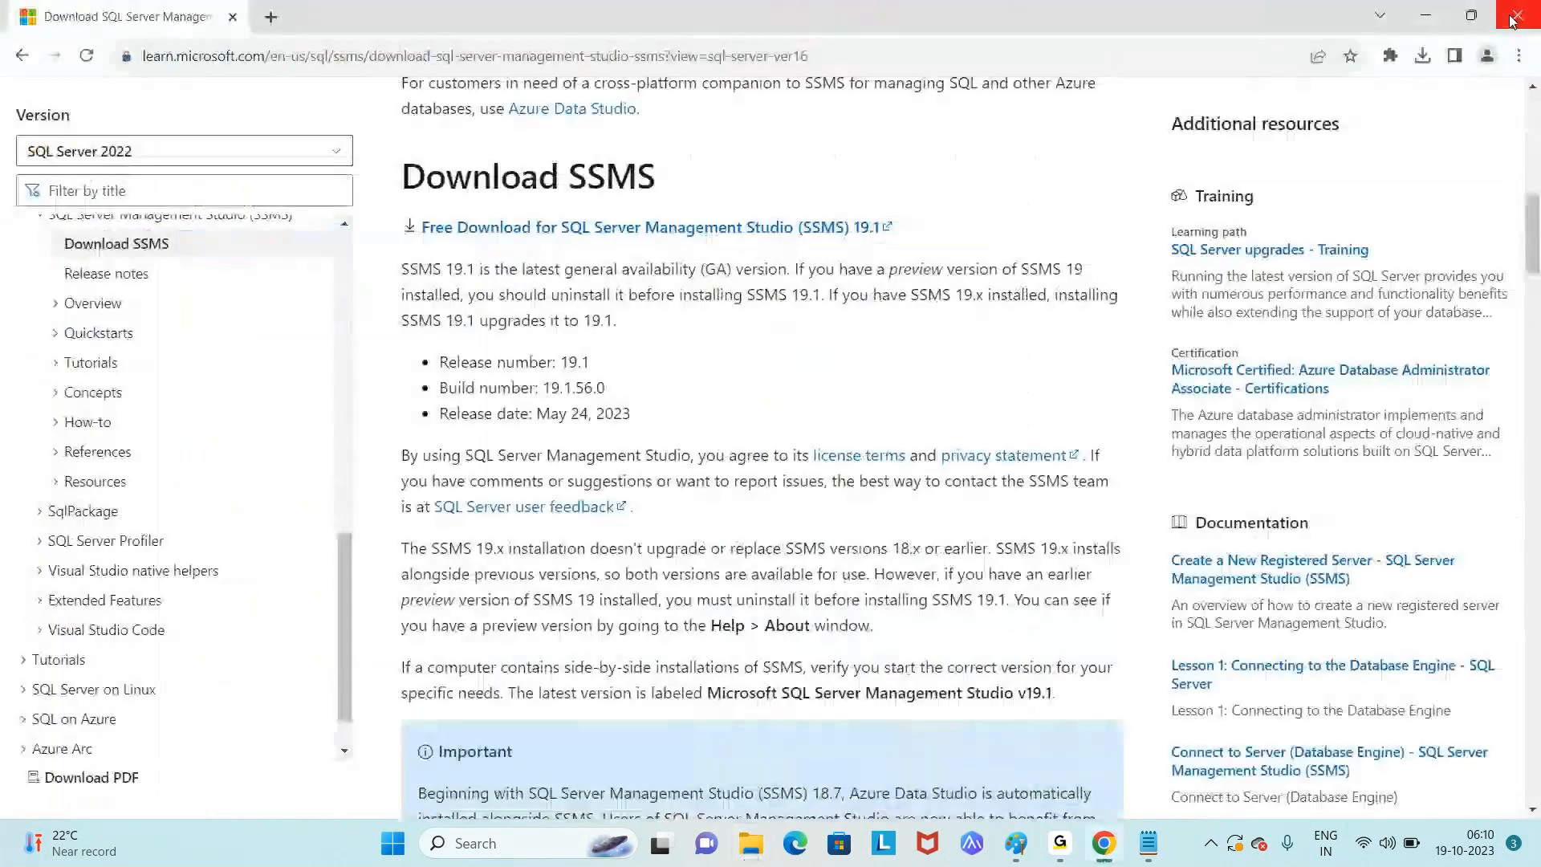
pyautogui.click(1512, 20)
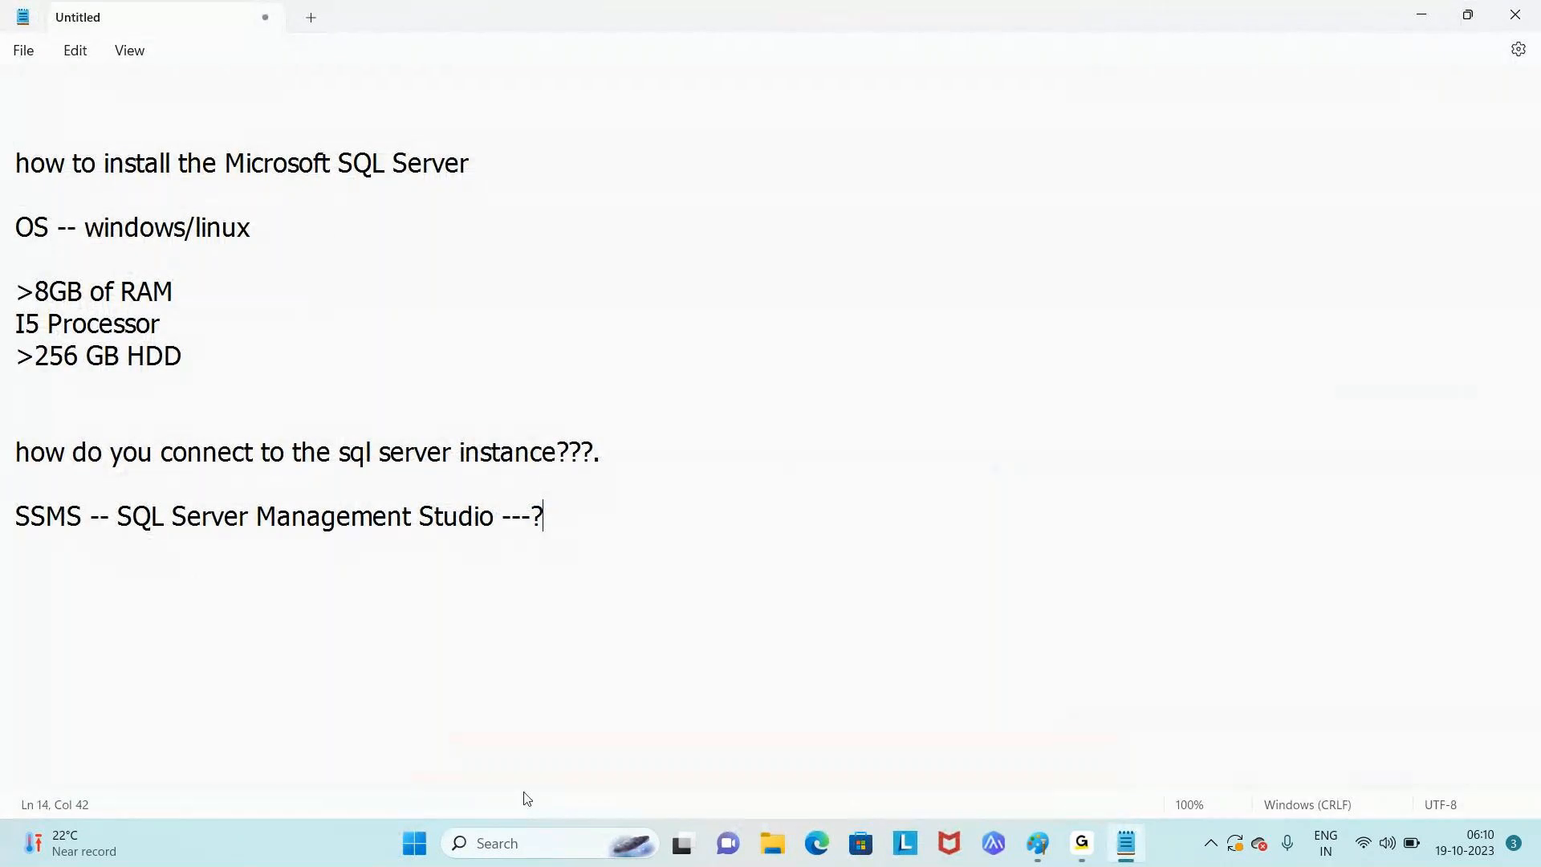
pyautogui.click(428, 842)
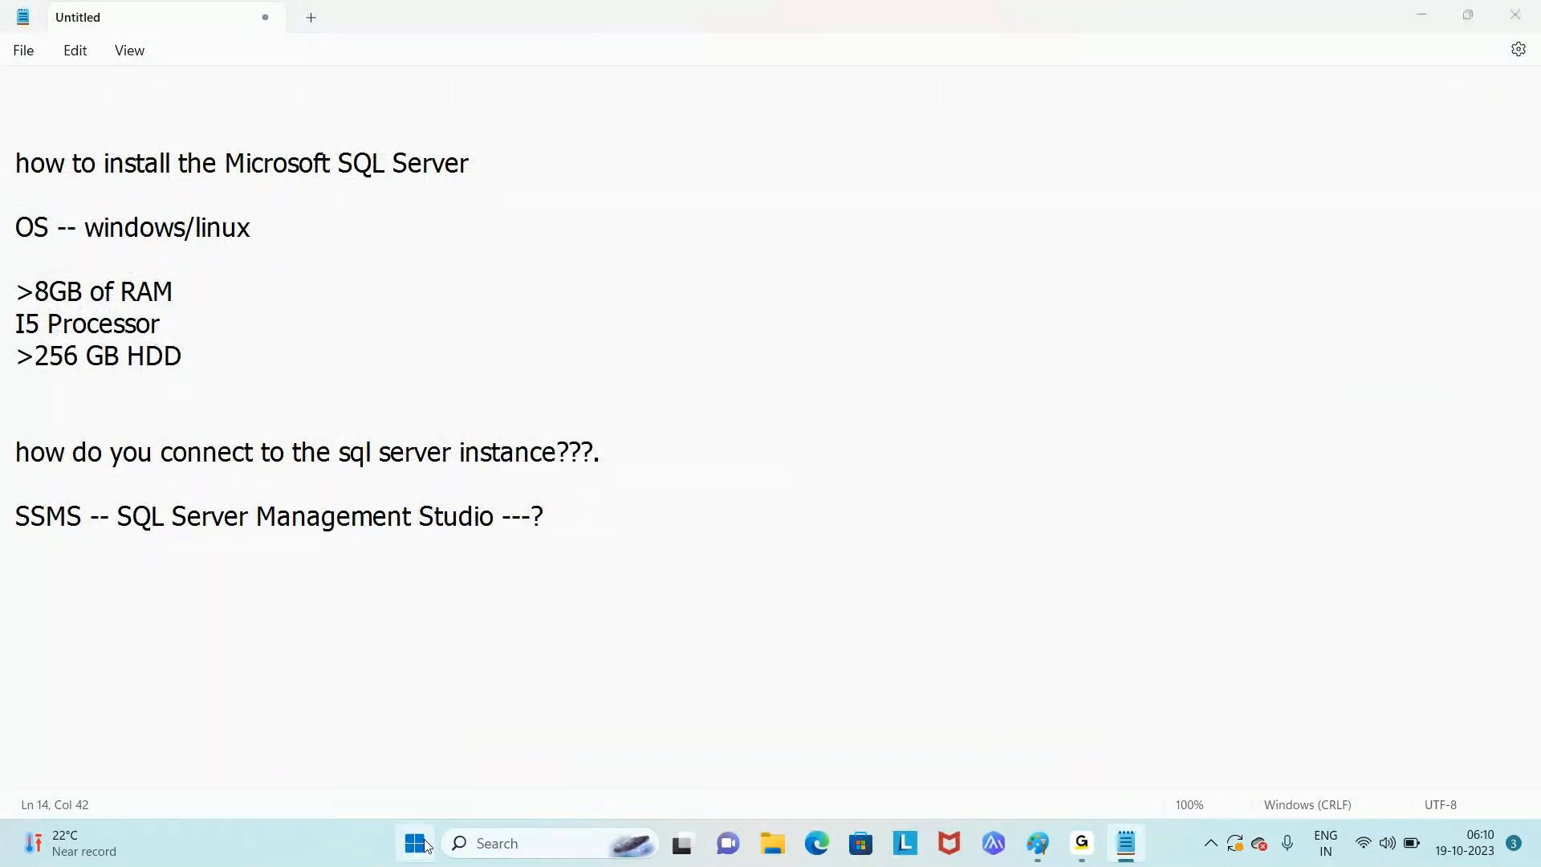
# - Bring up the power options to restart the PC
pyautogui.click(1020, 775)
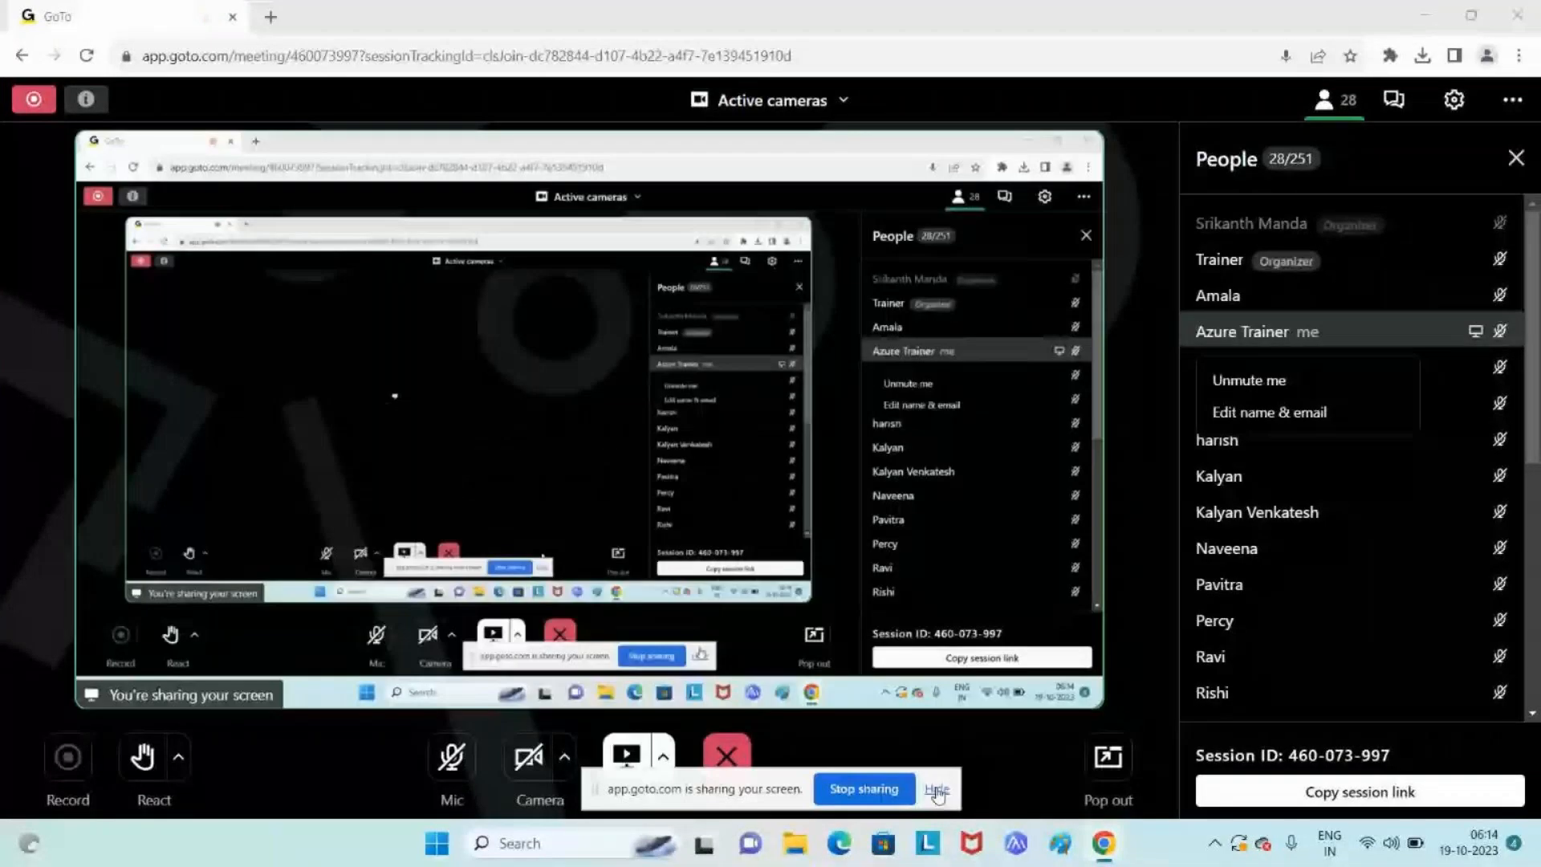
# - Hide the GoTo sharing notice, unmute the microphone, and open File Explorer on Quick access
pyautogui.click(937, 793)
pyautogui.click(440, 763)
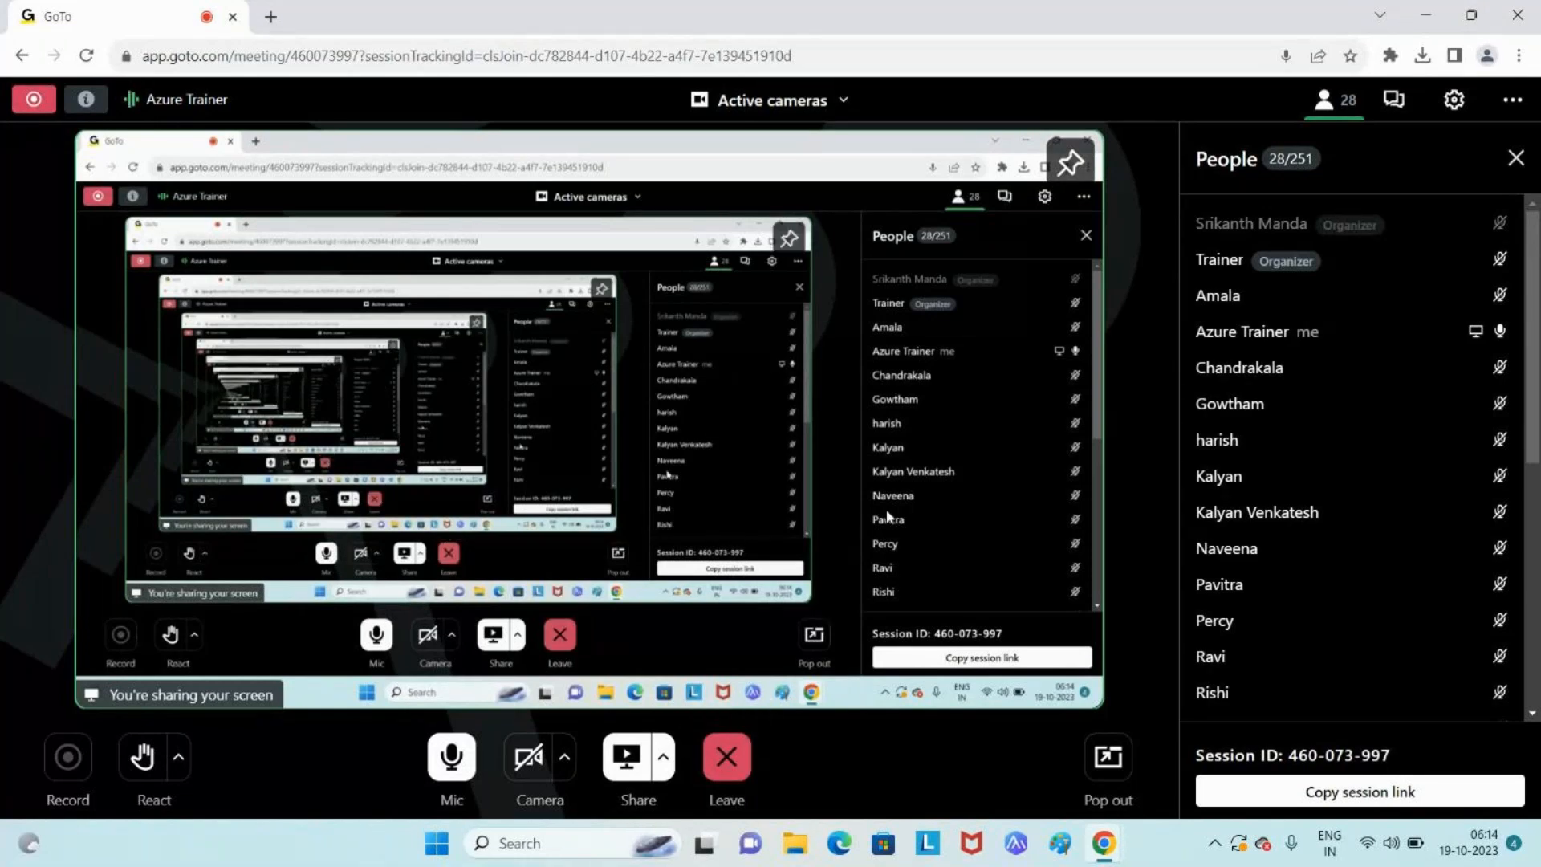
pyautogui.moveTo(1102, 848)
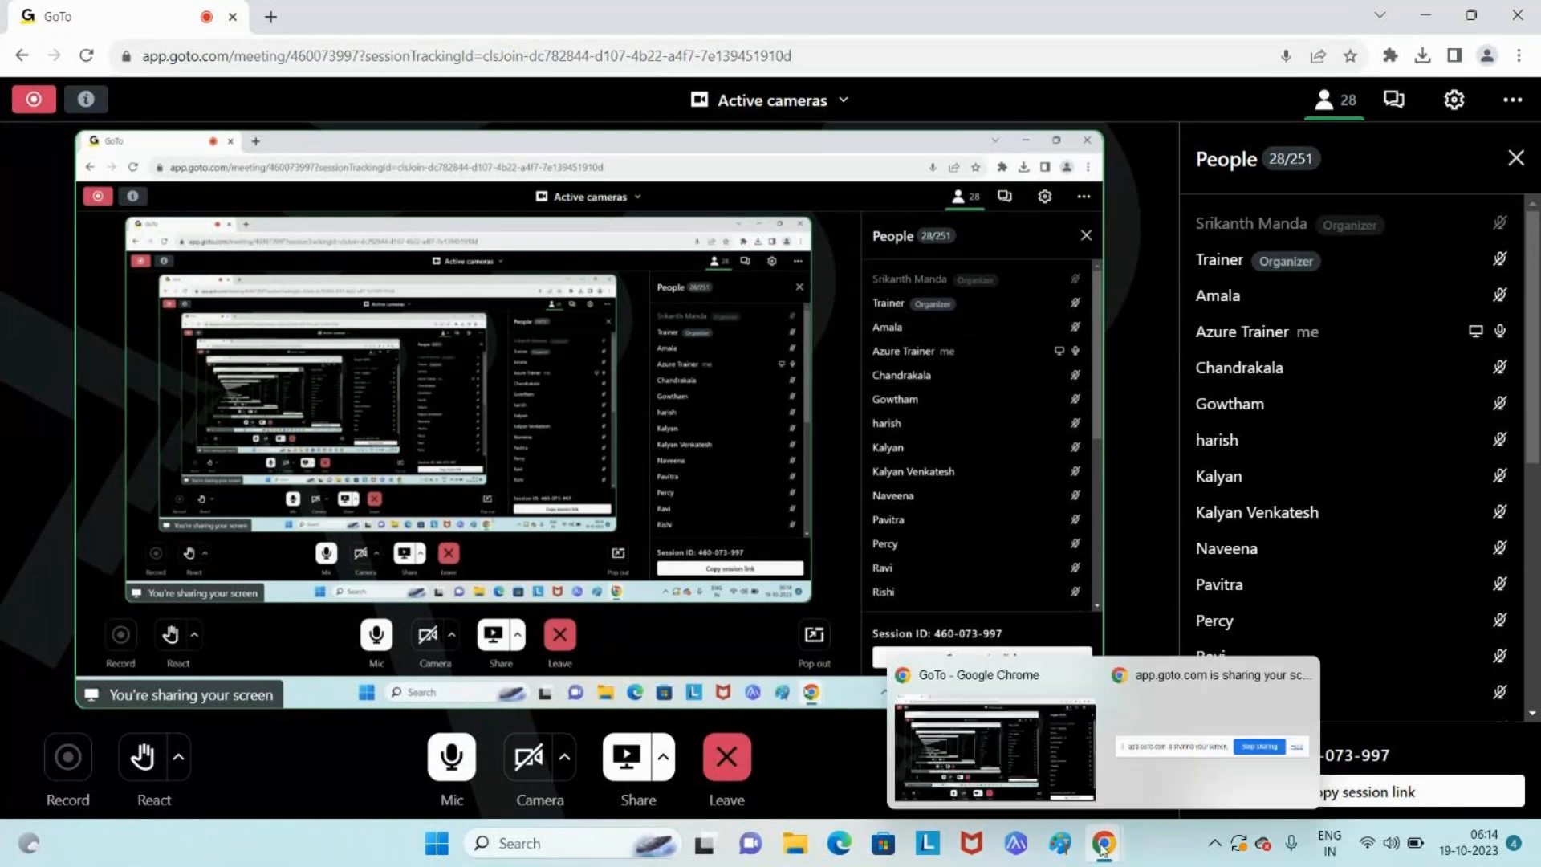
pyautogui.click(795, 844)
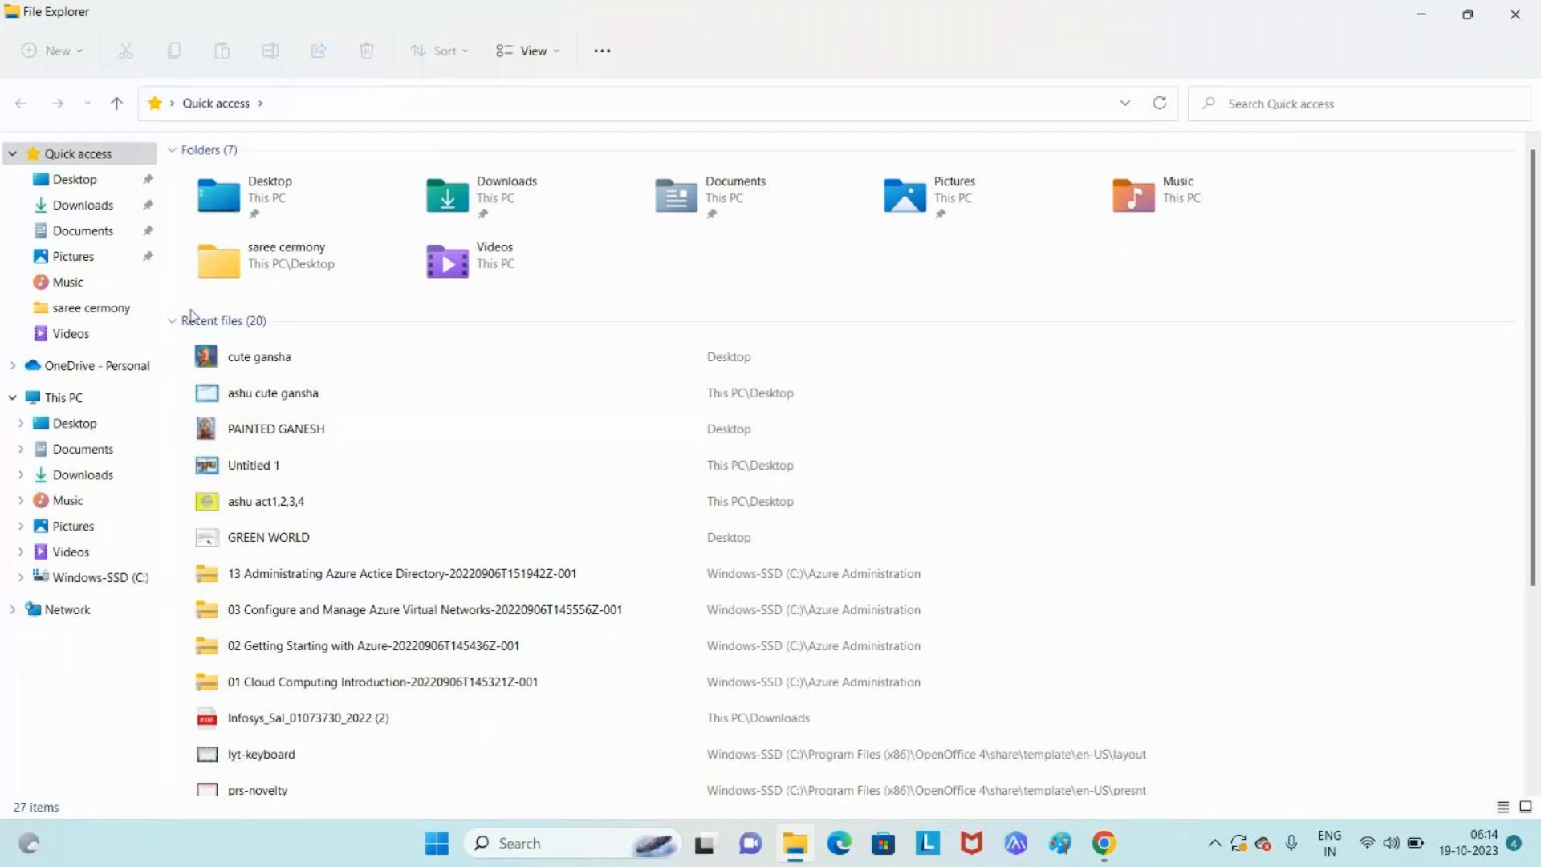
# - From Downloads, start SSMS-Setup-ENU, cancel and close that attempt, then relaunch the installer
pyautogui.click(84, 207)
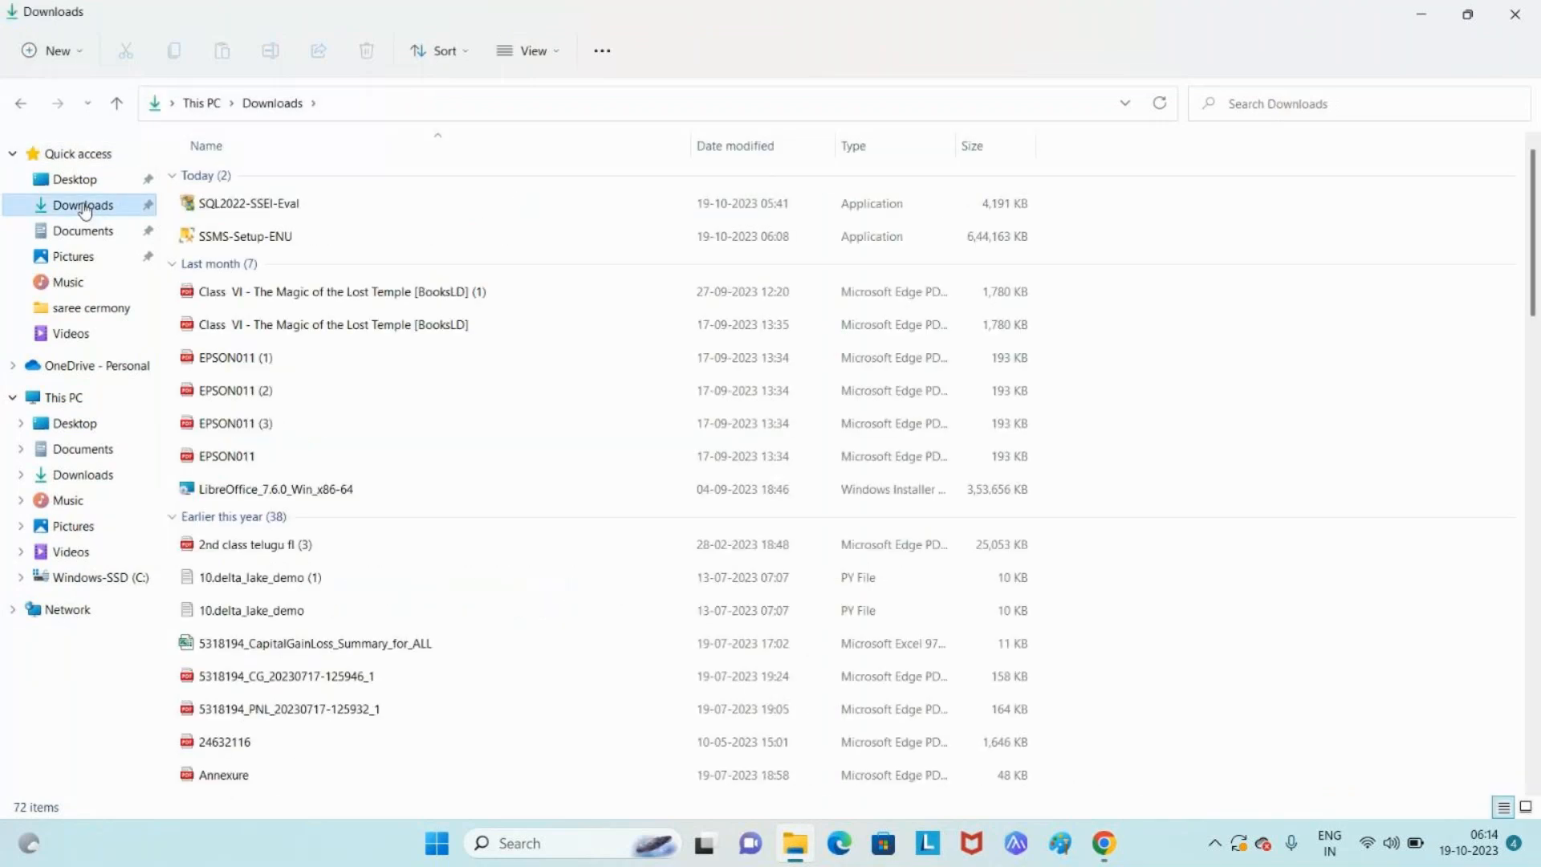
pyautogui.doubleClick(283, 238)
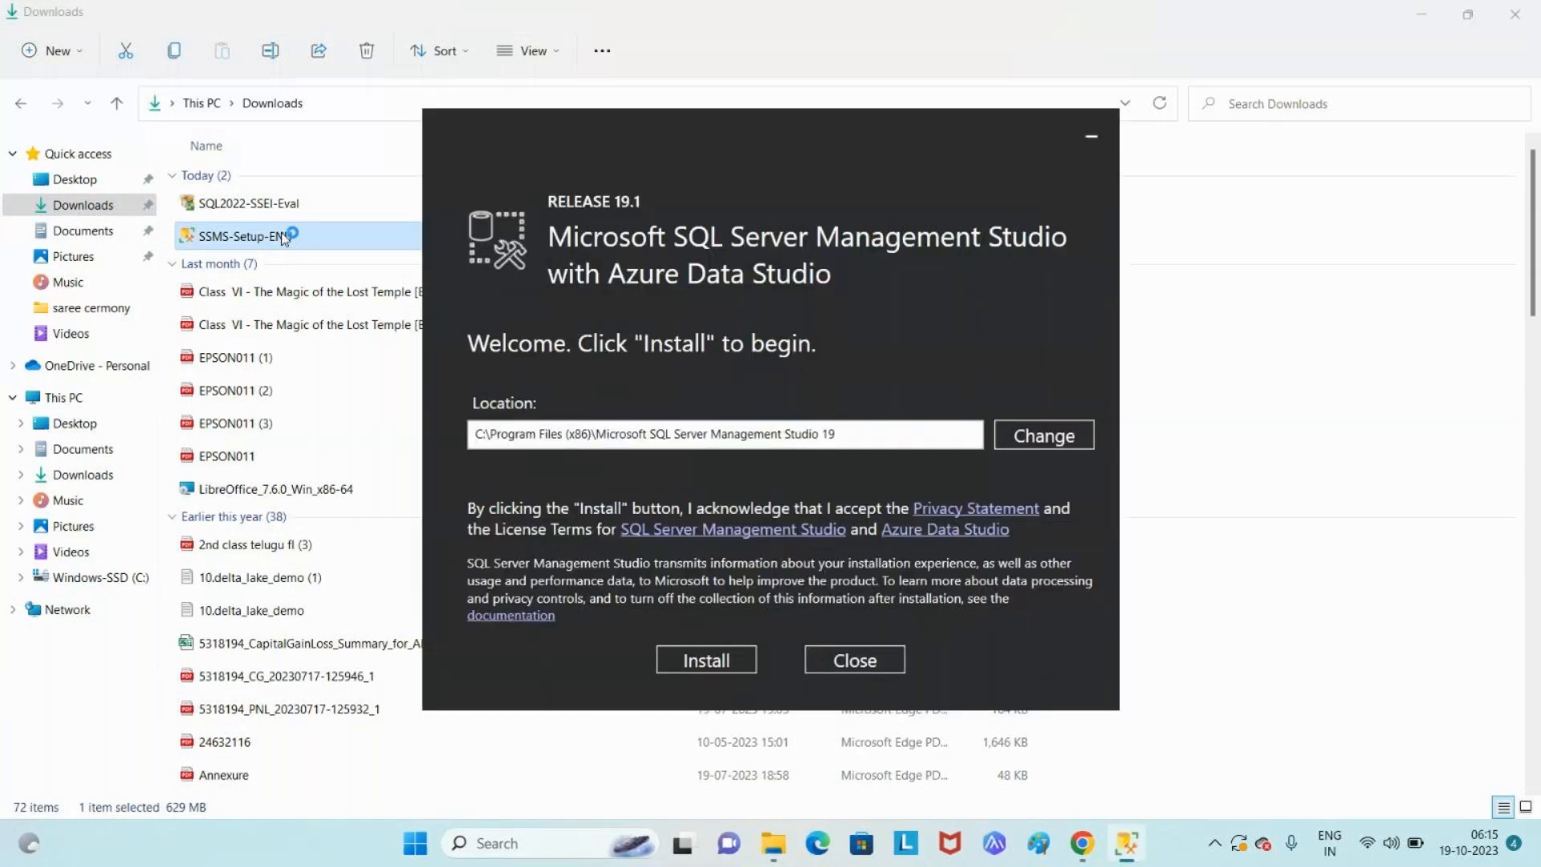
pyautogui.click(706, 660)
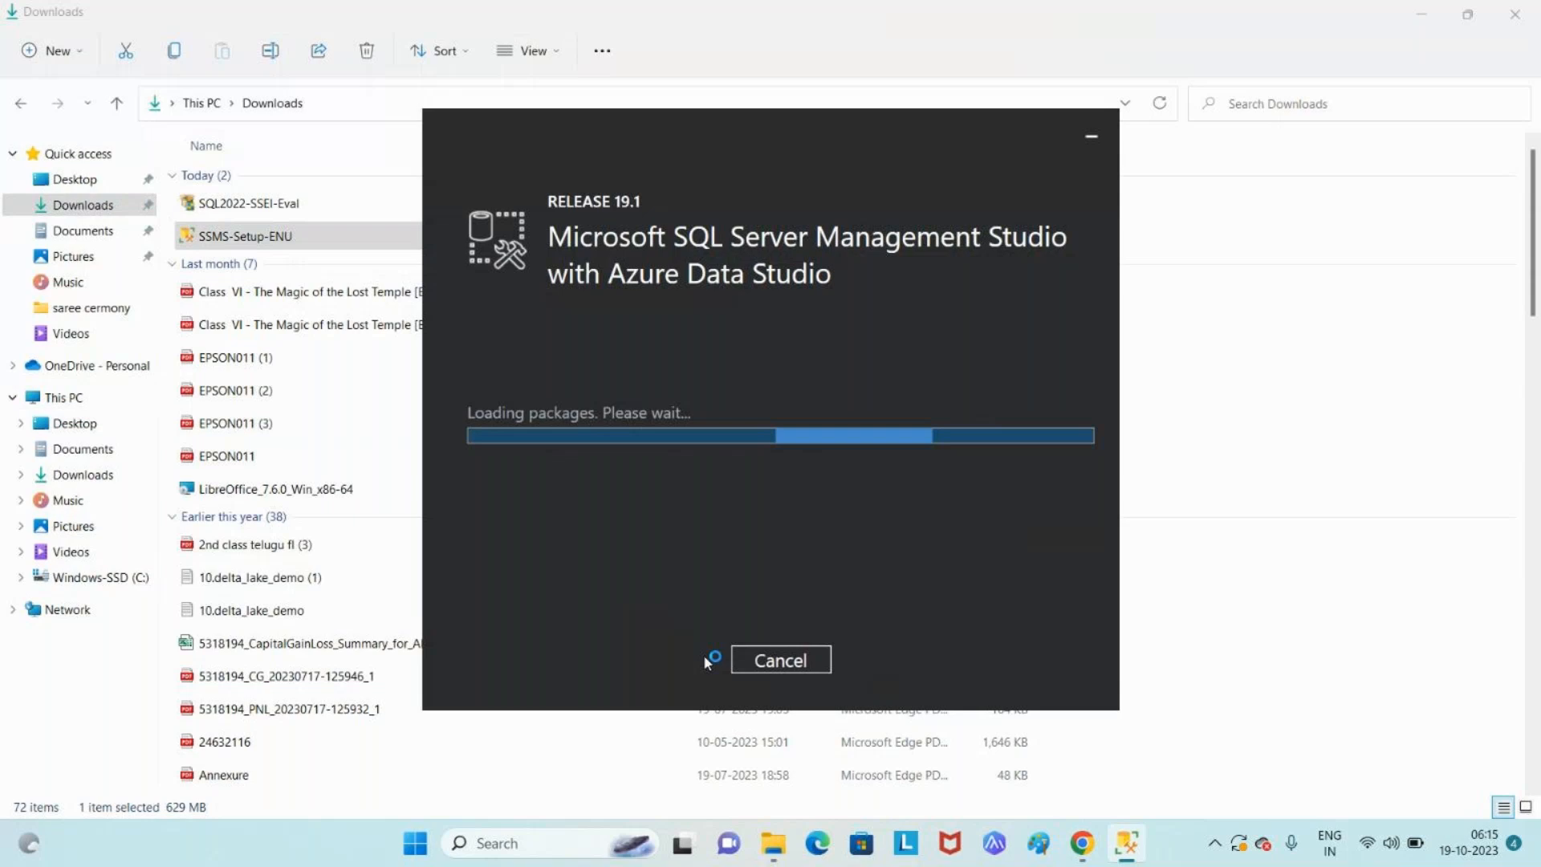
pyautogui.click(770, 660)
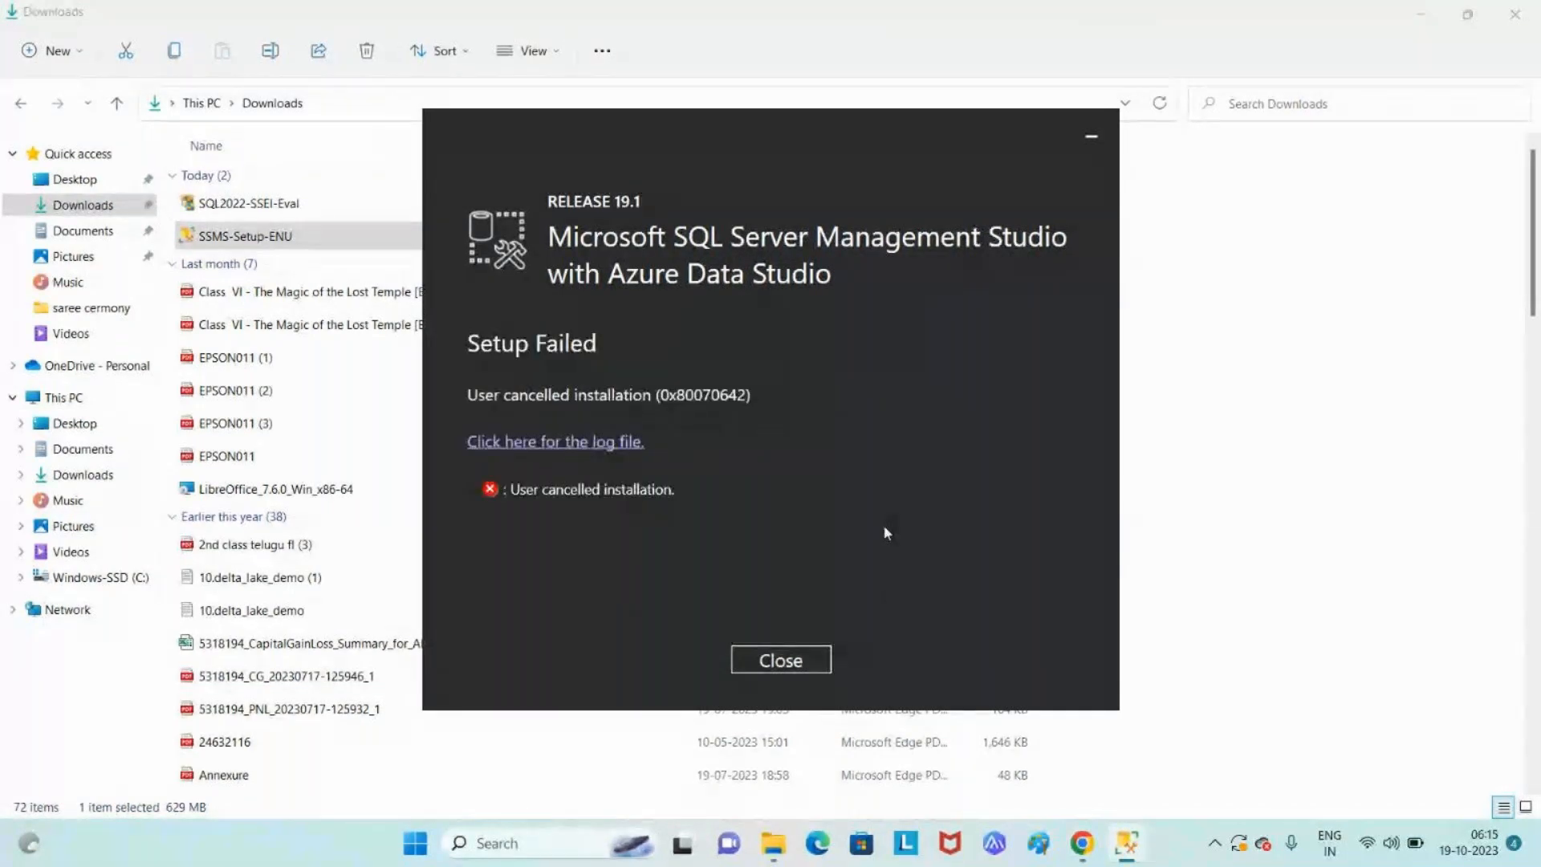
pyautogui.click(803, 673)
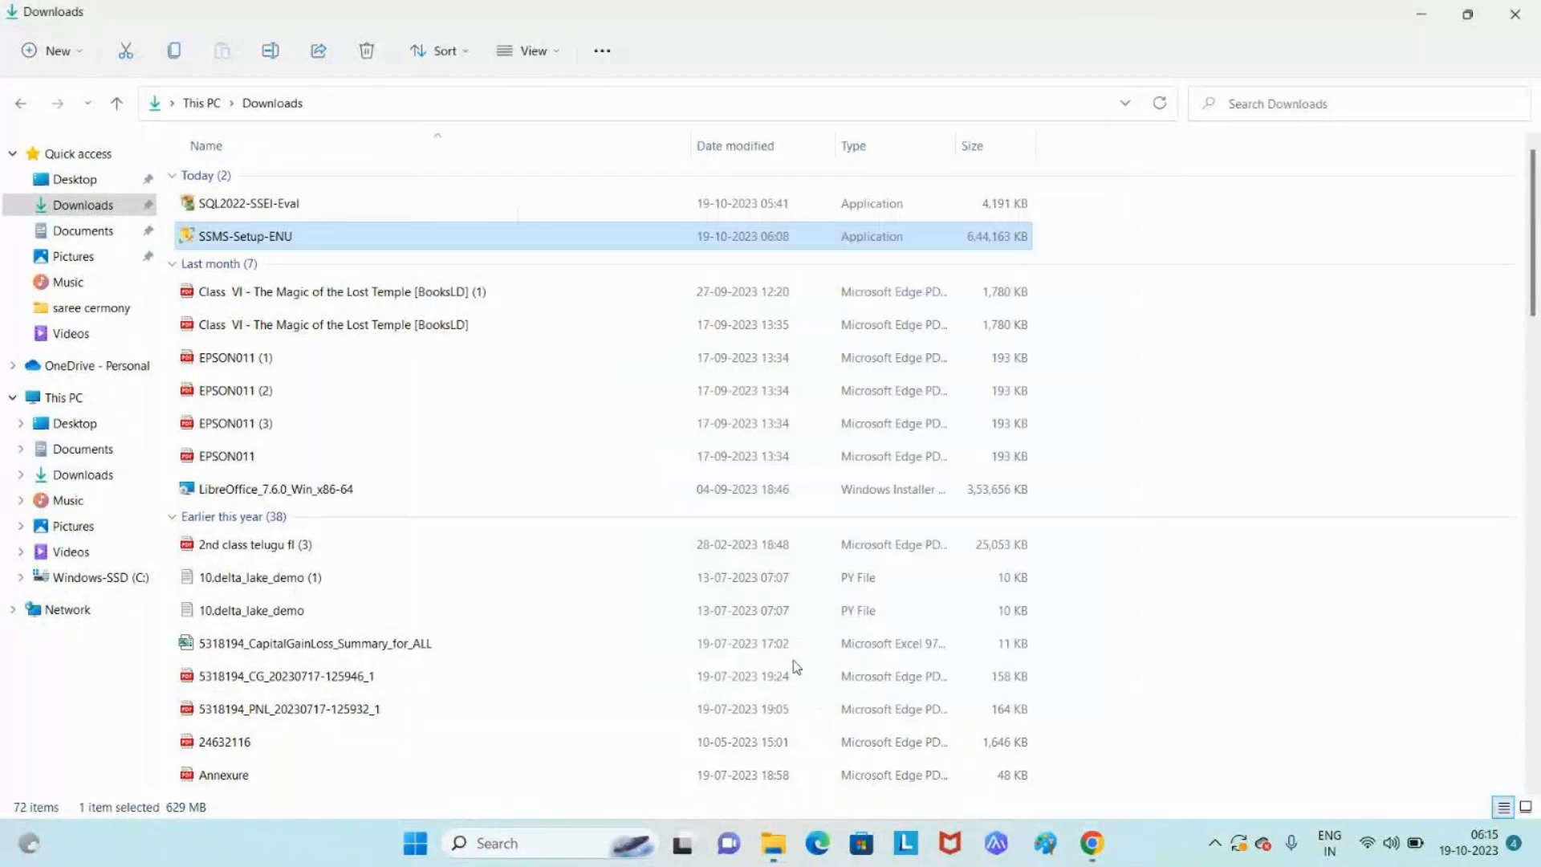
pyautogui.doubleClick(336, 243)
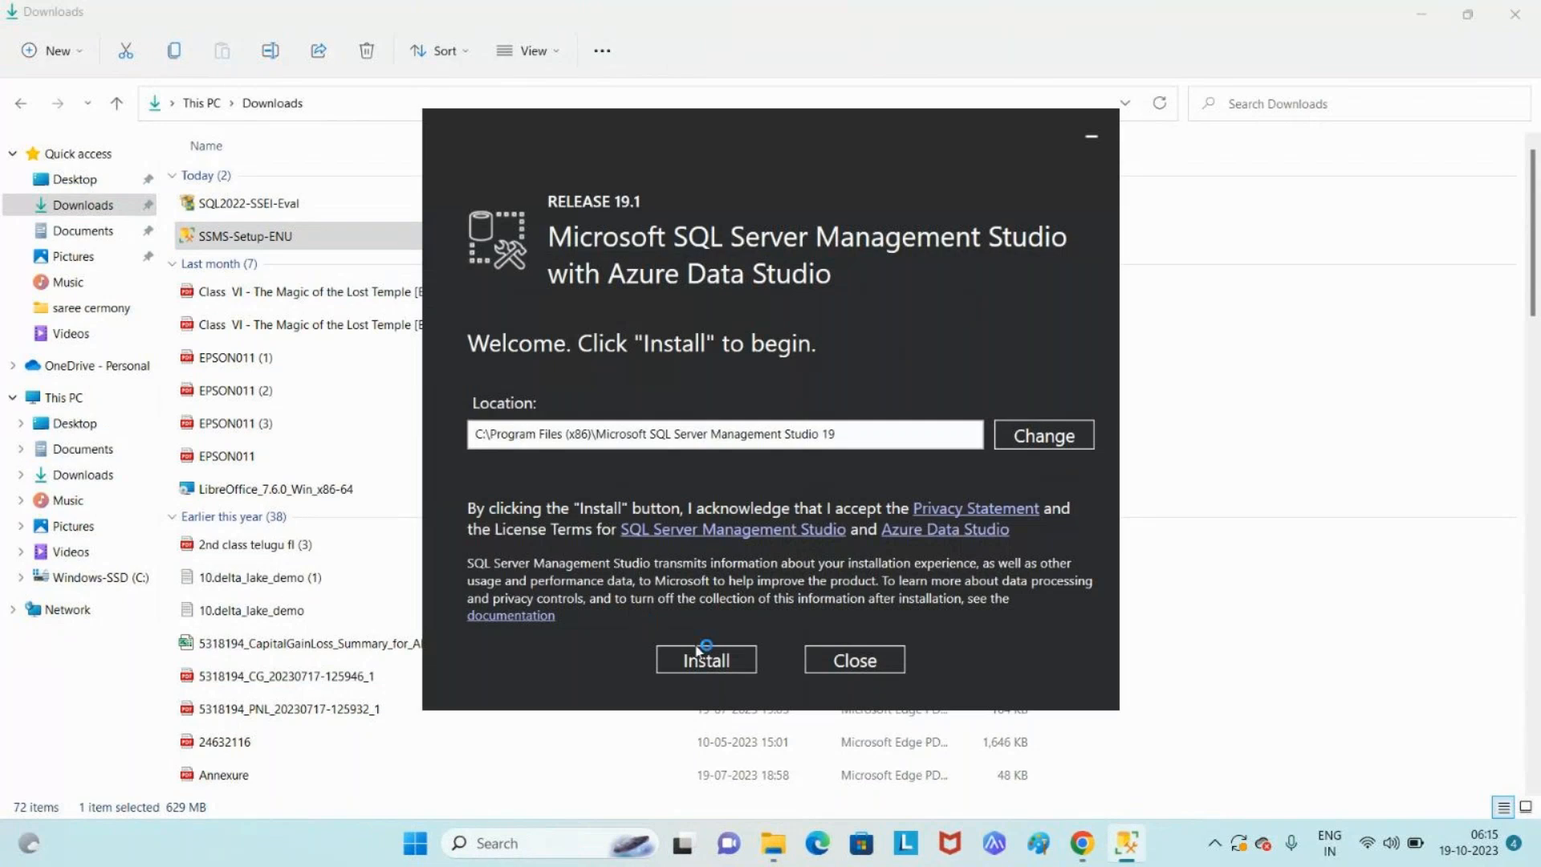
# - Start the SSMS 19.1 installation and close the expired McAfee protection notification
pyautogui.click(697, 654)
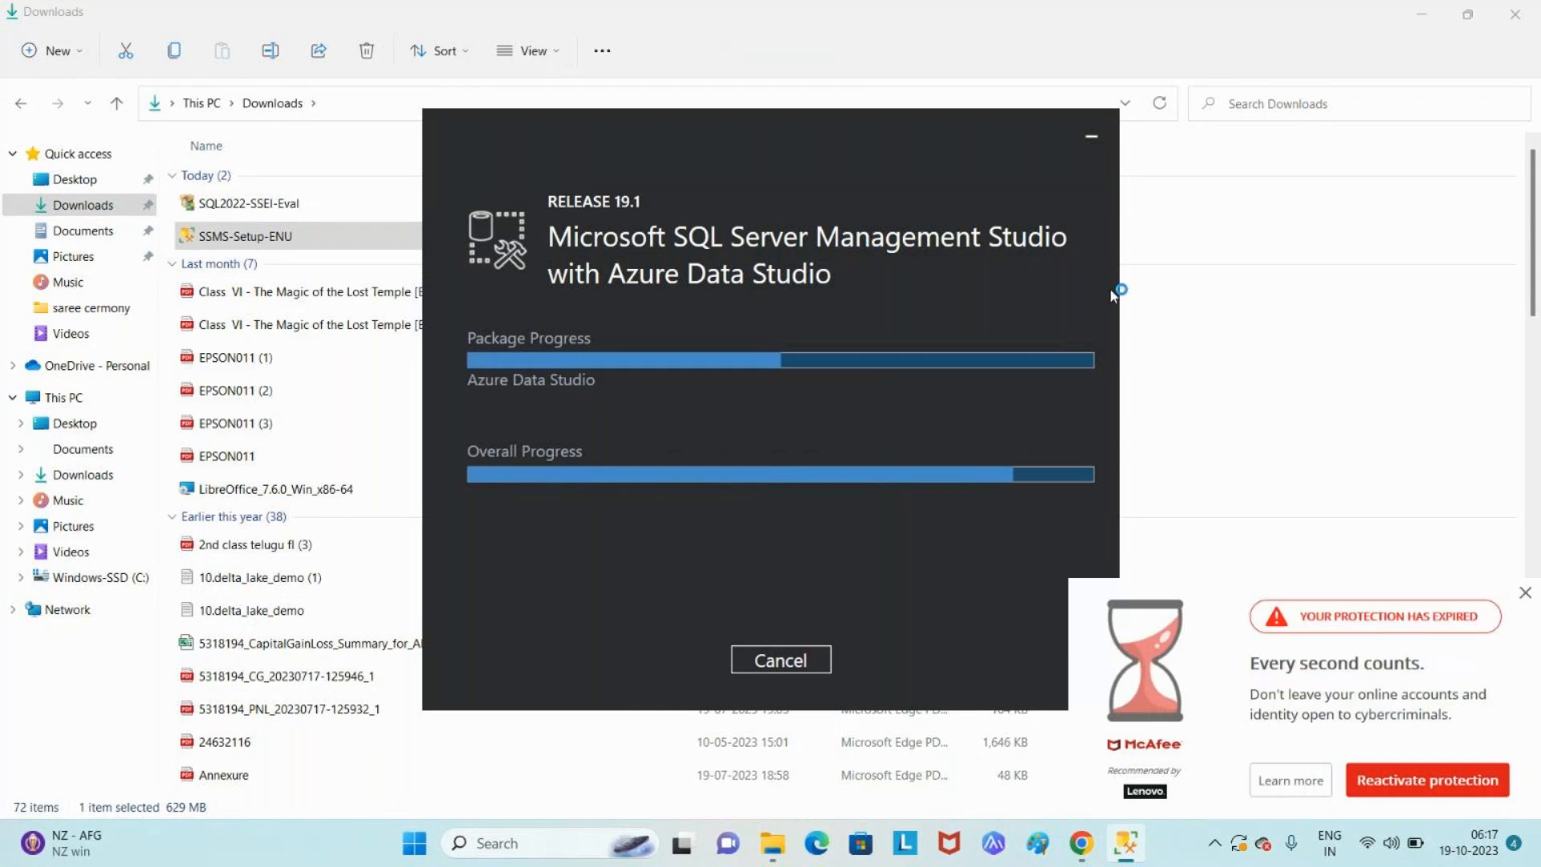
pyautogui.click(1527, 594)
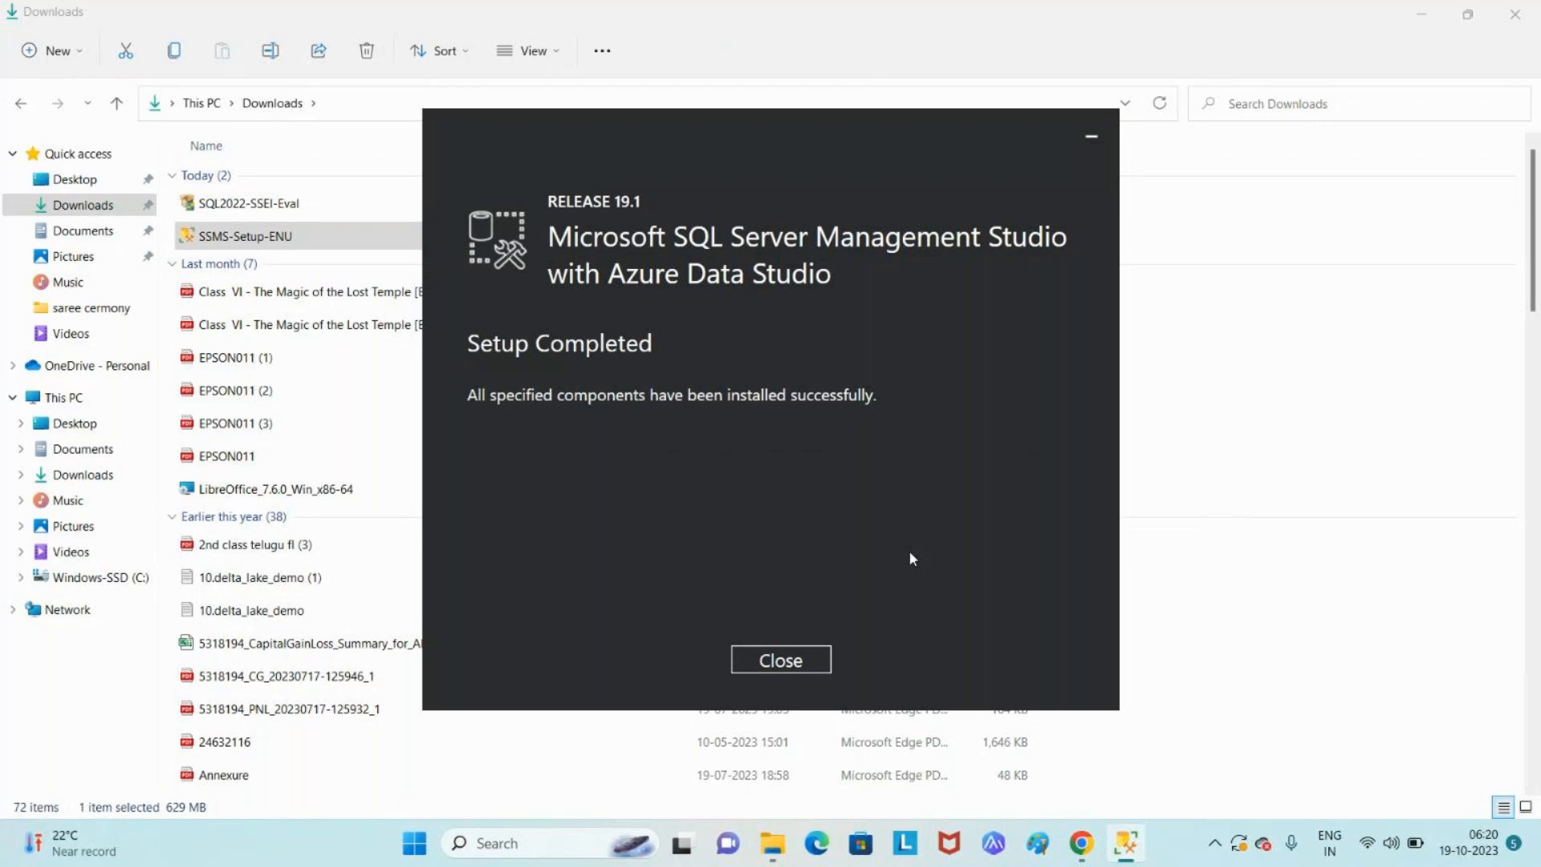
# - Close the SSMS 19.1 Setup window once 'Setup Completed' appears
pyautogui.click(791, 665)
# - Close the Downloads window and try finding the app through Start and Windows search
pyautogui.click(1515, 16)
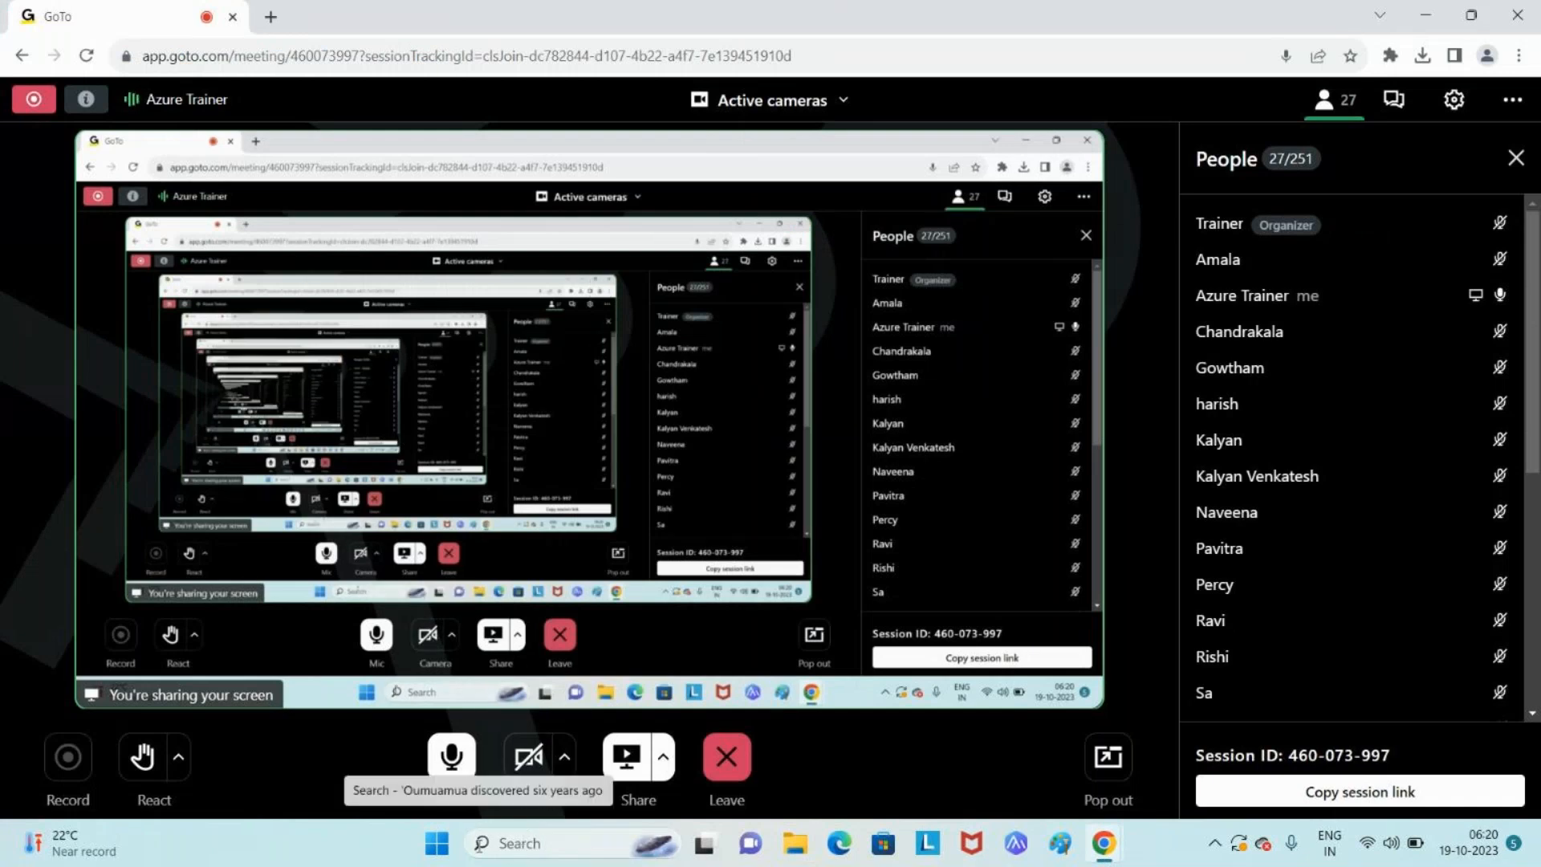
pyautogui.click(437, 843)
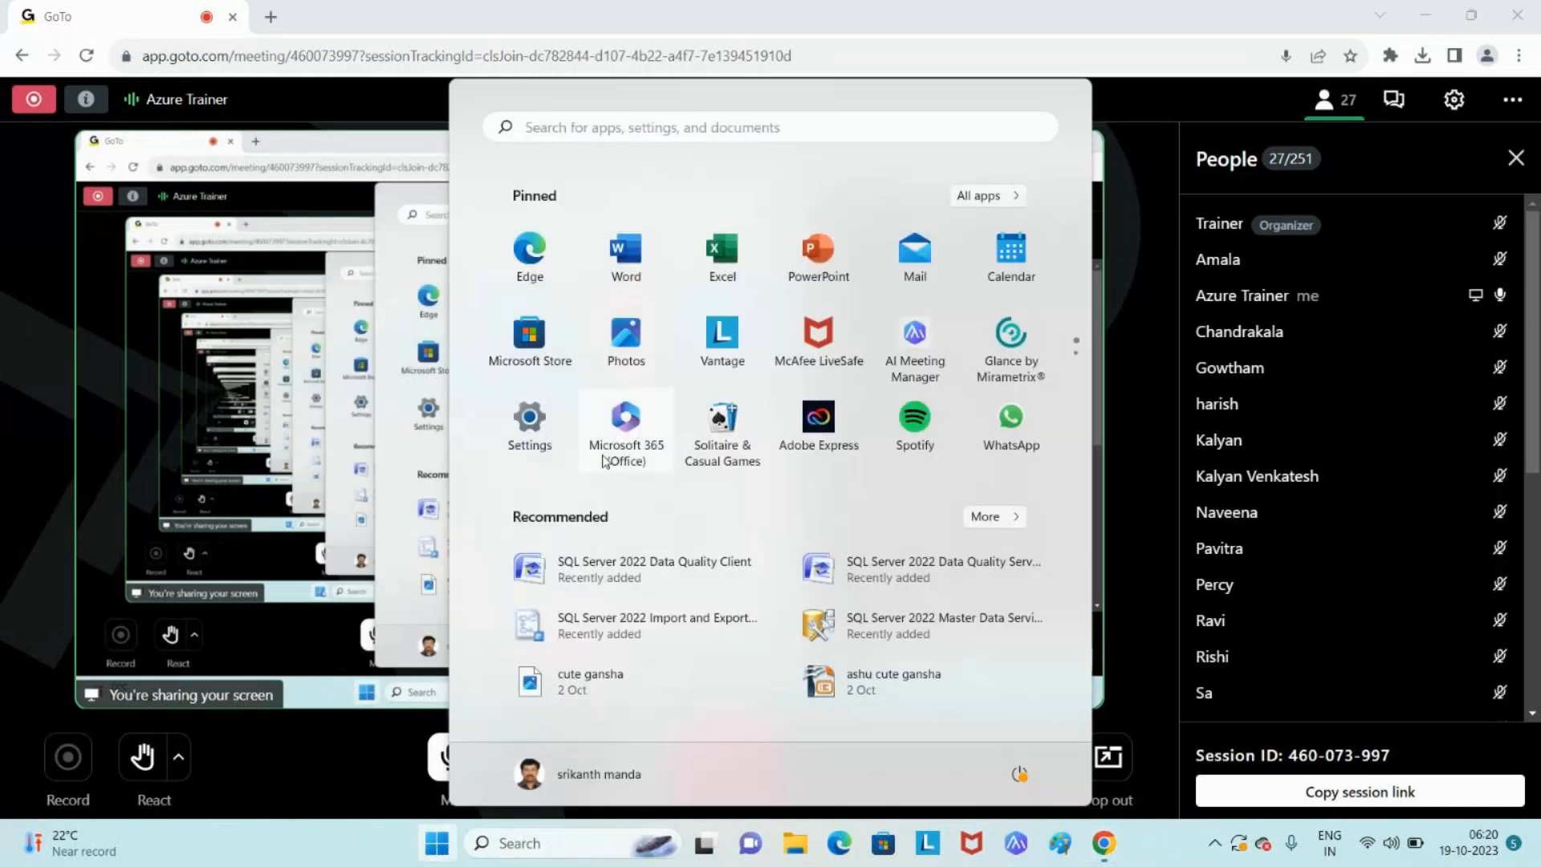
pyautogui.click(781, 128)
pyautogui.write('ssc')
pyautogui.press('BackSpace')
pyautogui.write('n')
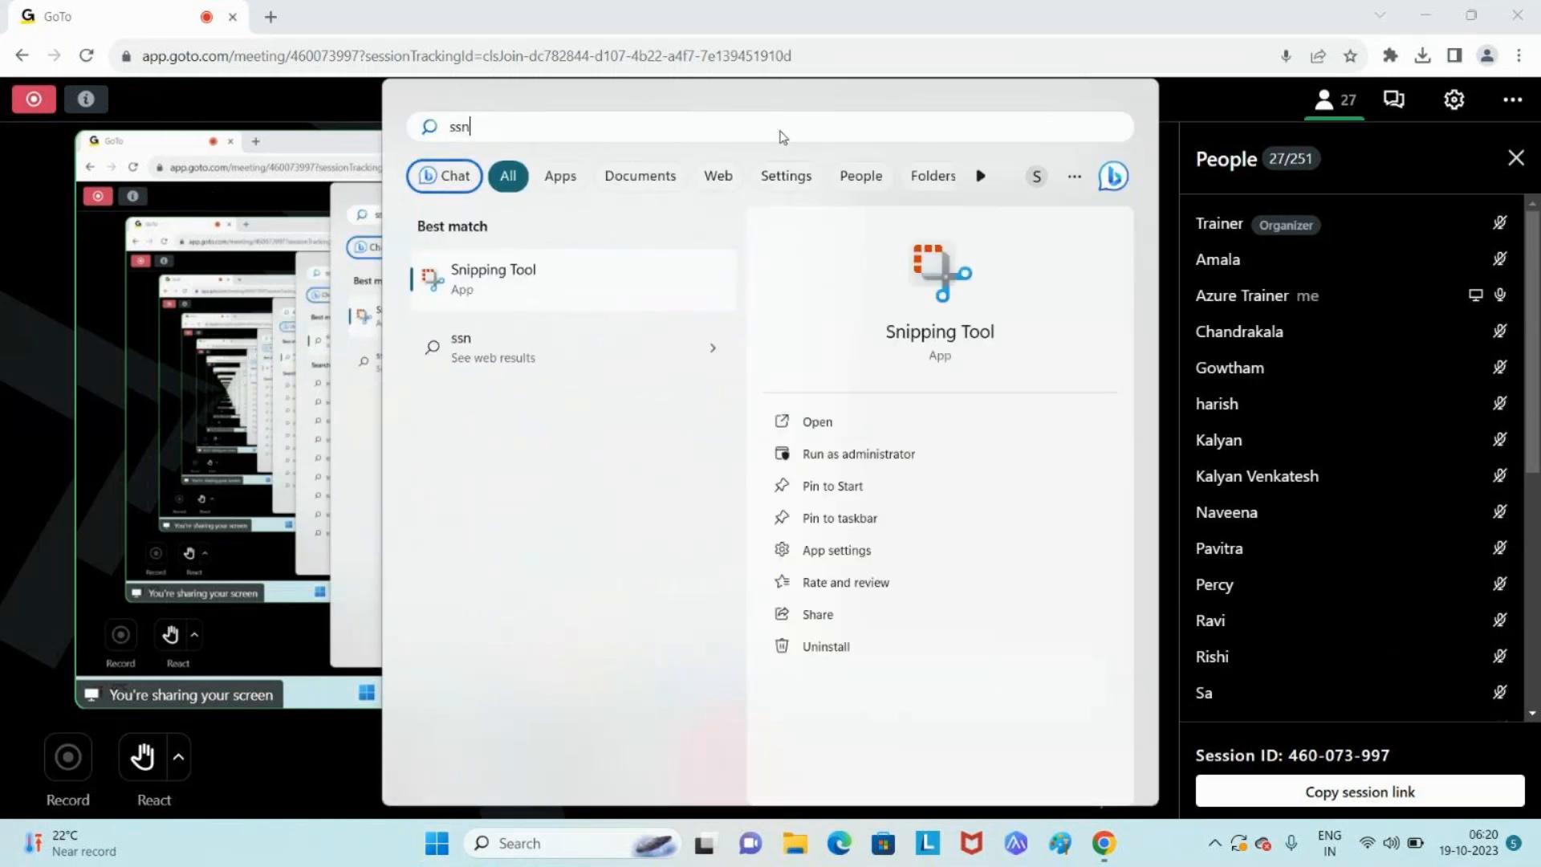
pyautogui.click(1132, 32)
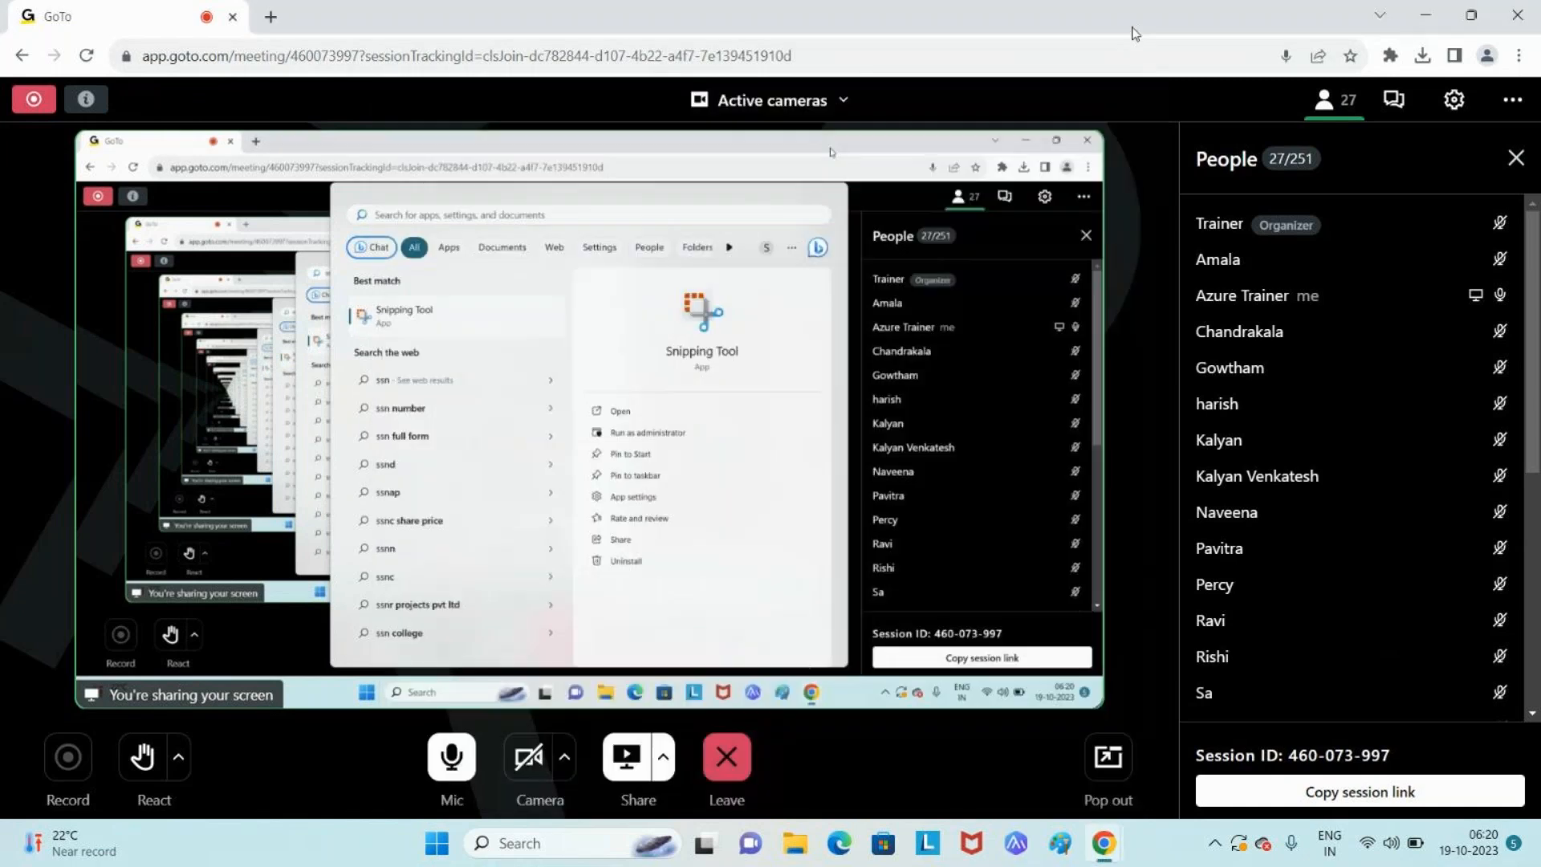
pyautogui.click(587, 843)
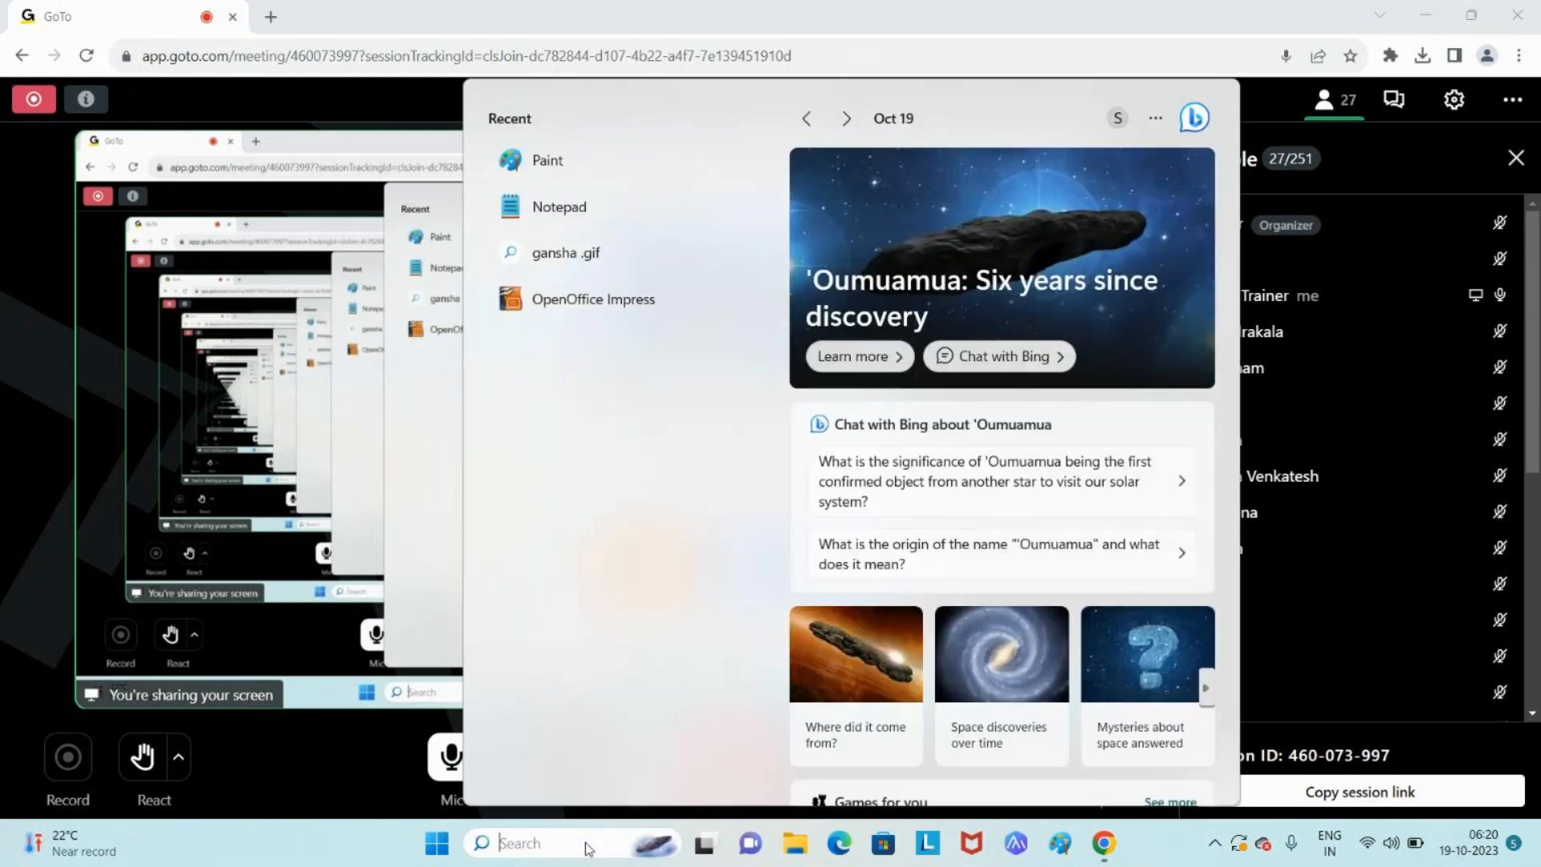
pyautogui.click(1153, 856)
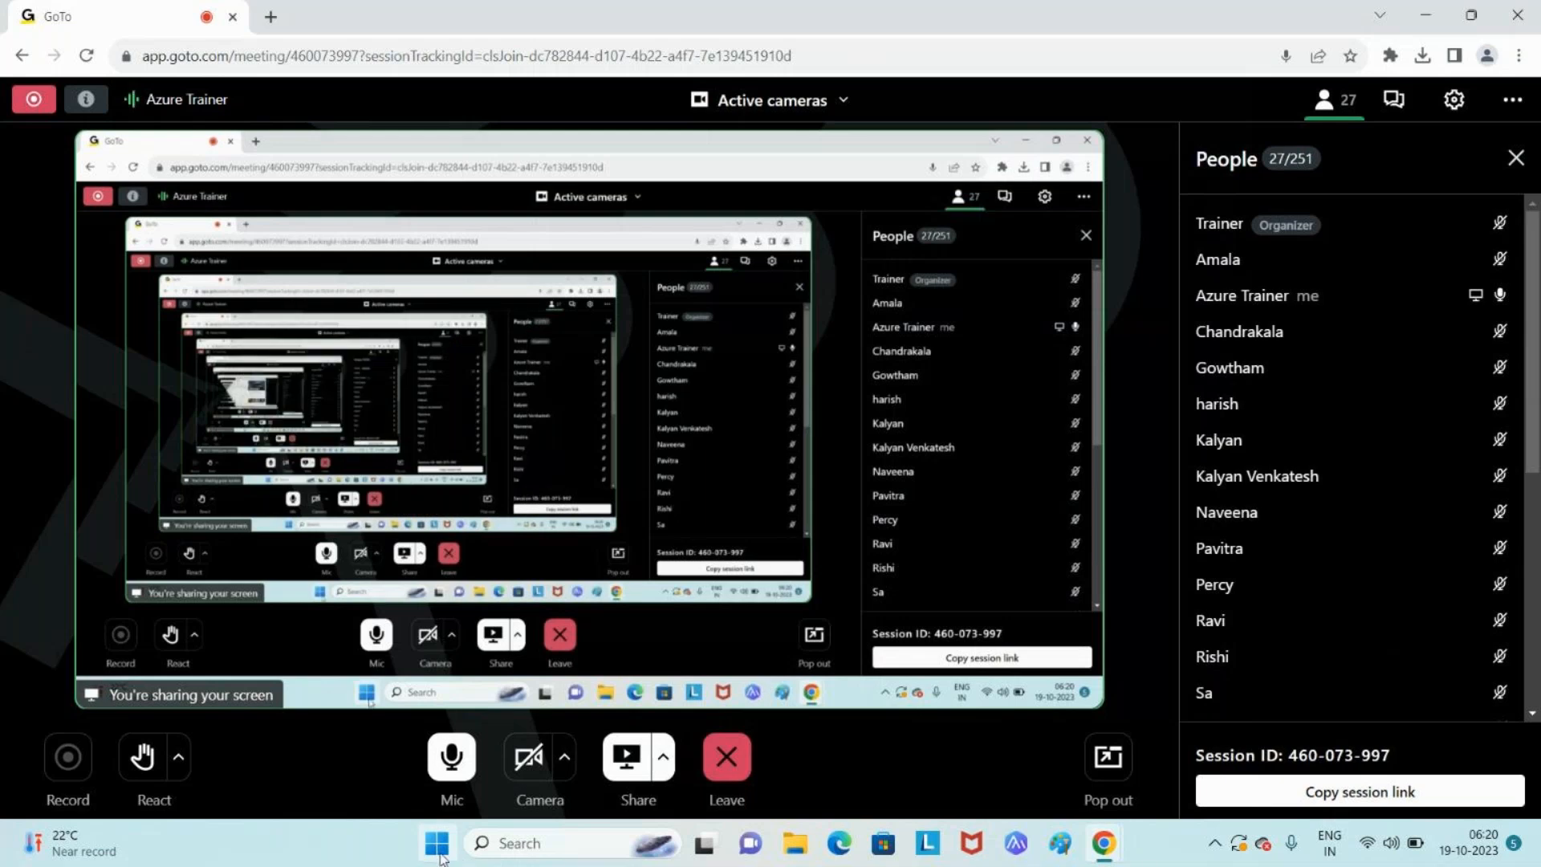
# - Search the Start menu for 'sql server' and launch SQL Server Management Studio 19
pyautogui.click(439, 856)
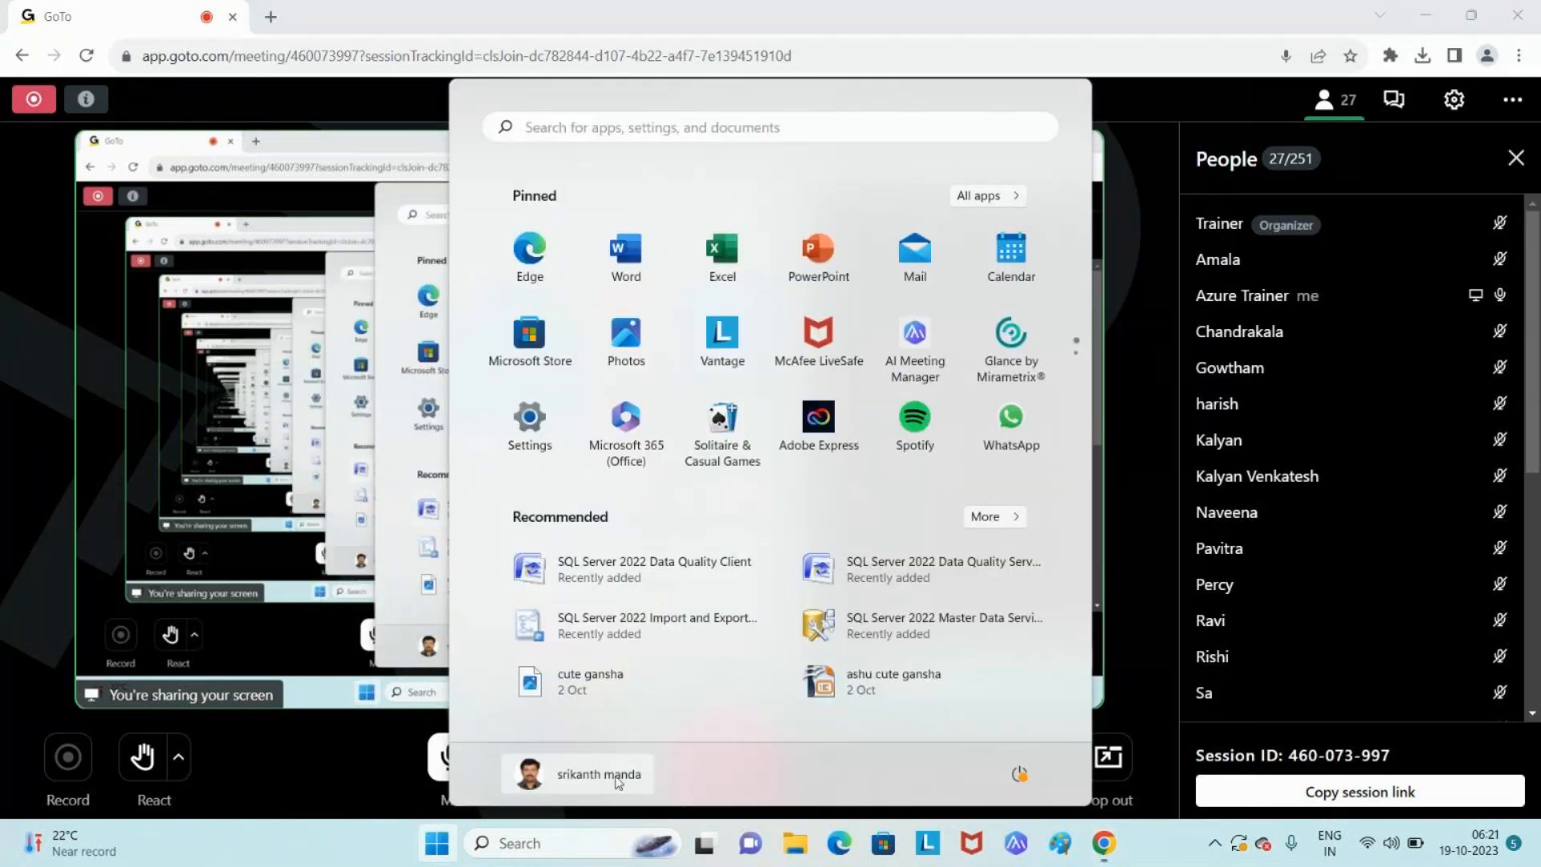
pyautogui.click(771, 129)
pyautogui.write('s')
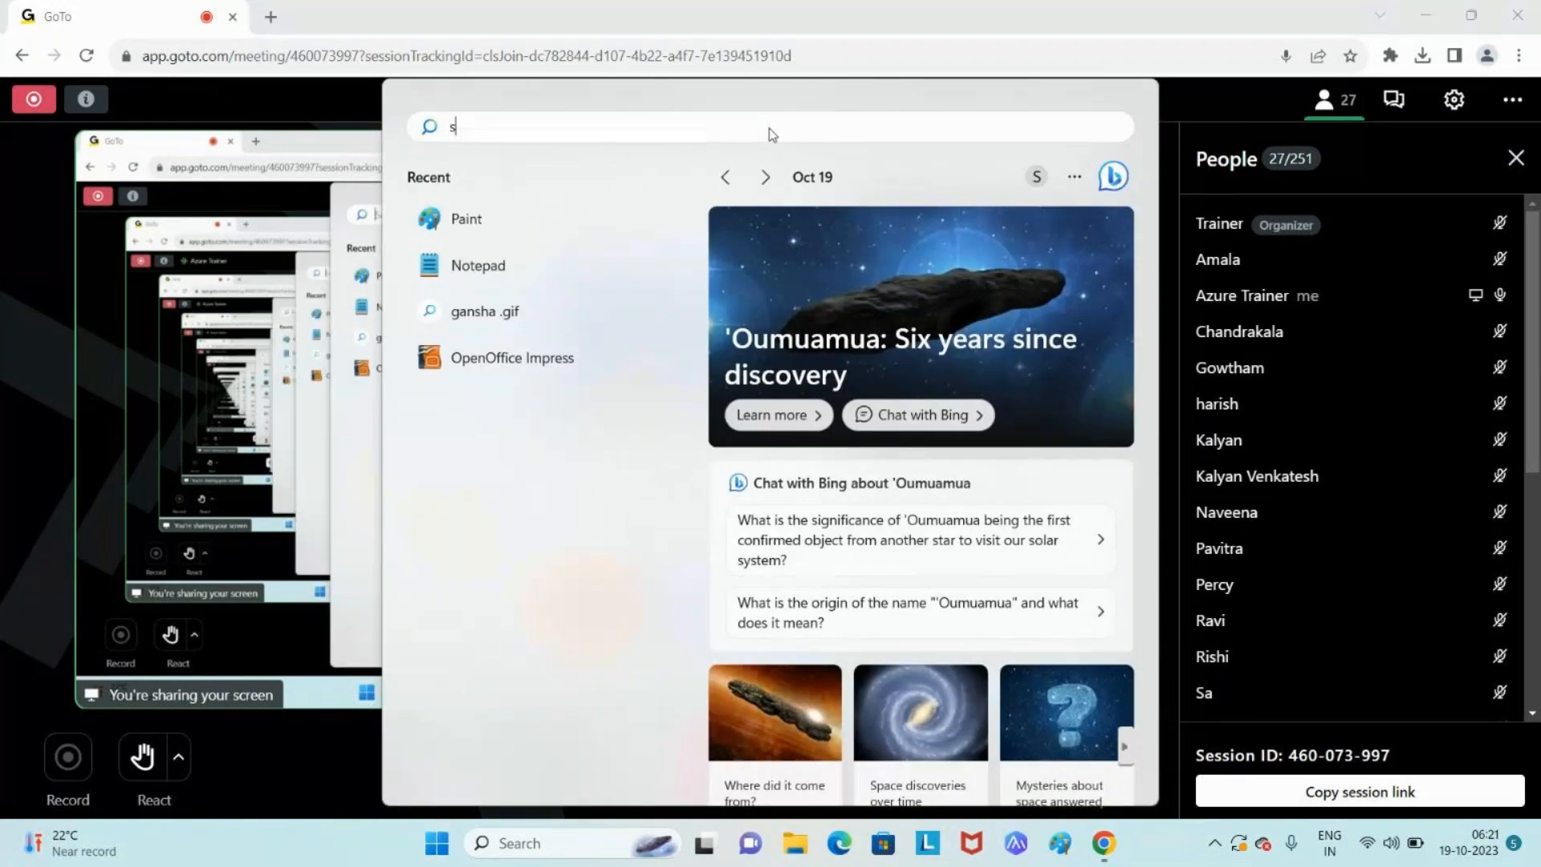
pyautogui.write('sql')
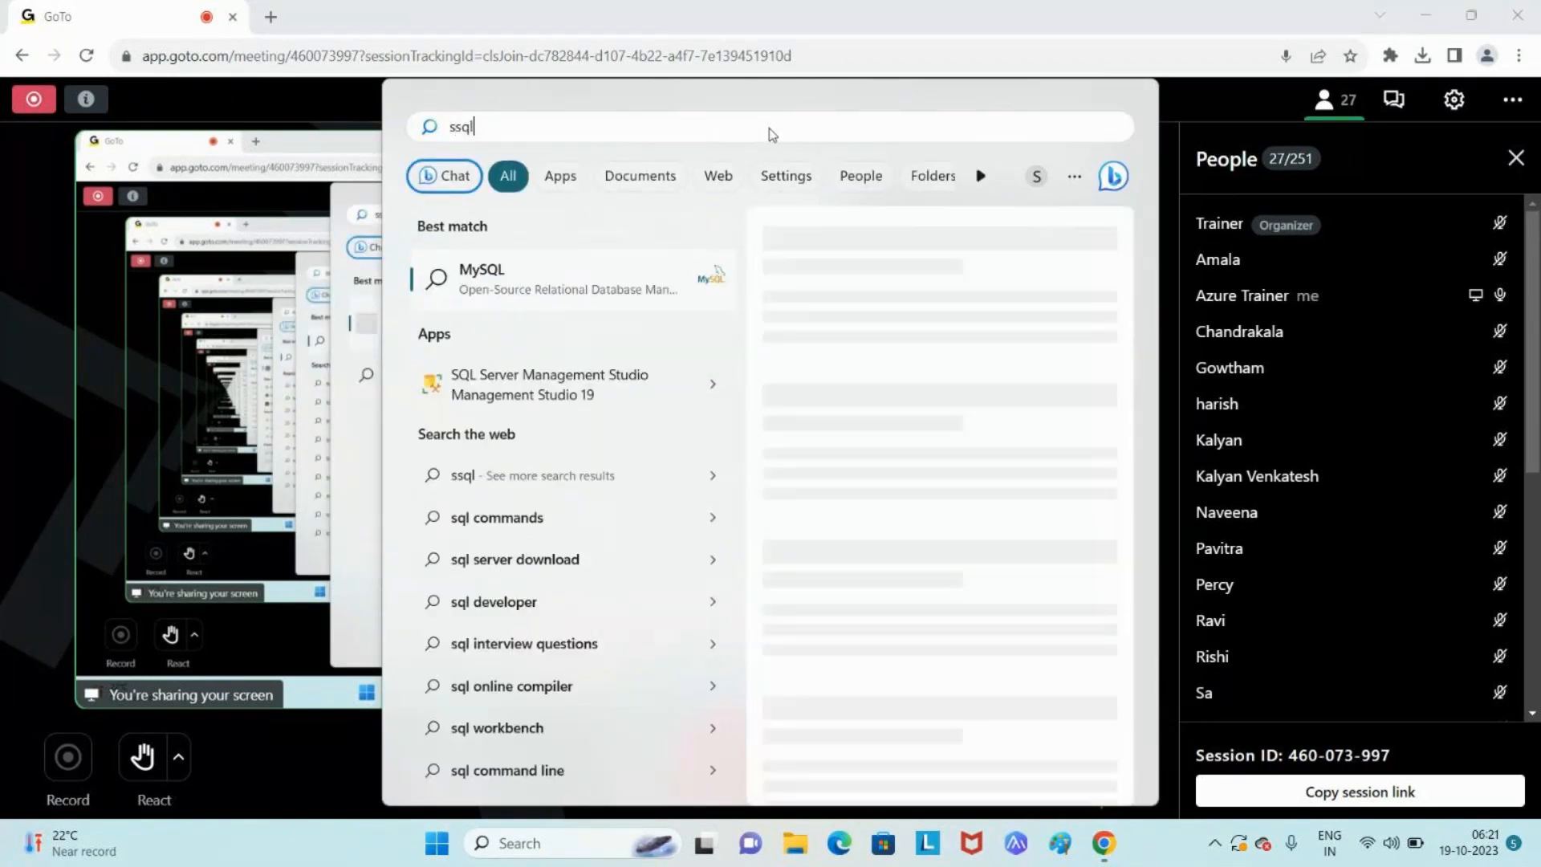
pyautogui.press('BackSpace')
pyautogui.press('BackSpace')
pyautogui.press('BackSpace')
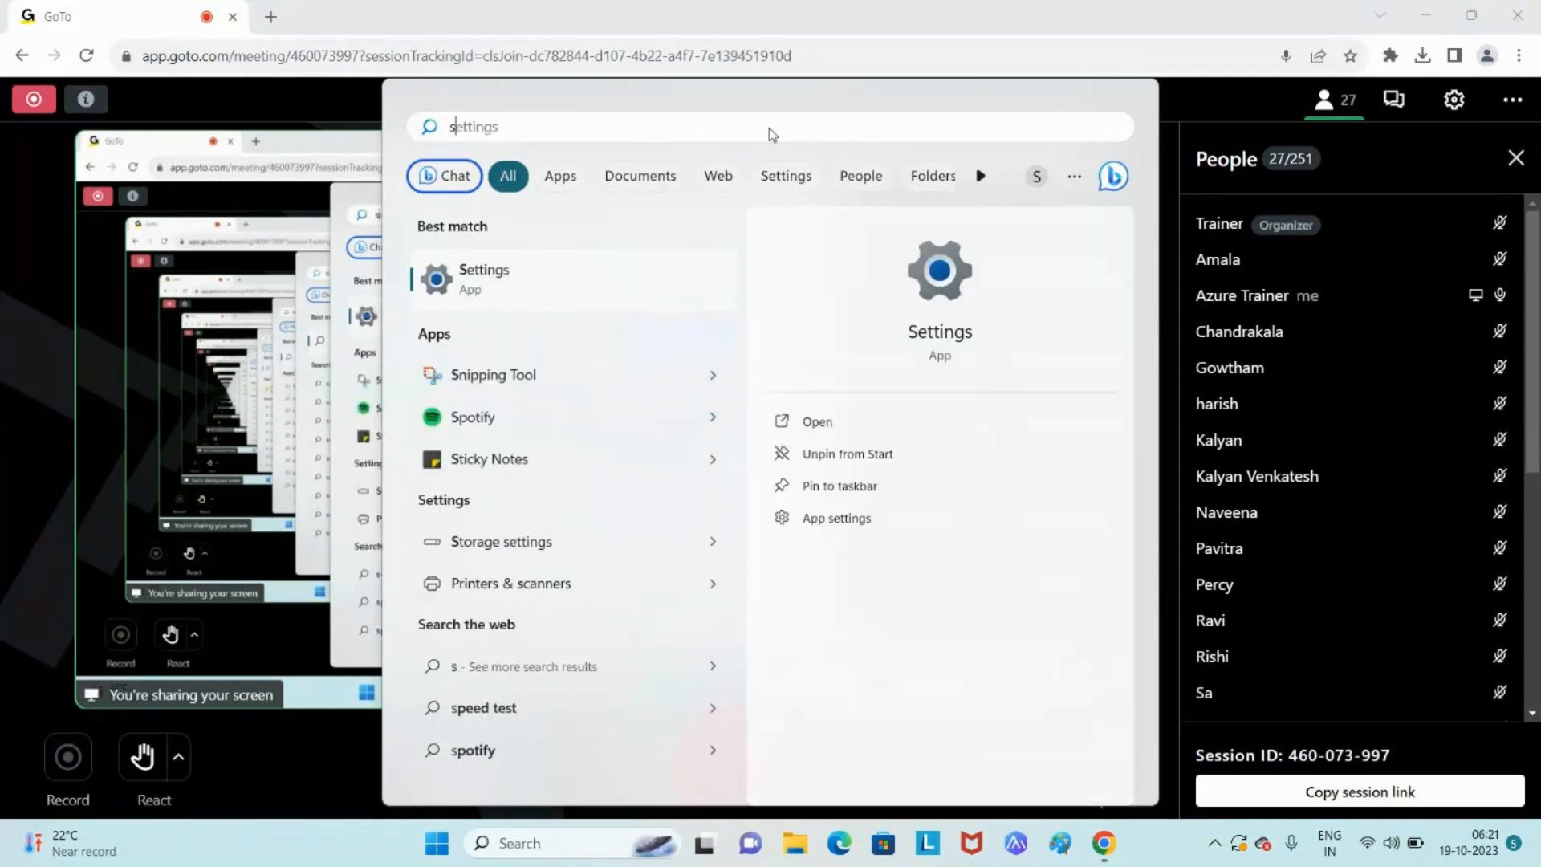
pyautogui.write('ql ser')
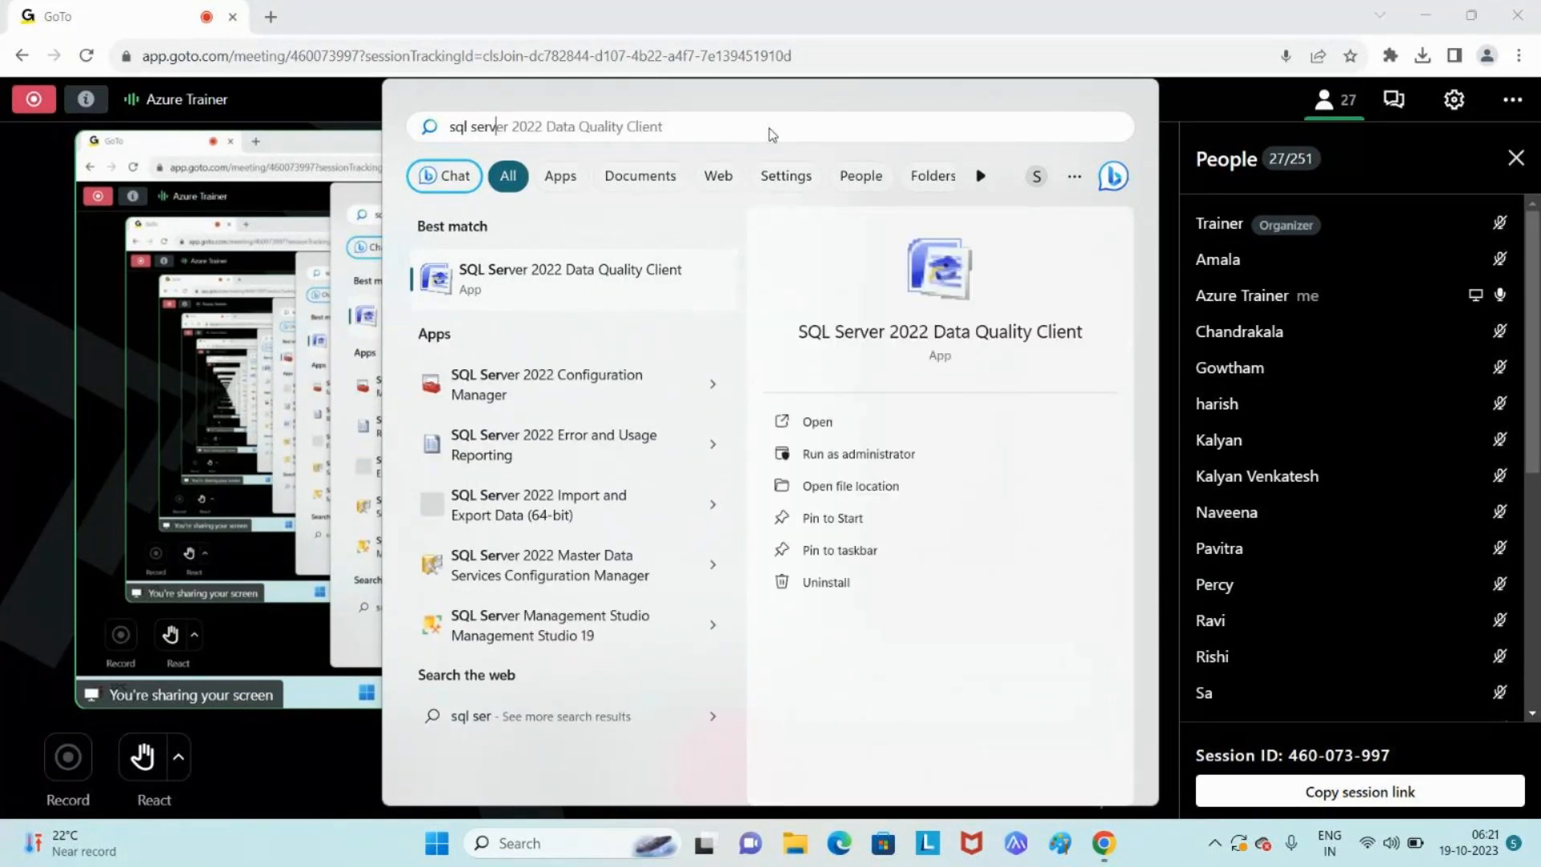
pyautogui.write('ver')
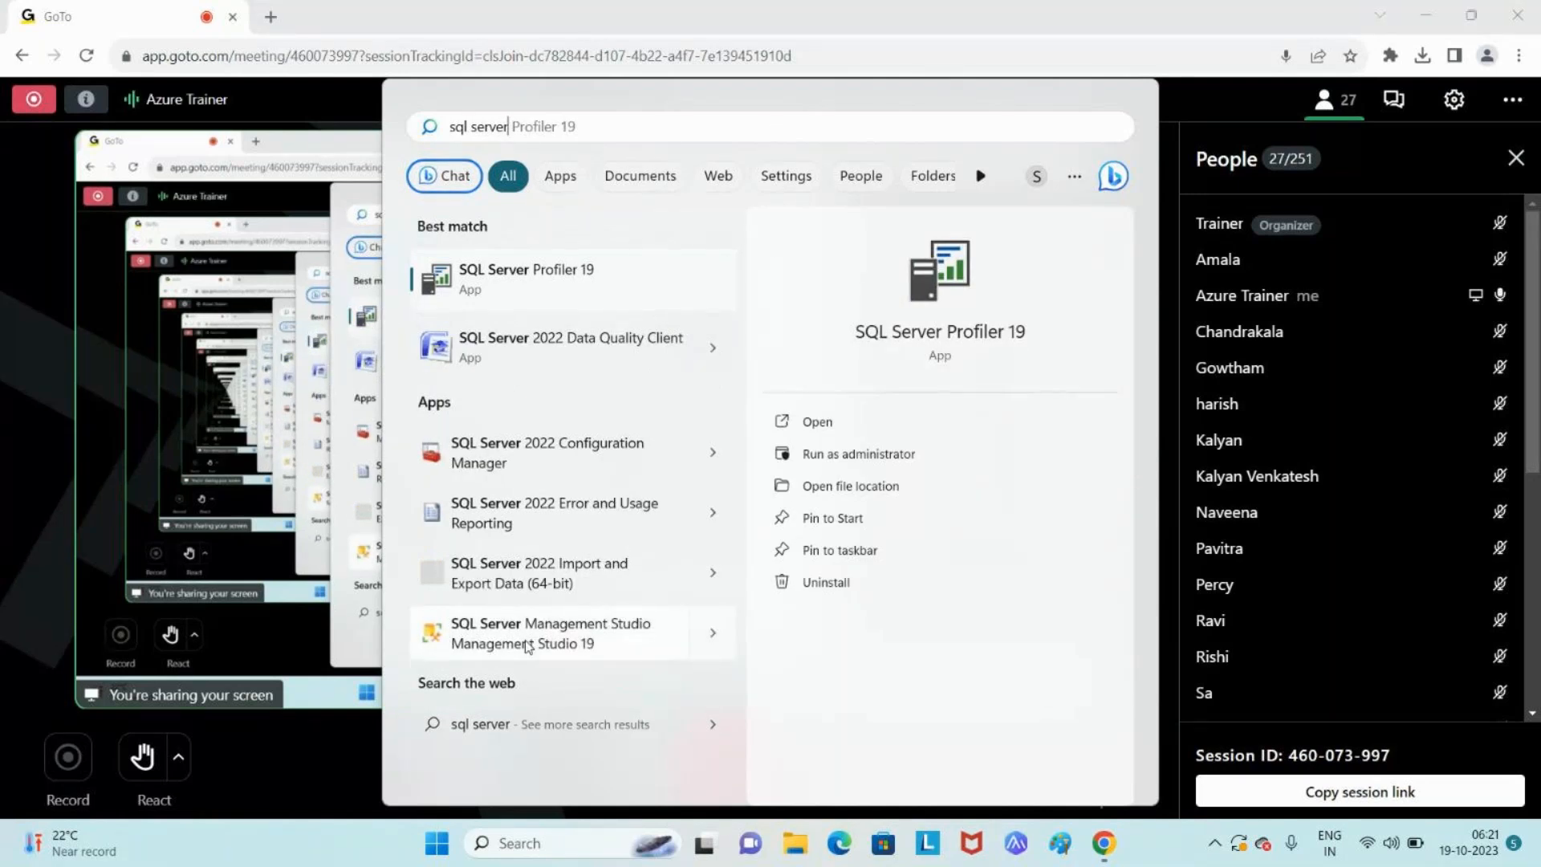
pyautogui.click(528, 646)
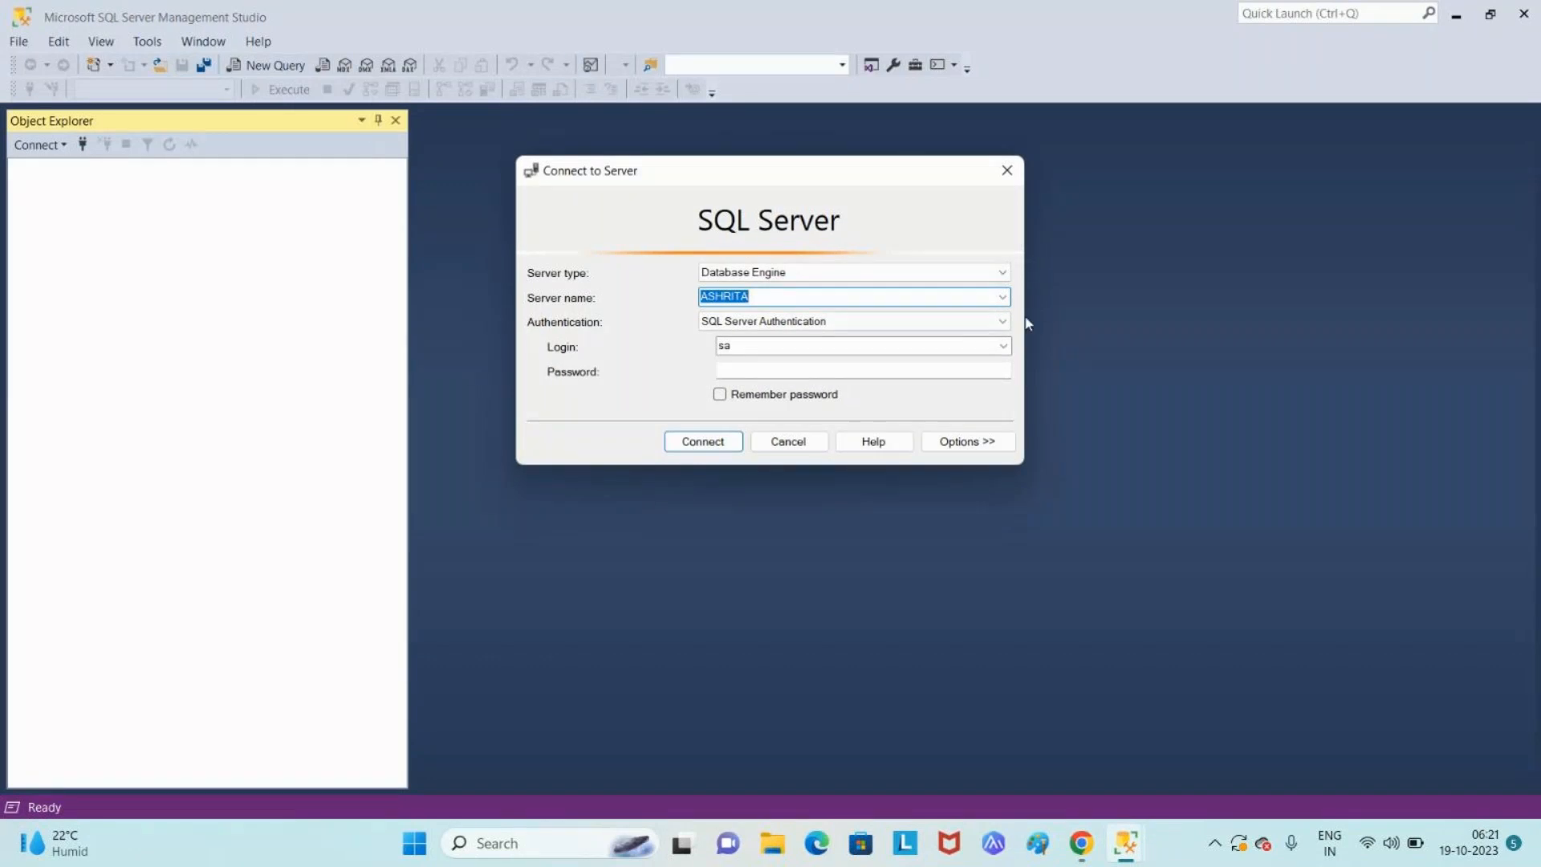
# - Keep Database Engine as the server type and choose <Browse for more...> from the Server name list
pyautogui.click(836, 281)
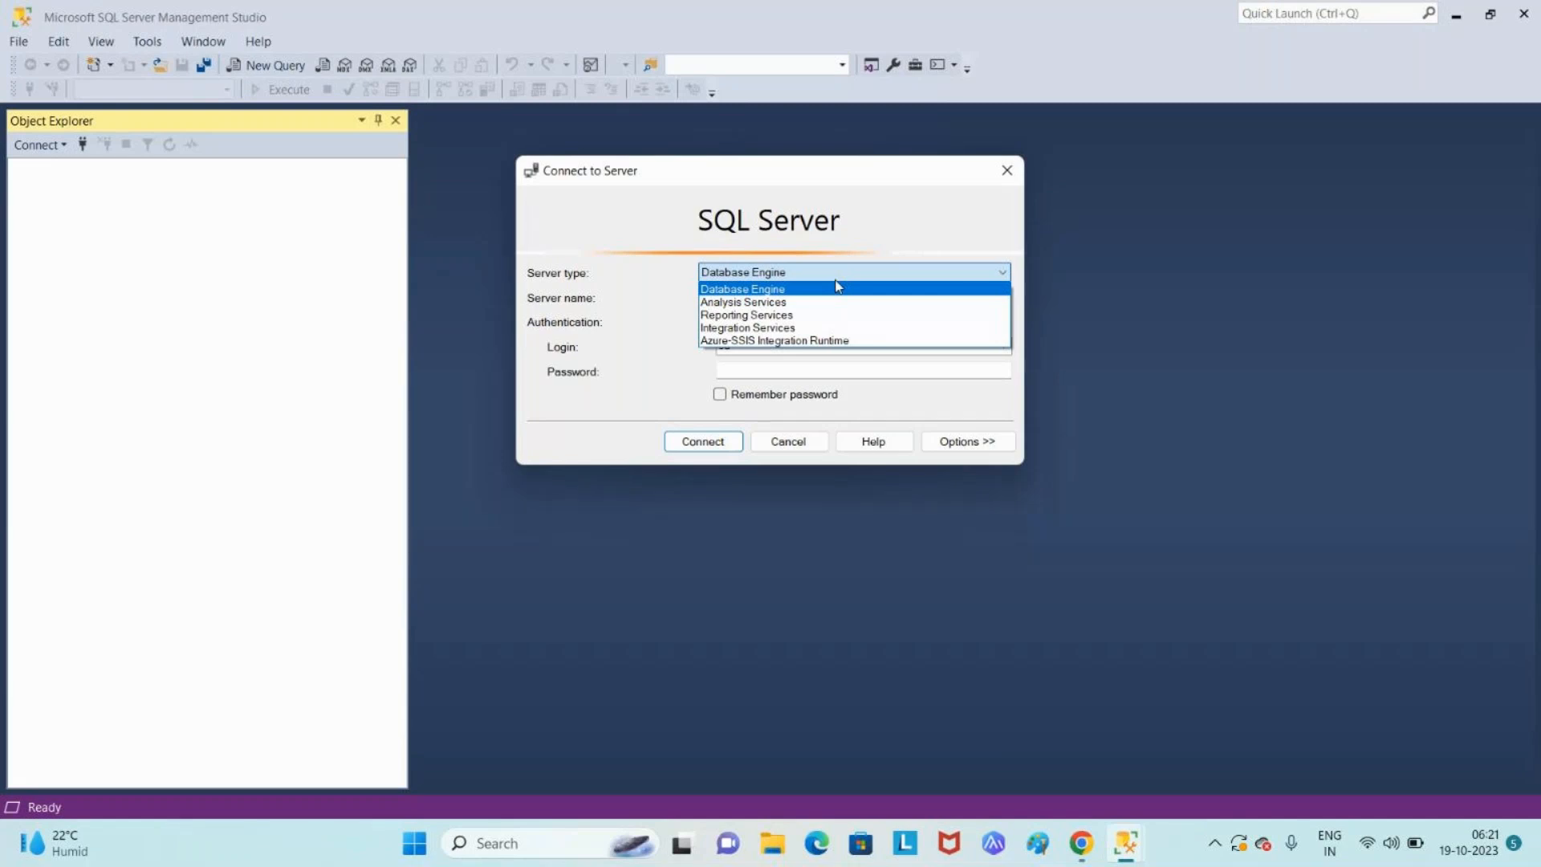
pyautogui.click(820, 289)
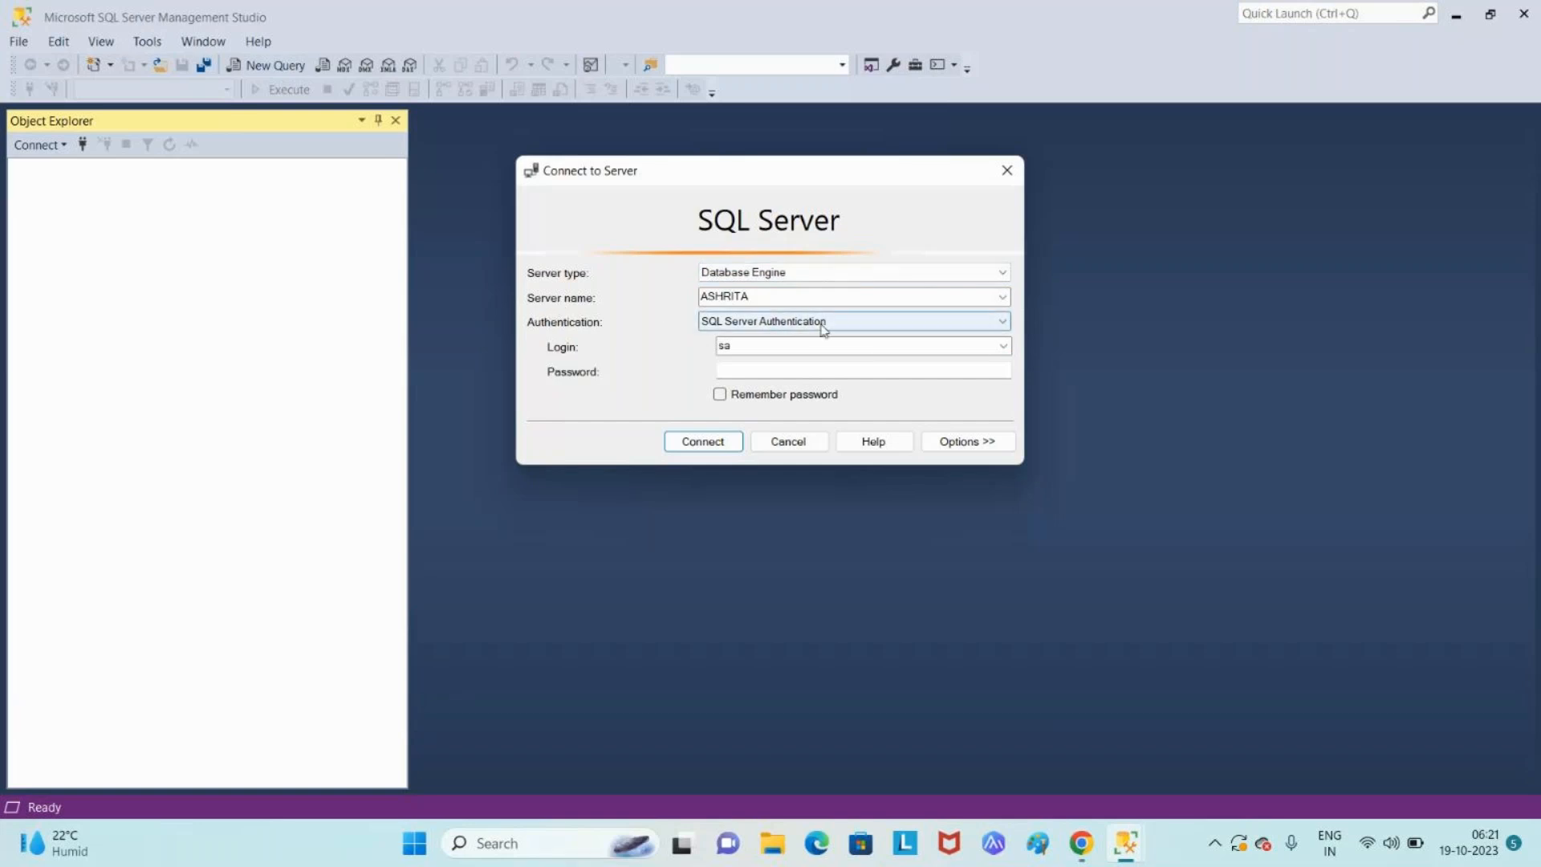
pyautogui.click(1003, 298)
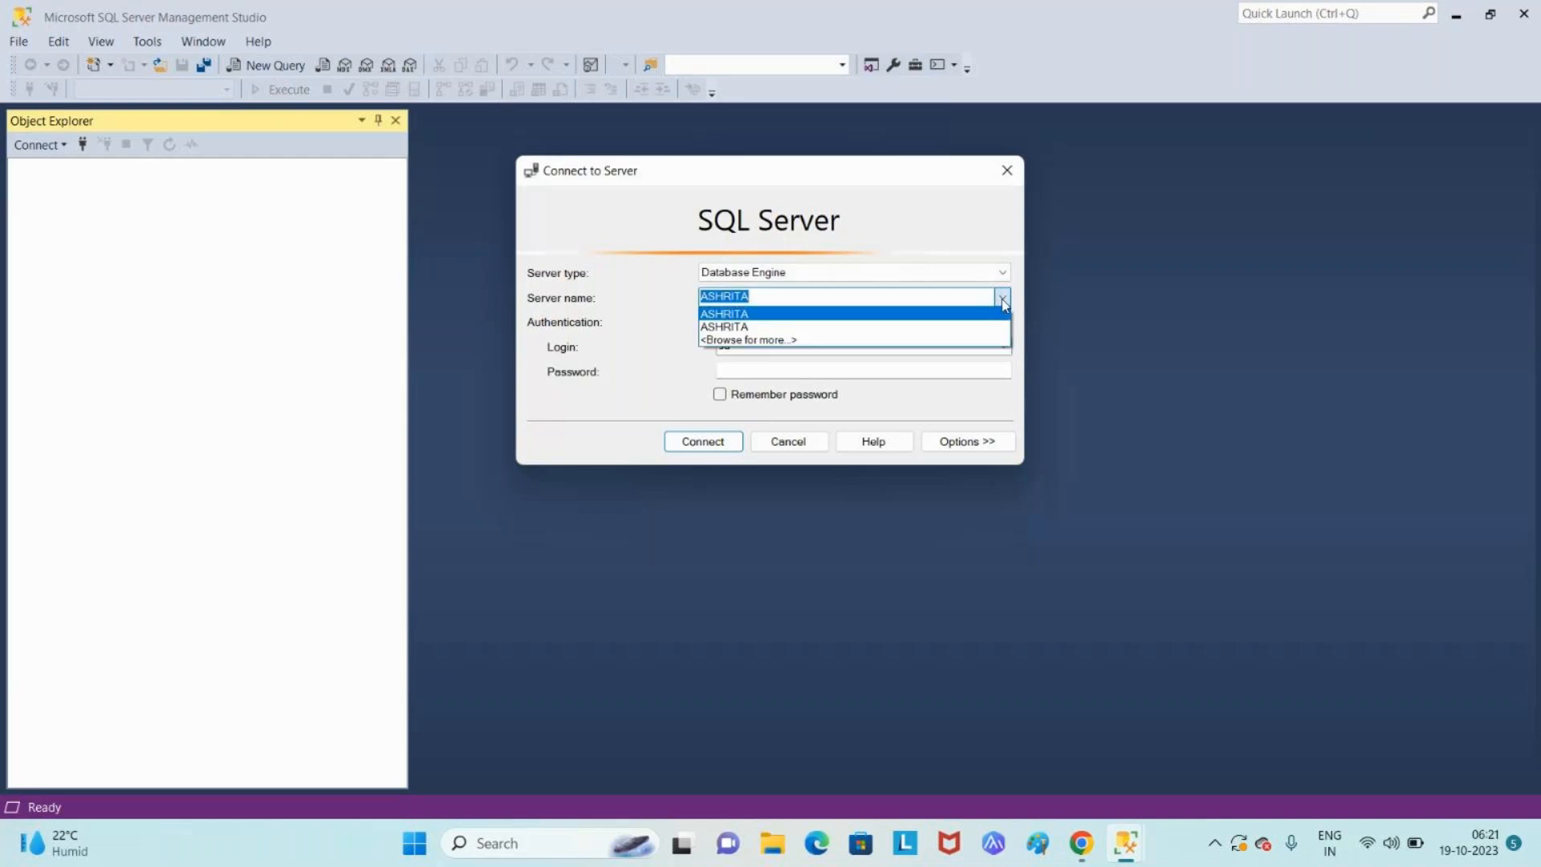
pyautogui.click(785, 343)
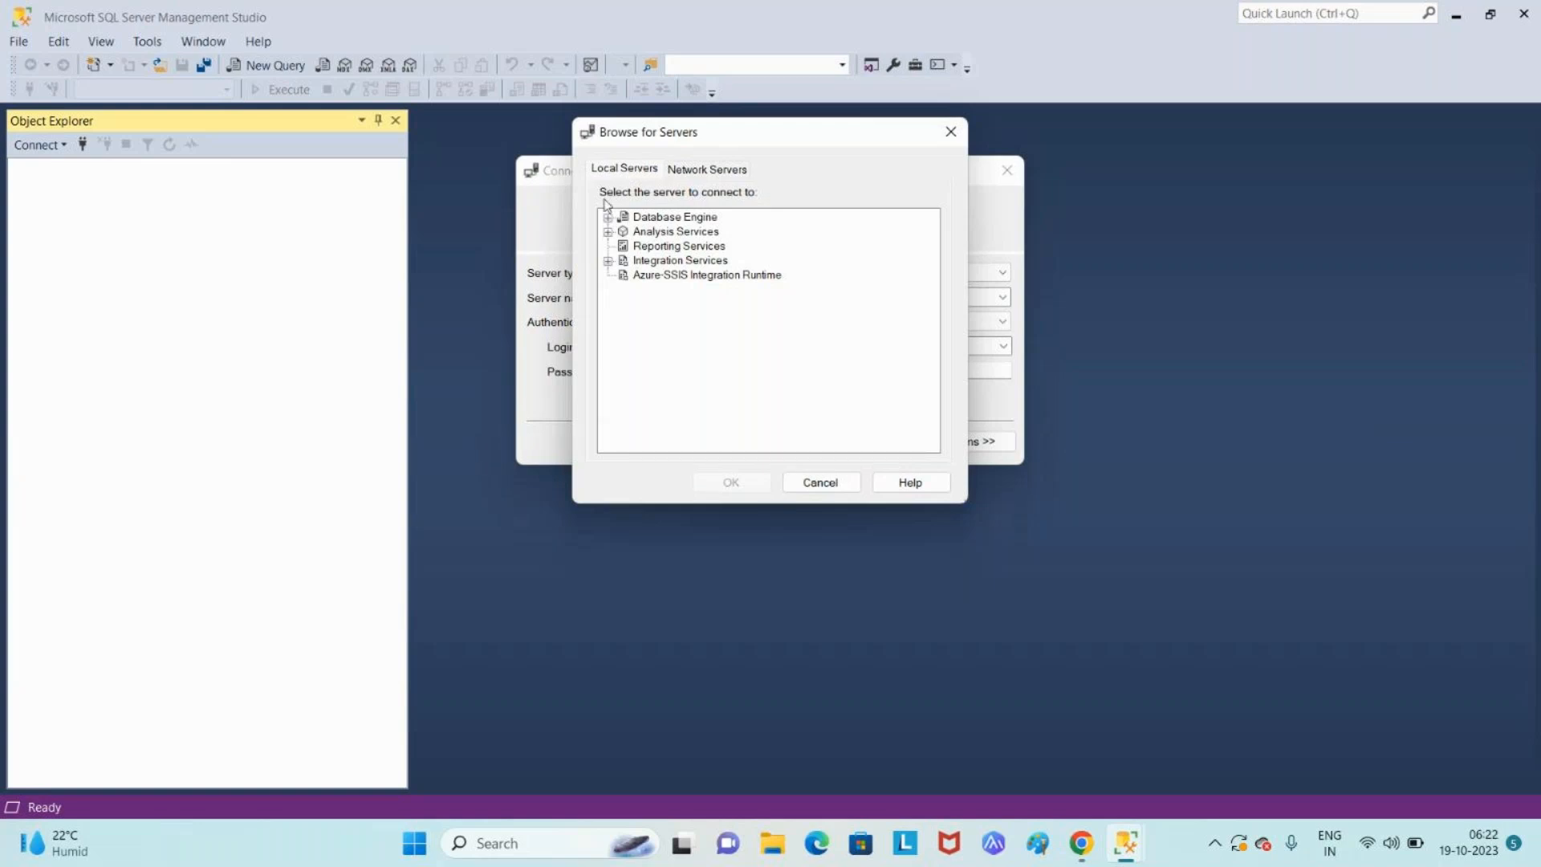
# - Expand Database Engine in Browse for Servers, select ASHRITA and confirm
pyautogui.click(608, 218)
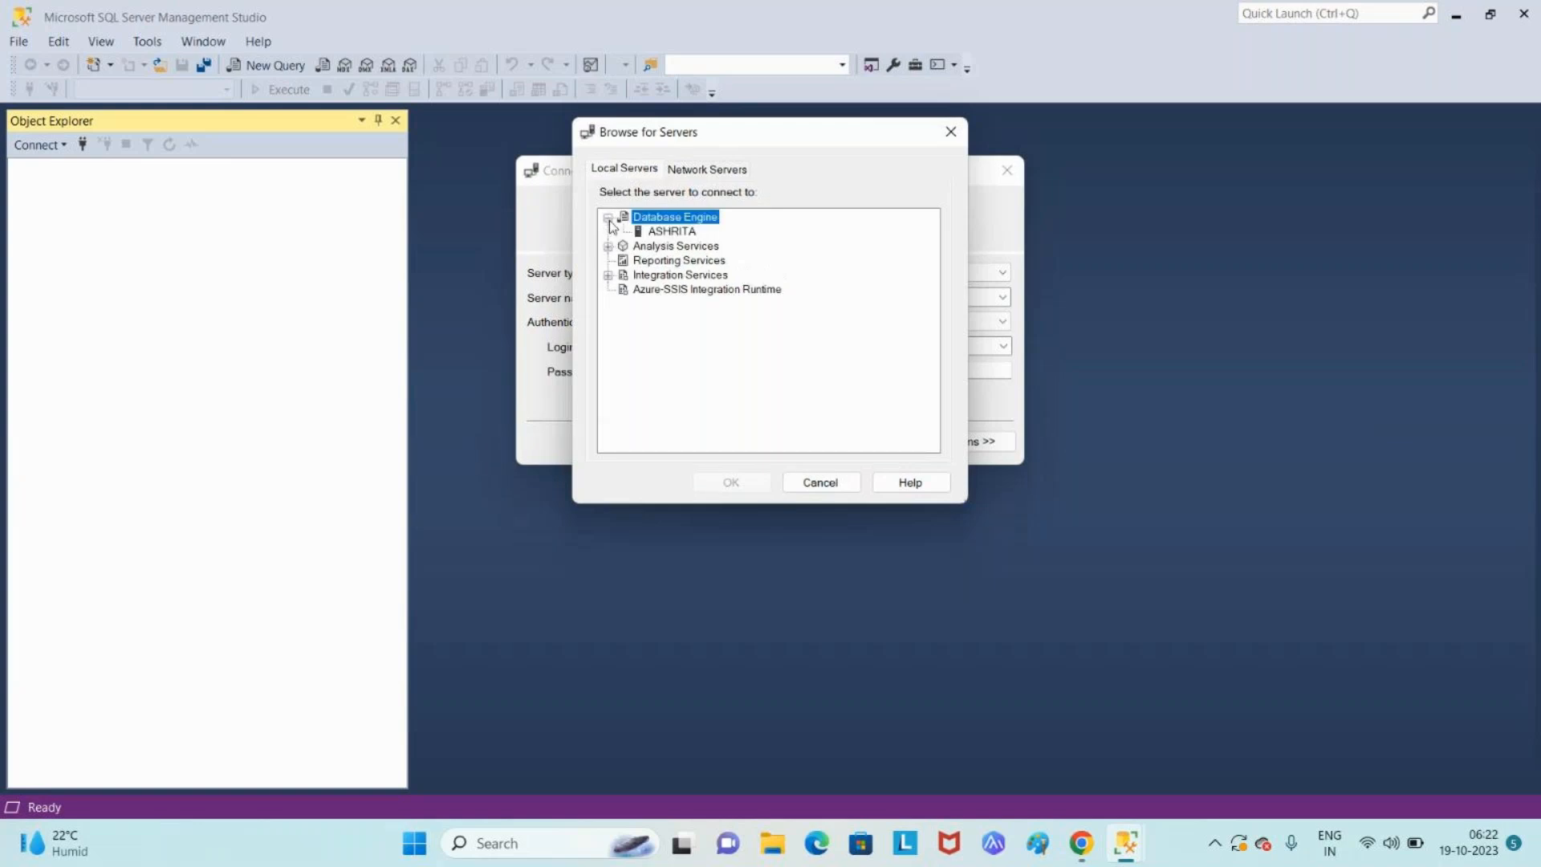
pyautogui.click(687, 233)
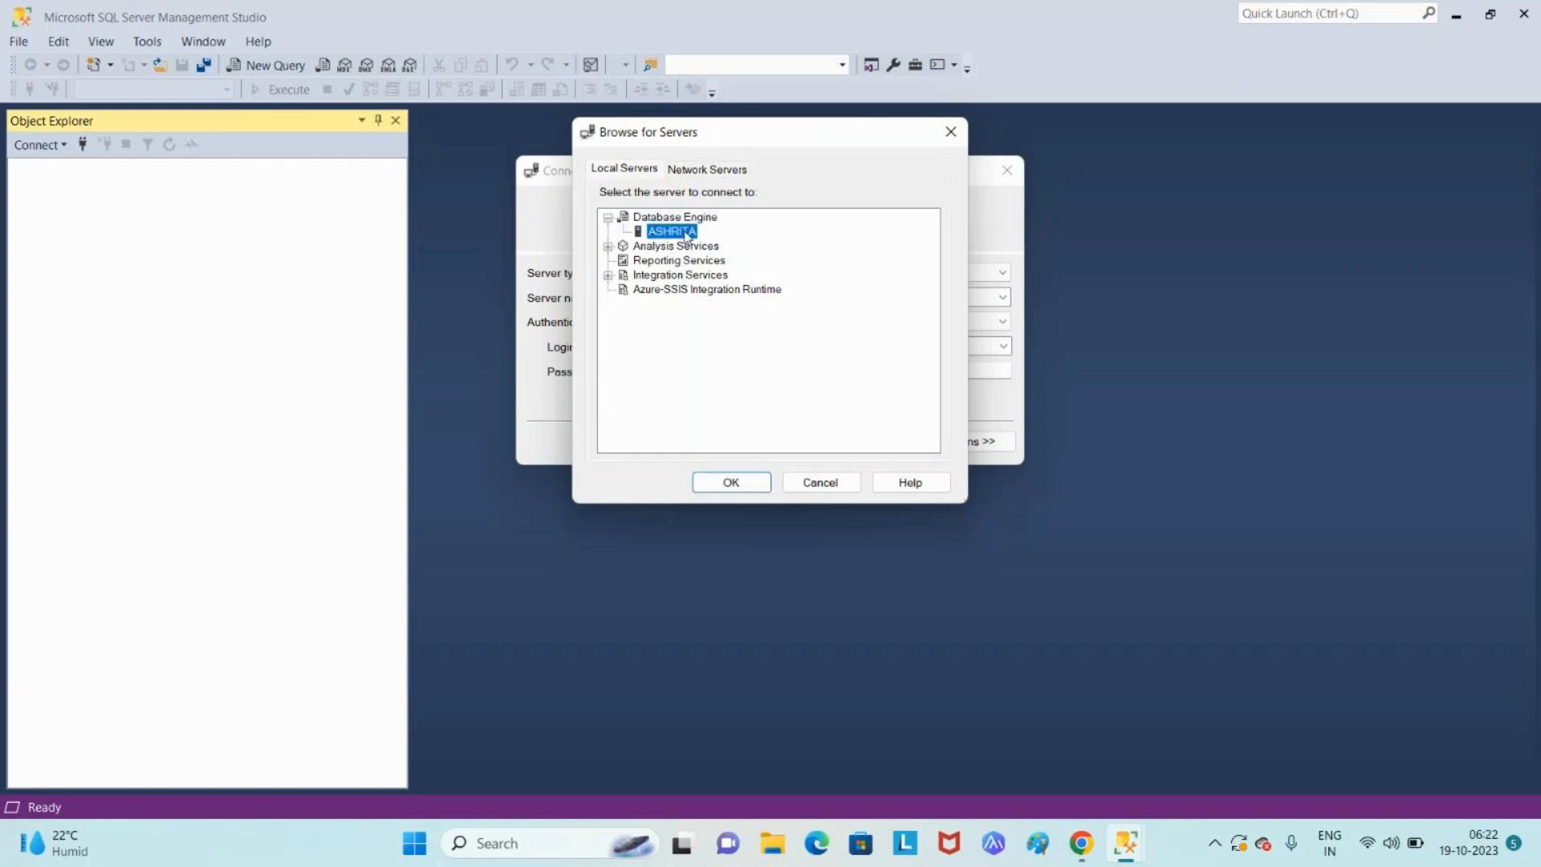
pyautogui.click(744, 483)
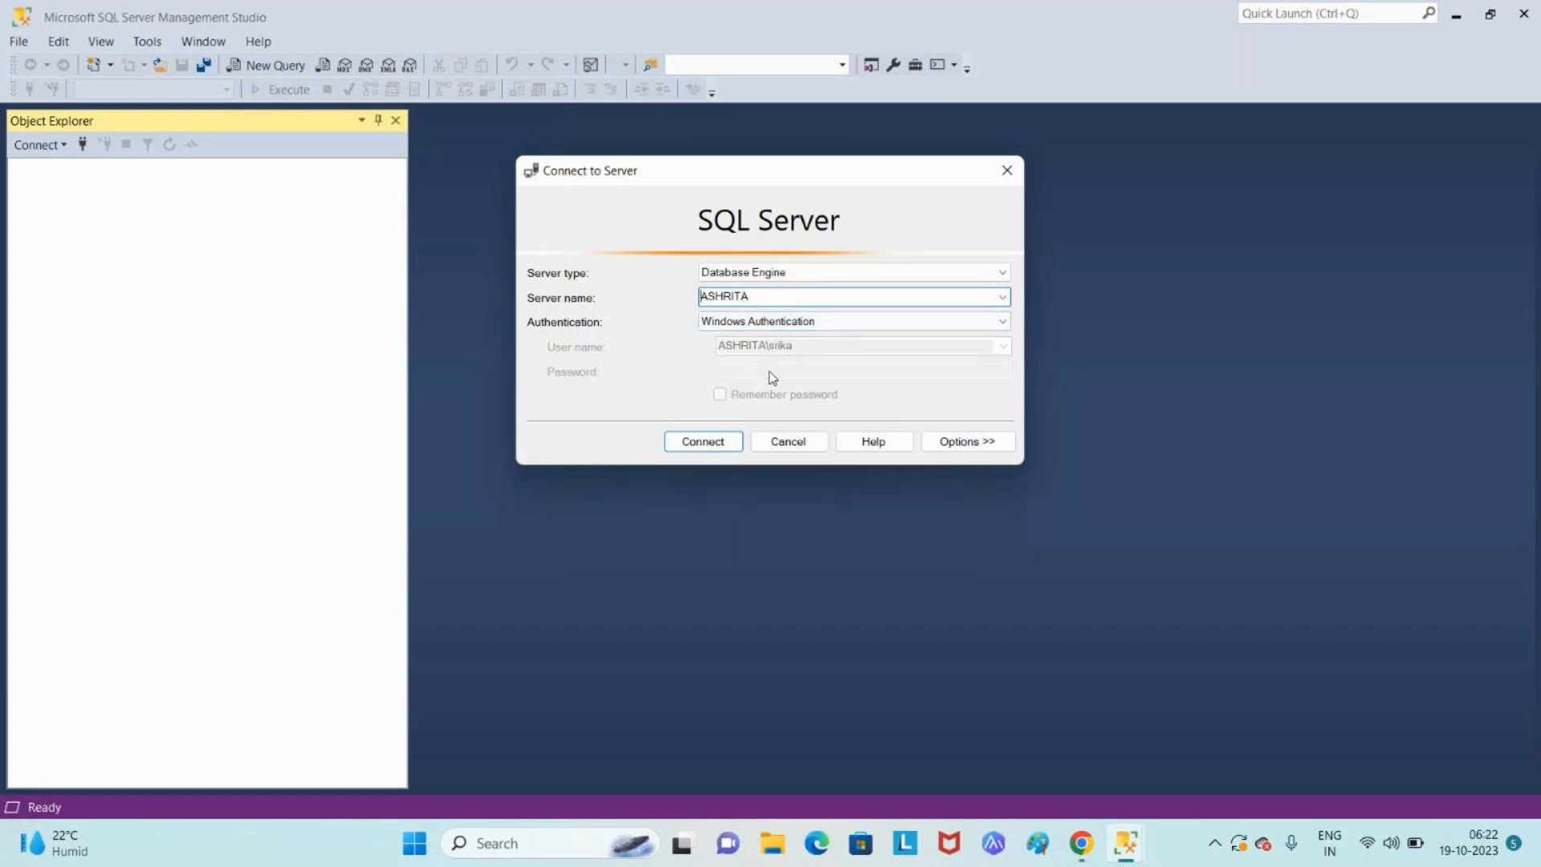
# - Try the Windows Authentication connection, dismiss the certificate error, and pick the saved ASHRITA sa entry
pyautogui.click(704, 447)
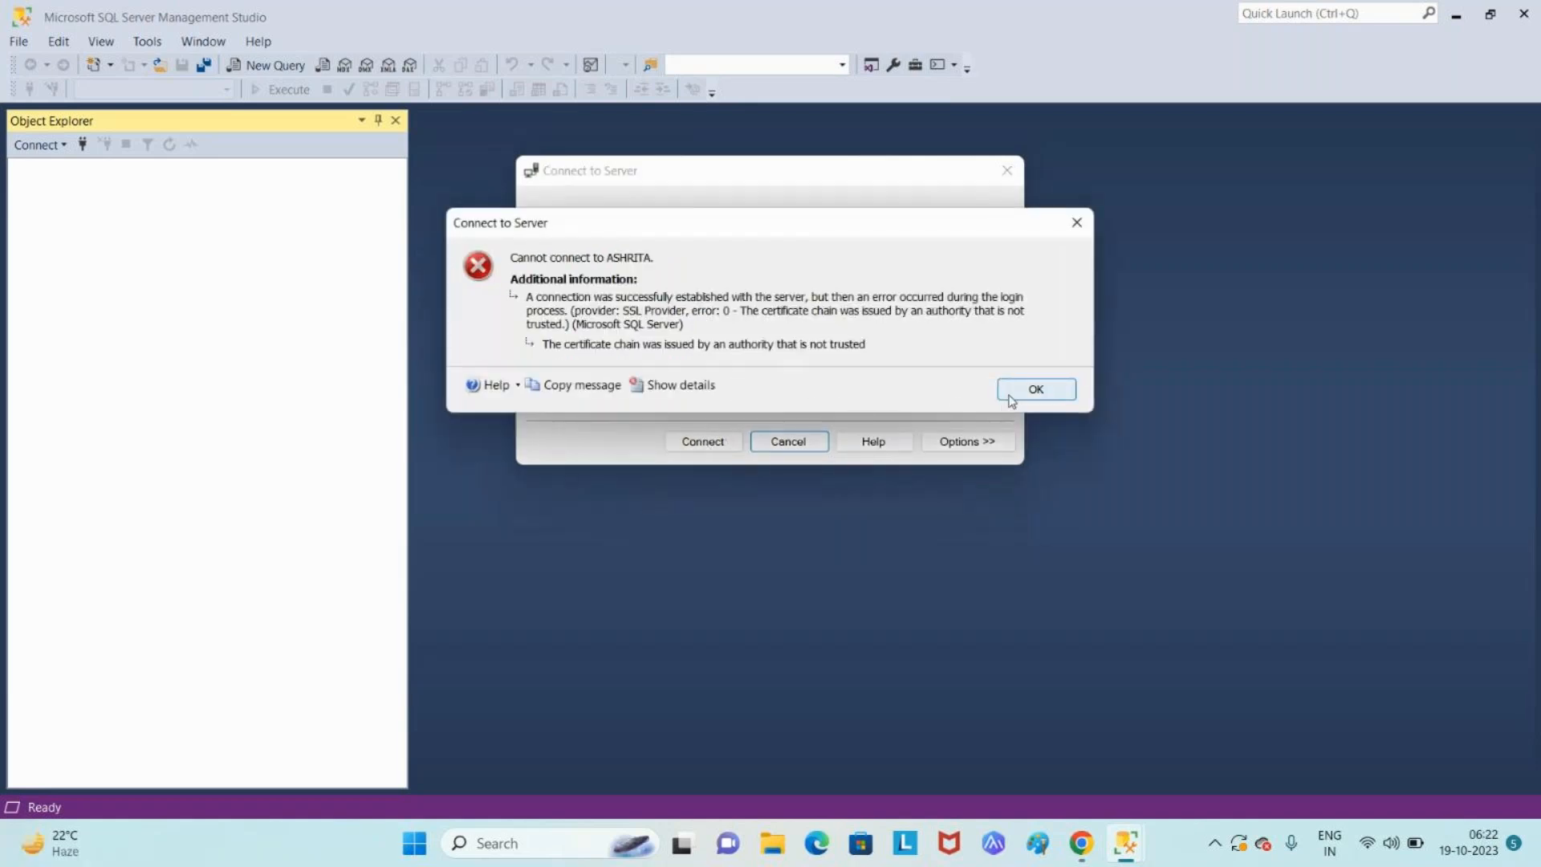
pyautogui.click(1036, 390)
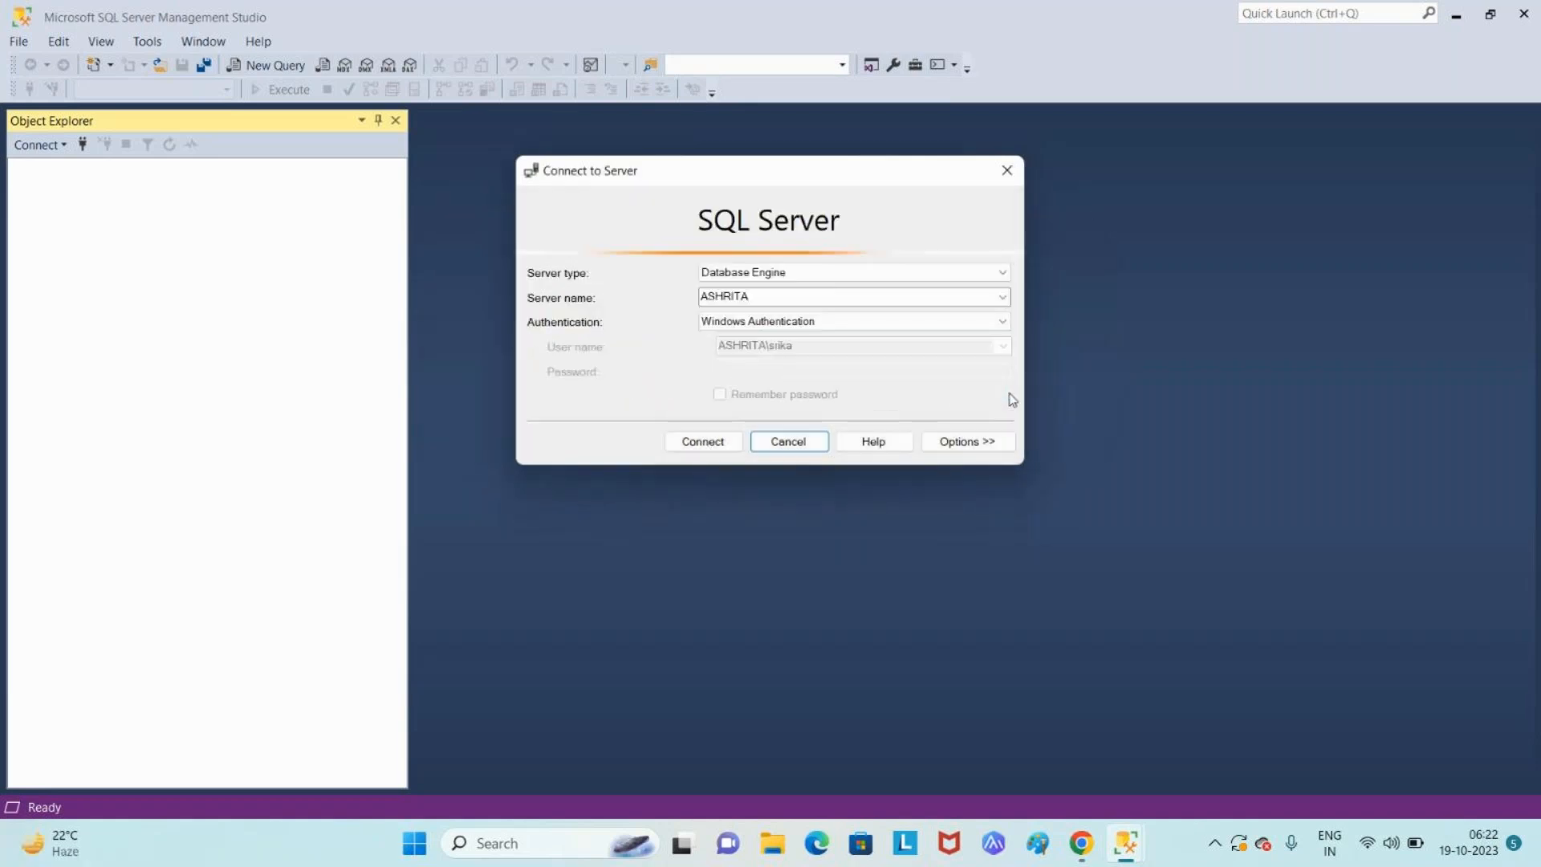
pyautogui.click(1002, 297)
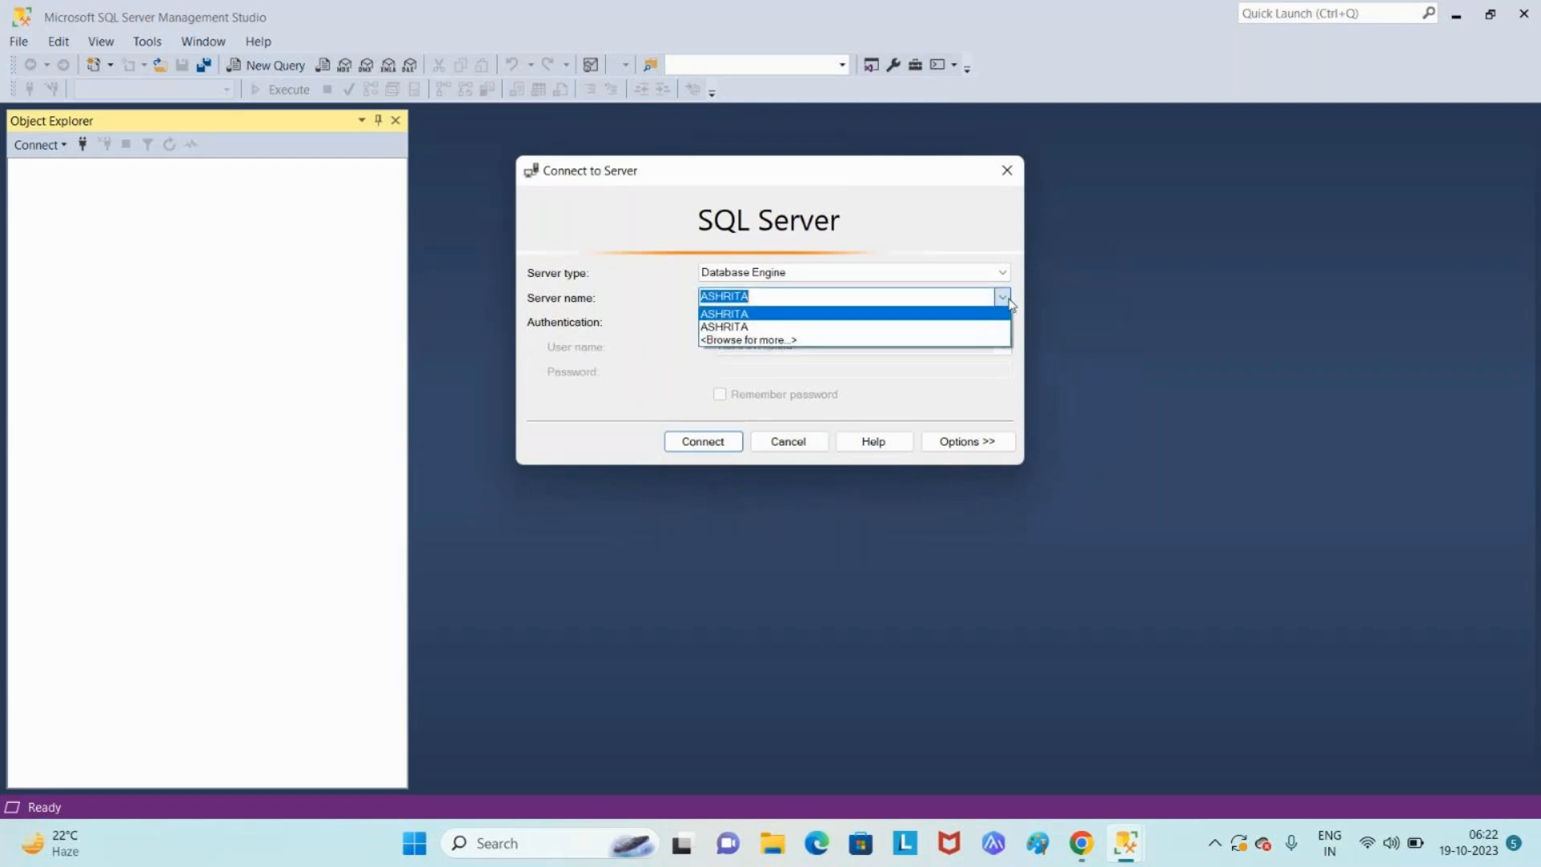
pyautogui.click(867, 327)
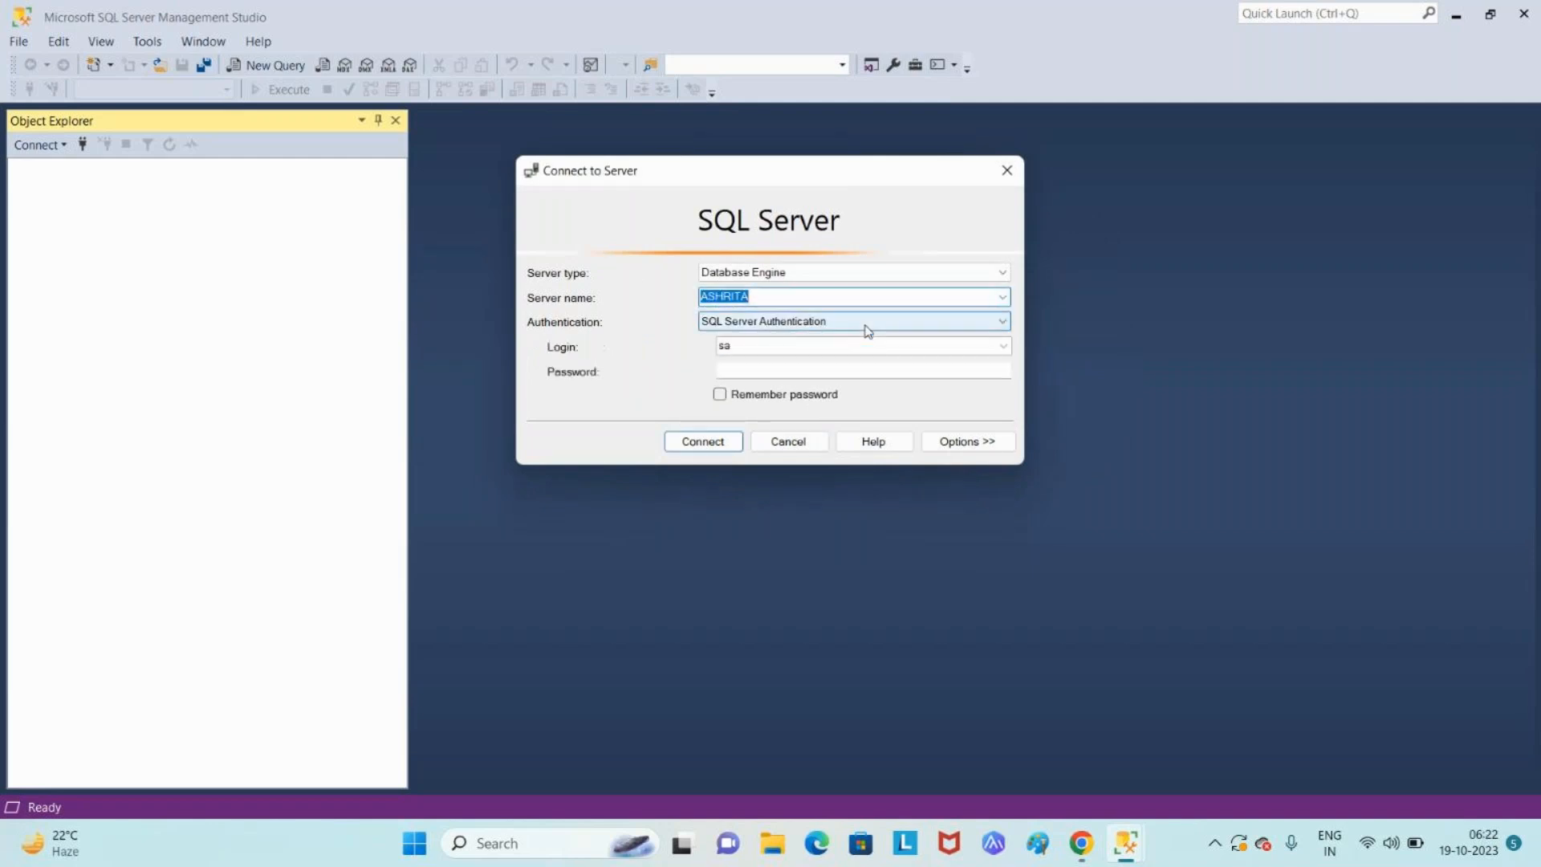
# - Enter the sa password and connect to ASHRITA
pyautogui.click(774, 297)
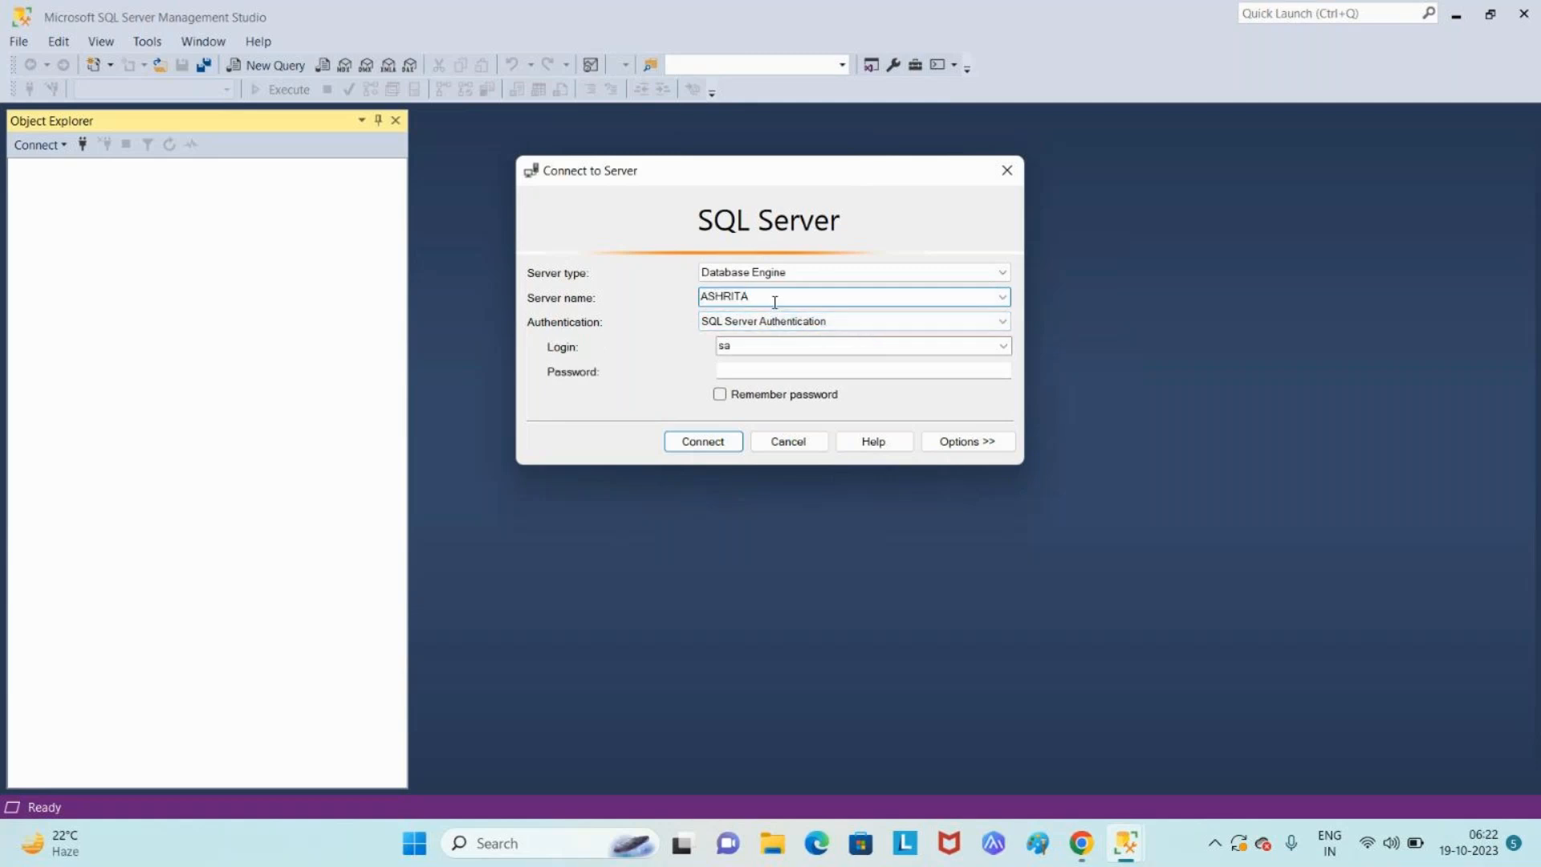
pyautogui.click(776, 371)
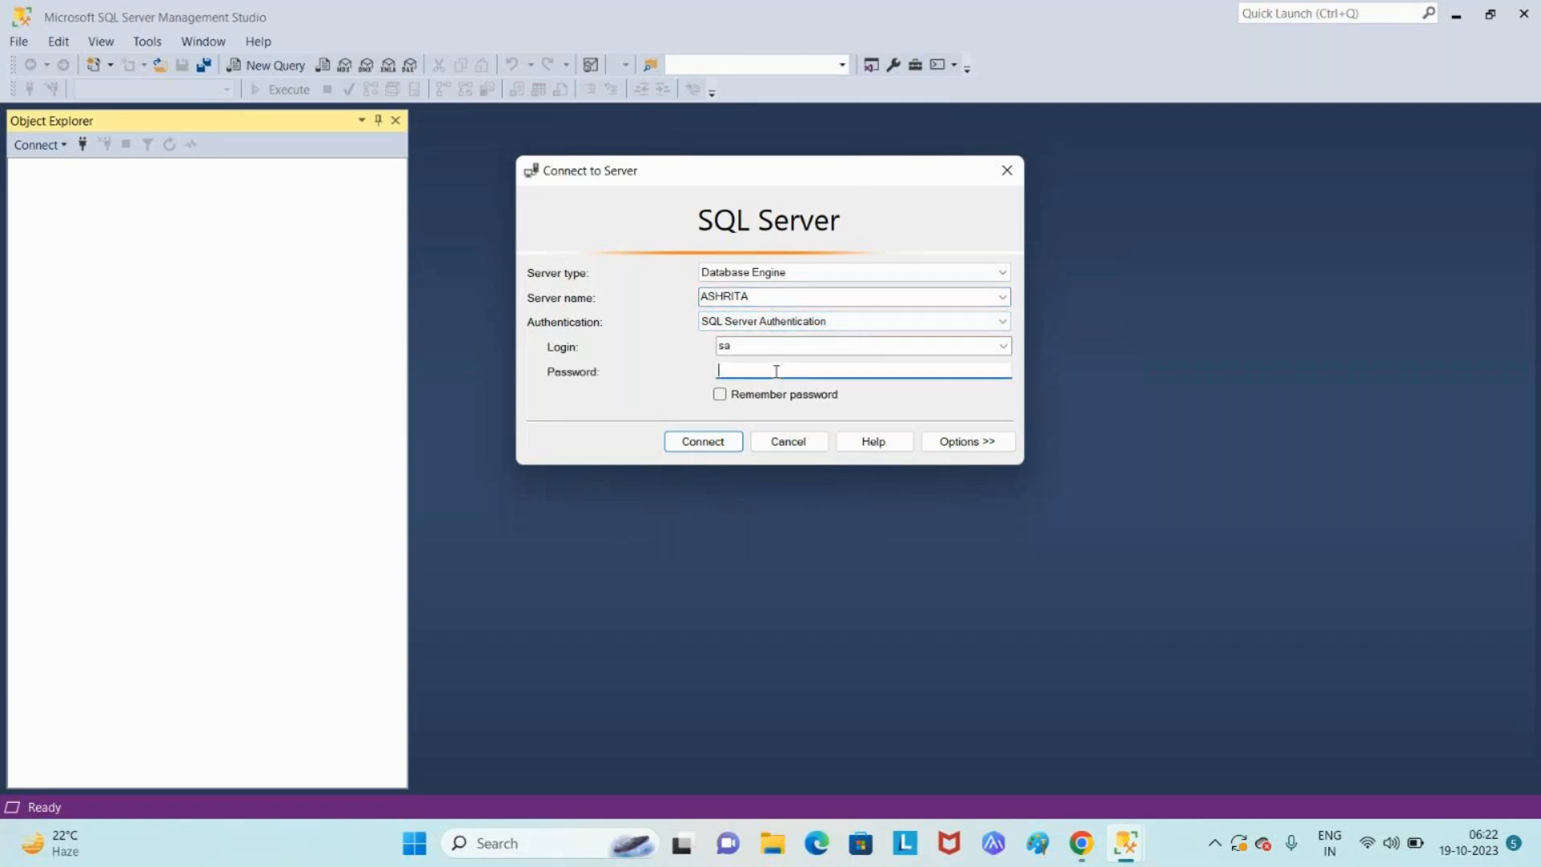
pyautogui.write('***********')
pyautogui.press('Return')
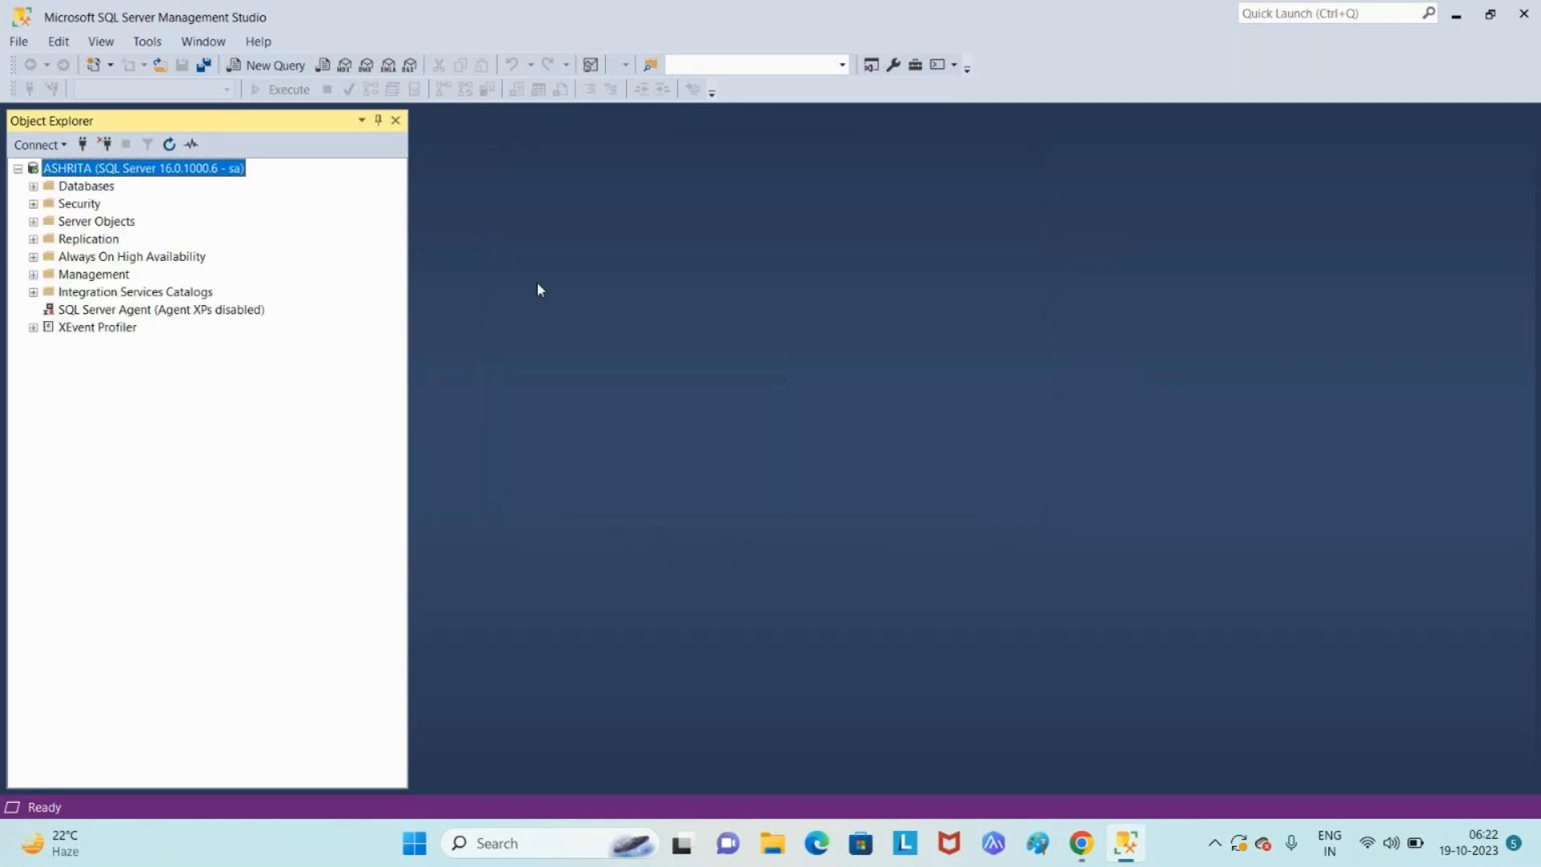
# - Expand ASHRITA's Databases folder, then disconnect from the server
pyautogui.click(33, 186)
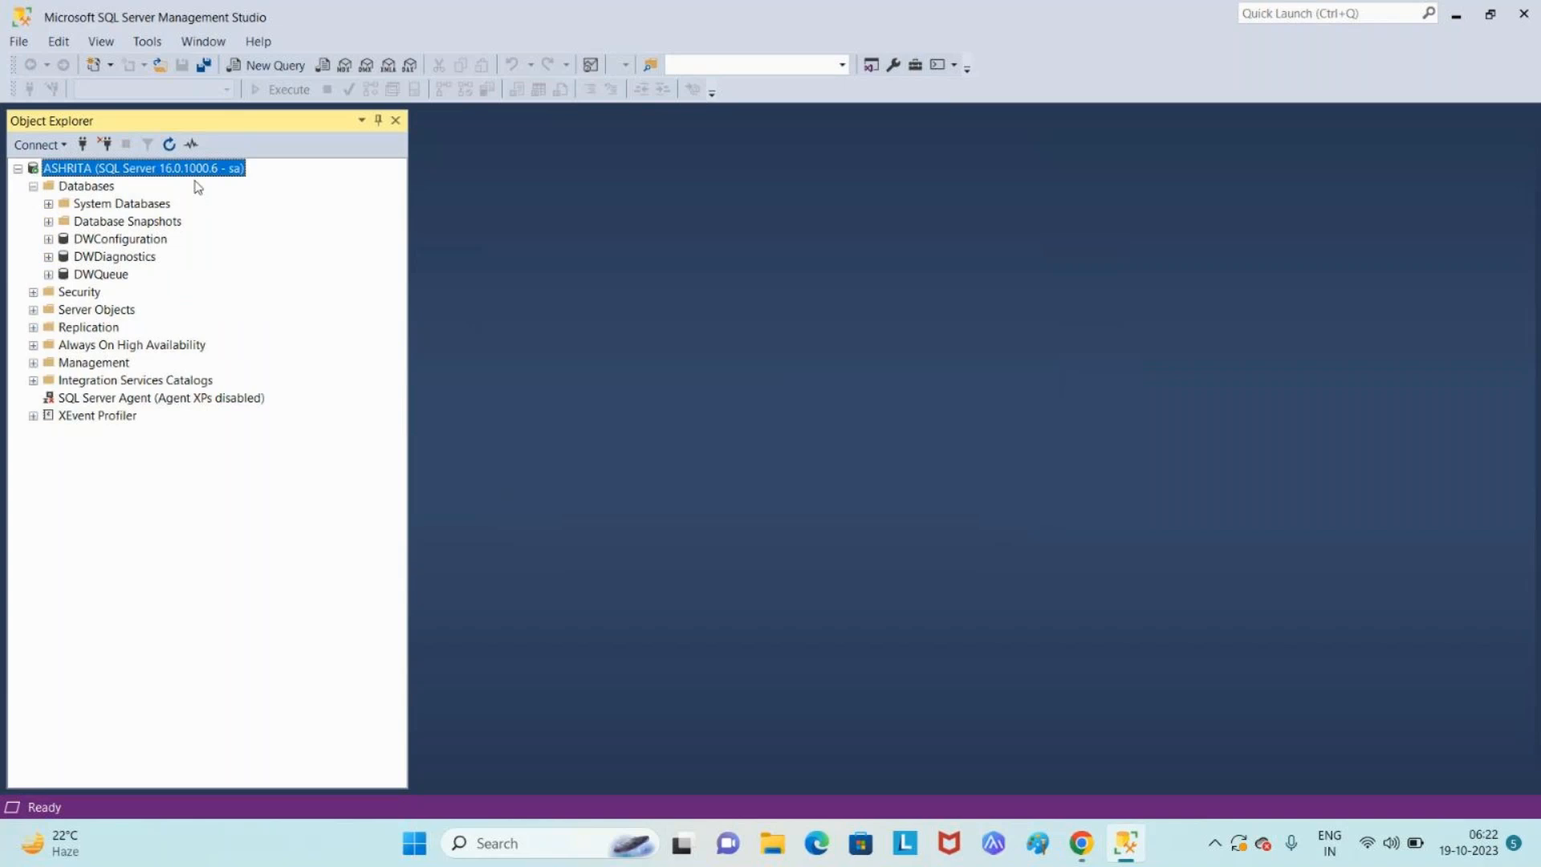
pyautogui.click(106, 144)
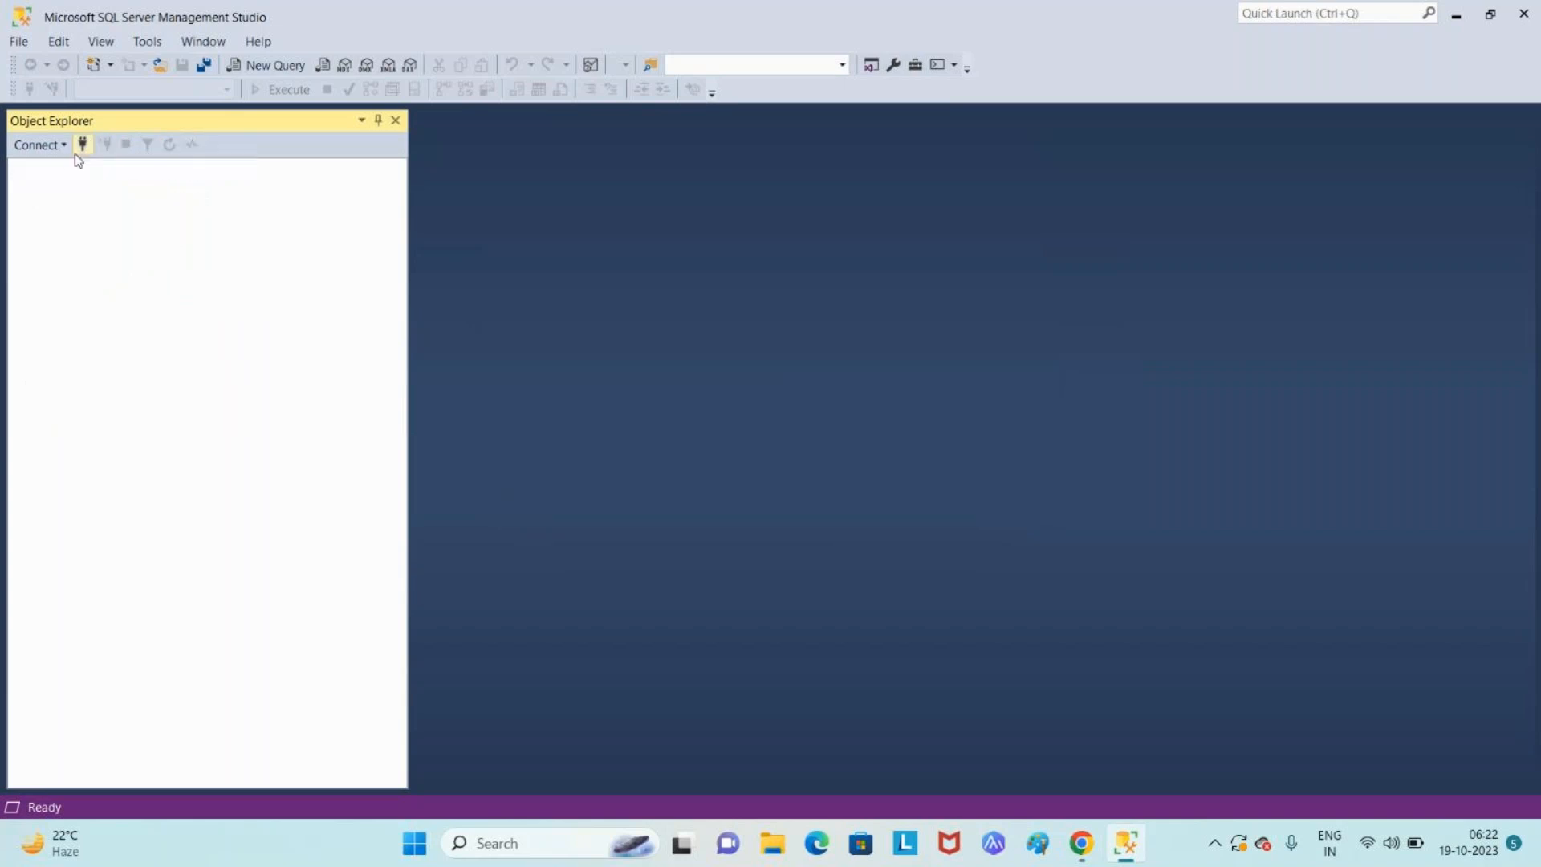
# - Start a new Database Engine connection and review the server name and sa login fields
pyautogui.click(57, 147)
pyautogui.click(67, 165)
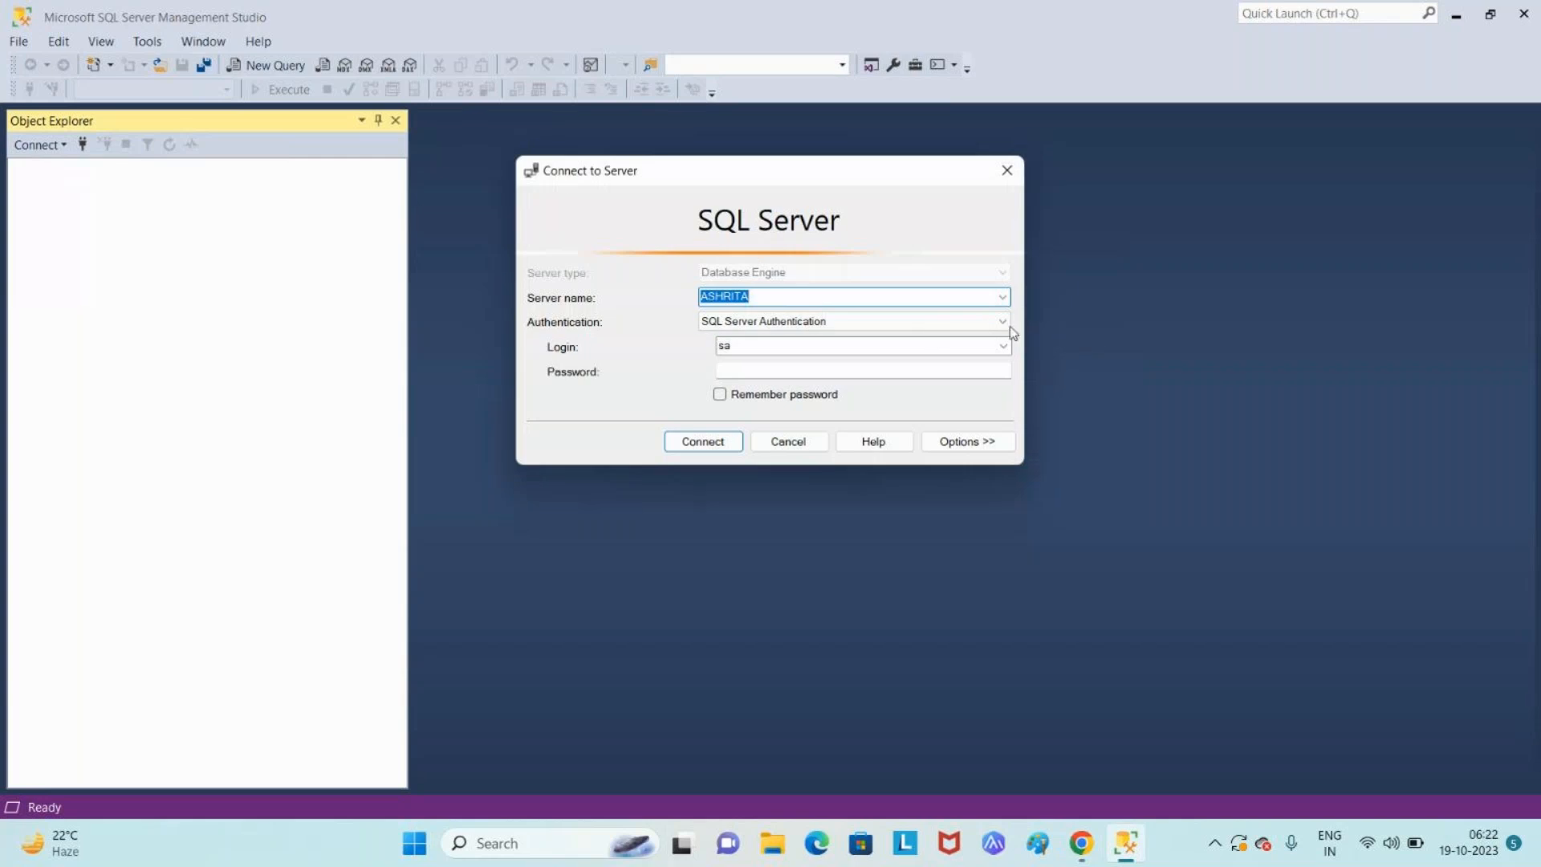
pyautogui.click(817, 297)
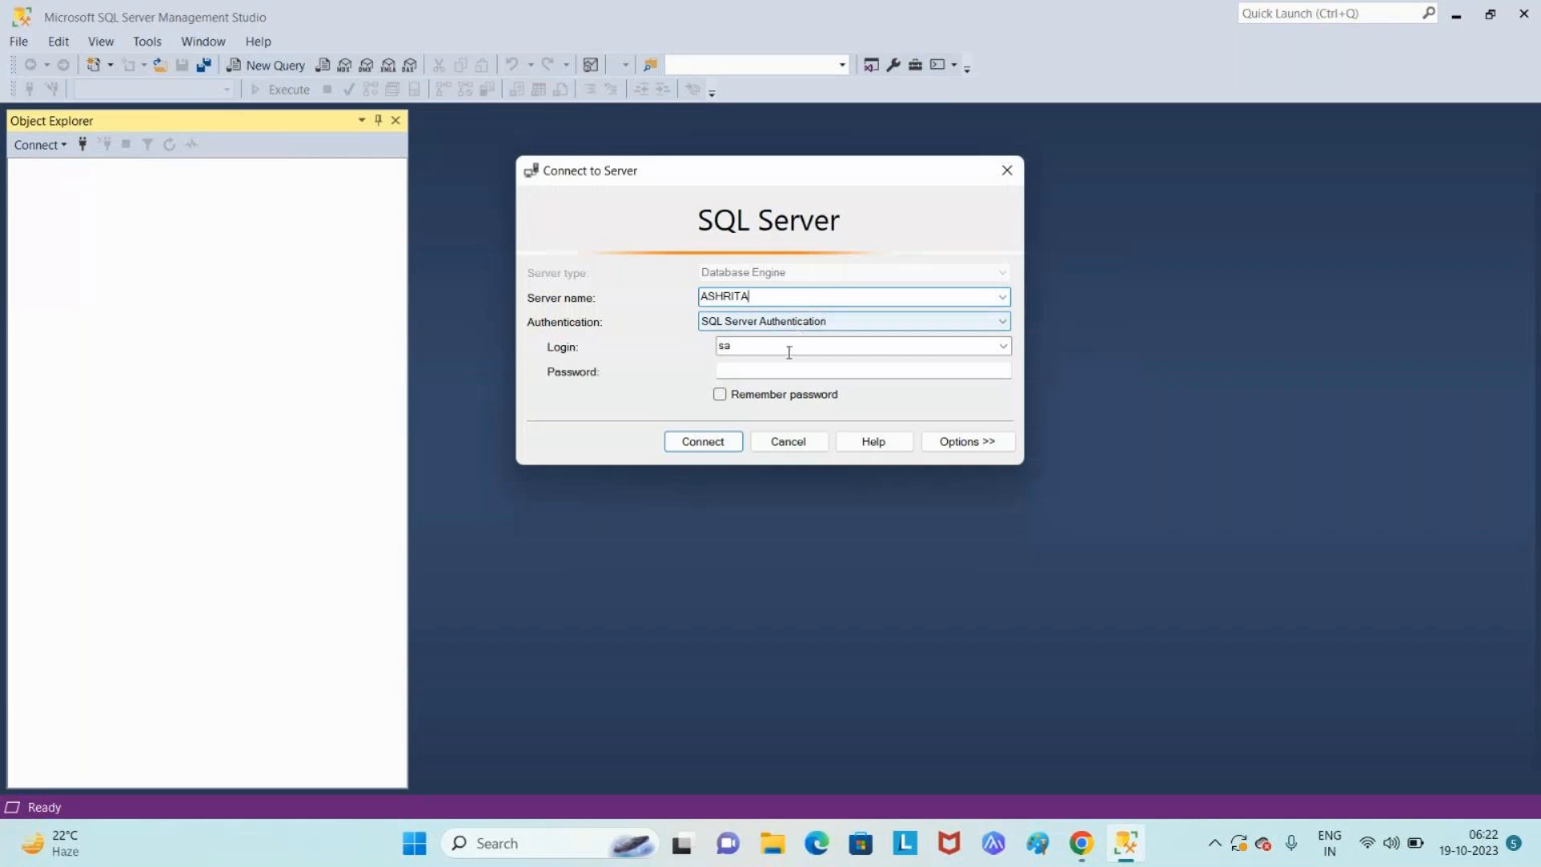
pyautogui.click(788, 353)
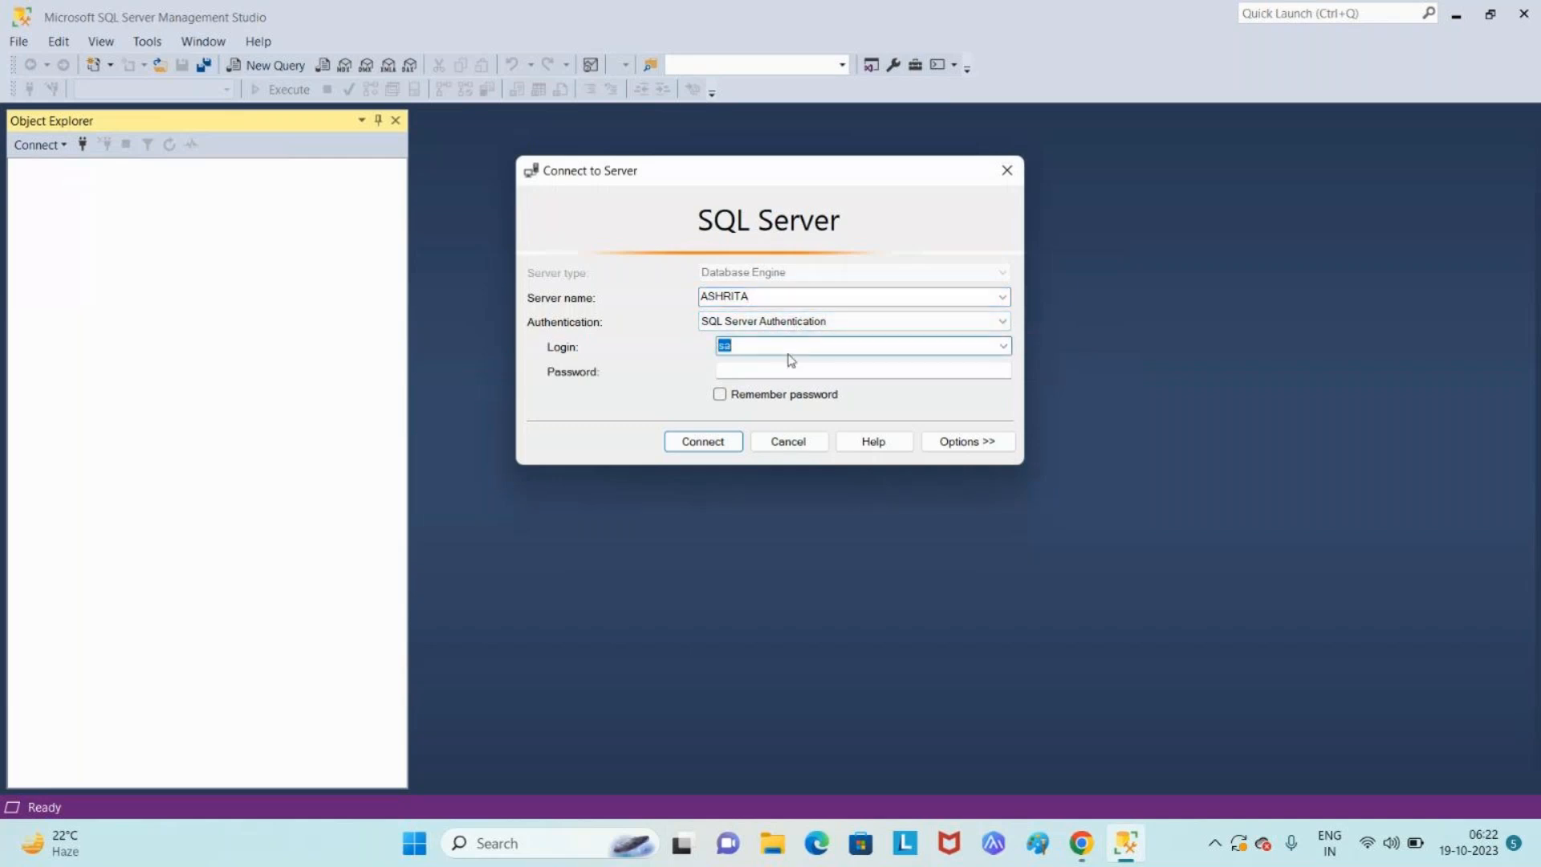
# - Log in to ASHRITA with the sa password, then expand and select the Databases folder
pyautogui.click(795, 351)
pyautogui.write('***********')
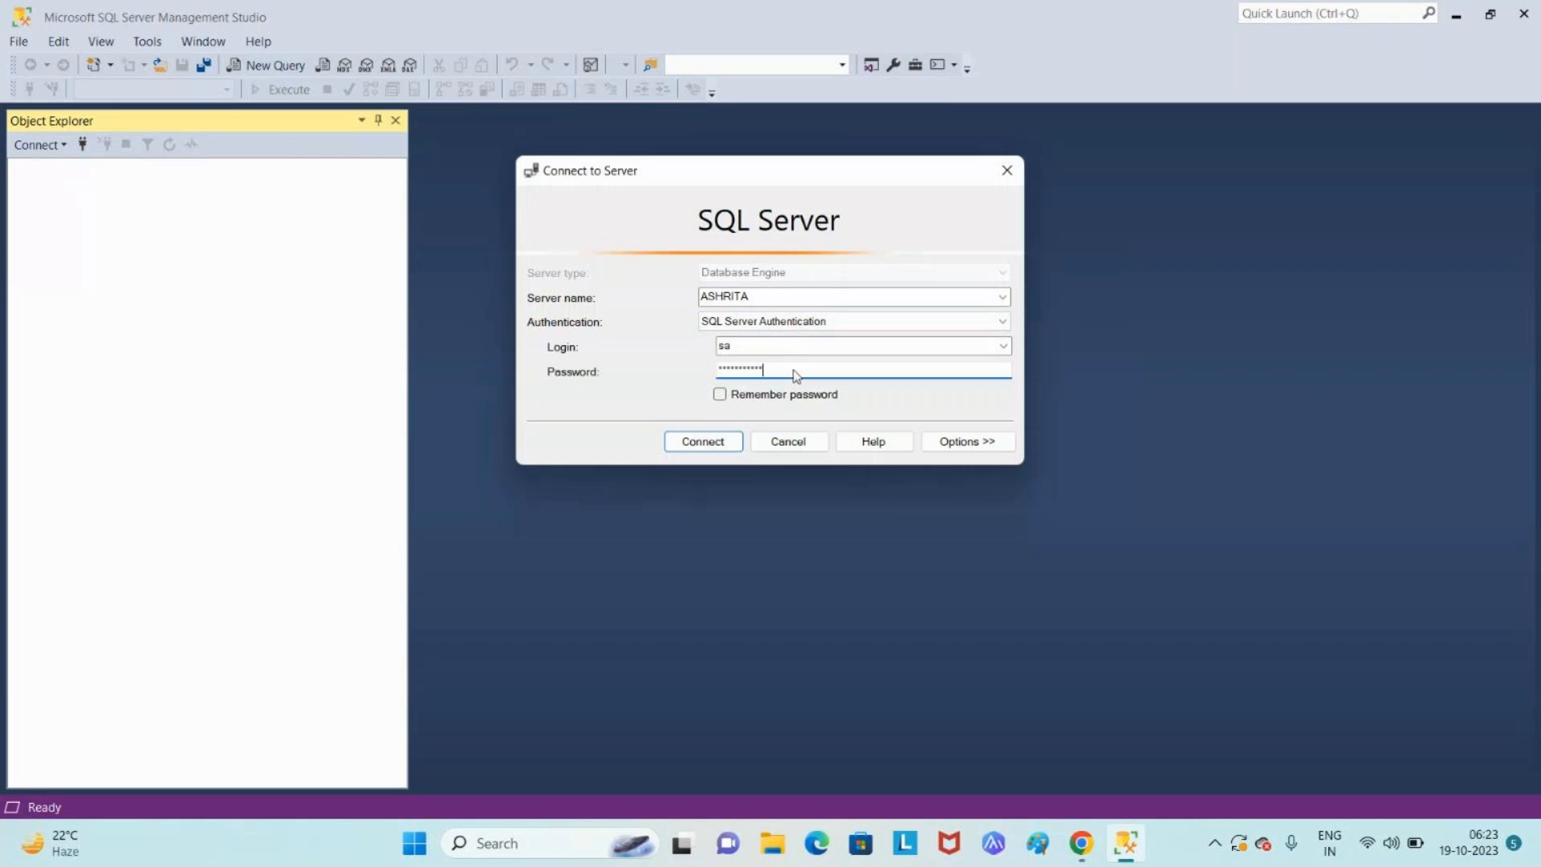
pyautogui.press('Return')
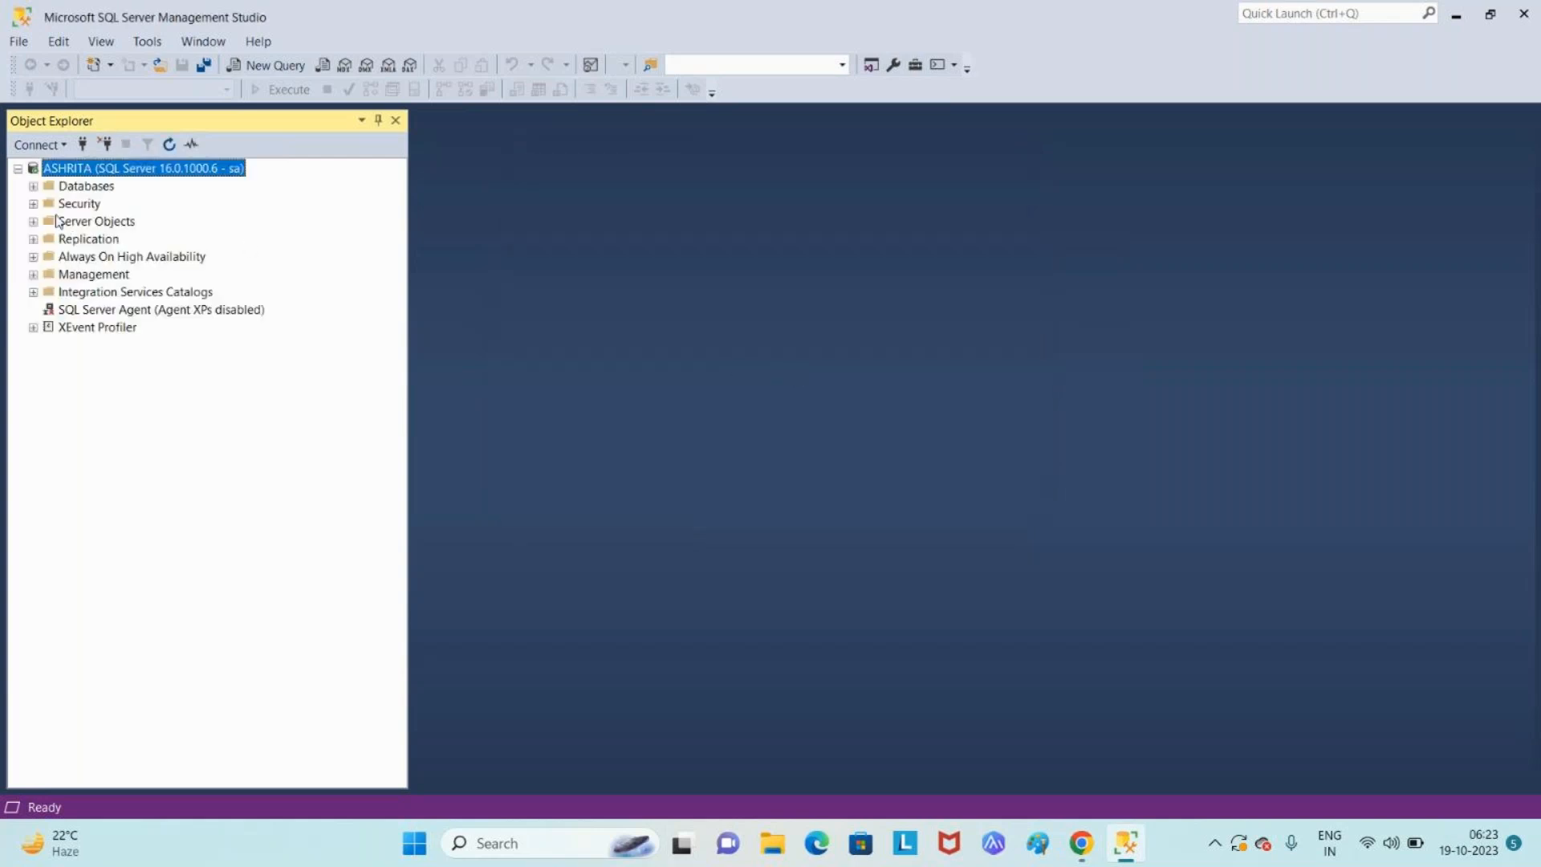
pyautogui.click(33, 186)
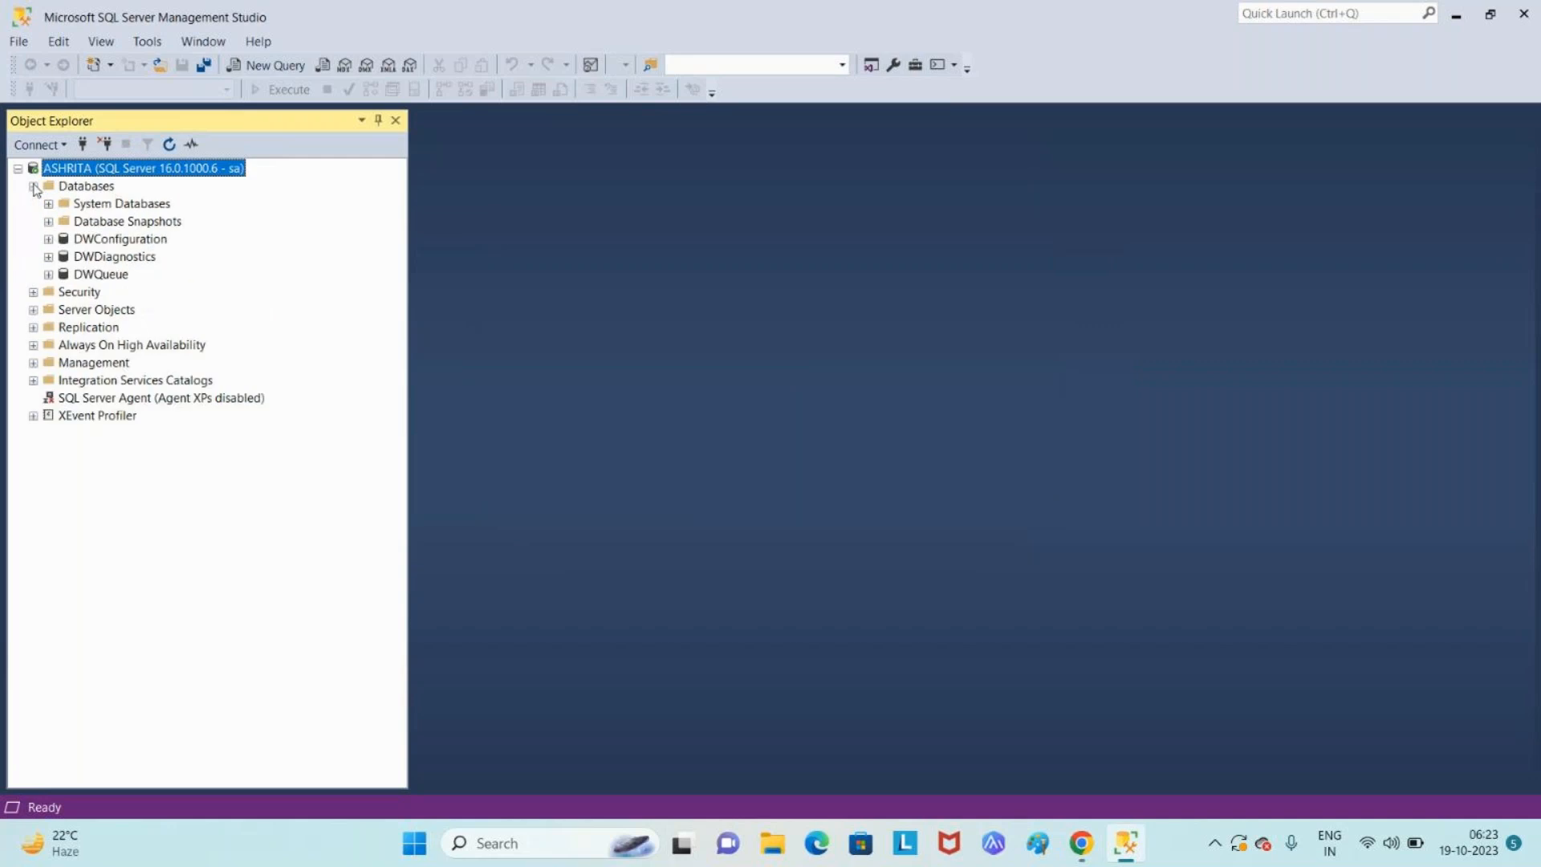
pyautogui.click(89, 191)
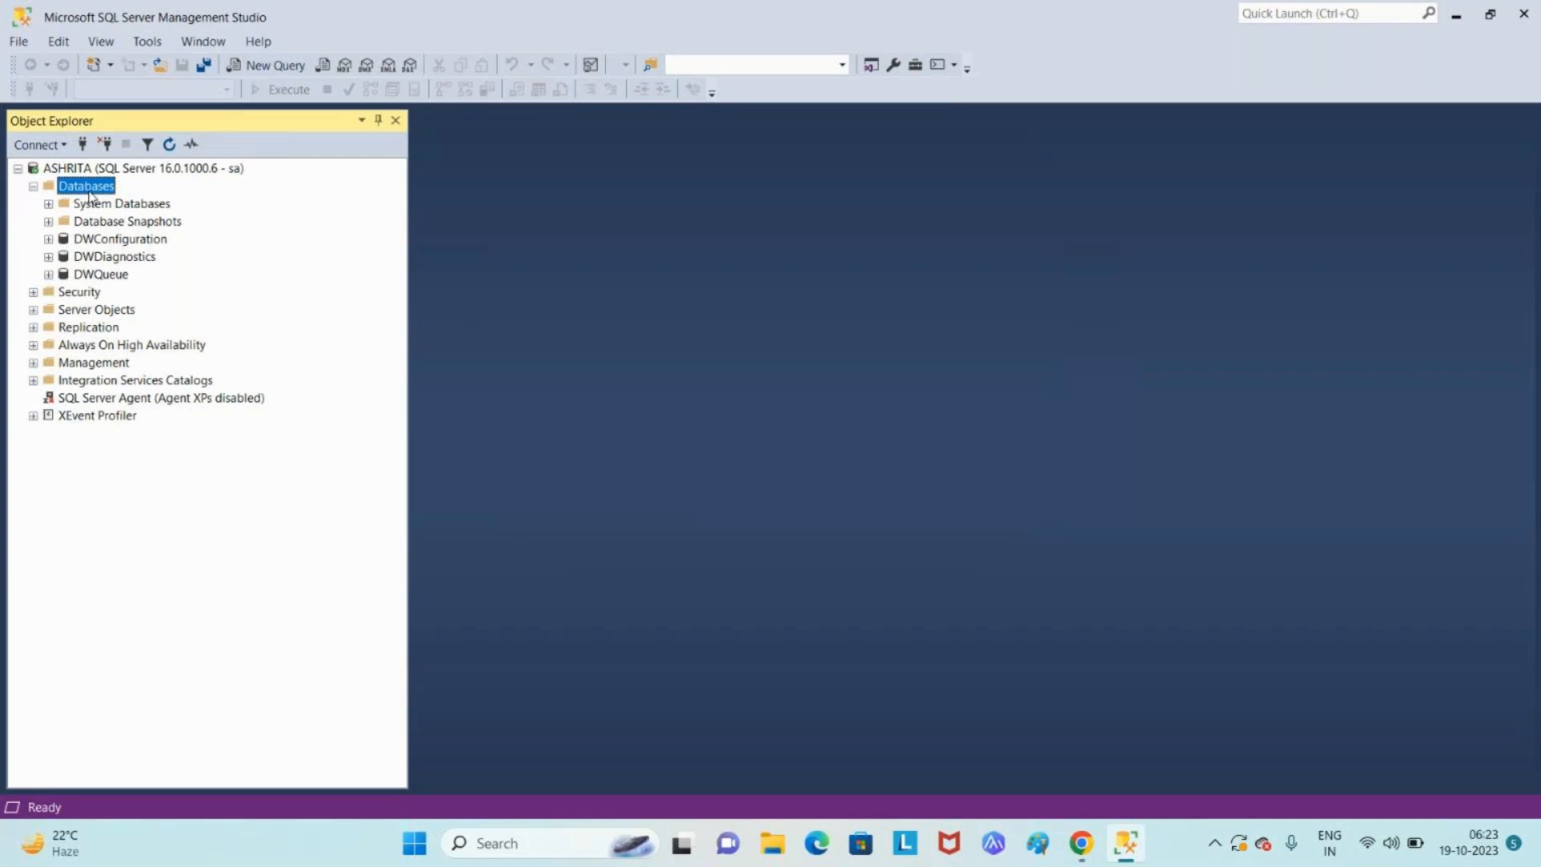
# - Add a Windows Authentication connection to ASHRITA, then disconnect the sa connection
pyautogui.click(63, 145)
pyautogui.click(71, 172)
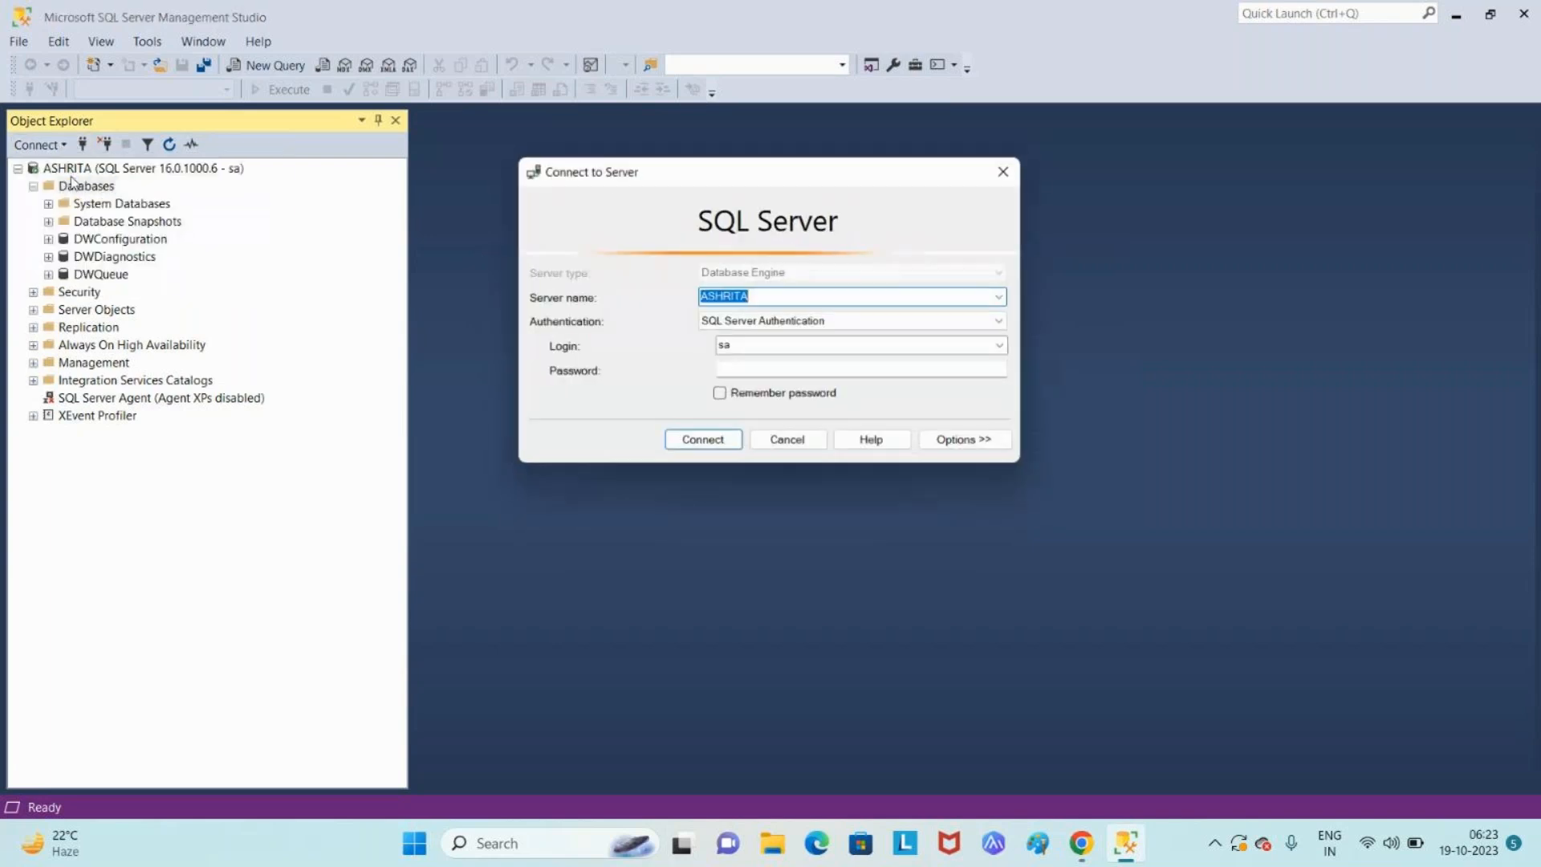
pyautogui.click(987, 319)
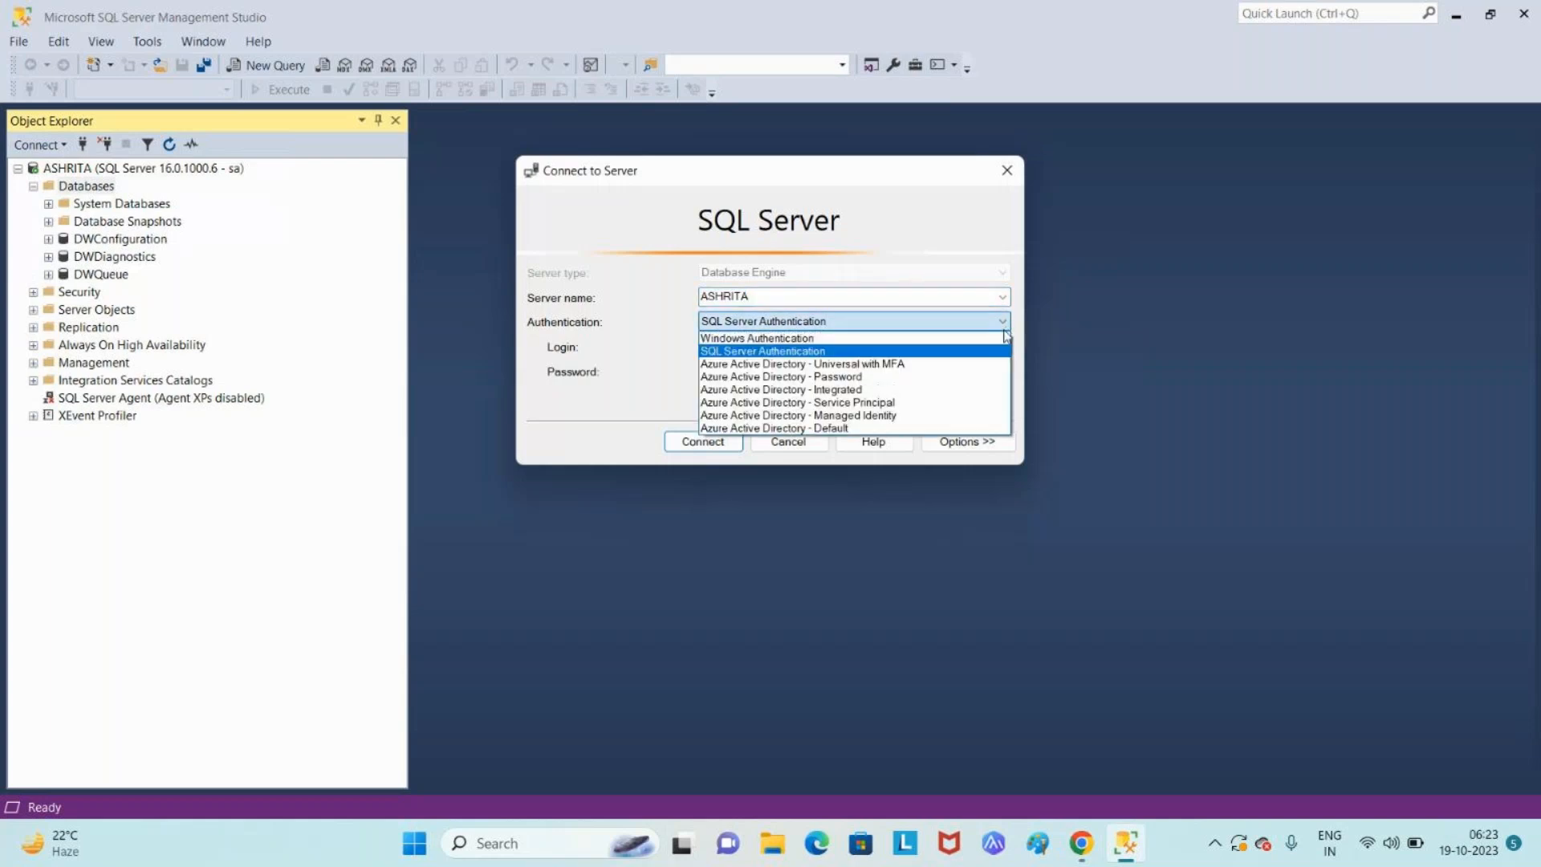
pyautogui.click(888, 346)
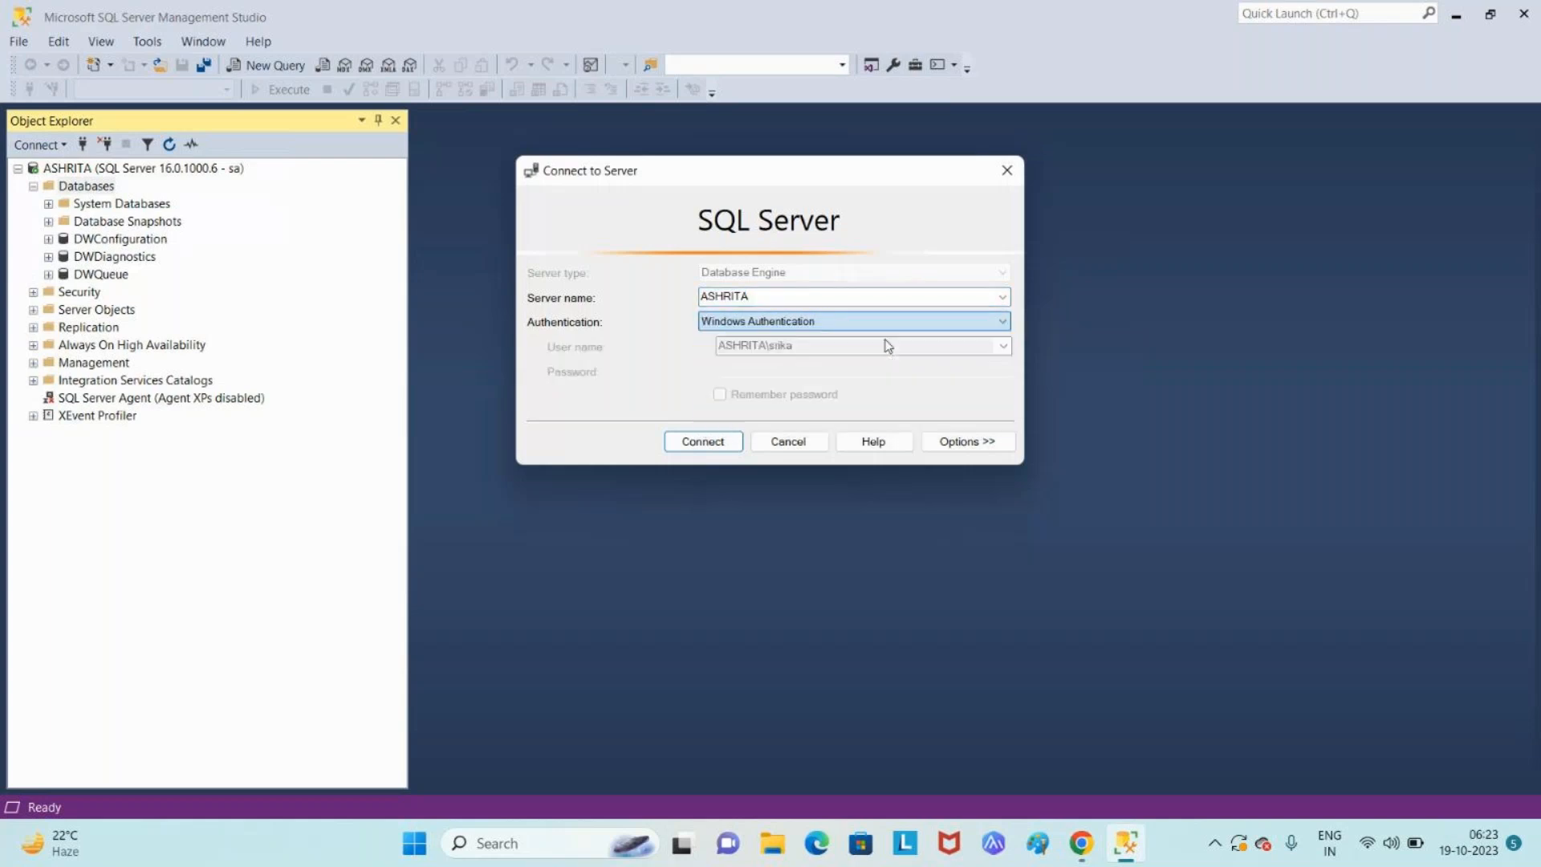
pyautogui.click(710, 449)
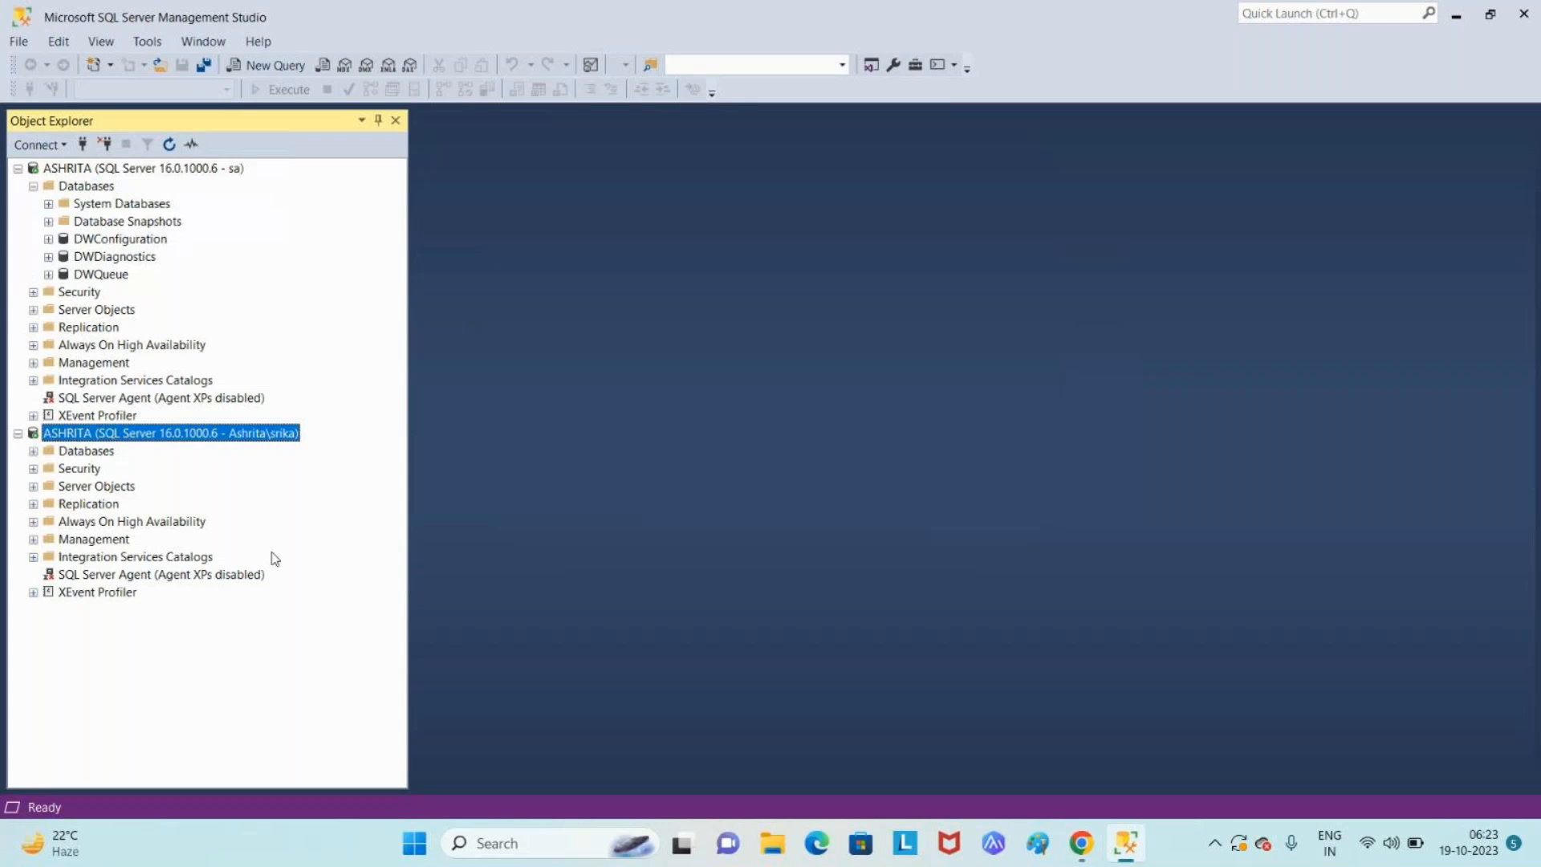
pyautogui.click(111, 169)
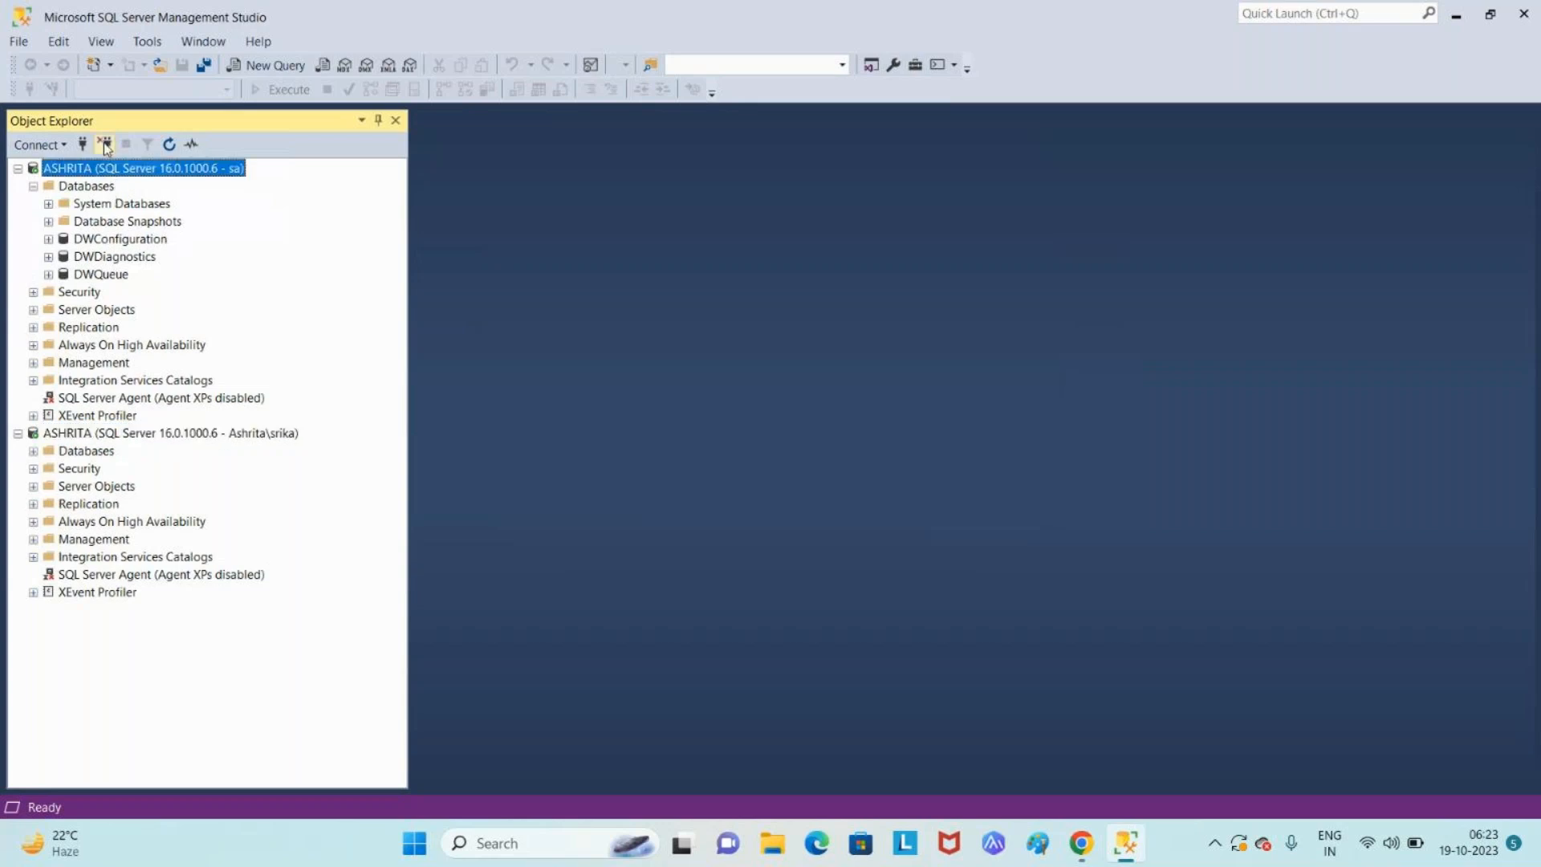
pyautogui.click(105, 145)
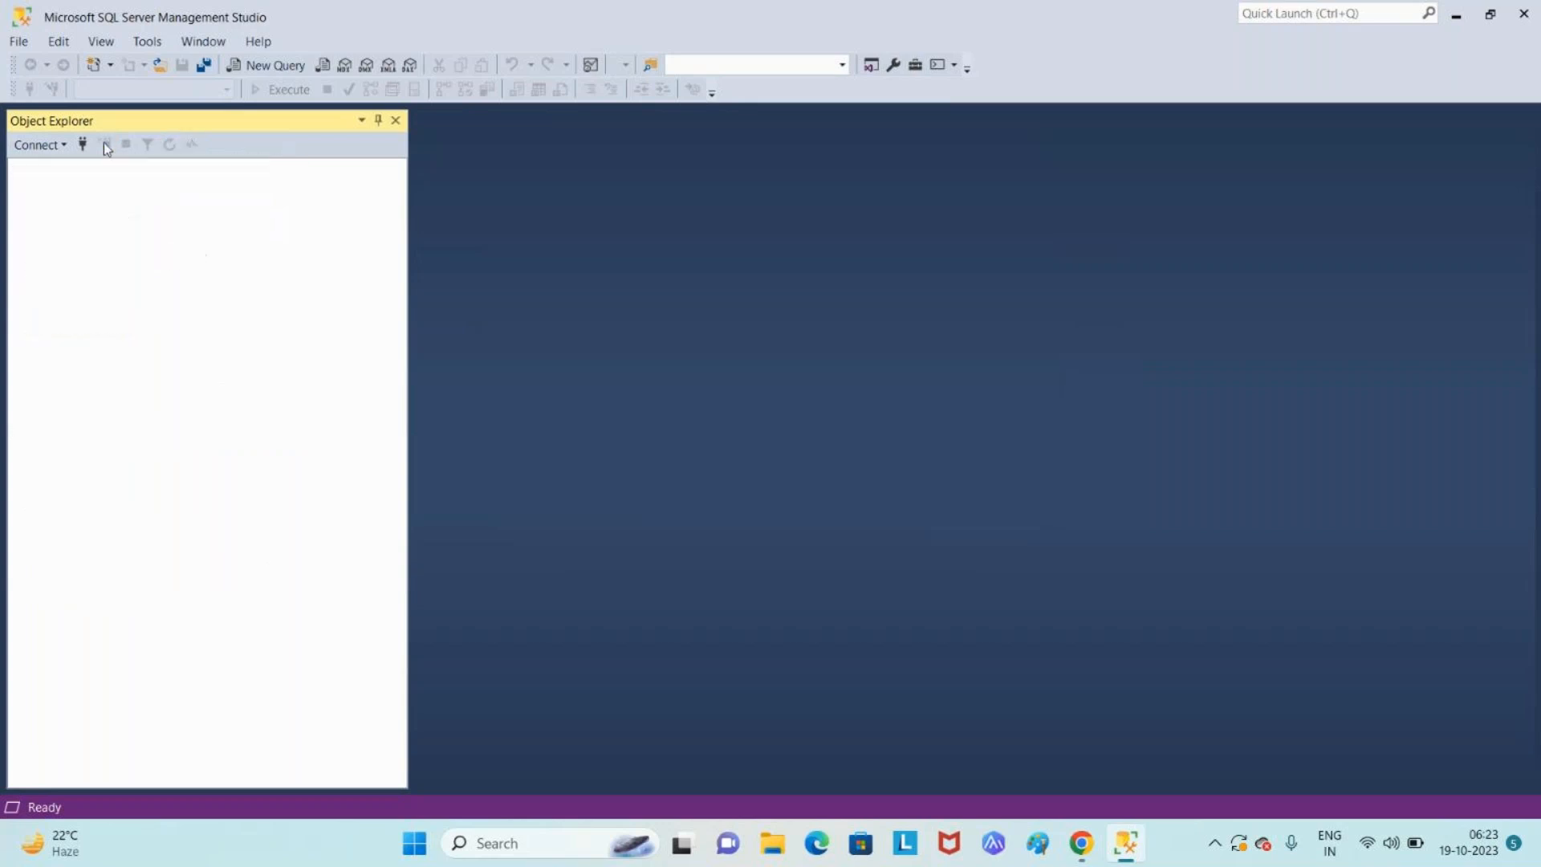
# - Connect to ASHRITA with Windows Authentication, then disconnect that connection again
pyautogui.click(40, 146)
pyautogui.click(65, 168)
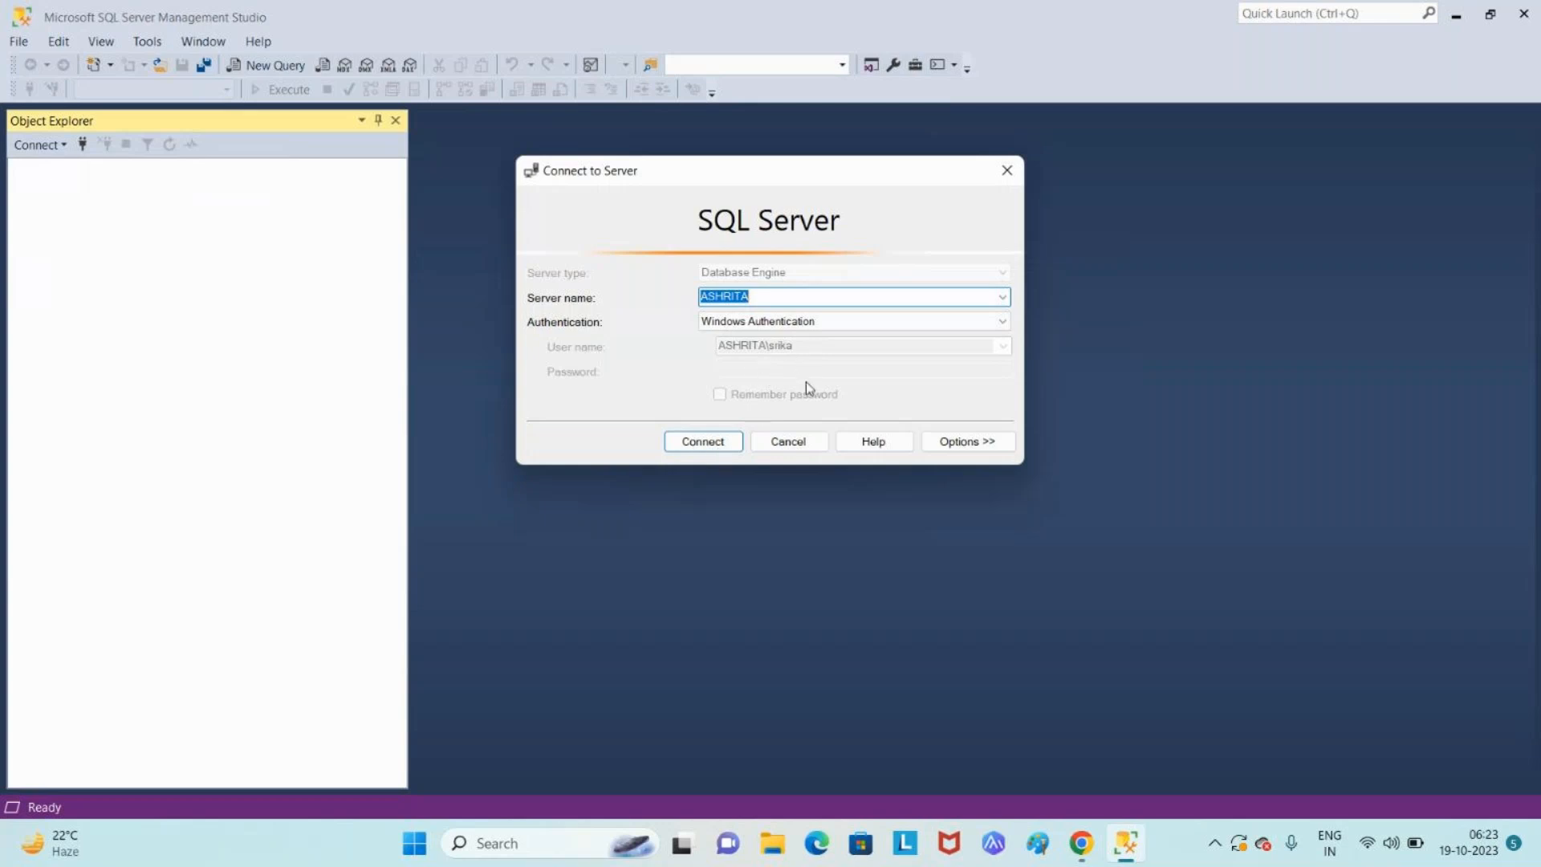
pyautogui.click(721, 447)
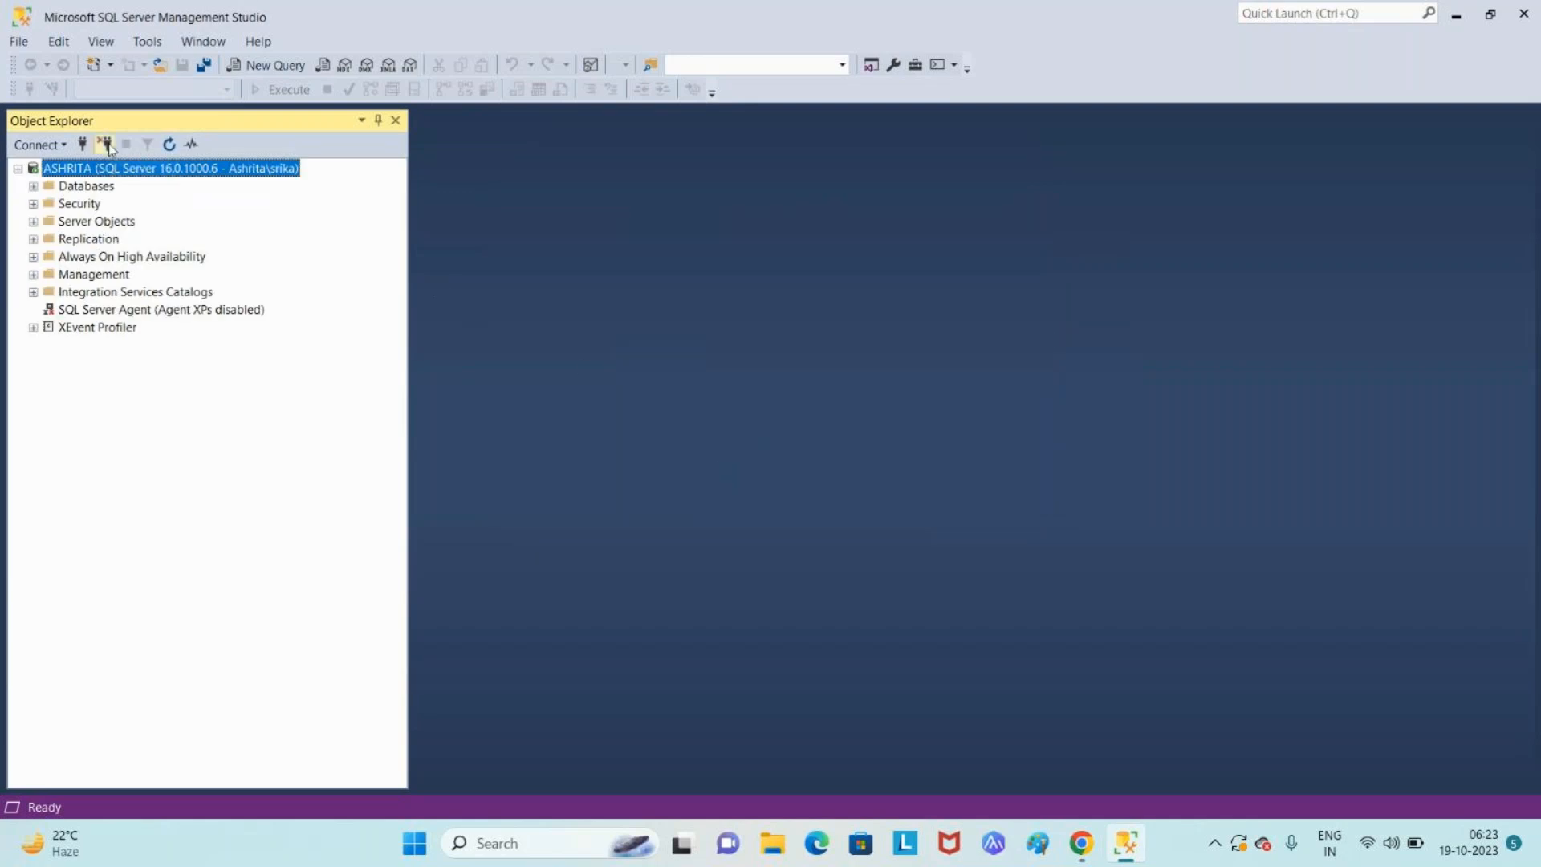
pyautogui.click(105, 145)
pyautogui.click(36, 144)
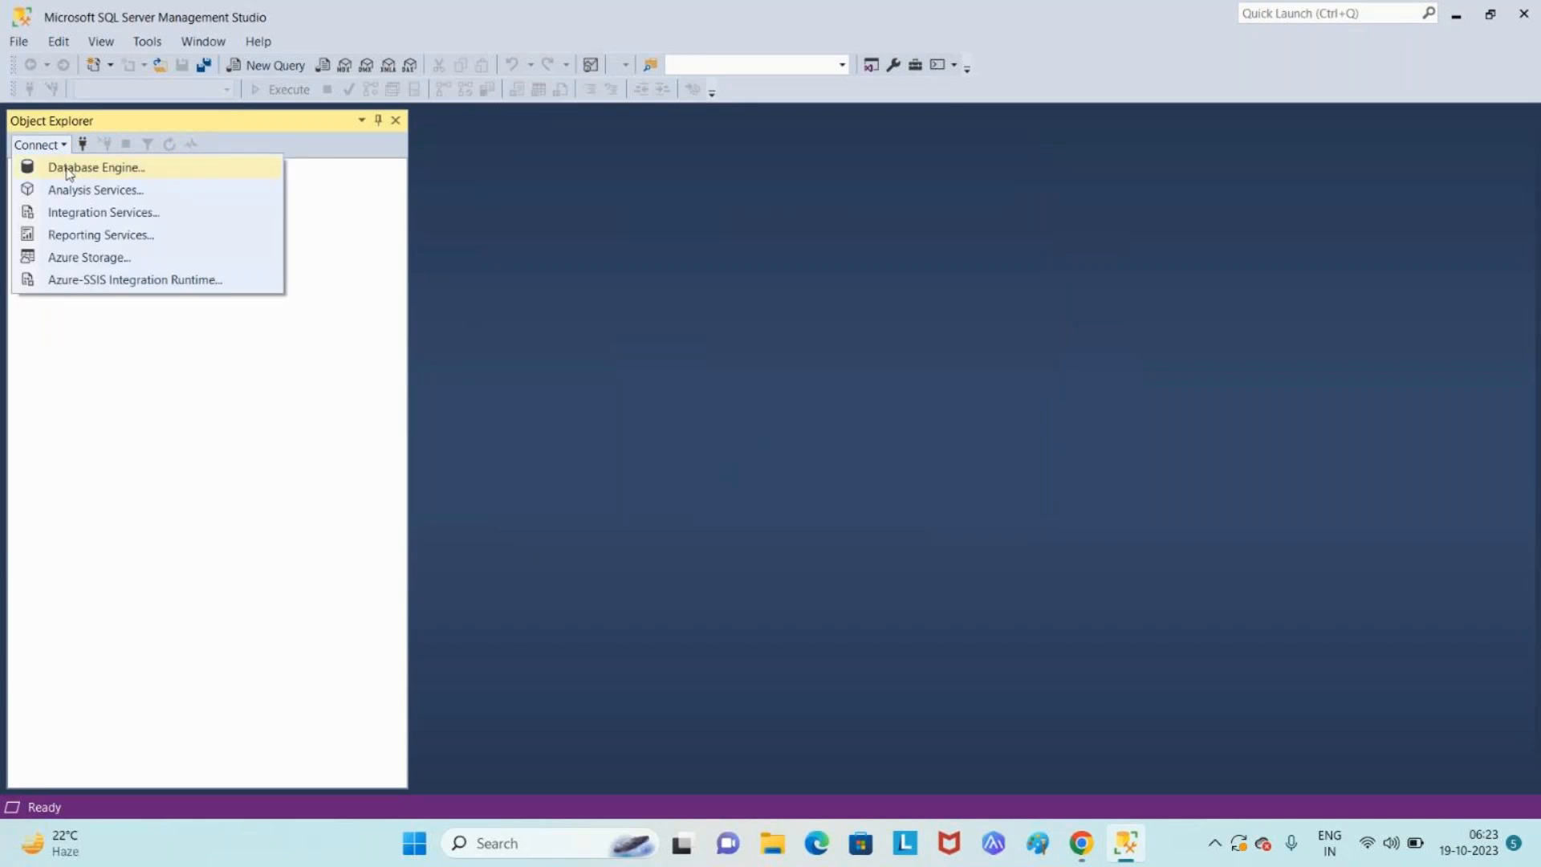
# - Start a Database Engine connection, switch to SQL Server Authentication, and log in as sa with its password
pyautogui.click(69, 163)
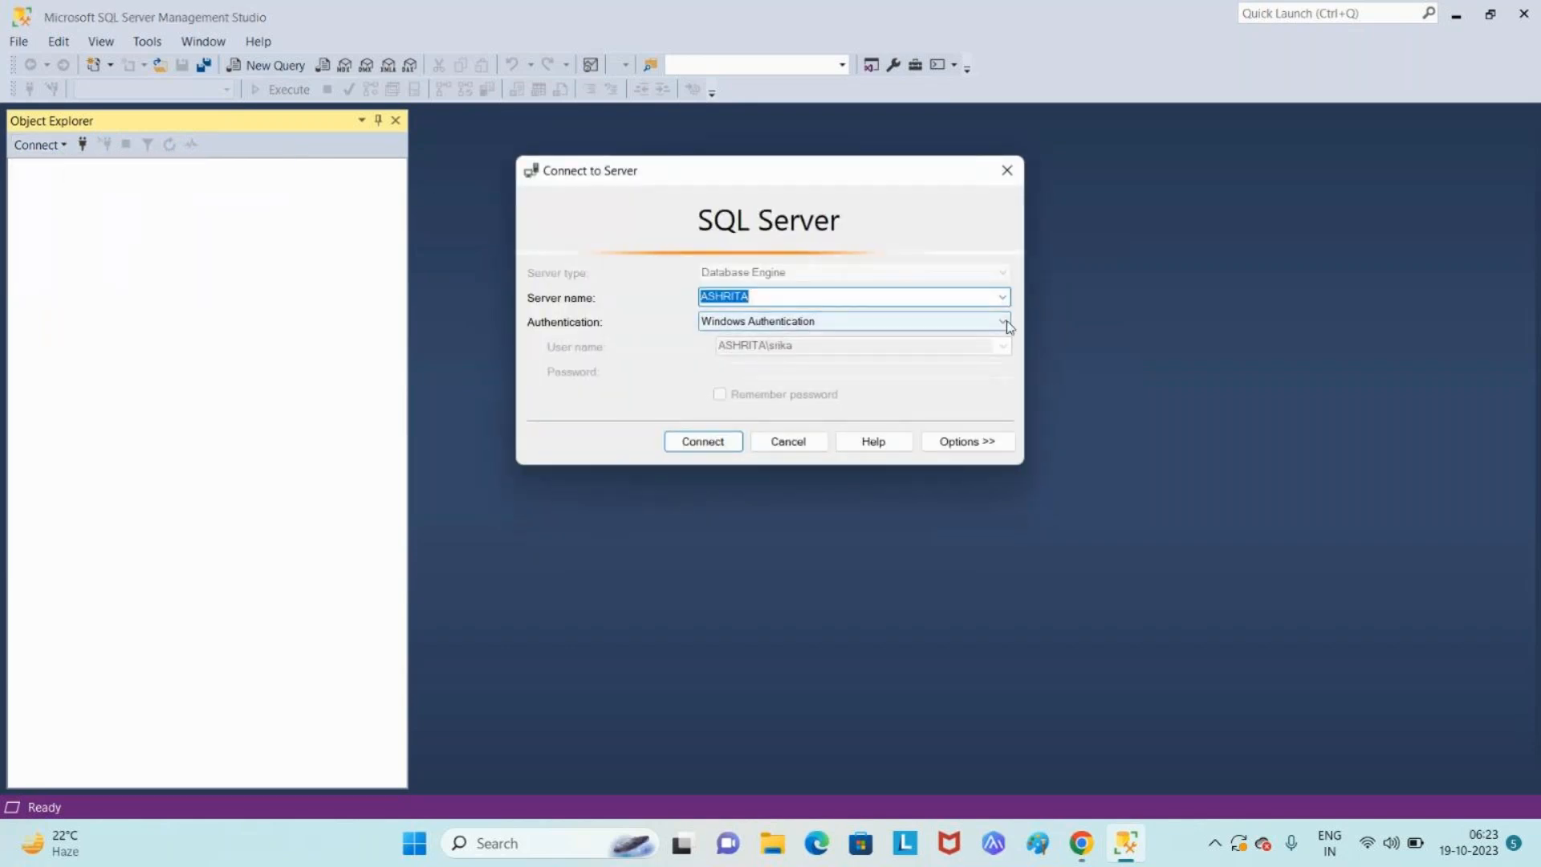
pyautogui.click(1005, 322)
pyautogui.click(941, 353)
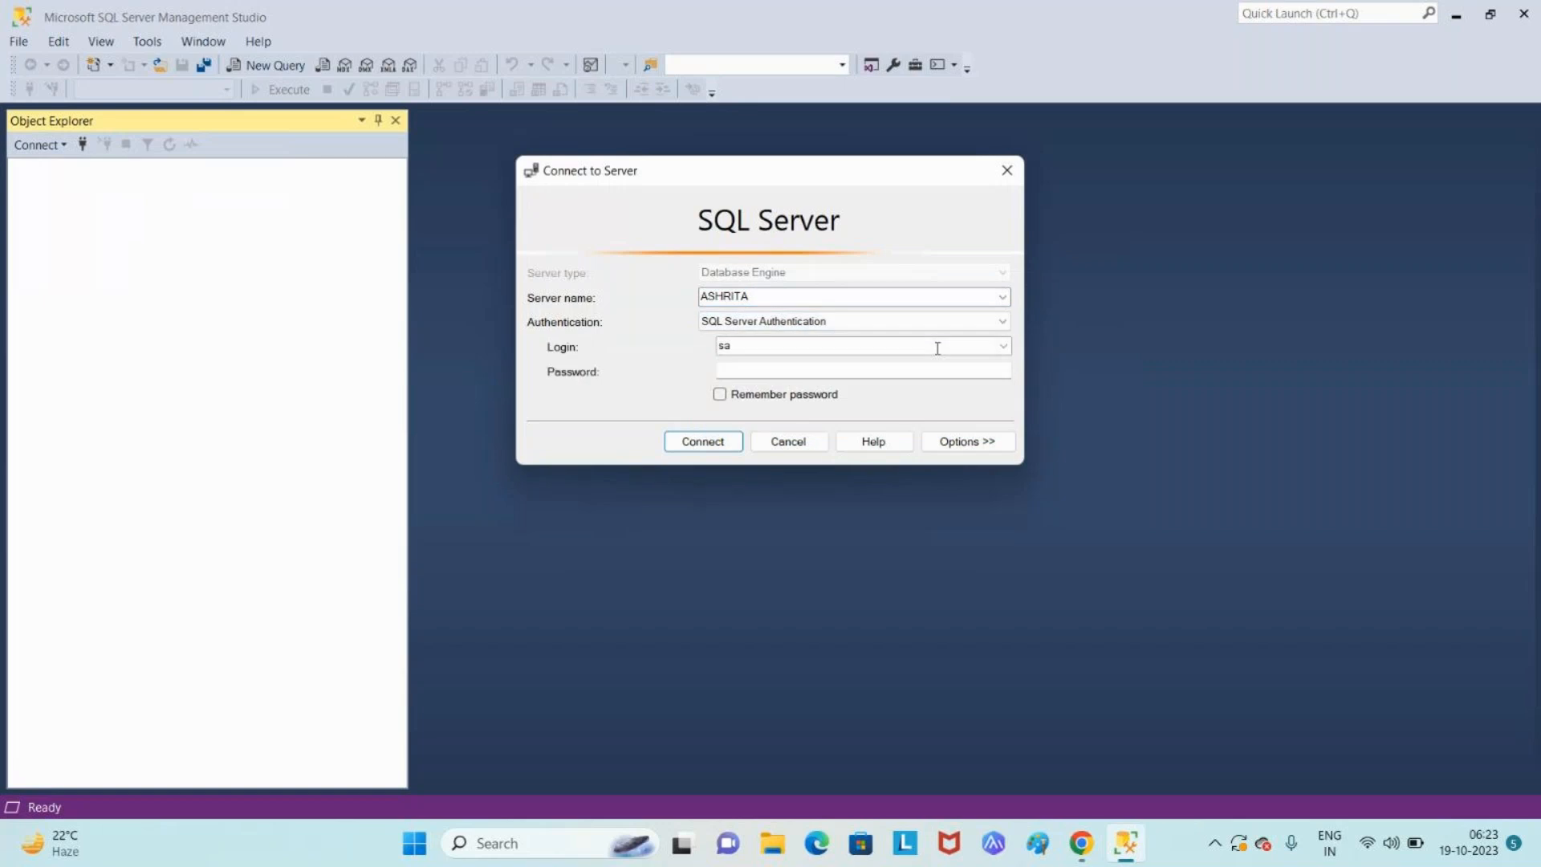
pyautogui.click(908, 372)
pyautogui.write('***********')
pyautogui.press('Return')
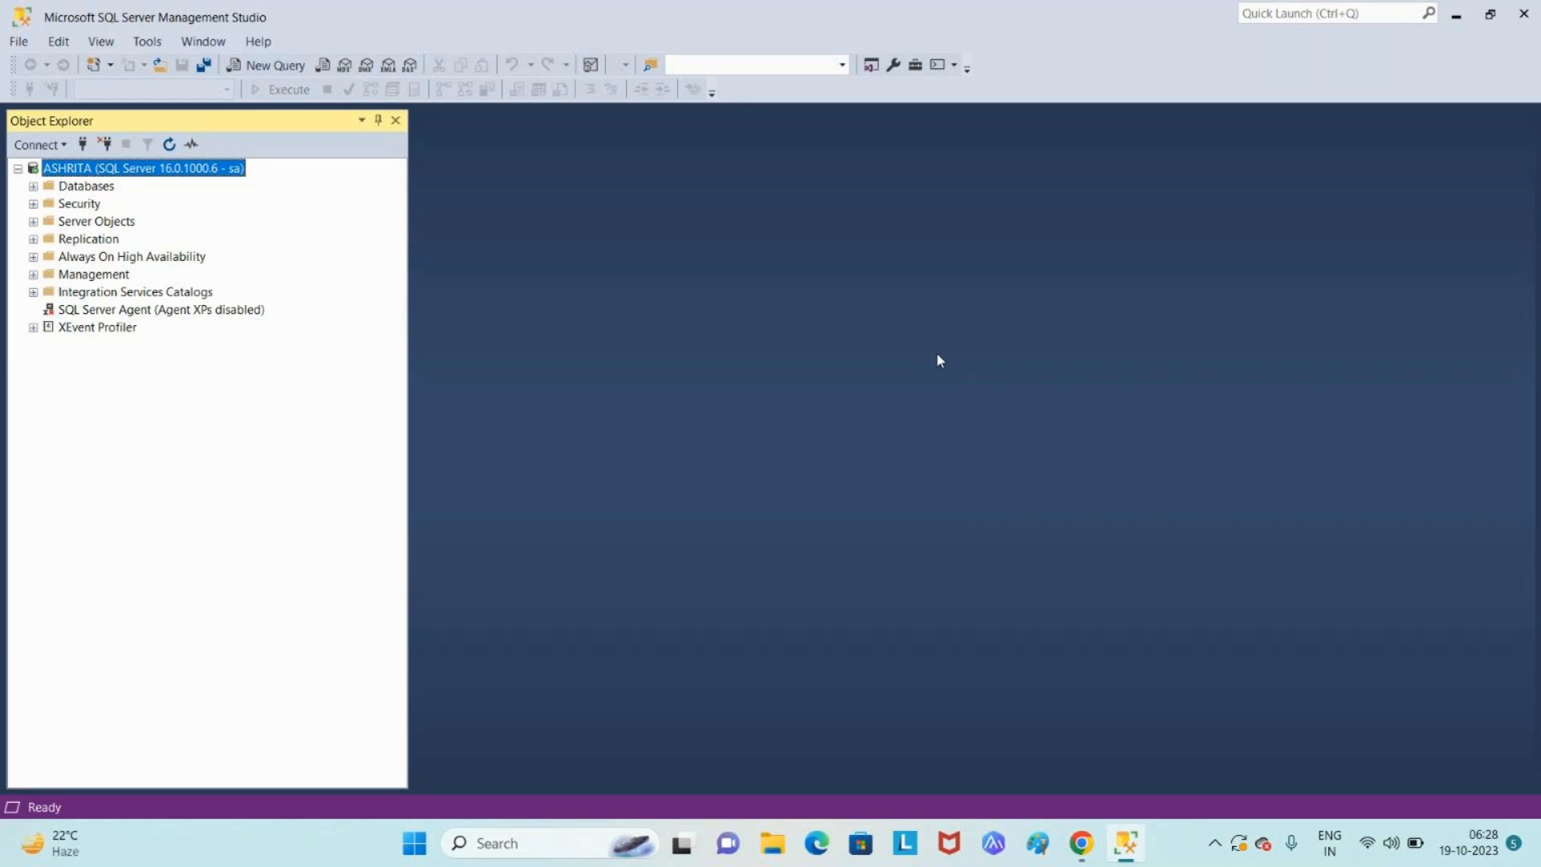
# - Close SSMS and the Chrome window, confirming Leave on the meeting page prompt
pyautogui.click(1525, 16)
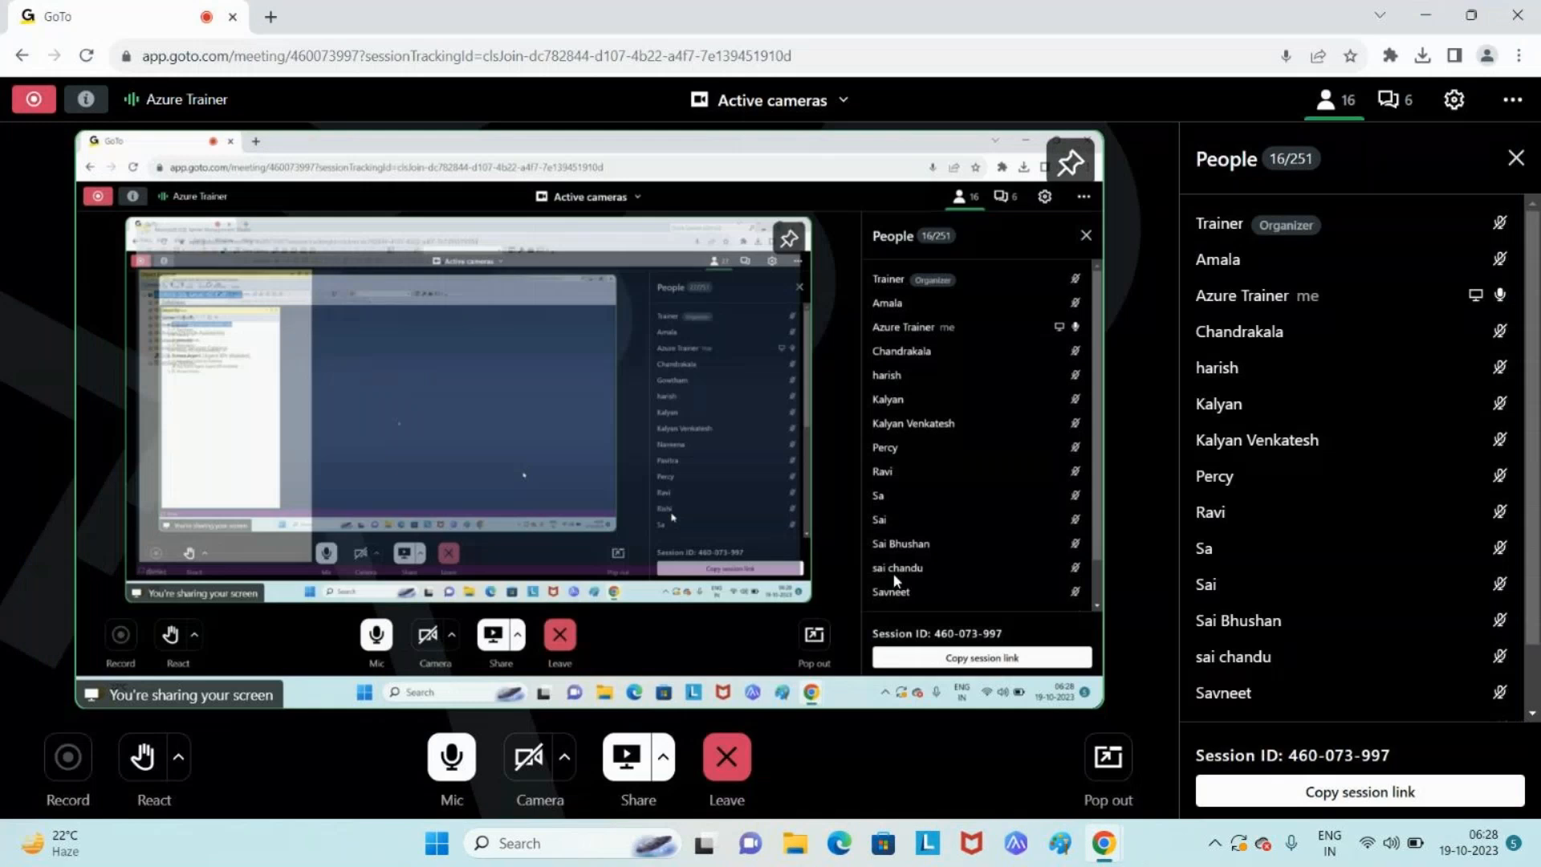
pyautogui.click(1517, 15)
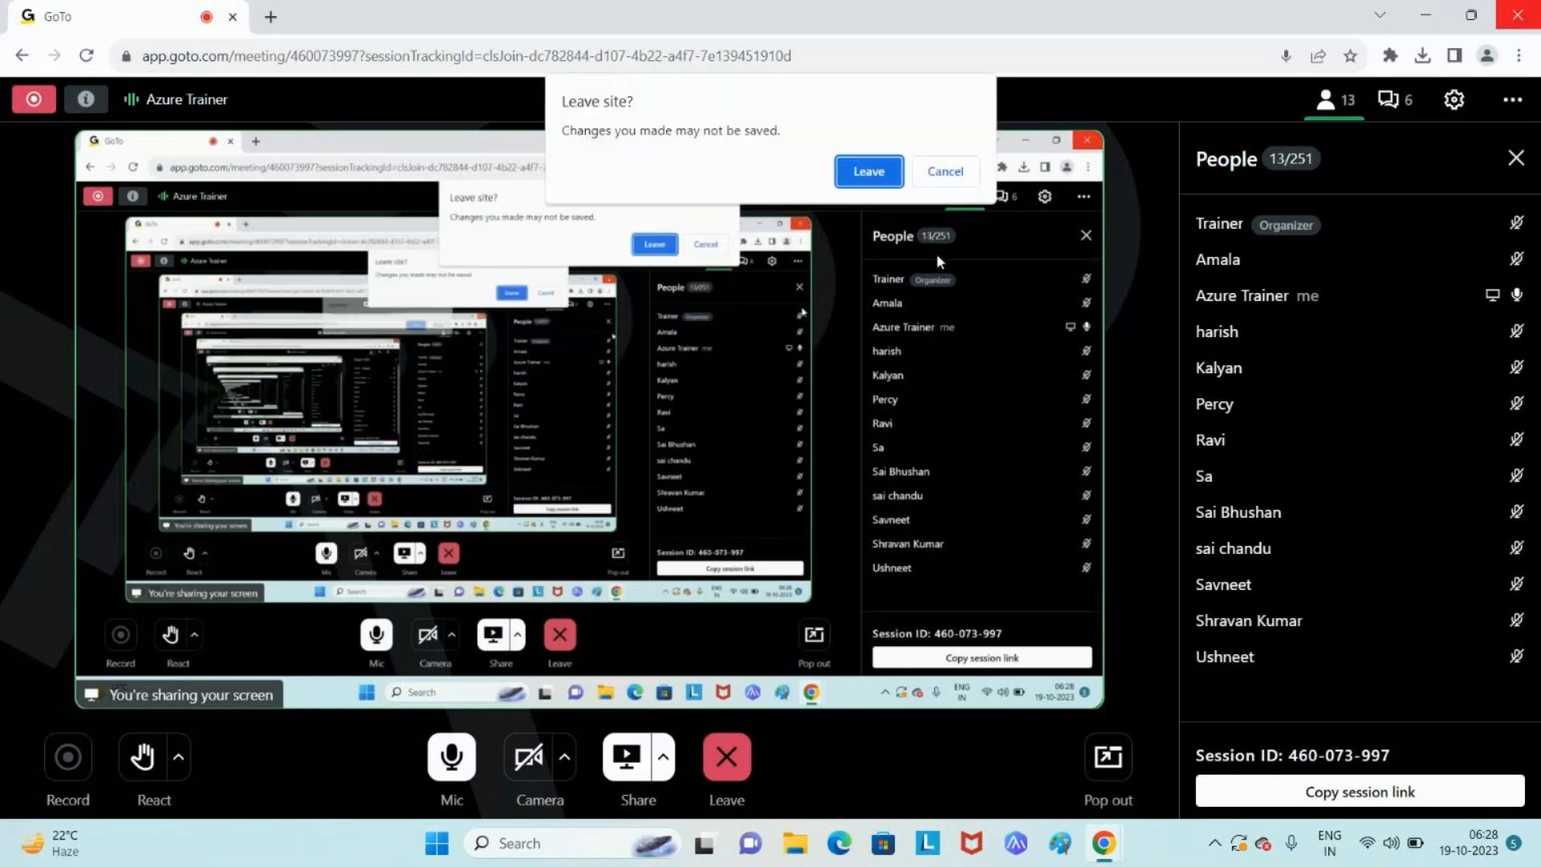
pyautogui.click(870, 171)
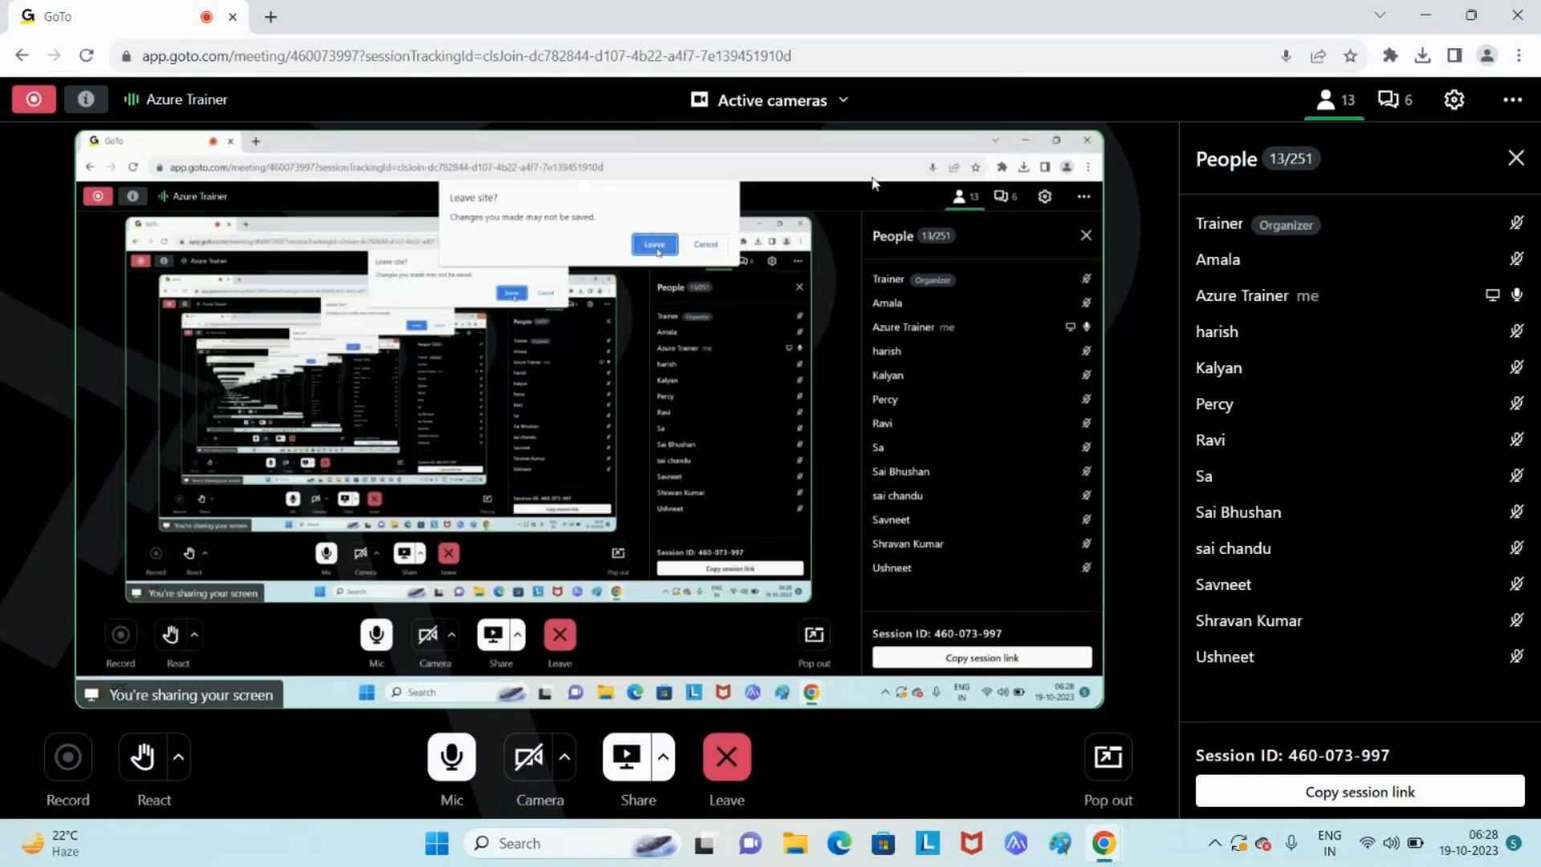